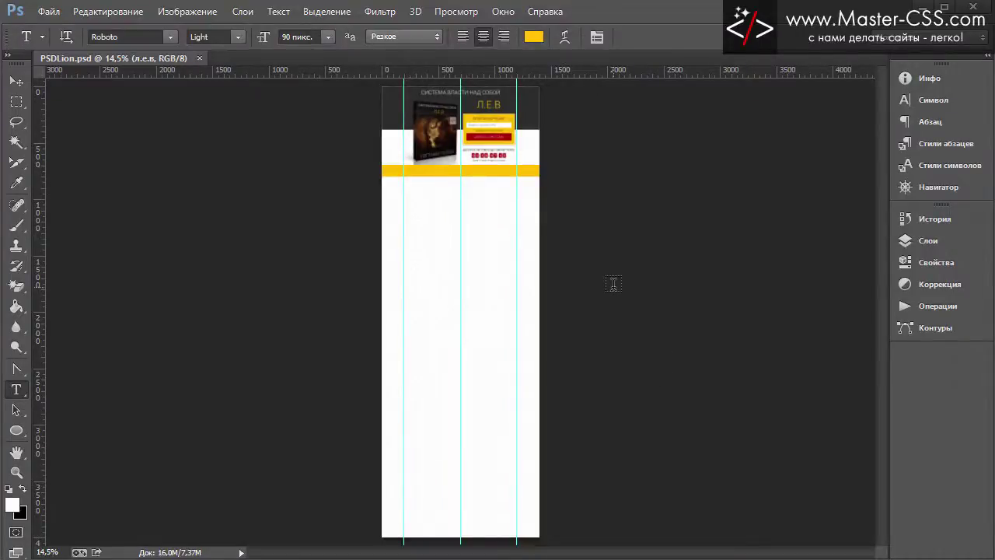
Step: Zoom to 100%, scroll up to the yellow band and expand the Сомнения layer group
{"action": "key", "text": "ctrl+1"}
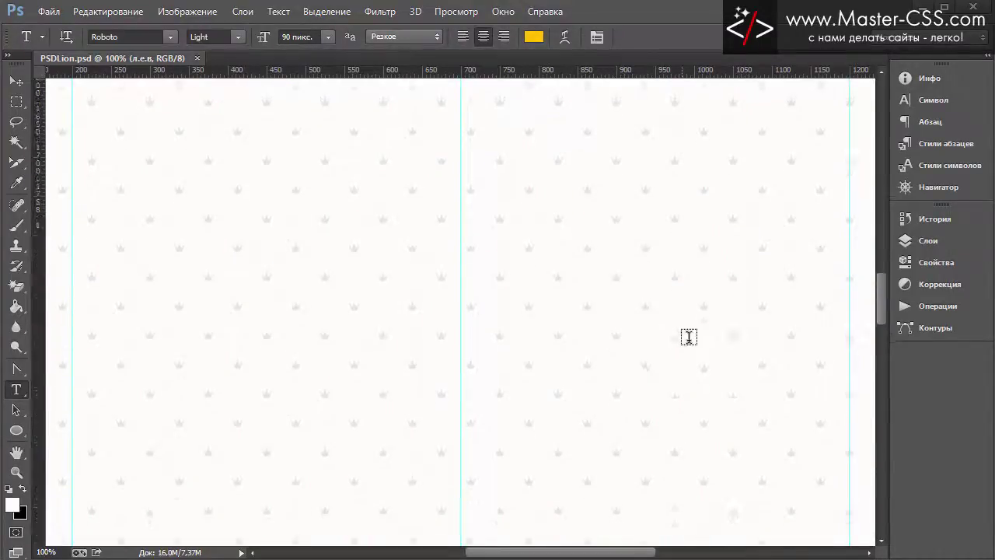
{"action": "left_click_drag", "start_coordinate": [880, 304], "coordinate": [880, 216]}
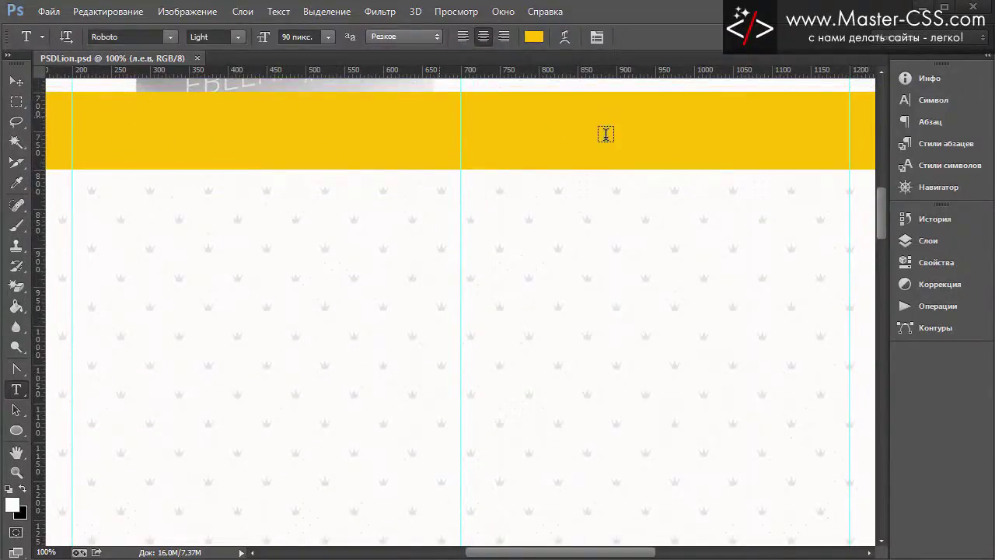
{"action": "left_click", "coordinate": [916, 247]}
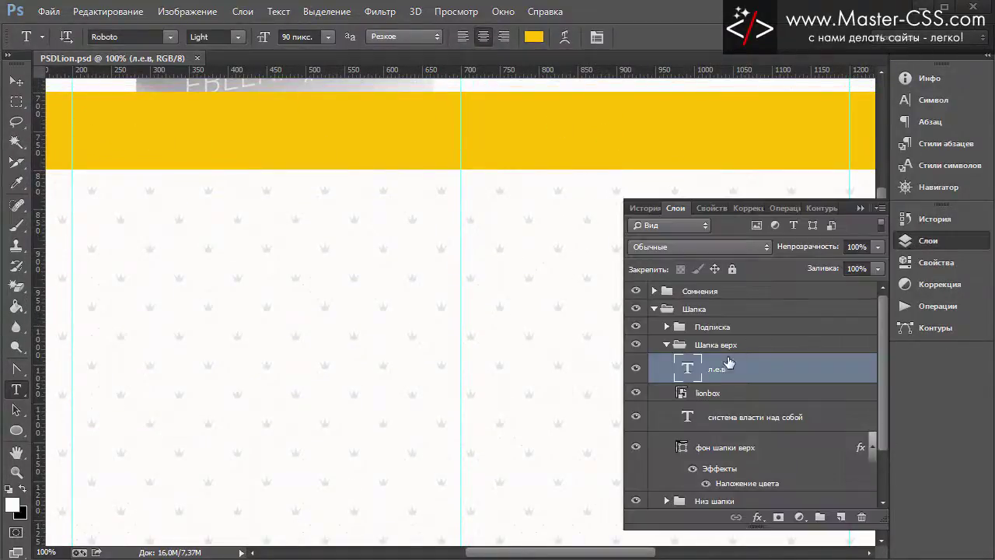
{"action": "left_click", "coordinate": [703, 294]}
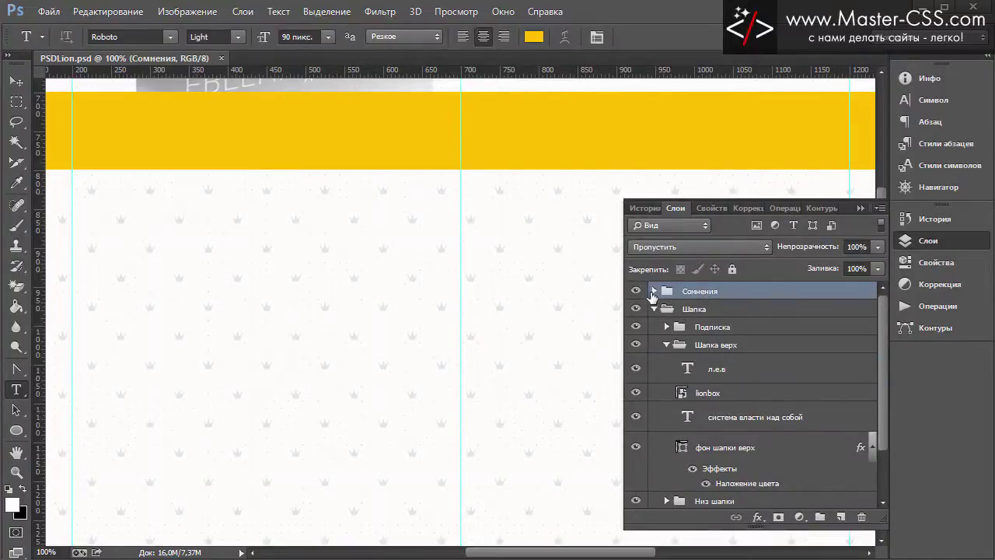
{"action": "left_click", "coordinate": [654, 291]}
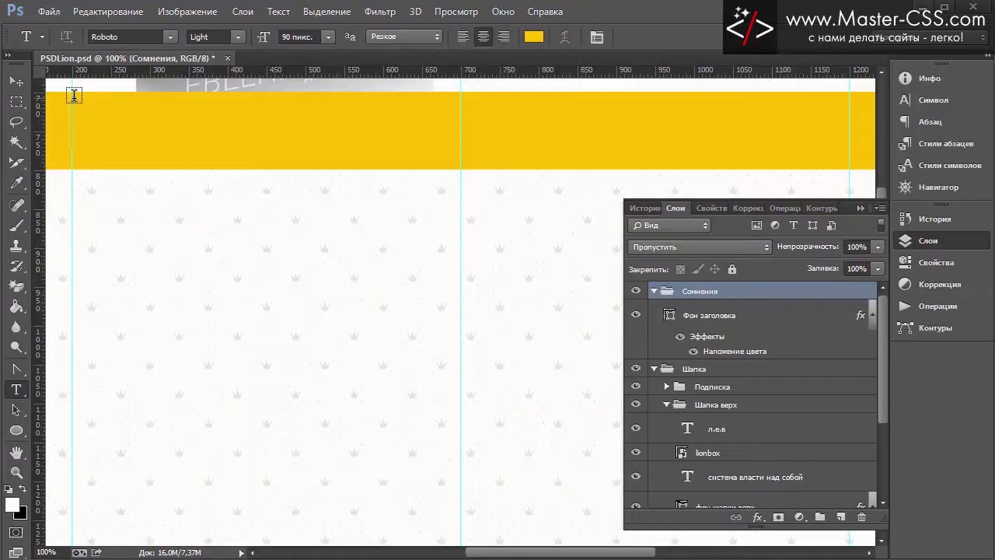
Step: Draw a text box across the yellow band in colour #111, 36 px, centred
{"action": "mouse_move", "coordinate": [72, 100]}
{"action": "left_mouse_down"}
{"action": "mouse_move", "coordinate": [262, 127]}
{"action": "mouse_move", "coordinate": [849, 155]}
{"action": "left_mouse_up"}
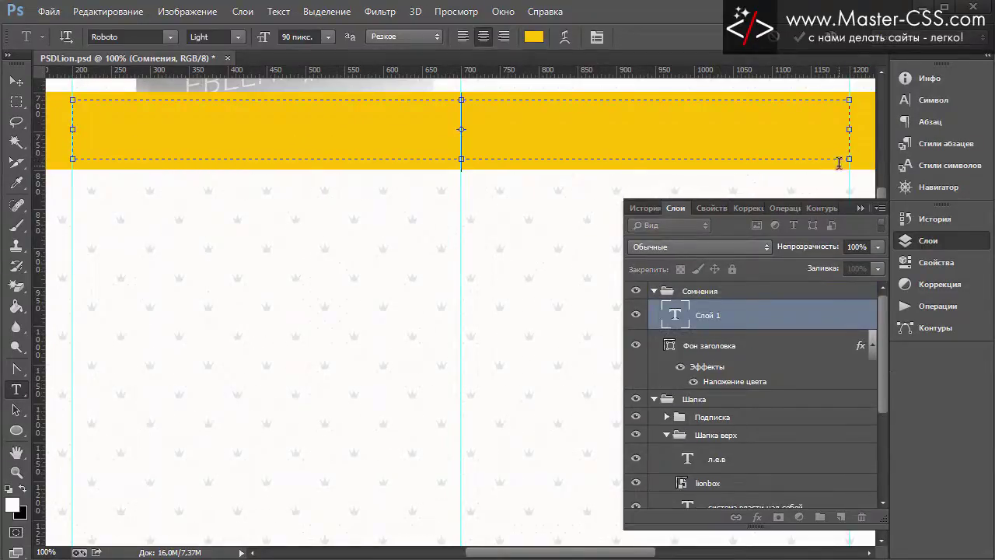
{"action": "left_click", "coordinate": [939, 103]}
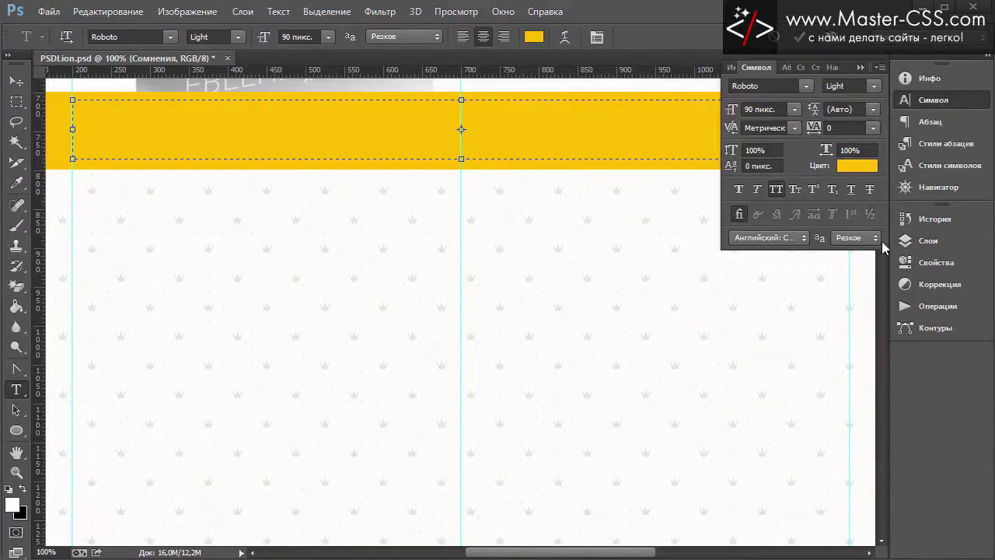
{"action": "left_click", "coordinate": [864, 168]}
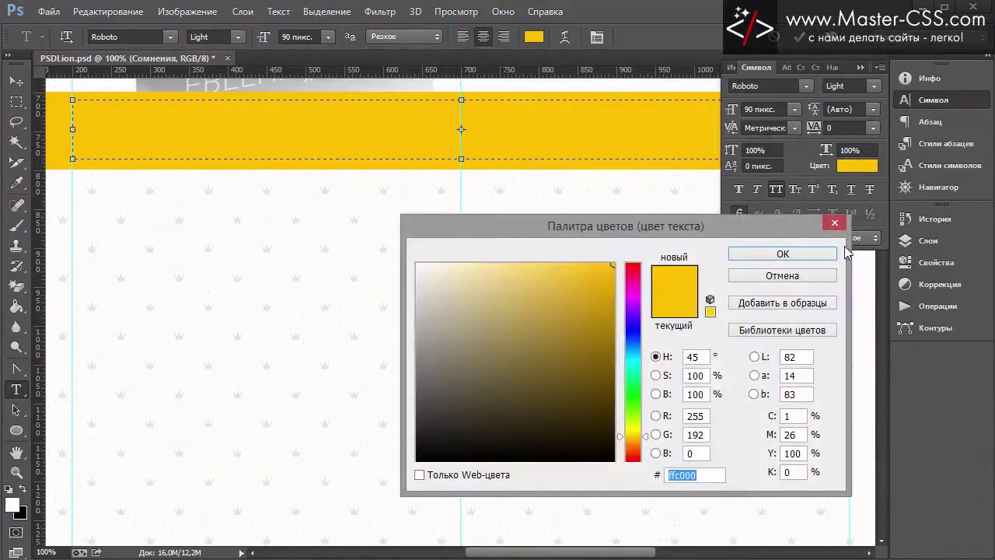
{"action": "type", "text": "111"}
{"action": "left_click", "coordinate": [779, 254]}
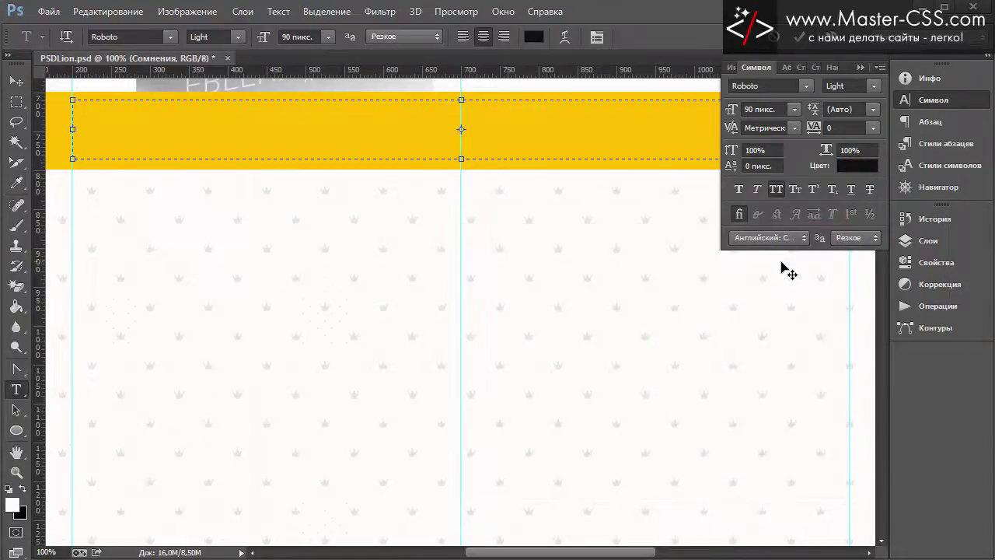
{"action": "left_click", "coordinate": [797, 110]}
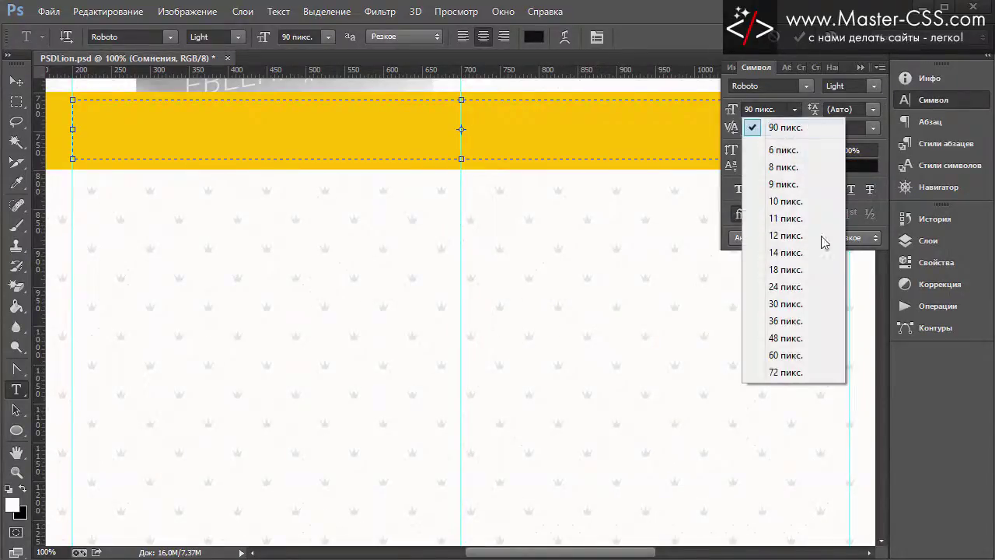
{"action": "left_click", "coordinate": [786, 321]}
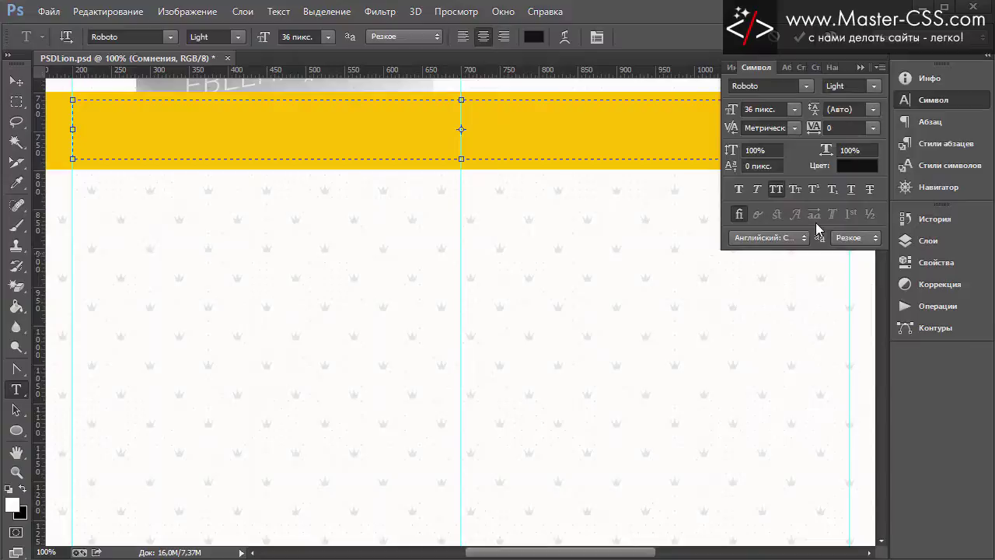
{"action": "left_click", "coordinate": [783, 67]}
{"action": "left_click", "coordinate": [860, 66]}
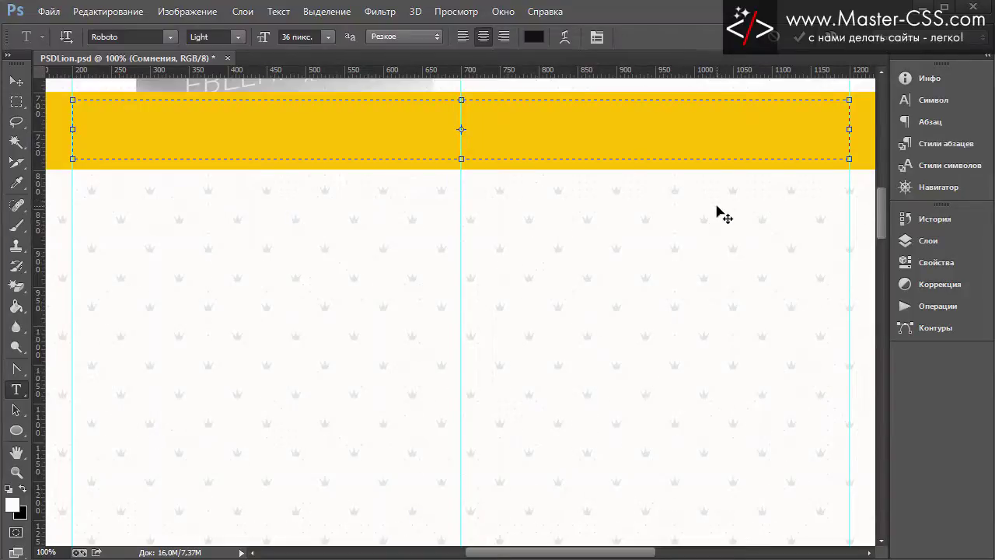
Step: Type the heading 'ЕСЛИ ВНУТРИ ВАС ЖИВУТ:'
{"action": "type", "text": "TC"}
{"action": "key", "text": "BackSpace"}
{"action": "key", "text": "BackSpace"}
{"action": "type", "text": "ЕС"}
{"action": "type", "text": "ЛИ ВНУТРИ ВАС"}
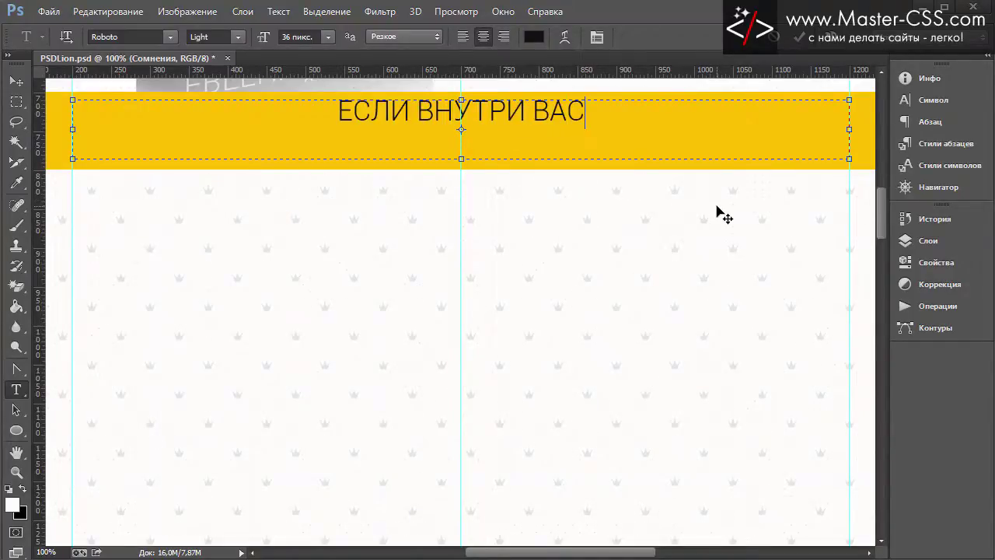
{"action": "type", "text": " ЖИВУТ:"}
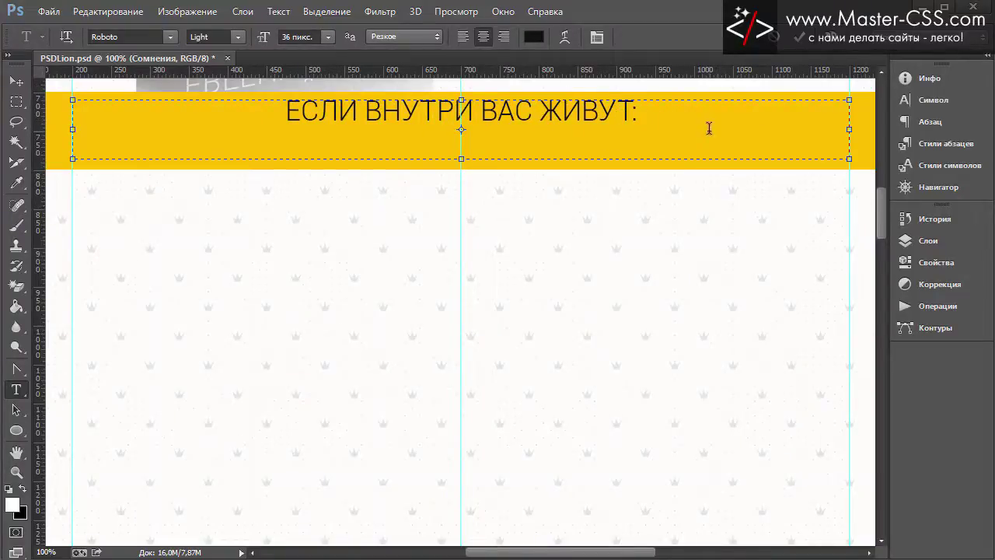
Step: Set the heading's font size to 44 px in the Character settings
{"action": "left_click", "coordinate": [16, 81]}
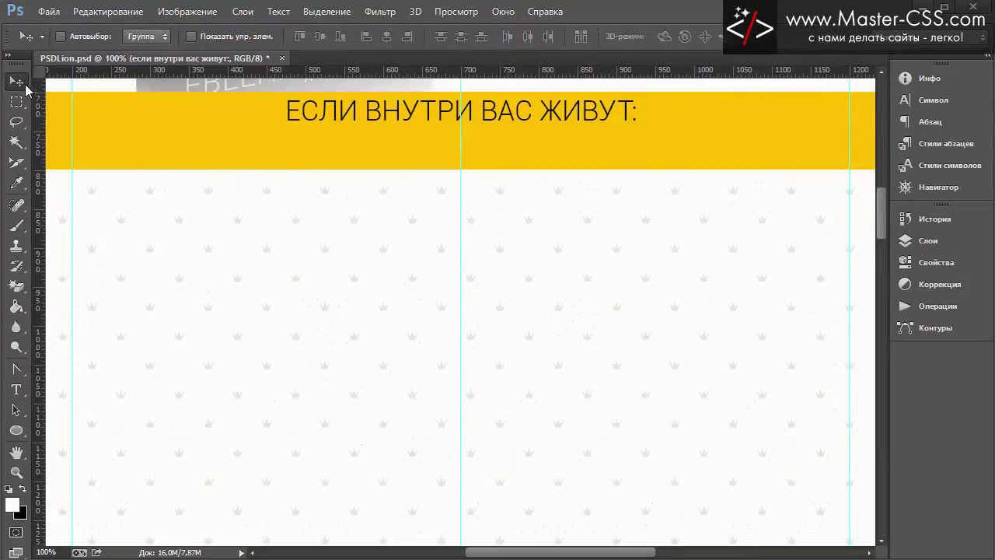
{"action": "left_click", "coordinate": [925, 240]}
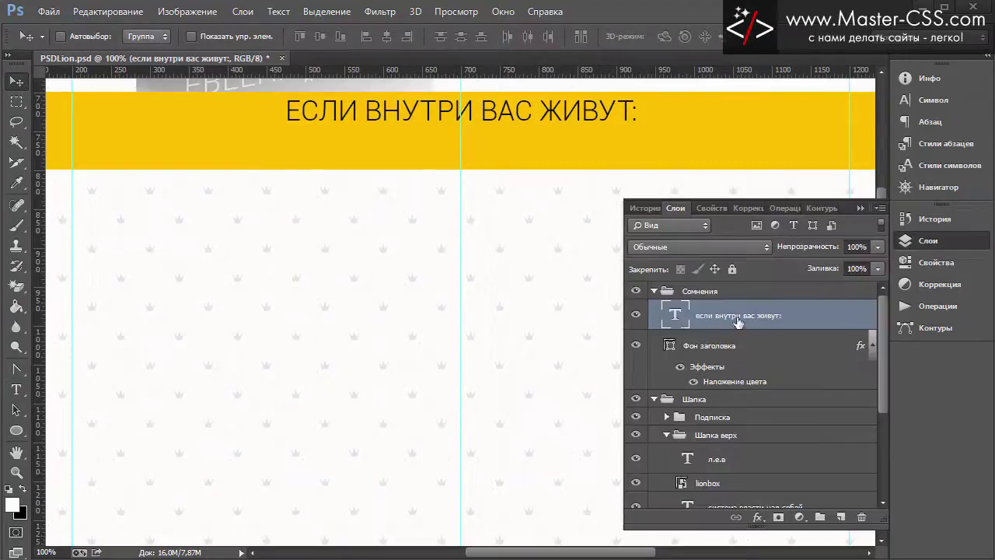
{"action": "left_click", "coordinate": [939, 109]}
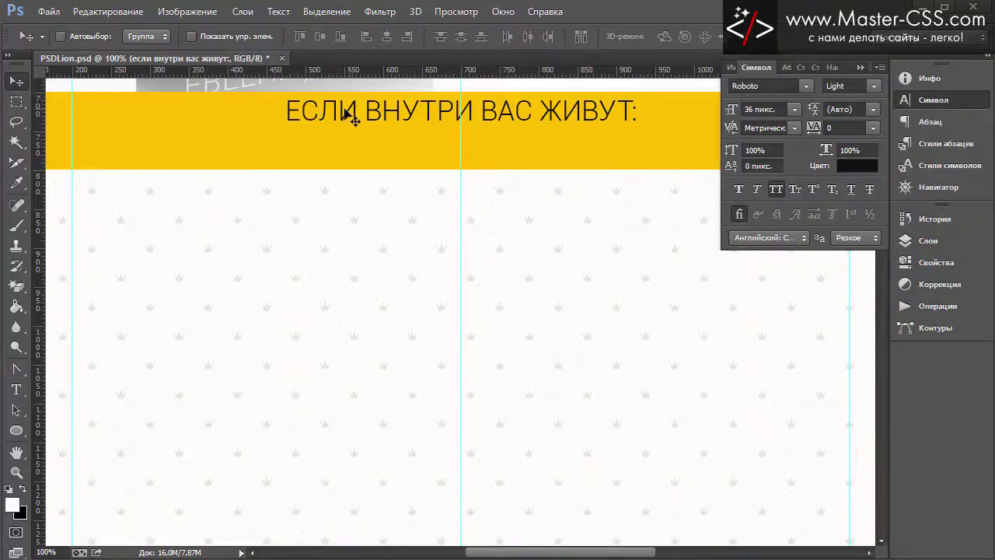
{"action": "left_click", "coordinate": [792, 110]}
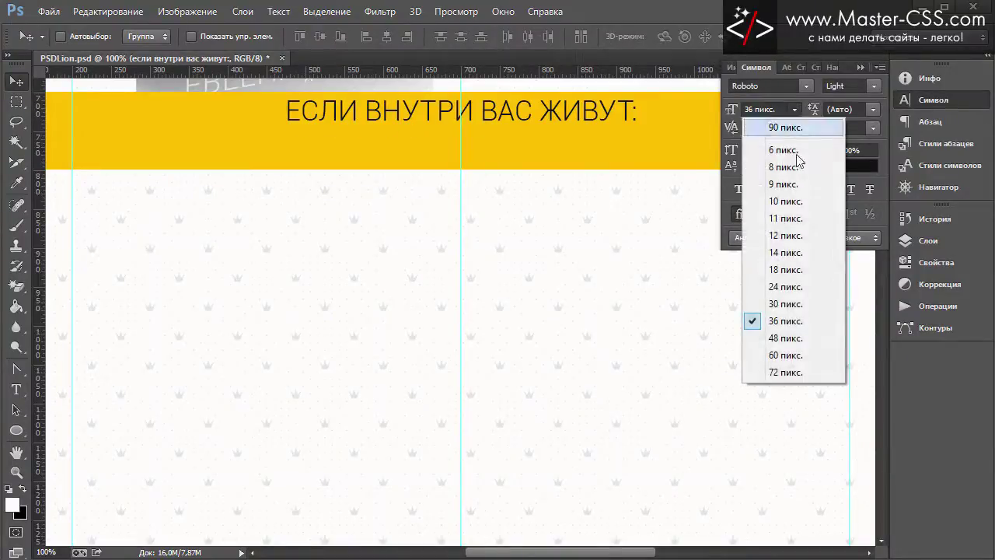
{"action": "left_click", "coordinate": [786, 337]}
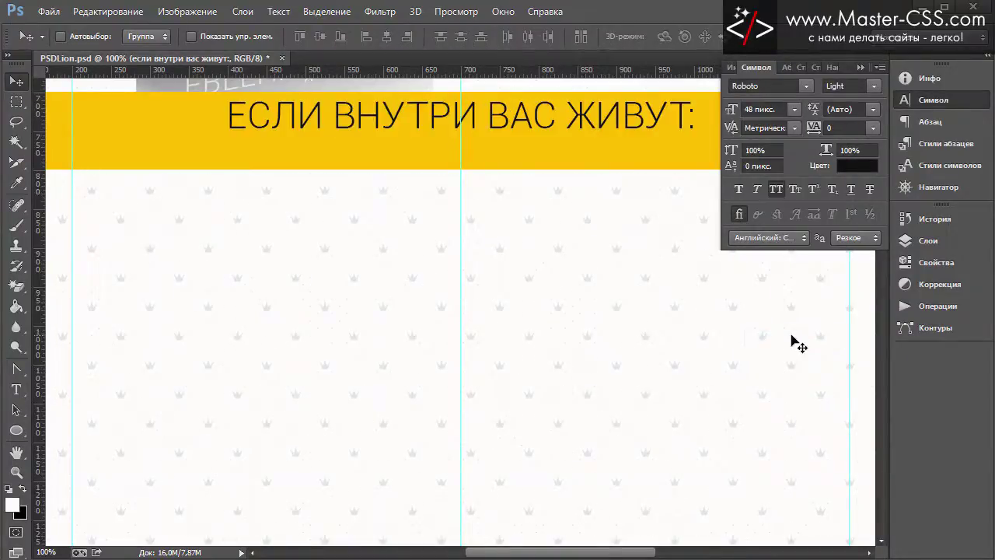
{"action": "left_click", "coordinate": [751, 109]}
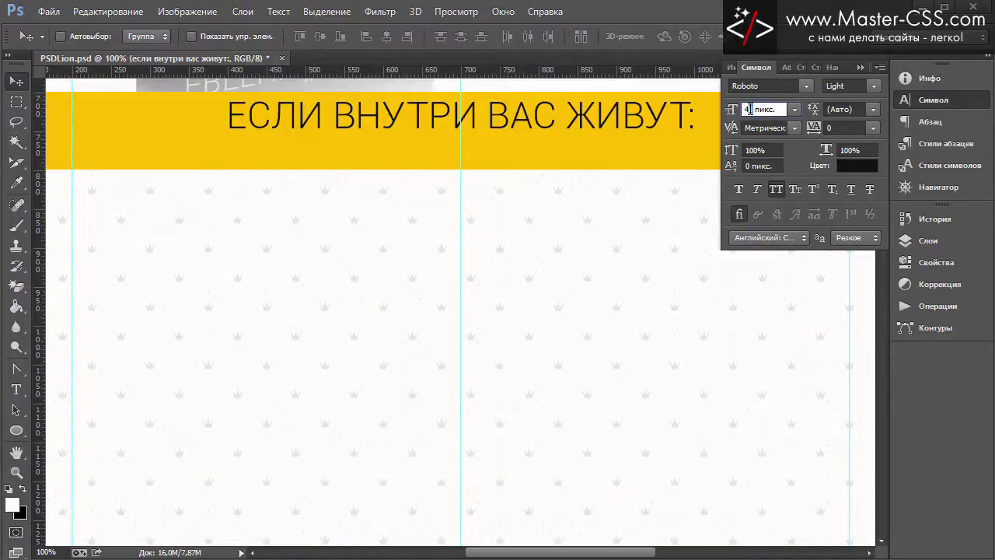
{"action": "type", "text": "4"}
{"action": "key", "text": "Return"}
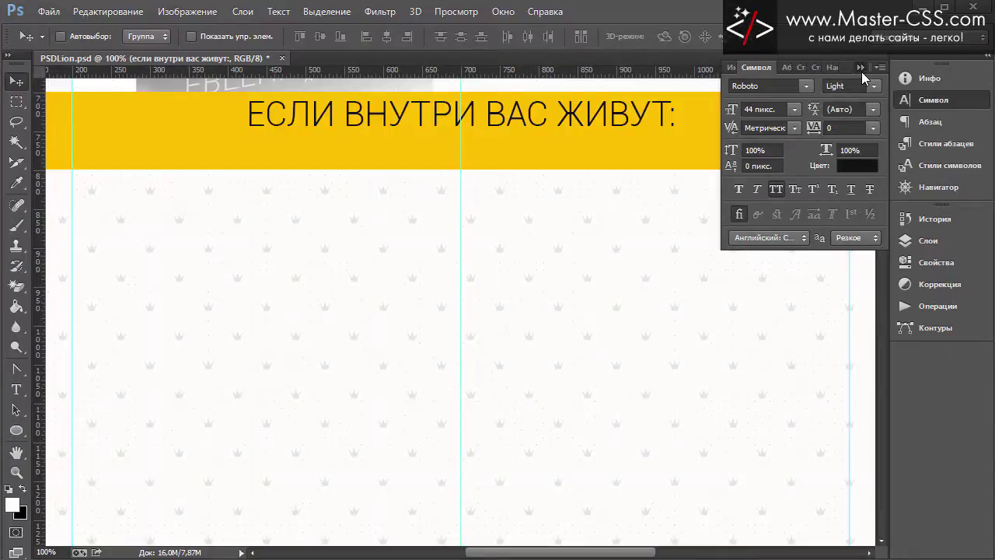
{"action": "left_click", "coordinate": [860, 68]}
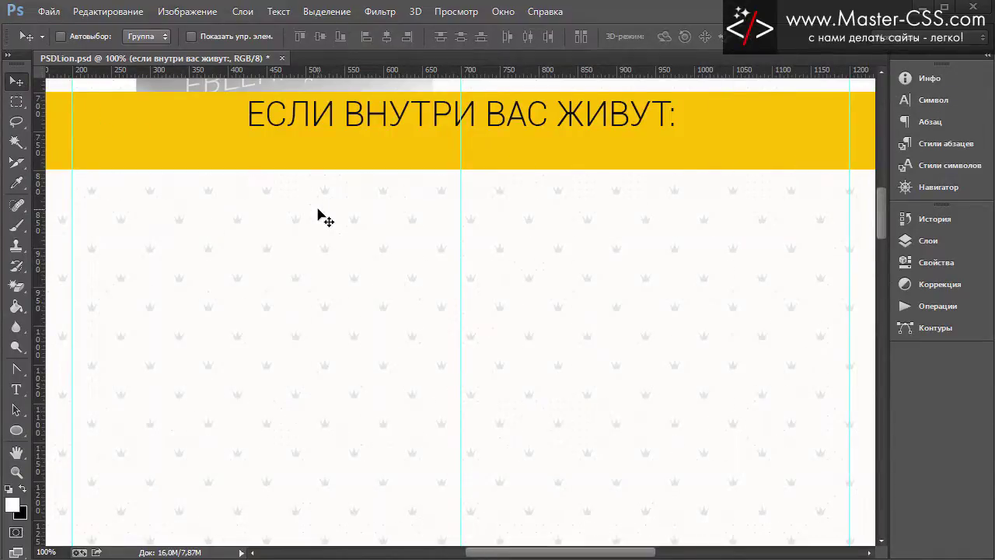
Step: Nudge the heading down two steps and switch to the primfull.jpg mockup
{"action": "key", "text": "Down"}
{"action": "key", "text": "Down"}
{"action": "key", "text": "Down"}
{"action": "key", "text": "Down"}
{"action": "key", "text": "Down"}
{"action": "key", "text": "Down"}
{"action": "key", "text": "Down"}
{"action": "key", "text": "Down"}
{"action": "key", "text": "Down"}
{"action": "key", "text": "Down"}
{"action": "key", "text": "Down"}
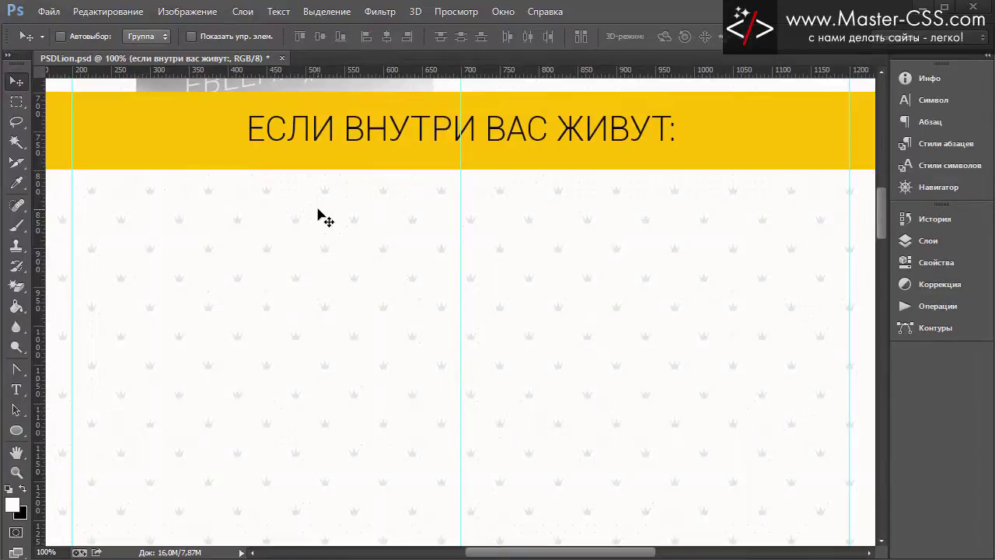
{"action": "key", "text": "Down"}
{"action": "key", "text": "Down"}
{"action": "key", "text": "Down"}
{"action": "key", "text": "Down"}
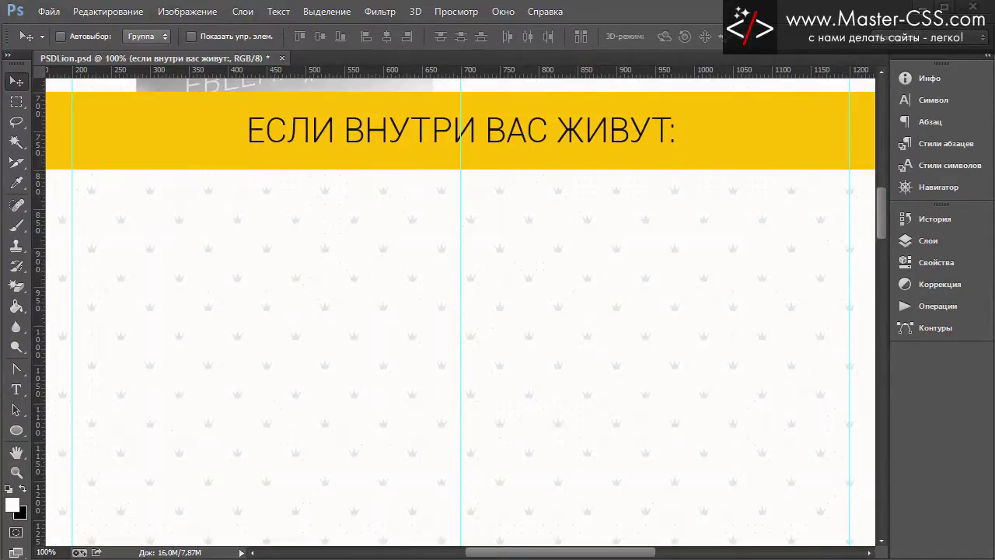
{"action": "key", "text": "alt+Tab"}
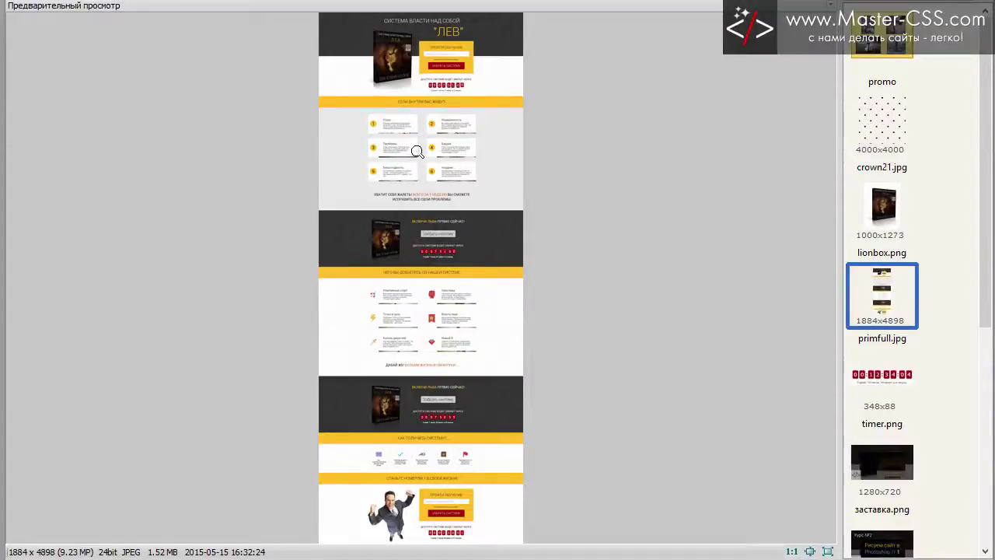
Step: Zoom in on the mockup's numbered-card section at 1:1
{"action": "left_click_drag", "start_coordinate": [376, 121], "coordinate": [422, 121]}
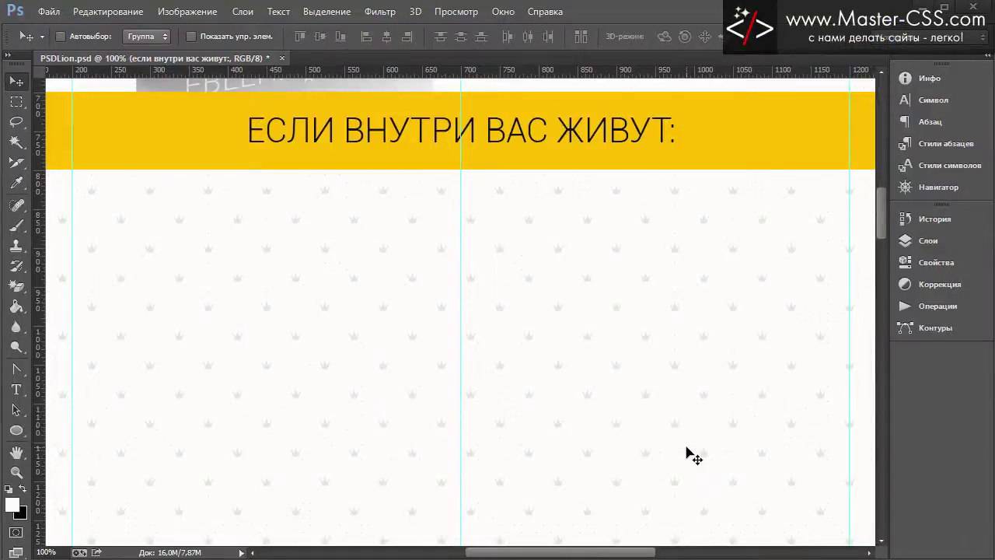
Step: Show the grid and pull a horizontal guide below the yellow band
{"action": "key", "text": "ctrl+apostrophe"}
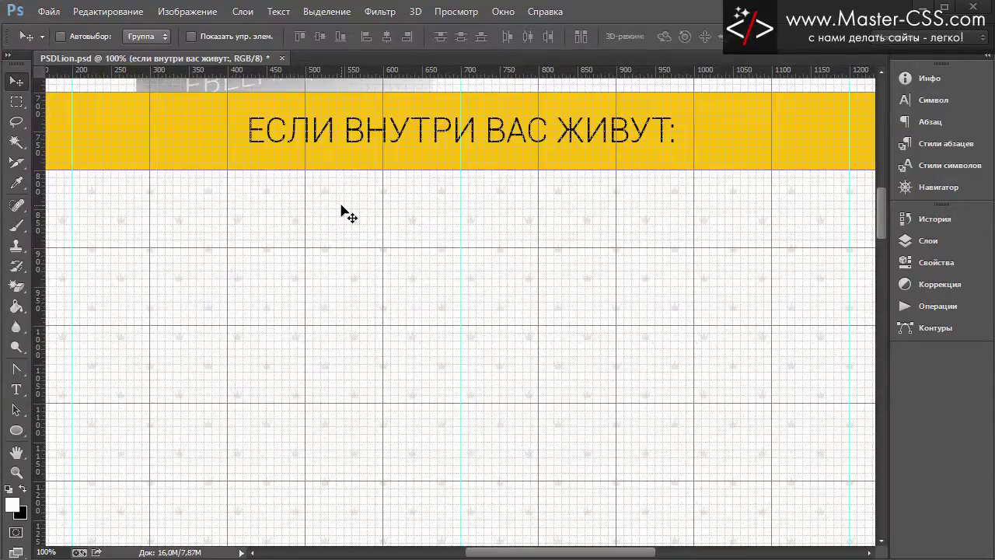
{"action": "scroll", "coordinate": [347, 208], "scroll_direction": "up", "scroll_amount": 3}
{"action": "scroll", "coordinate": [352, 217], "scroll_direction": "down", "scroll_amount": 2}
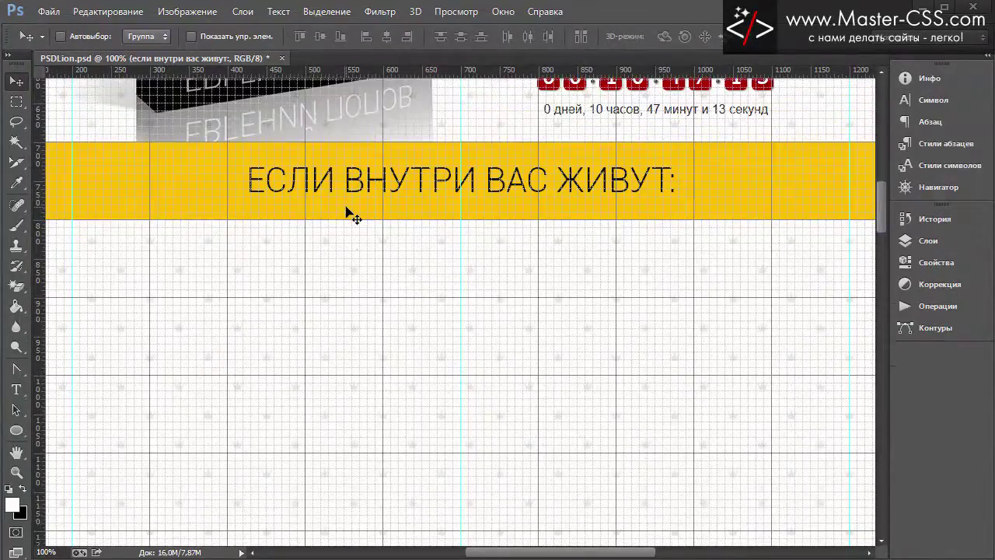
{"action": "scroll", "coordinate": [350, 213], "scroll_direction": "down", "scroll_amount": 1}
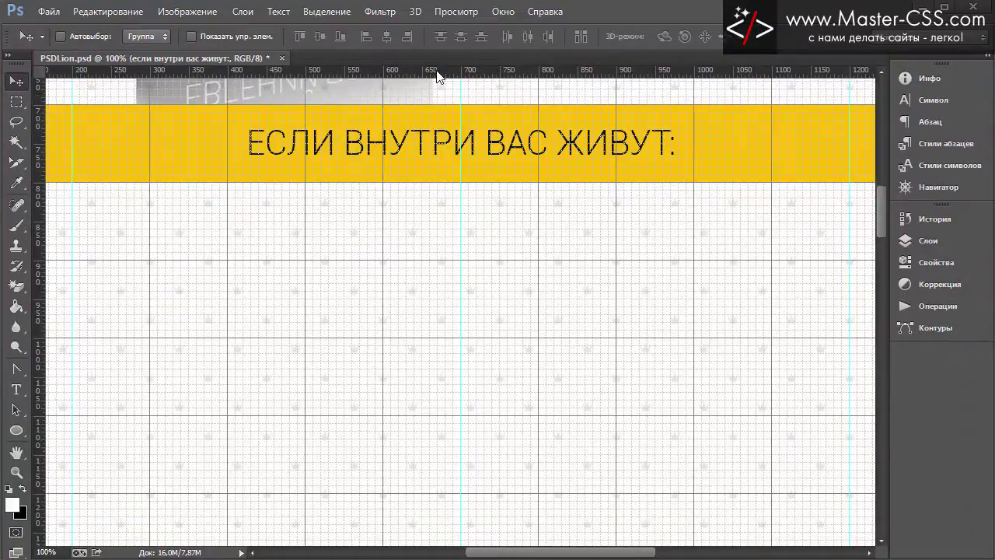
{"action": "left_click_drag", "start_coordinate": [438, 74], "coordinate": [439, 230]}
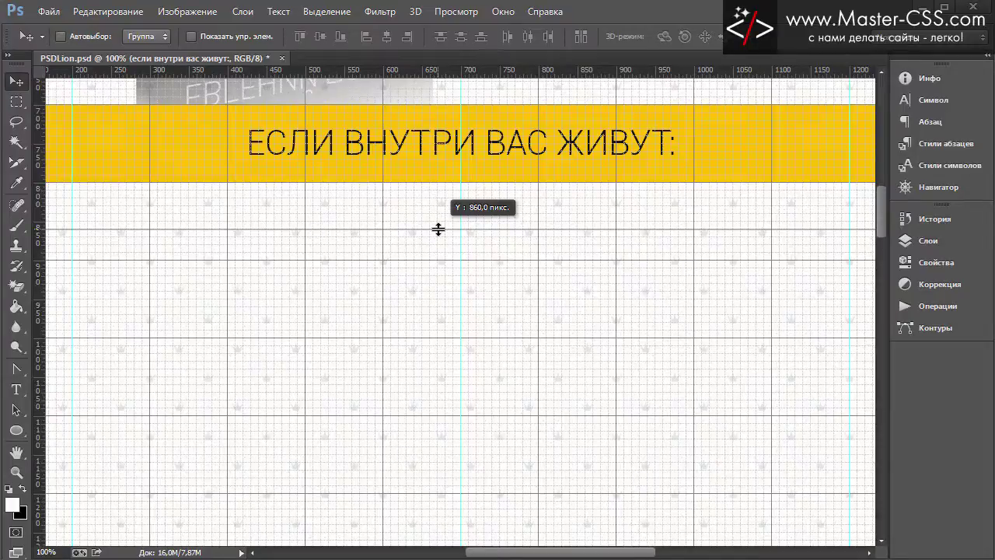
{"action": "left_click_drag", "start_coordinate": [439, 230], "coordinate": [438, 229]}
Step: Move the horizontal guide slightly lower beneath the yellow band
{"action": "scroll", "coordinate": [455, 267], "scroll_direction": "down", "scroll_amount": 2}
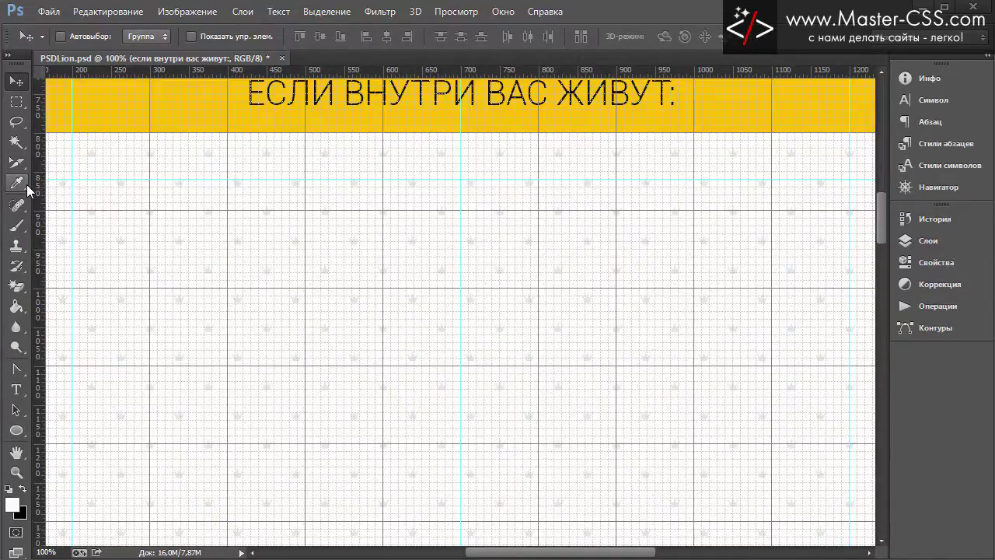
{"action": "scroll", "coordinate": [399, 272], "scroll_direction": "down", "scroll_amount": 2}
{"action": "scroll", "coordinate": [407, 280], "scroll_direction": "up", "scroll_amount": 1}
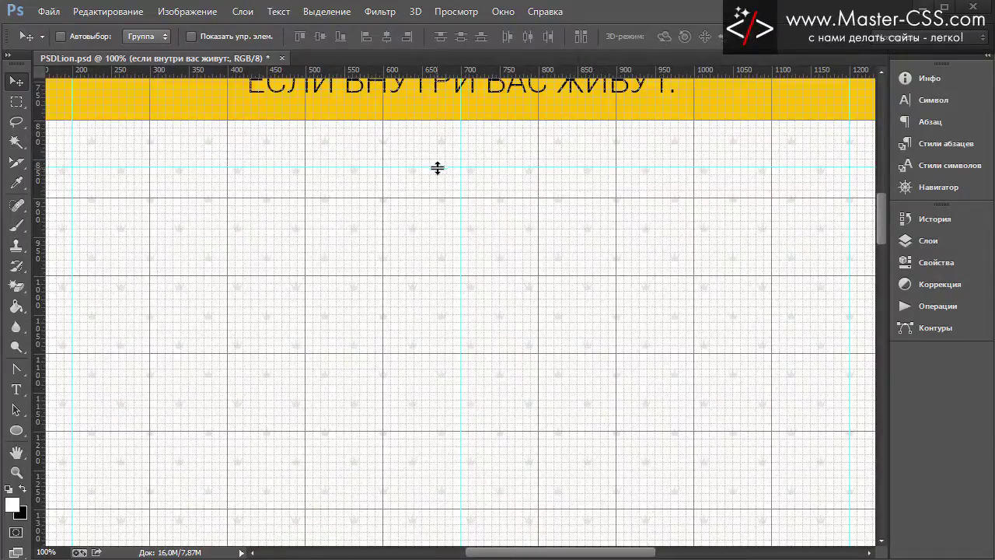
{"action": "left_click_drag", "start_coordinate": [435, 166], "coordinate": [436, 184]}
Step: Add two vertical guides near the page centre, around X 660 and X 700 px
{"action": "scroll", "coordinate": [265, 286], "scroll_direction": "down", "scroll_amount": 2}
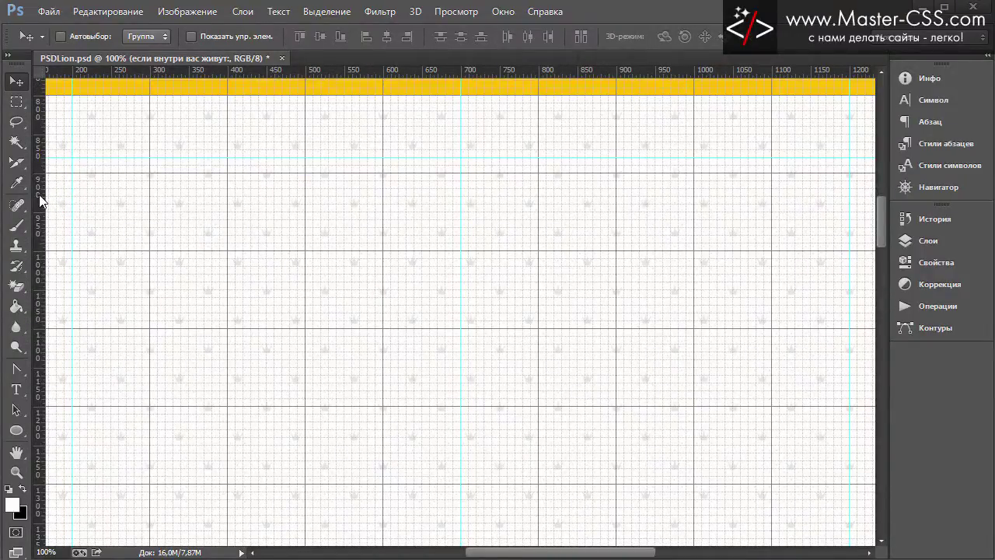
{"action": "left_click_drag", "start_coordinate": [36, 191], "coordinate": [510, 230]}
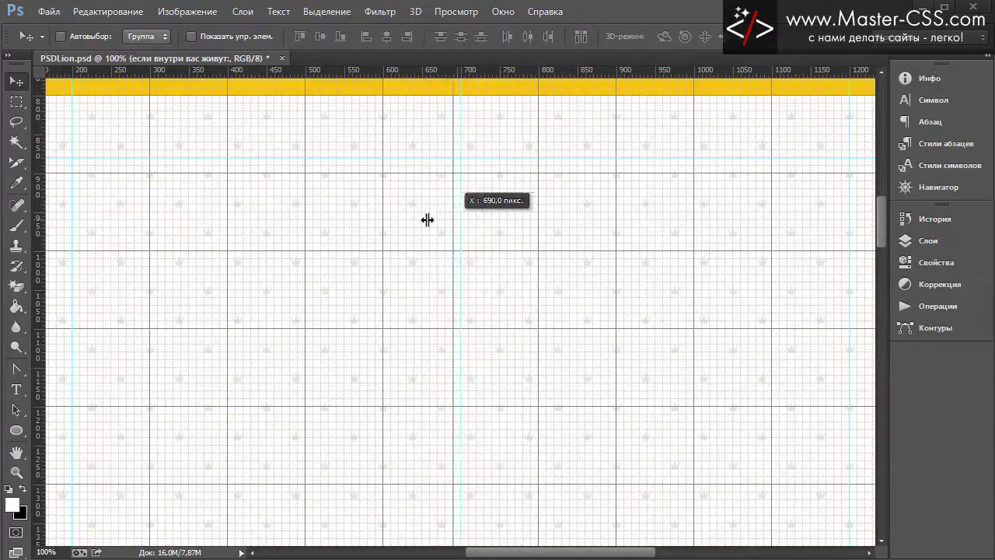
{"action": "mouse_move", "coordinate": [511, 230]}
{"action": "left_mouse_down"}
{"action": "mouse_move", "coordinate": [461, 223]}
{"action": "mouse_move", "coordinate": [489, 227]}
{"action": "left_mouse_up"}
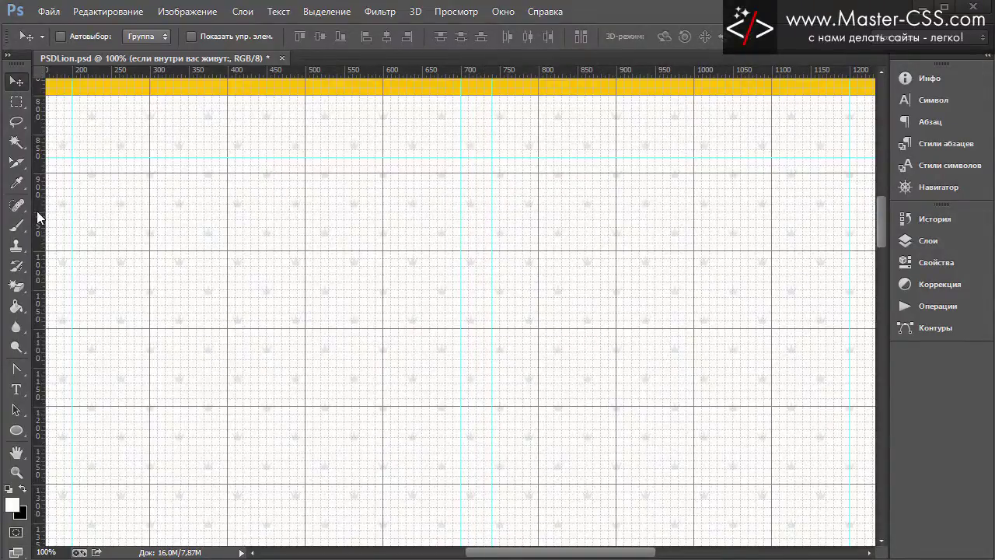
{"action": "left_click_drag", "start_coordinate": [37, 211], "coordinate": [431, 243]}
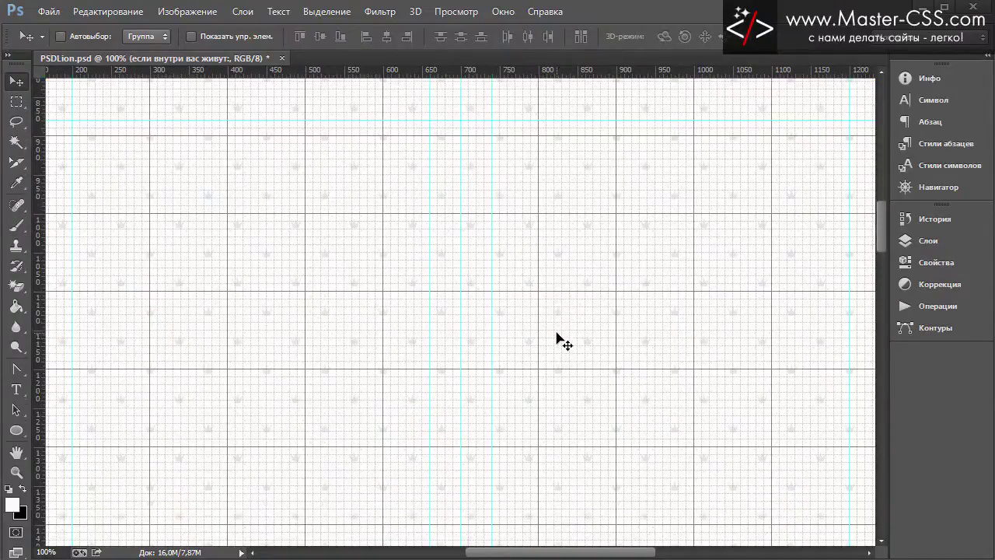
{"action": "scroll", "coordinate": [553, 338], "scroll_direction": "up", "scroll_amount": 2}
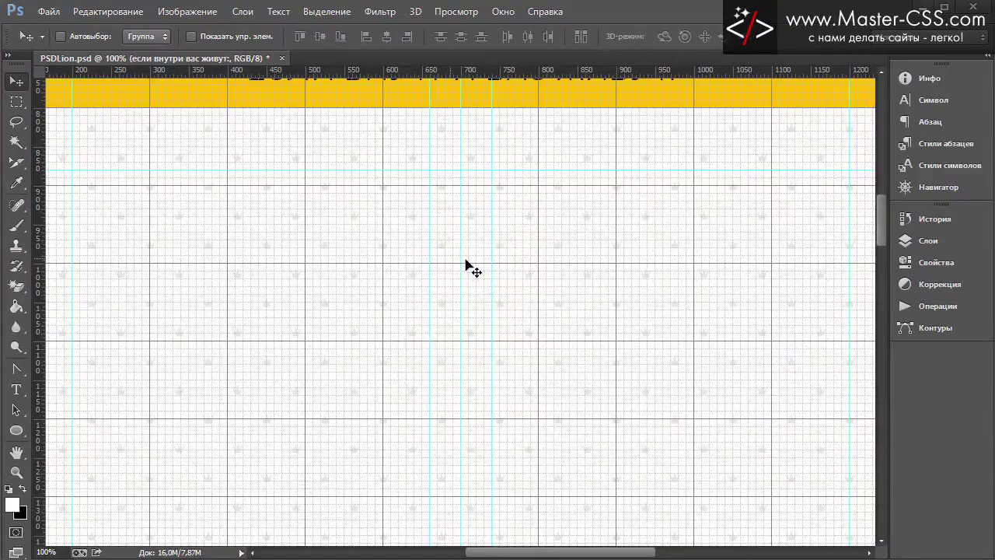
{"action": "left_click", "coordinate": [914, 242]}
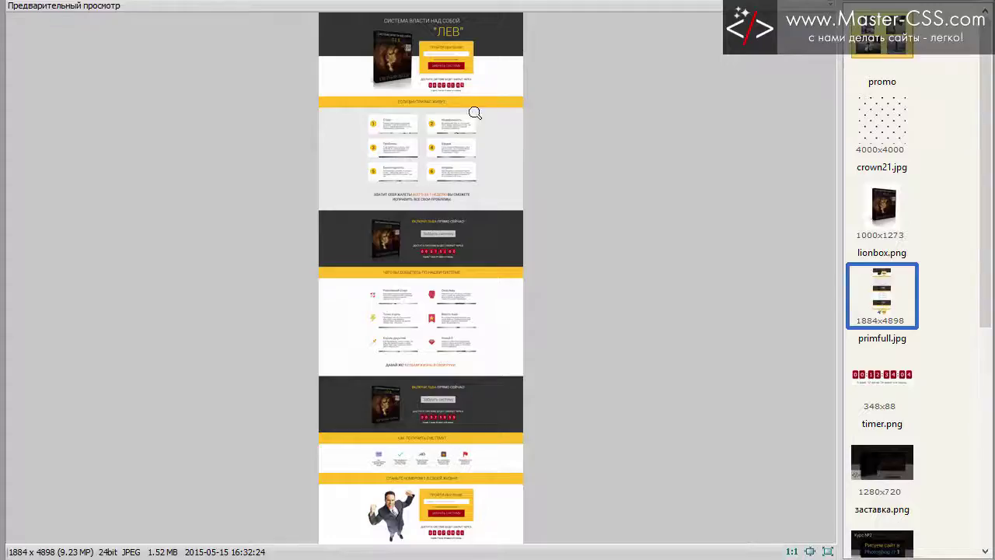
{"action": "left_click", "coordinate": [389, 127]}
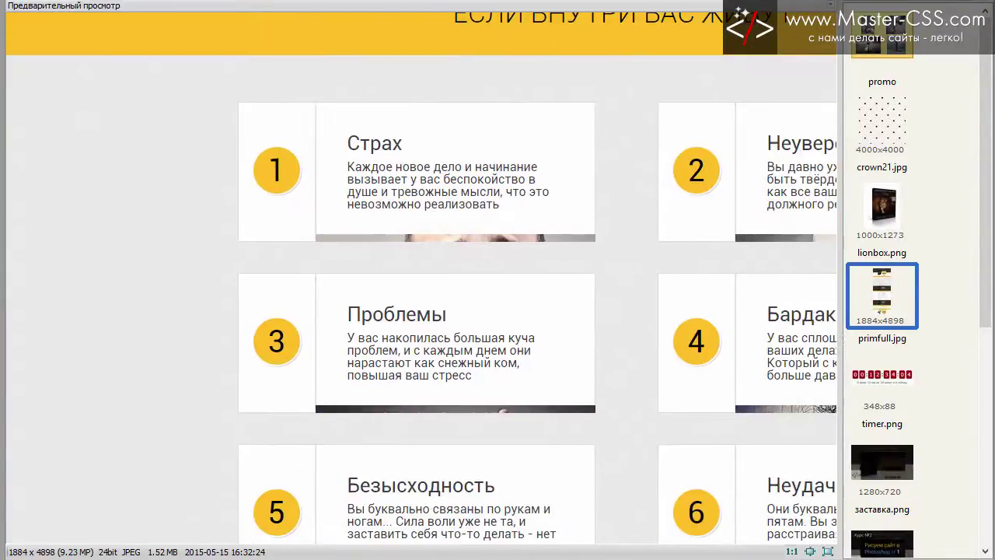
{"action": "left_click", "coordinate": [827, 551]}
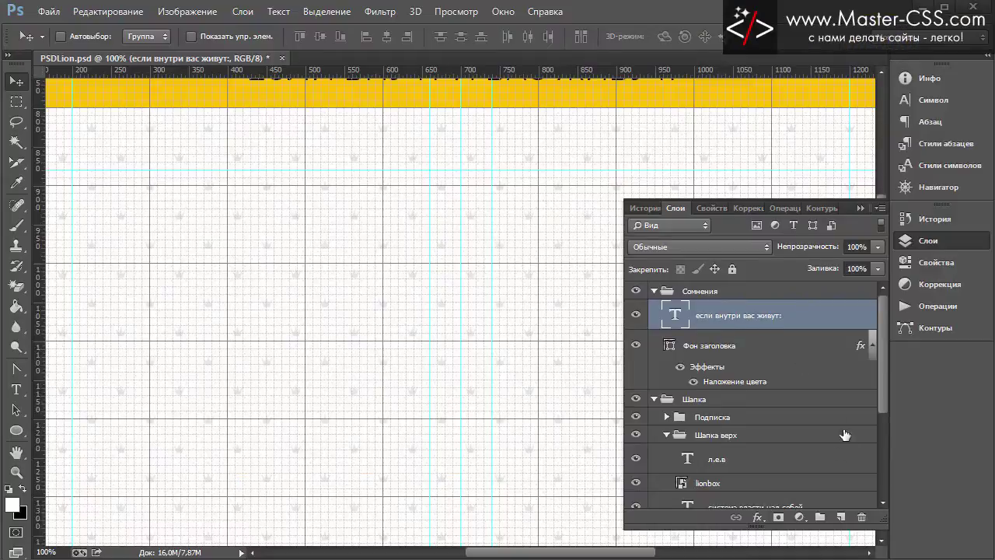
Step: Create a new group inside Сомнения named Промоблок 1
{"action": "left_click", "coordinate": [820, 516]}
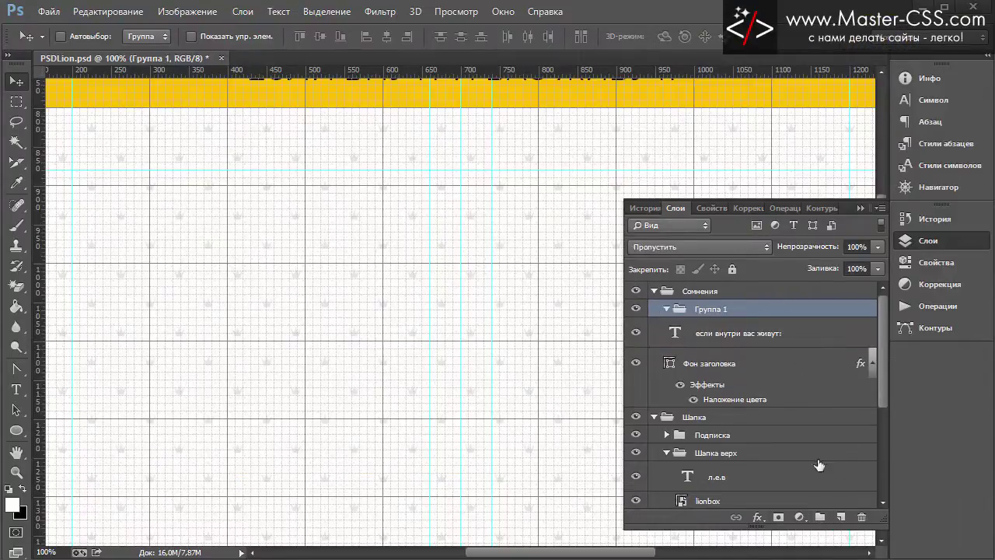
{"action": "double_click", "coordinate": [710, 309]}
{"action": "type", "text": "Промоблок"}
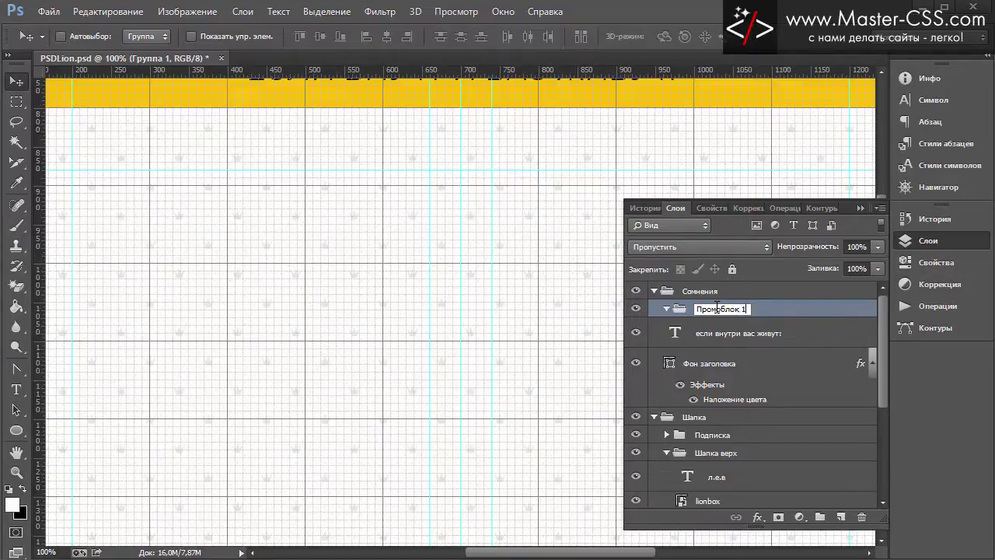
{"action": "key", "text": "Return"}
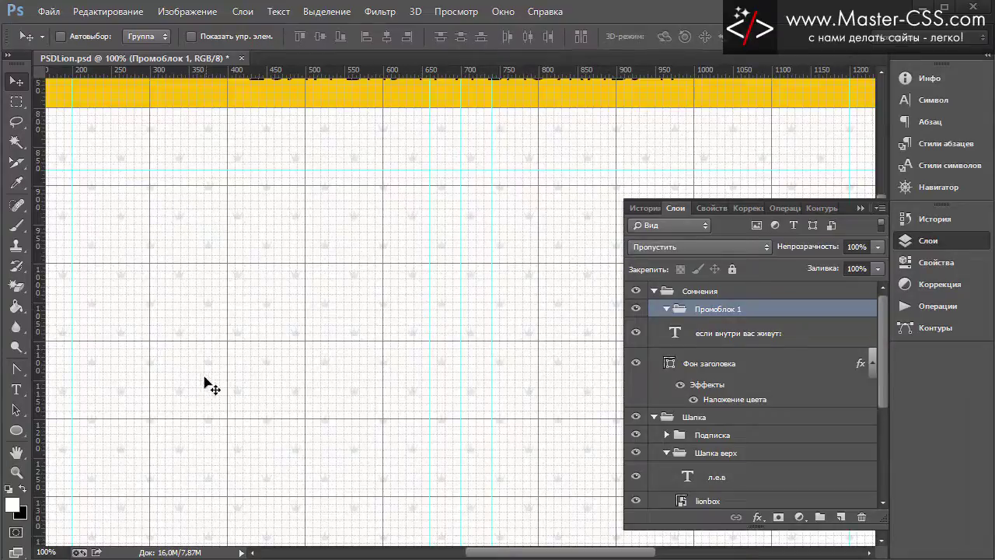
Step: Draw a 460×230 px rectangle below the heading with the Rectangle tool
{"action": "left_click", "coordinate": [15, 429]}
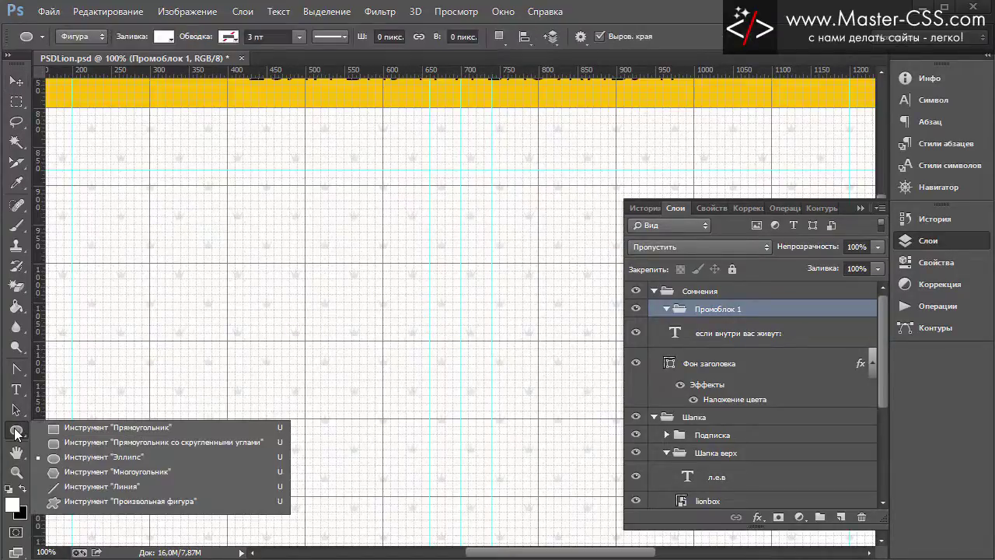
{"action": "left_click", "coordinate": [95, 429]}
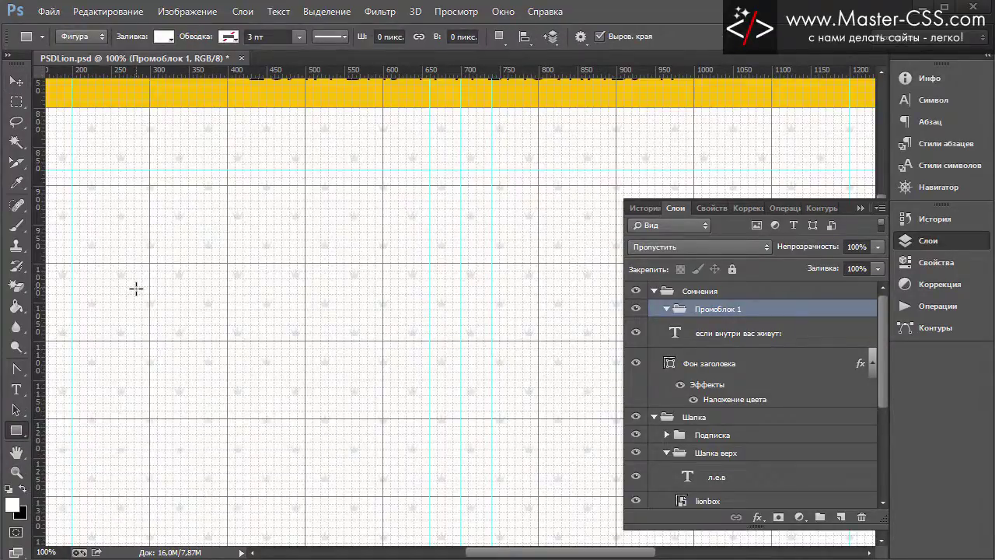
{"action": "left_click_drag", "start_coordinate": [72, 171], "coordinate": [419, 275]}
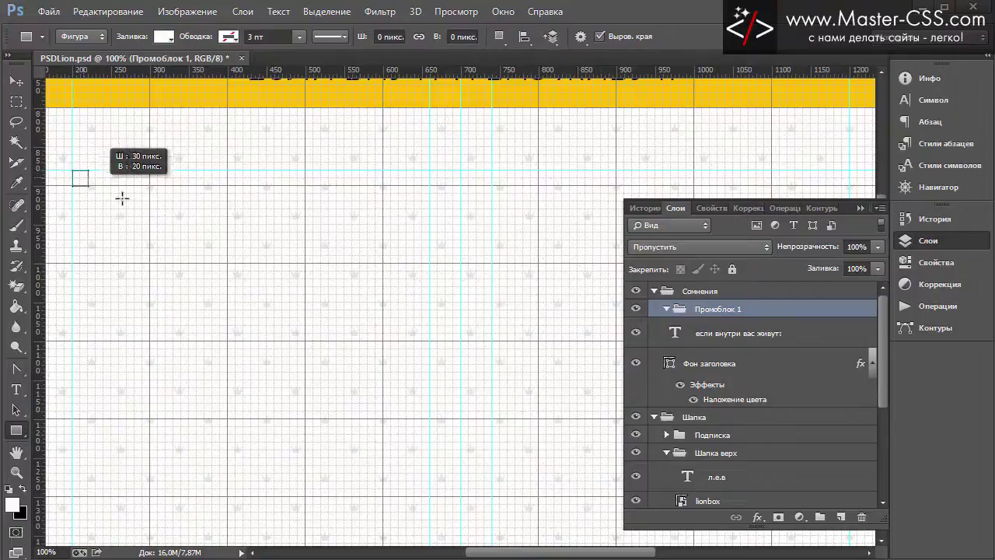
{"action": "left_click_drag", "start_coordinate": [426, 278], "coordinate": [427, 278]}
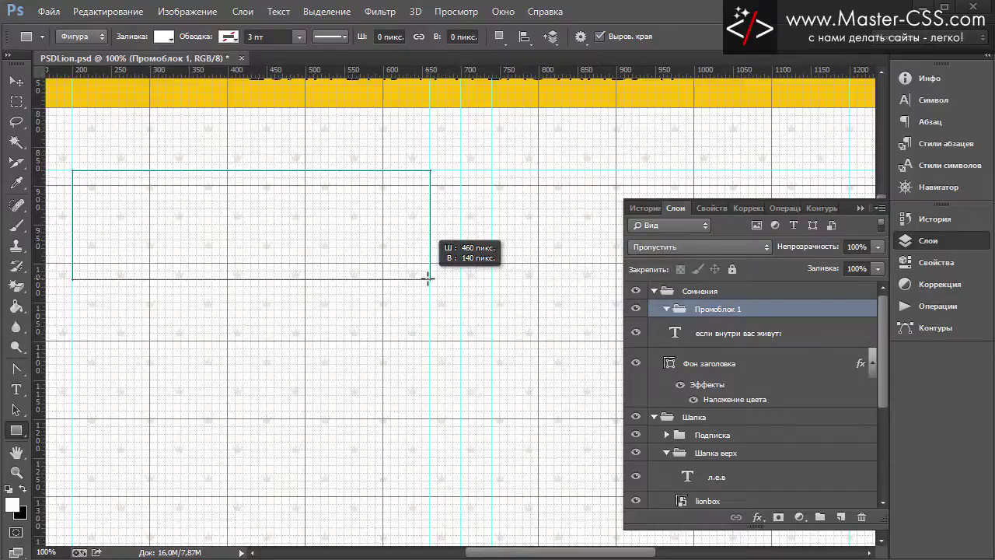
{"action": "left_click_drag", "start_coordinate": [428, 278], "coordinate": [433, 349]}
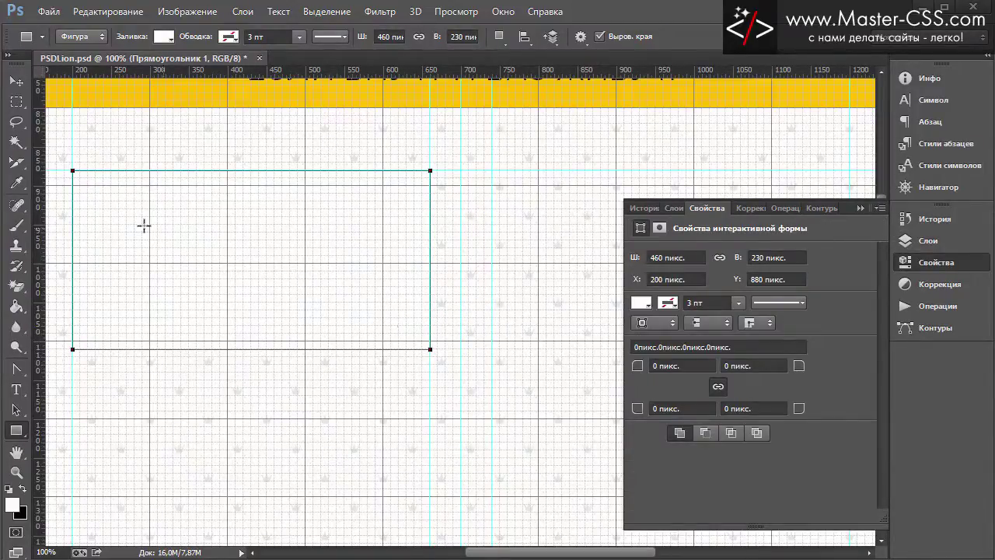
Step: Set the rectangle's fill to white and close the shape properties
{"action": "left_click", "coordinate": [164, 39]}
{"action": "left_click", "coordinate": [94, 111]}
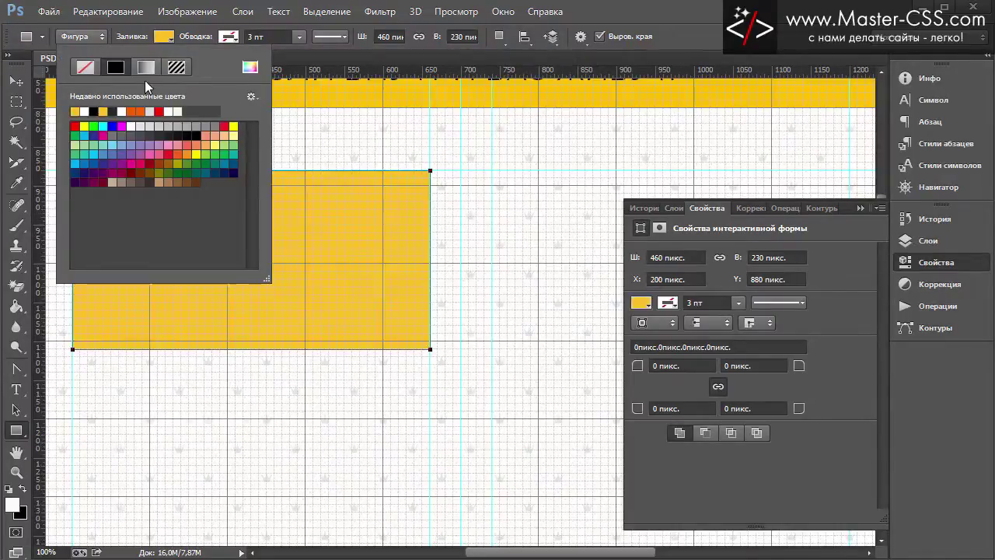
{"action": "left_click", "coordinate": [85, 109]}
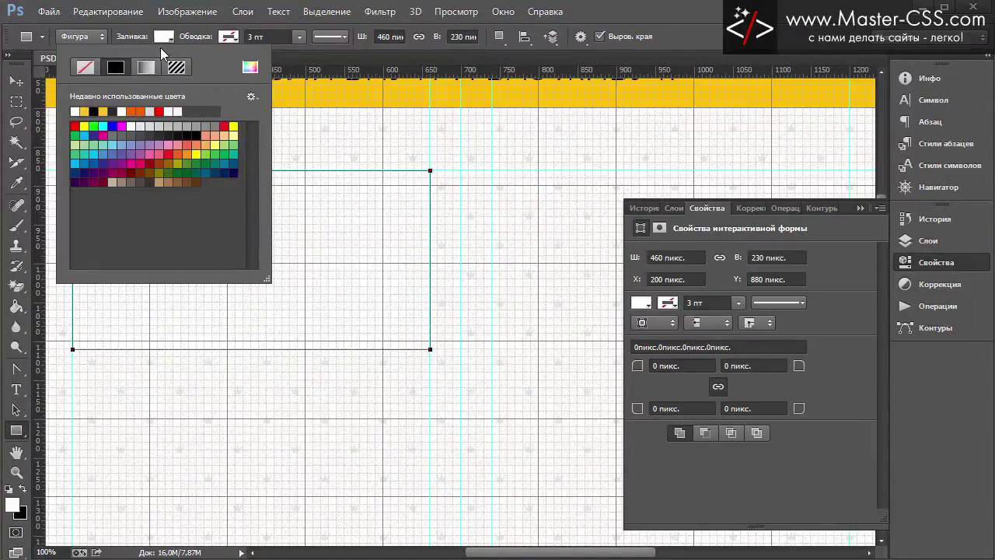
{"action": "left_click", "coordinate": [704, 37]}
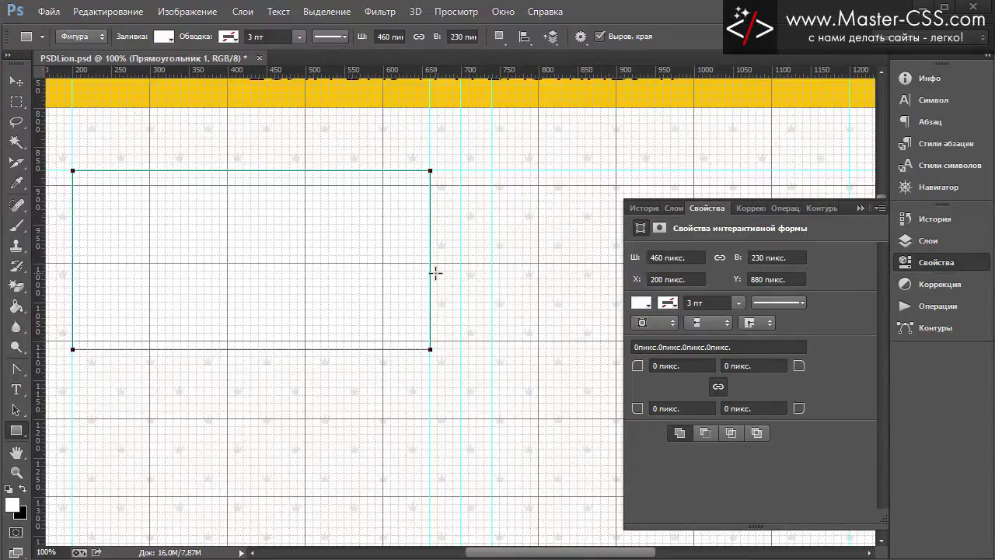
{"action": "left_click", "coordinate": [859, 208]}
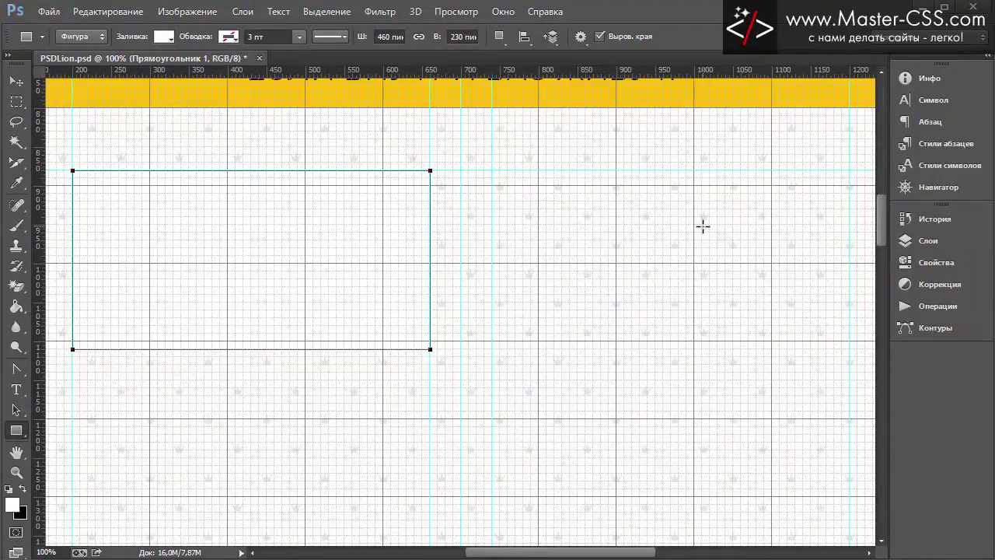
Step: Hide the guides and grid, then rename the rectangle layer to Фон
{"action": "key", "text": "ctrl+h"}
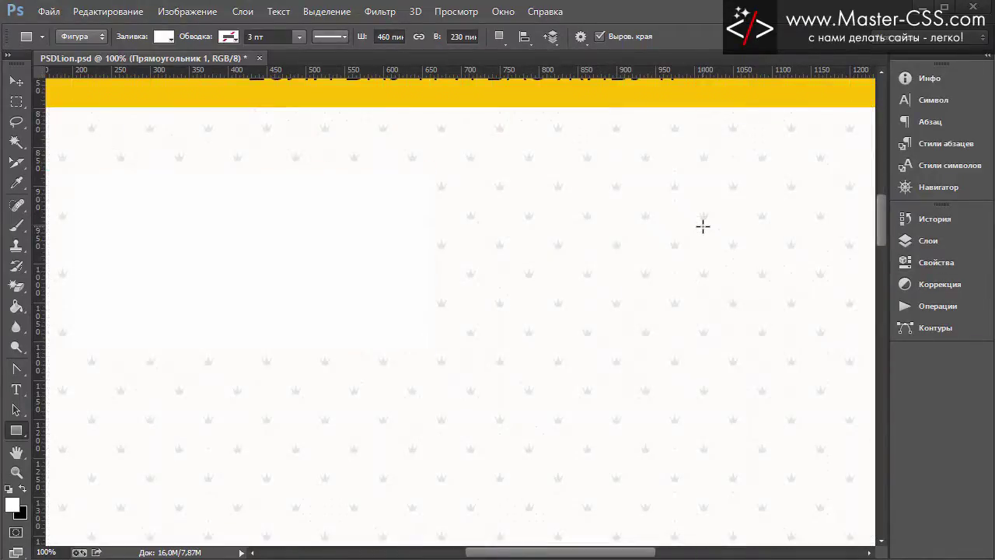
{"action": "left_click", "coordinate": [922, 242]}
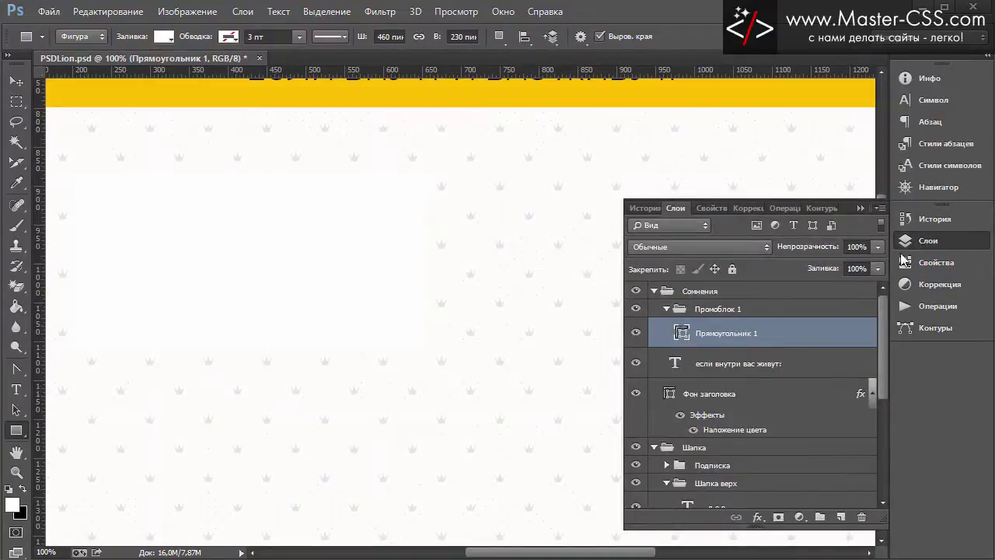
{"action": "double_click", "coordinate": [726, 333]}
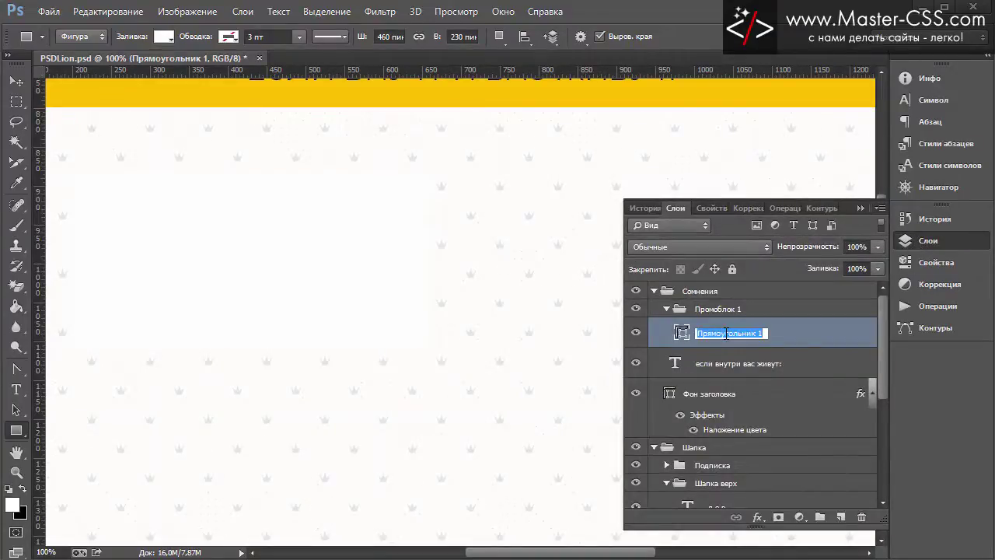
{"action": "type", "text": "Фон"}
{"action": "key", "text": "Return"}
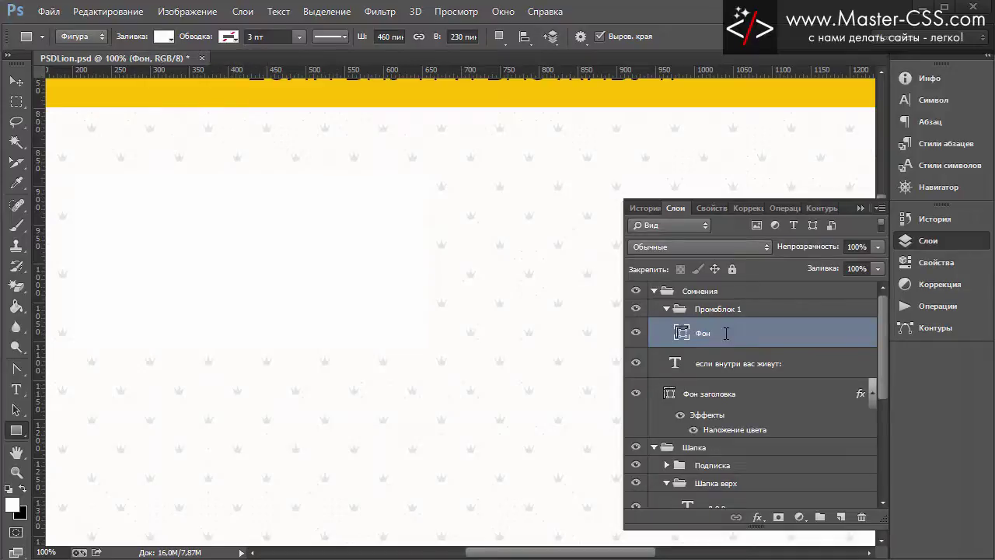
Step: Give Фон a 1 px inside stroke in light grey #bbb
{"action": "double_click", "coordinate": [815, 336]}
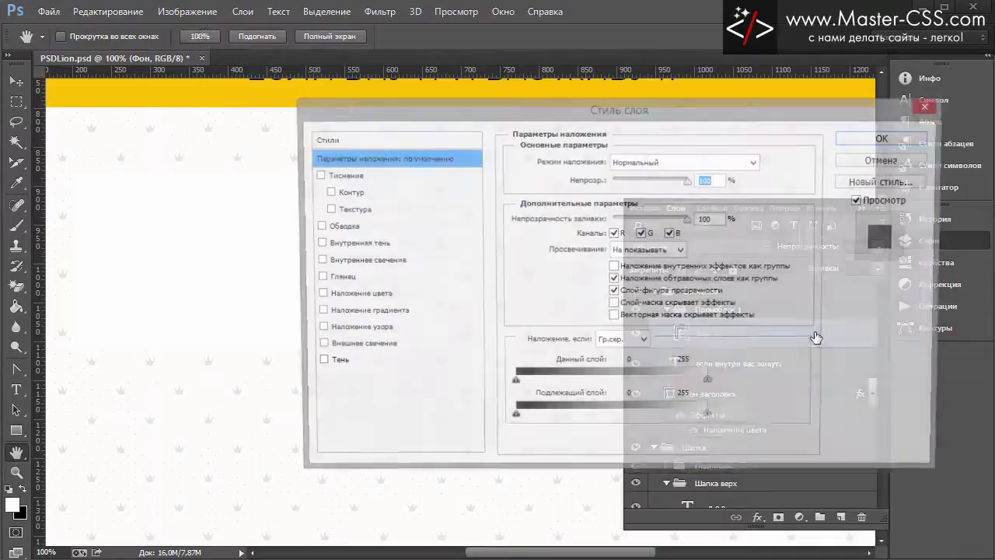
{"action": "mouse_move", "coordinate": [465, 107]}
{"action": "left_mouse_down"}
{"action": "mouse_move", "coordinate": [562, 77]}
{"action": "mouse_move", "coordinate": [573, 52]}
{"action": "left_mouse_up"}
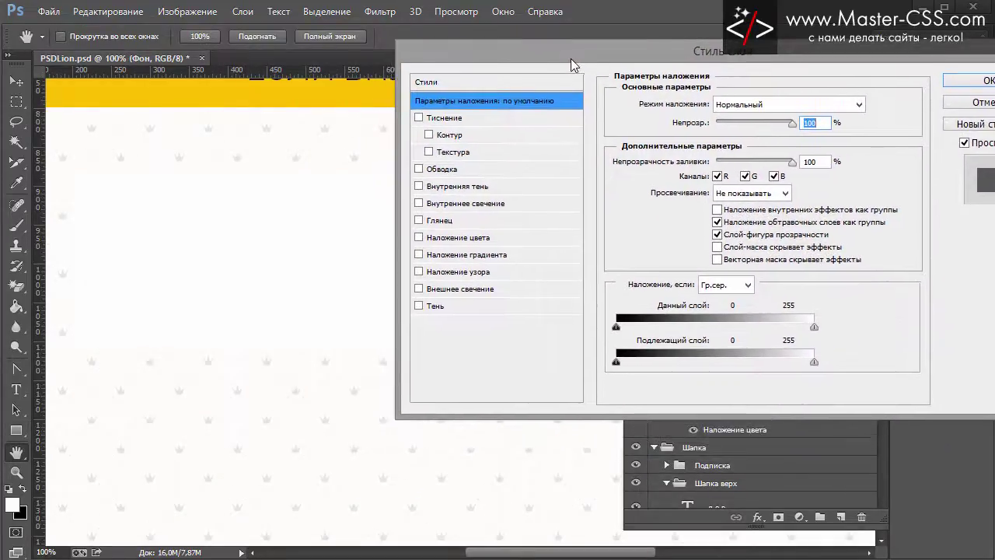
{"action": "left_click", "coordinate": [419, 168]}
{"action": "left_click", "coordinate": [738, 121]}
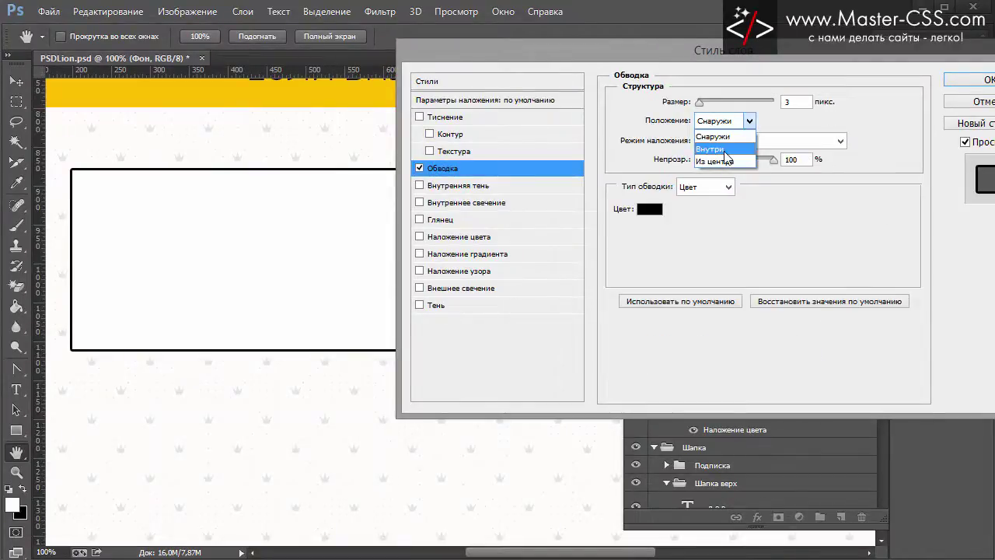
{"action": "left_click", "coordinate": [711, 149]}
{"action": "left_click_drag", "start_coordinate": [698, 102], "coordinate": [677, 104]}
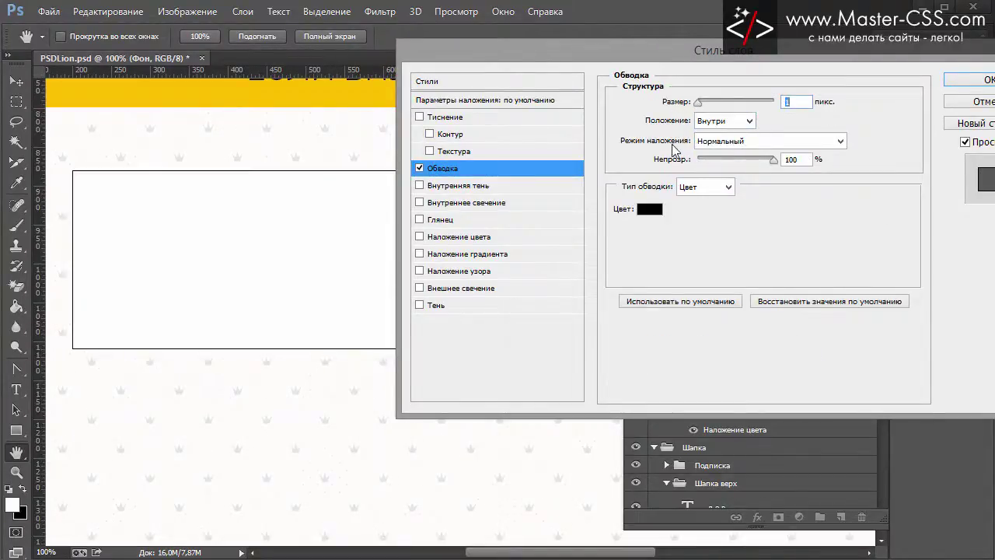
{"action": "left_click", "coordinate": [645, 210]}
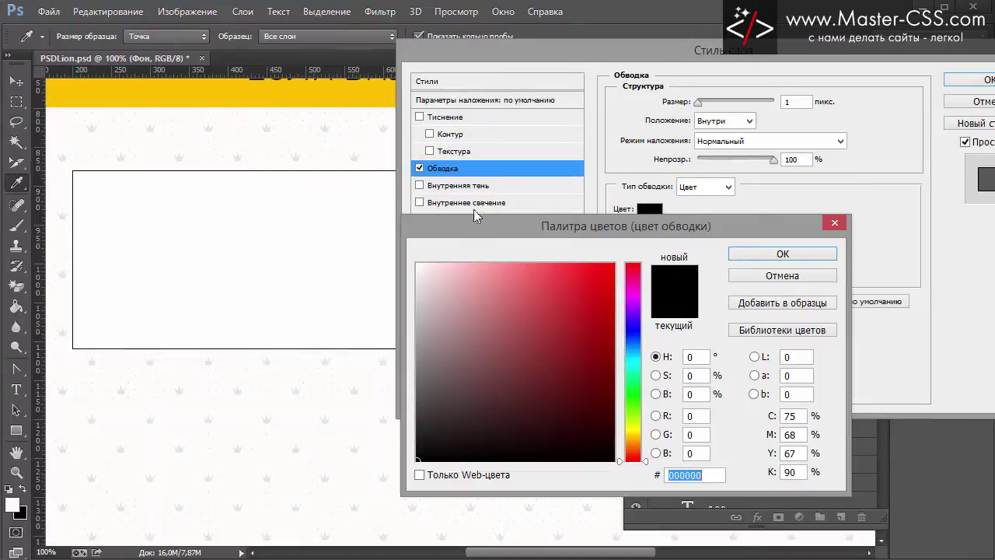
{"action": "type", "text": "и"}
{"action": "type", "text": "bbb"}
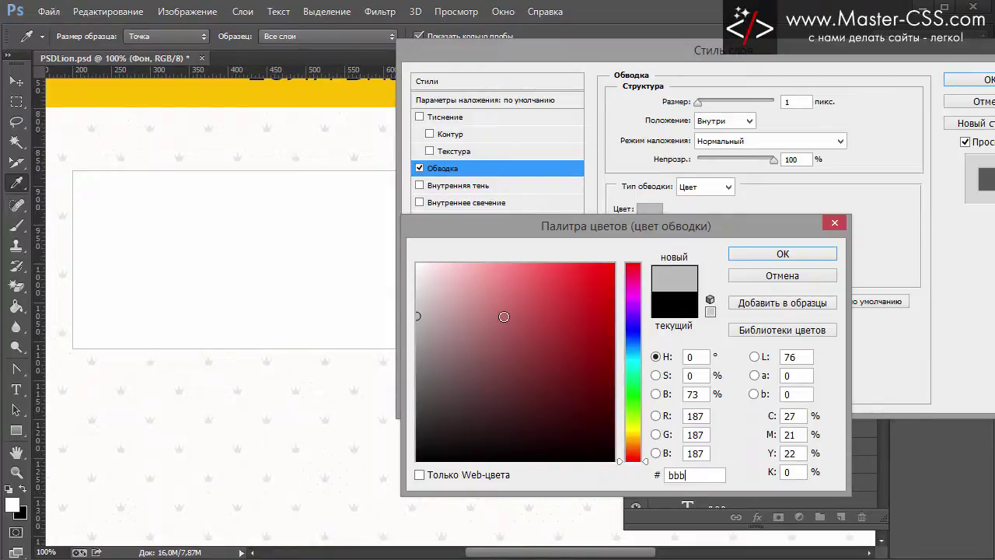
{"action": "left_click", "coordinate": [737, 259]}
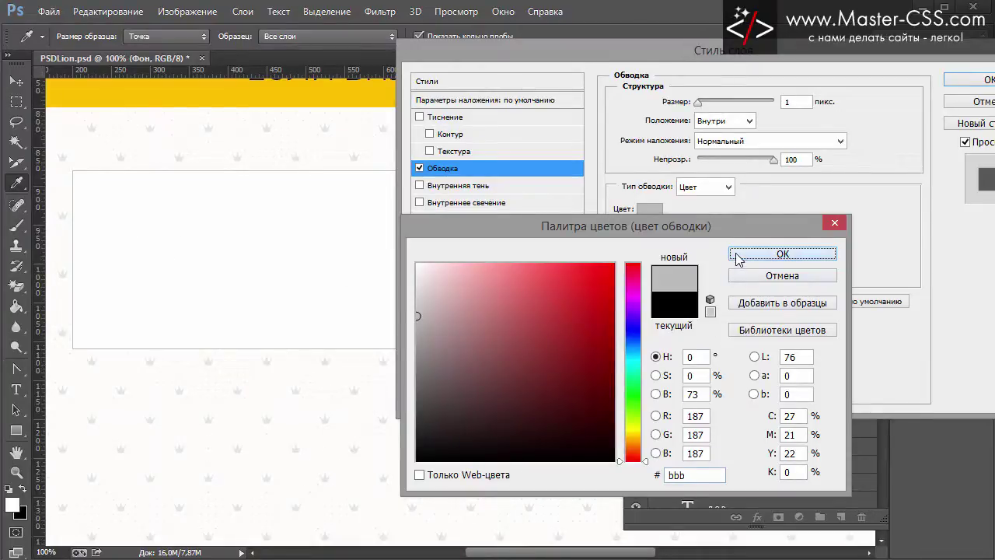
{"action": "left_click", "coordinate": [737, 255]}
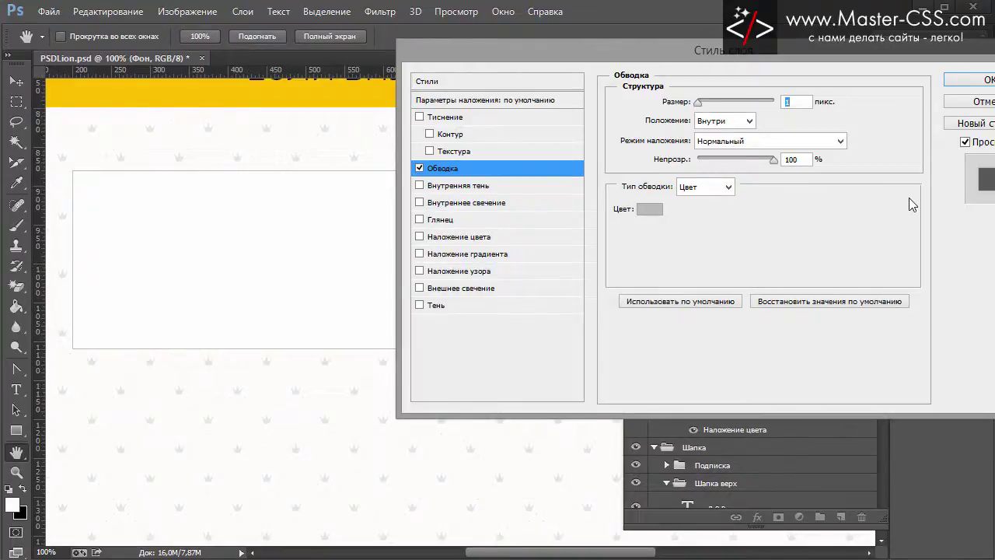
{"action": "mouse_move", "coordinate": [552, 38]}
{"action": "left_mouse_down"}
{"action": "mouse_move", "coordinate": [738, 174]}
{"action": "mouse_move", "coordinate": [522, 72]}
{"action": "left_mouse_up"}
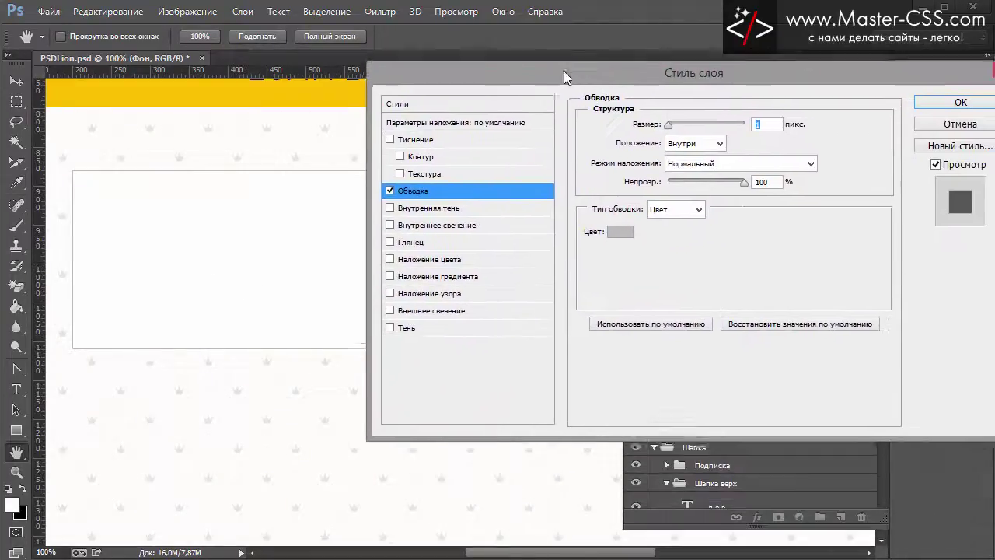
{"action": "left_click", "coordinate": [950, 101]}
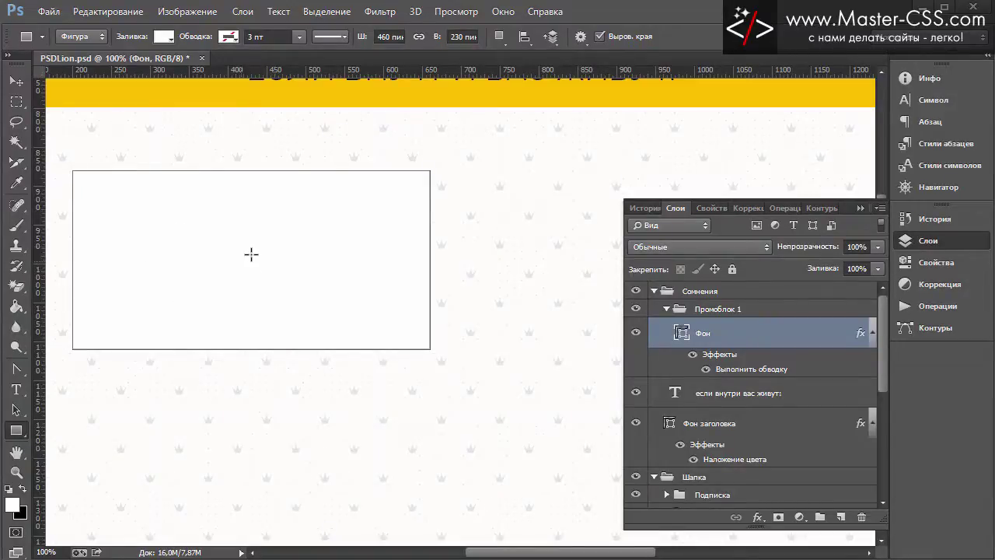
Step: Draw a 100×230 px rectangle at the card's top-left edge using the grid
{"action": "left_click", "coordinate": [166, 36]}
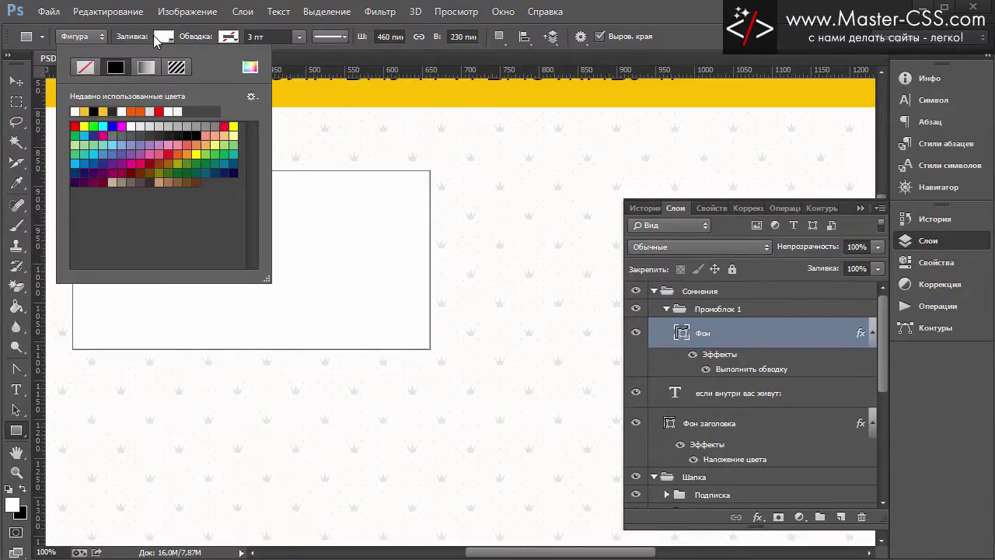
{"action": "left_click", "coordinate": [161, 43]}
{"action": "key", "text": "ctrl+apostrophe"}
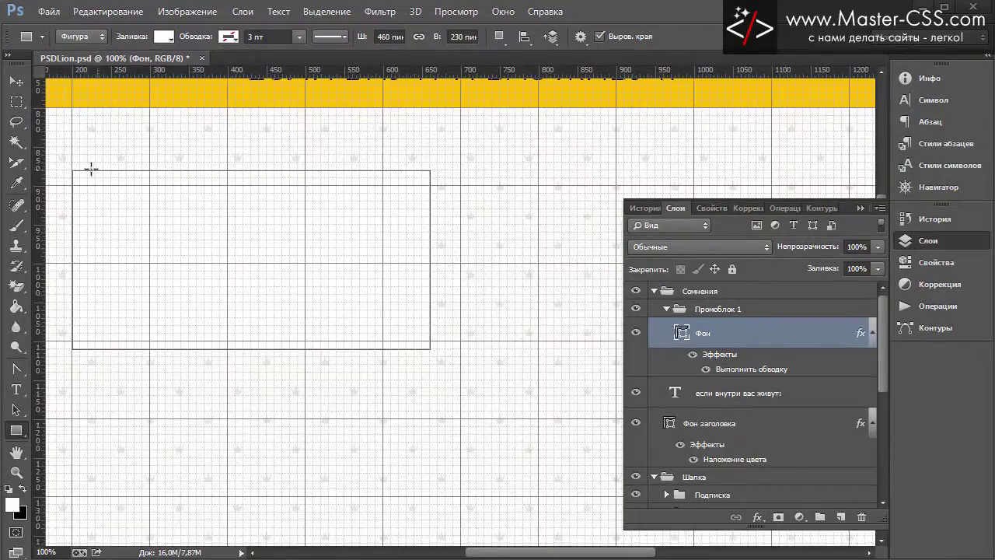
{"action": "mouse_move", "coordinate": [73, 171]}
{"action": "left_mouse_down"}
{"action": "mouse_move", "coordinate": [75, 348]}
{"action": "mouse_move", "coordinate": [150, 351]}
{"action": "left_mouse_up"}
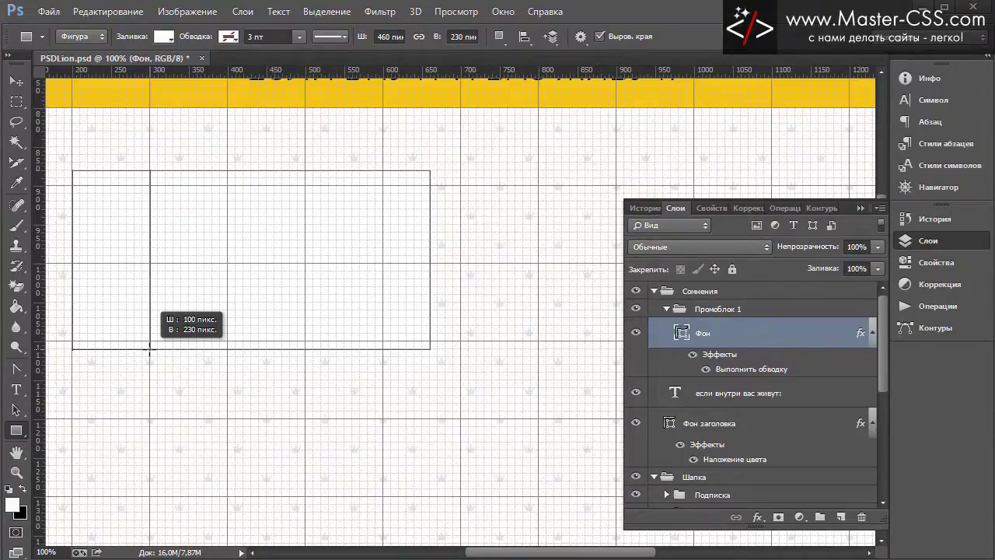
{"action": "left_click_drag", "start_coordinate": [150, 350], "coordinate": [150, 349]}
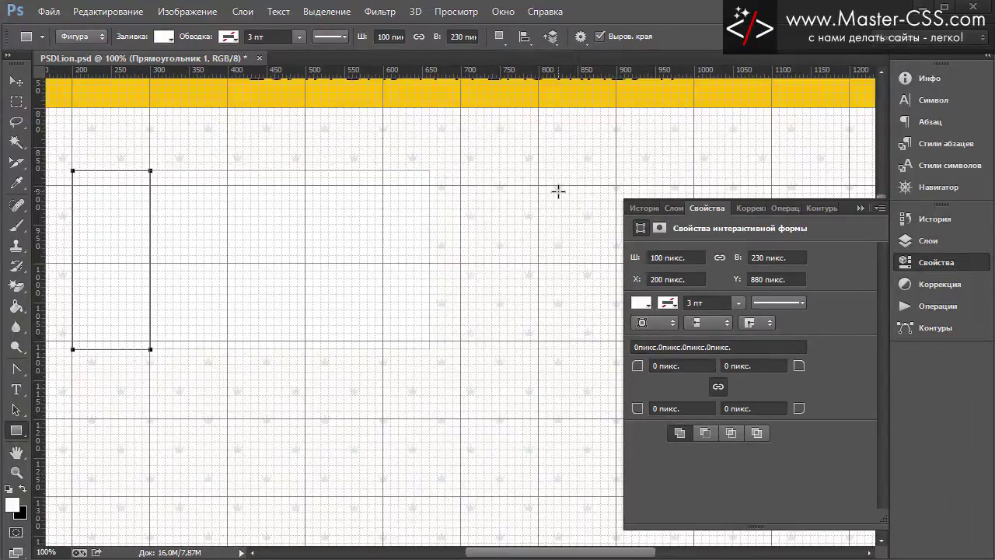
{"action": "key", "text": "ctrl+semicolon"}
{"action": "key", "text": "ctrl+h"}
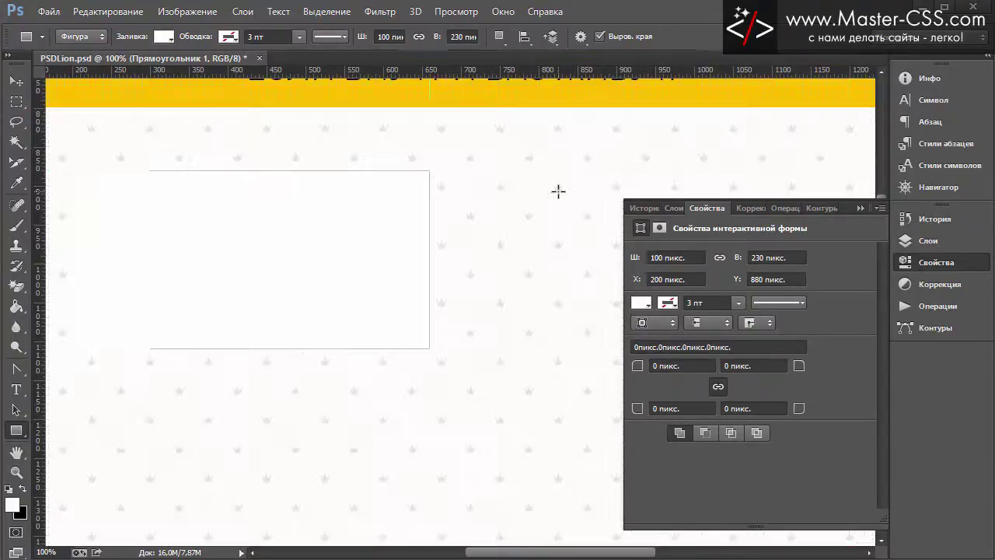
Step: Copy Фон's layer style and paste it onto Прямоугольник 1
{"action": "left_click", "coordinate": [674, 208]}
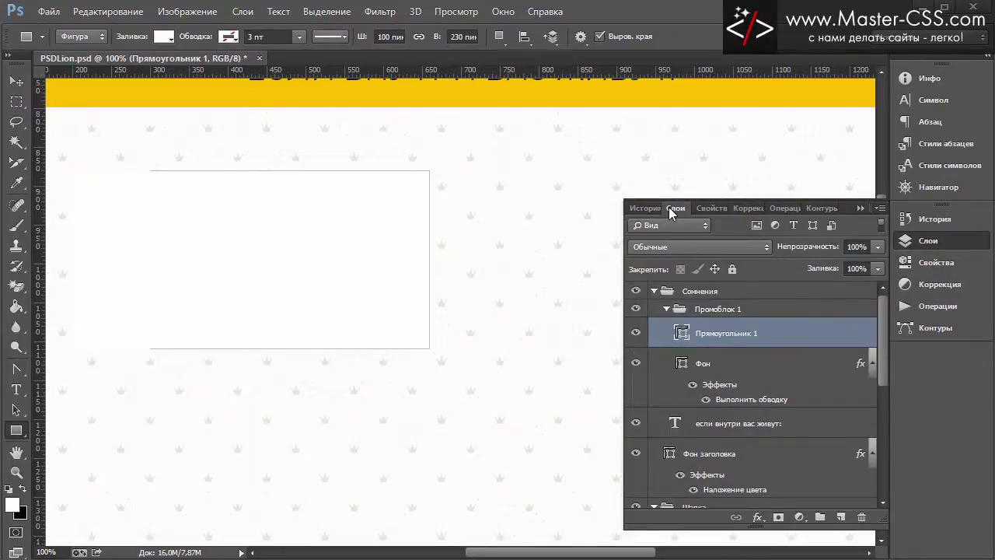
{"action": "left_click", "coordinate": [733, 365]}
{"action": "right_click", "coordinate": [701, 360]}
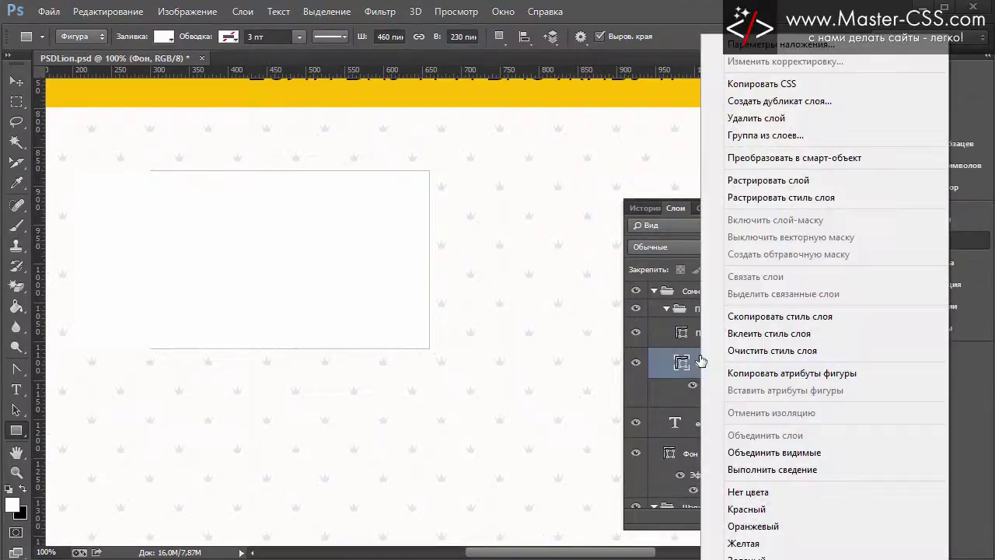
{"action": "left_click", "coordinate": [762, 319]}
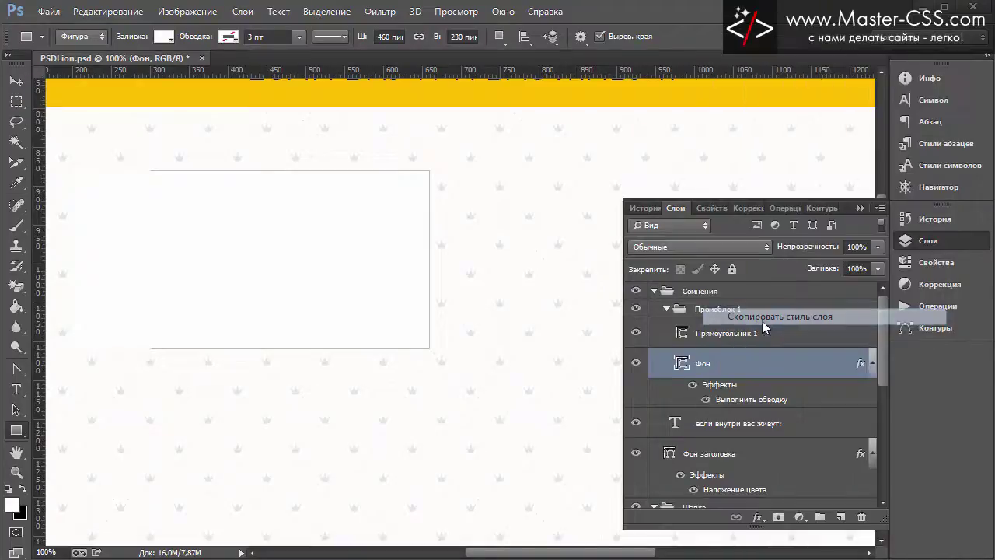
{"action": "right_click", "coordinate": [699, 332]}
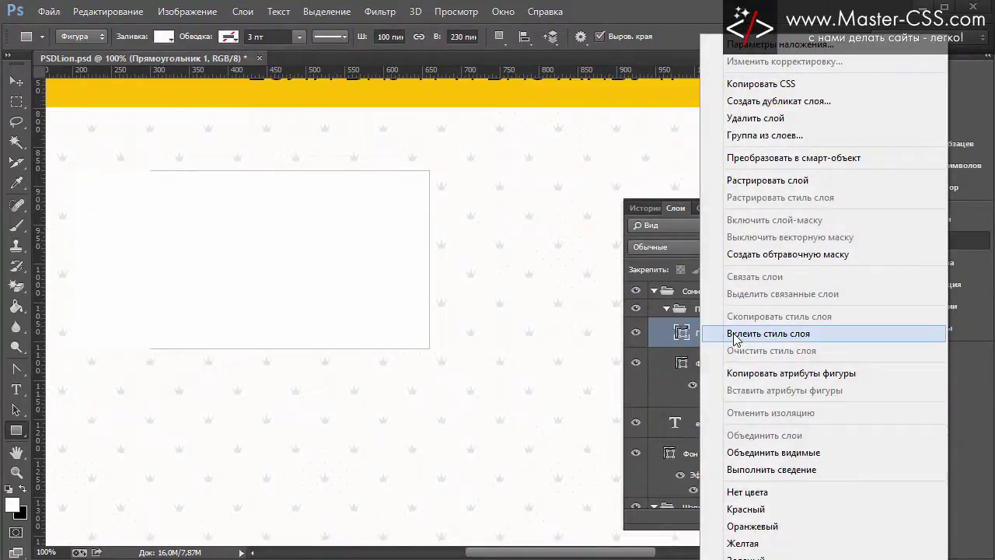
{"action": "left_click", "coordinate": [768, 333]}
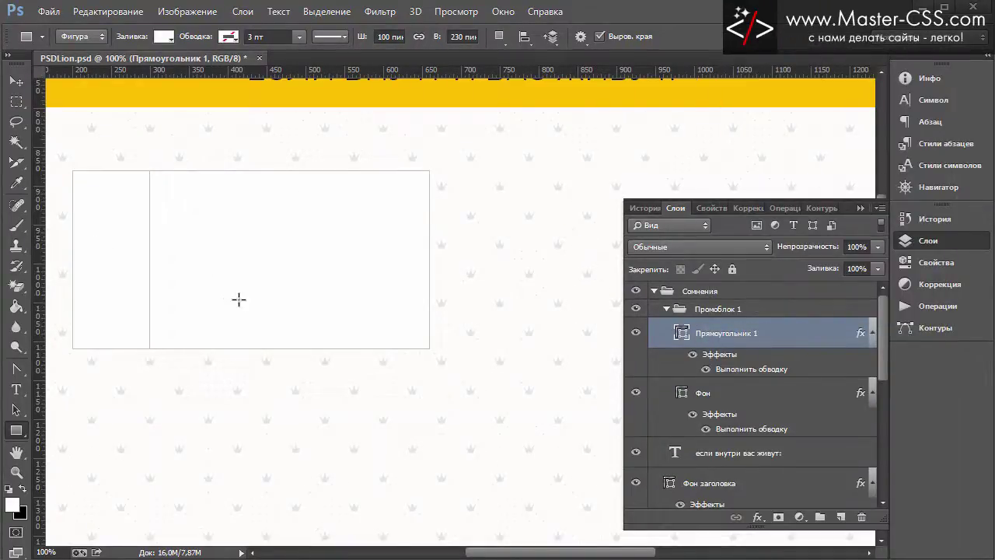
{"action": "left_click", "coordinate": [721, 310]}
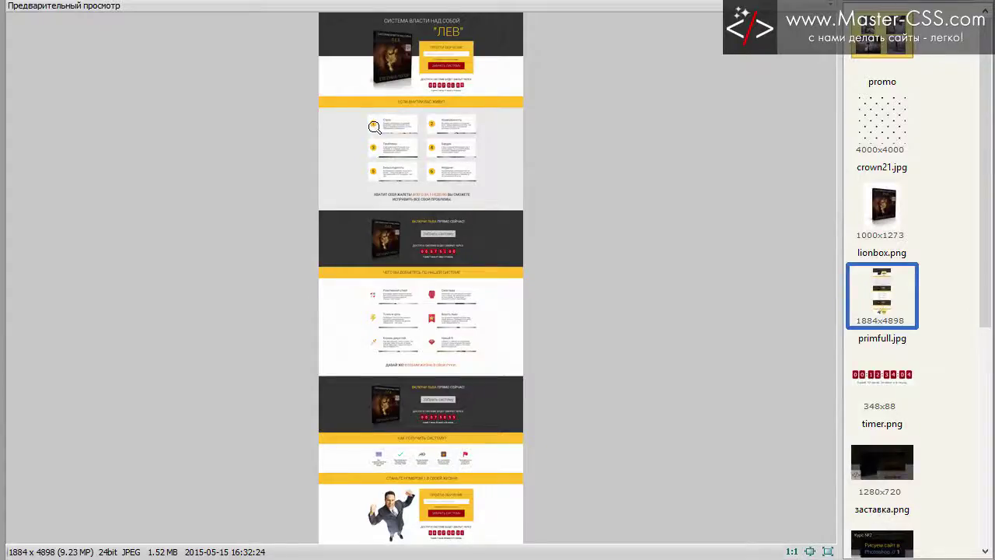
{"action": "left_click", "coordinate": [374, 124]}
{"action": "left_click", "coordinate": [375, 124]}
{"action": "key", "text": "Escape"}
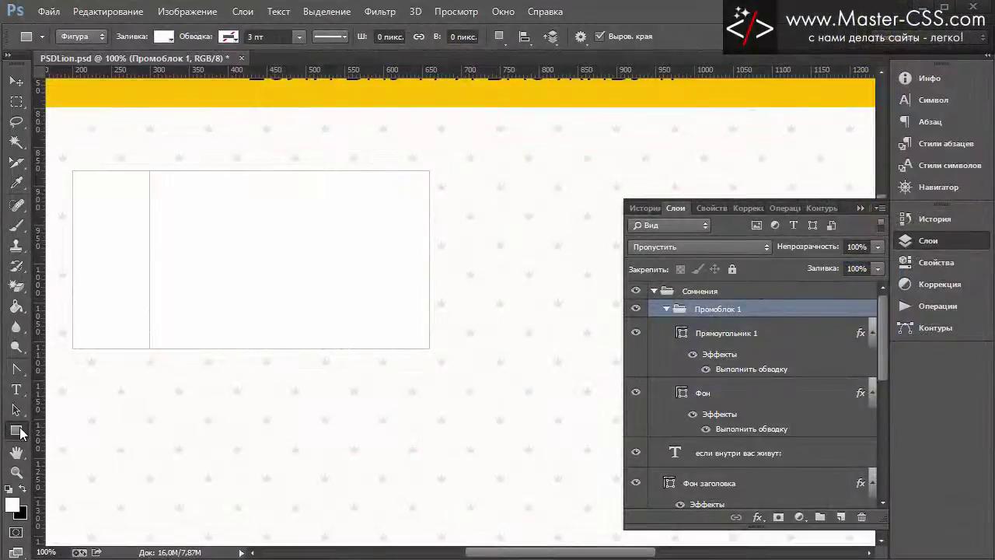
Step: Draw a 75×75 px circle with the Ellipse tool in the card's left strip
{"action": "right_click", "coordinate": [18, 429]}
{"action": "left_click", "coordinate": [81, 458]}
{"action": "left_click_drag", "start_coordinate": [84, 224], "coordinate": [142, 287]}
{"action": "key", "text": "shift"}
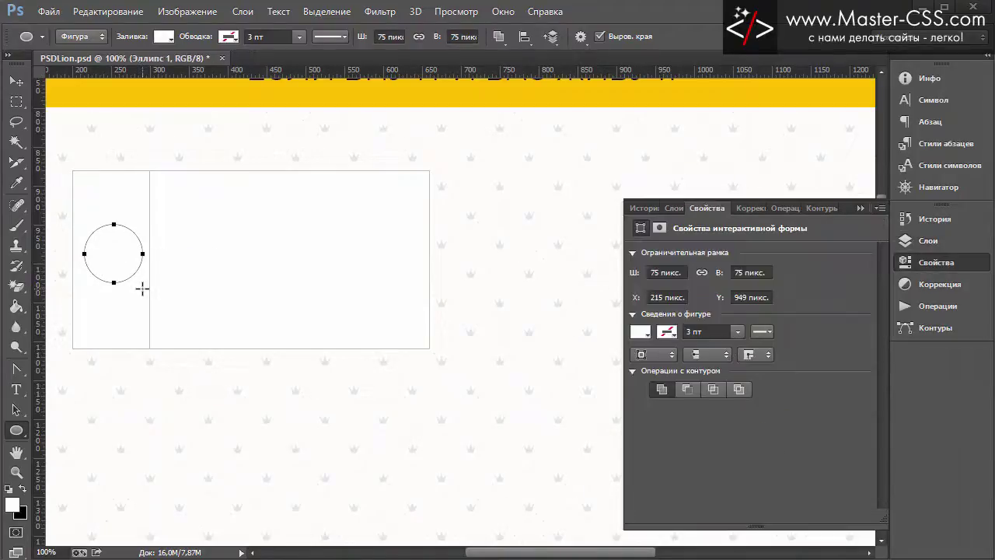
{"action": "left_click", "coordinate": [674, 208]}
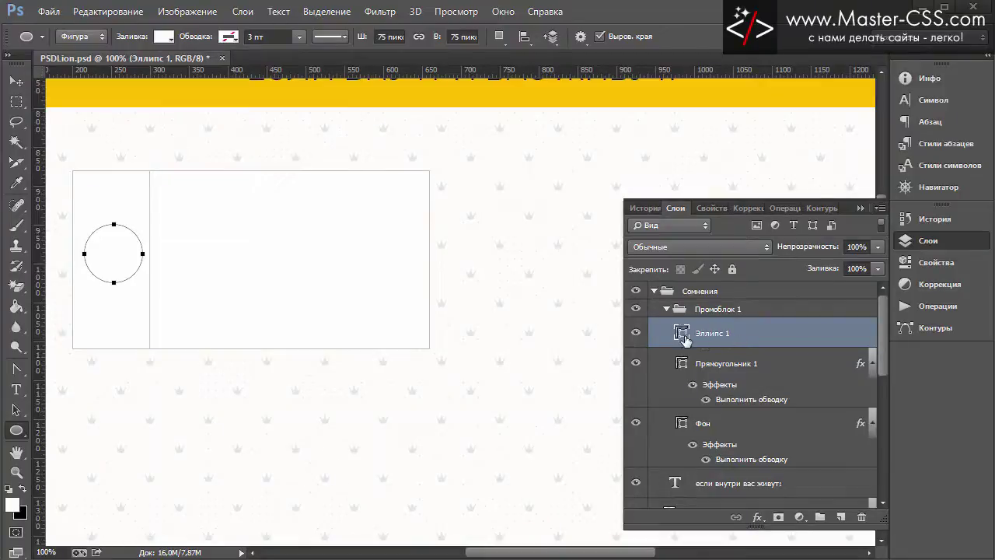
Step: Fill the Эллипс 1 circle with yellow in the Properties panel
{"action": "left_click", "coordinate": [935, 263]}
{"action": "left_click", "coordinate": [642, 332]}
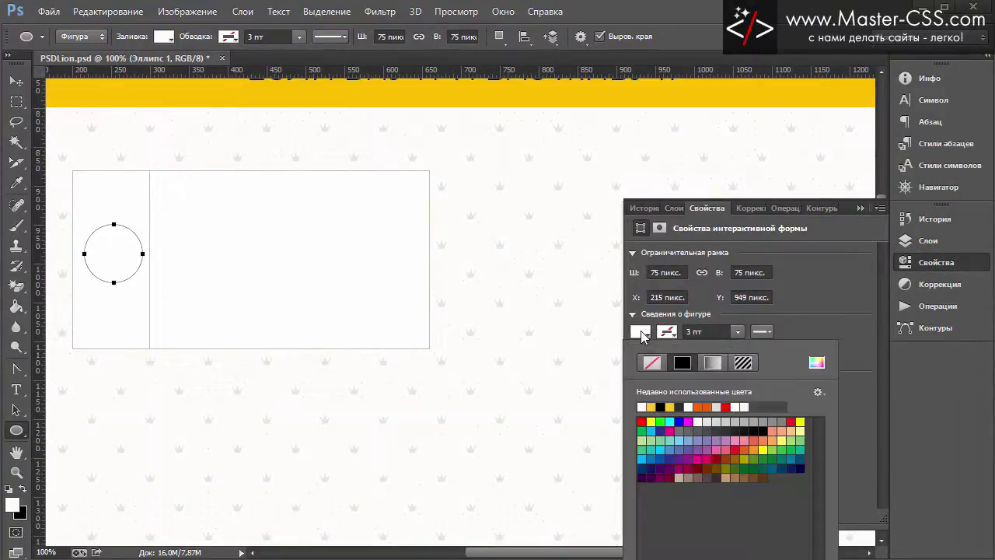
{"action": "left_click", "coordinate": [500, 94]}
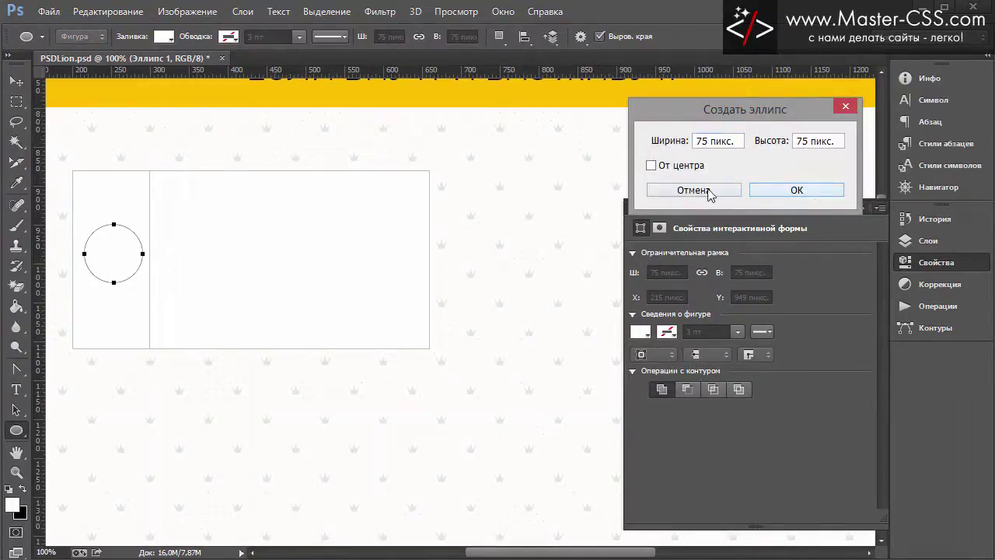
{"action": "left_click", "coordinate": [694, 190]}
{"action": "left_click", "coordinate": [639, 333]}
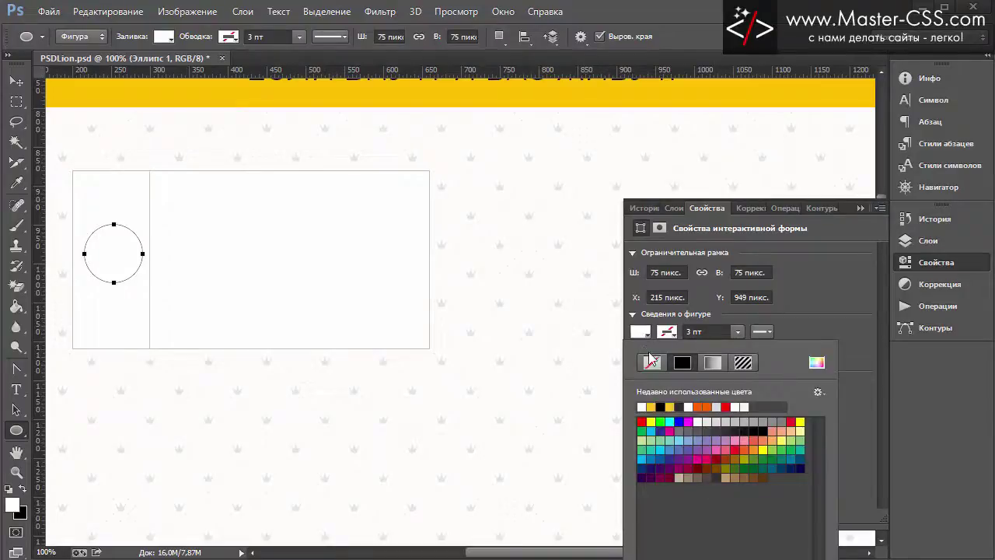
{"action": "left_click", "coordinate": [653, 406]}
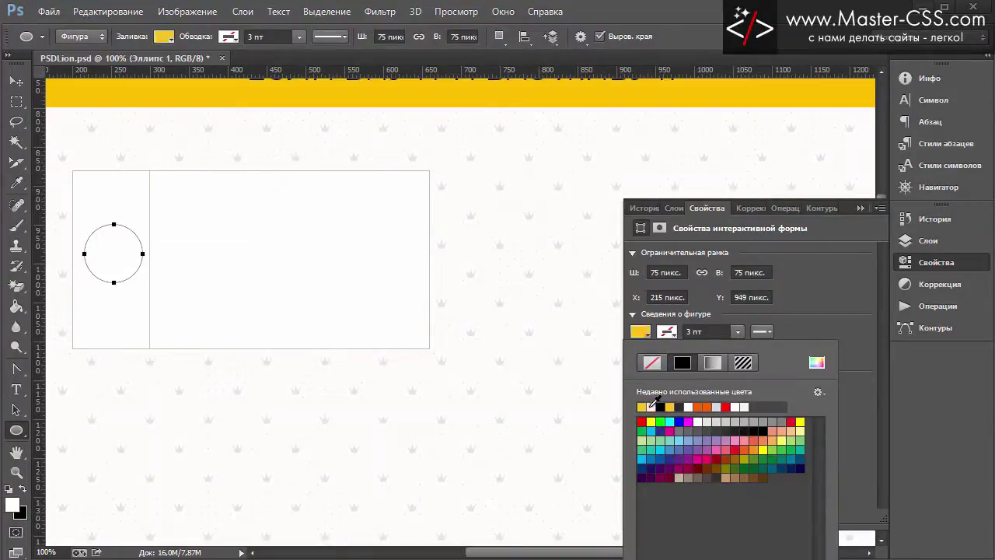
{"action": "left_click", "coordinate": [813, 270]}
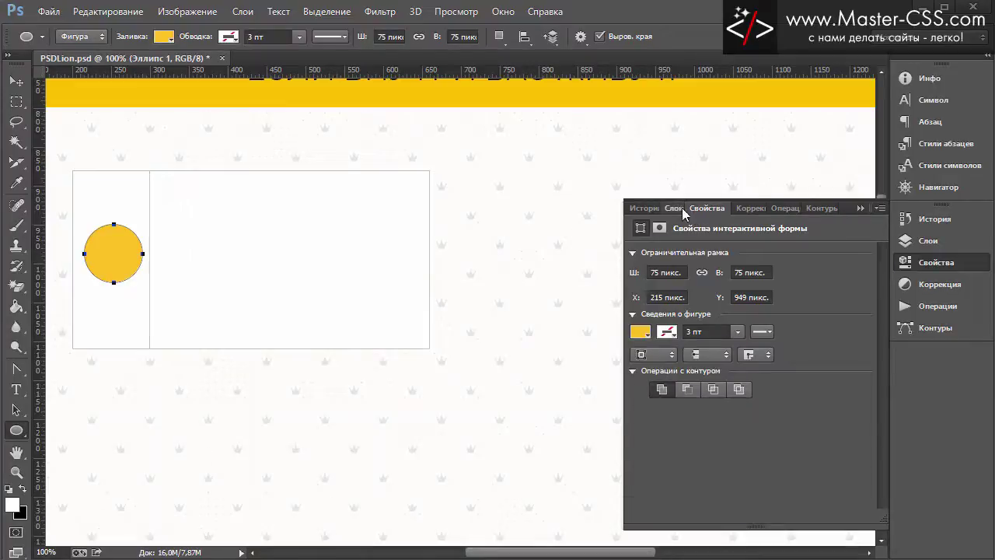
{"action": "left_click", "coordinate": [680, 207]}
Step: Add a colour overlay to the circle using yellow sampled from the banner
{"action": "double_click", "coordinate": [804, 334]}
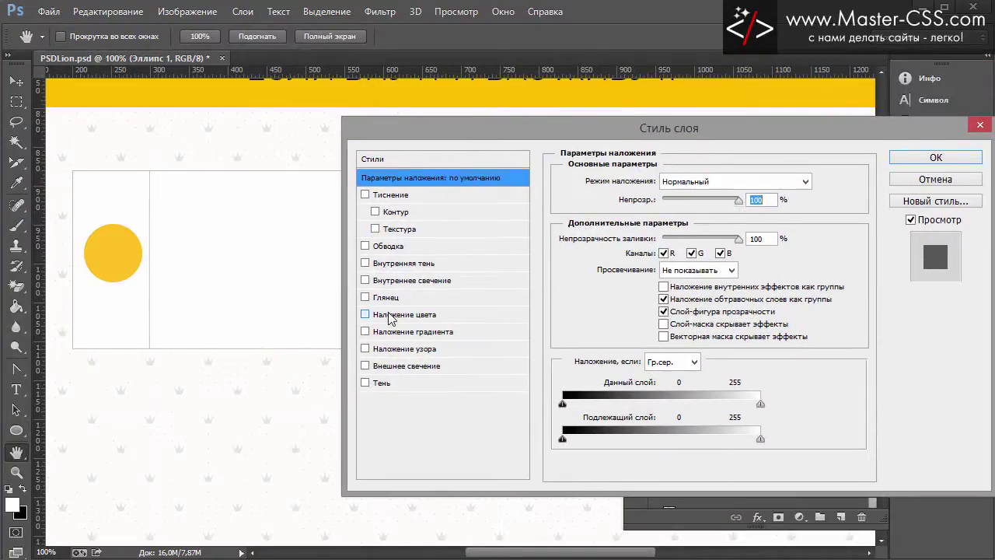
{"action": "left_click", "coordinate": [400, 314]}
{"action": "left_click", "coordinate": [809, 181]}
{"action": "left_click", "coordinate": [539, 90]}
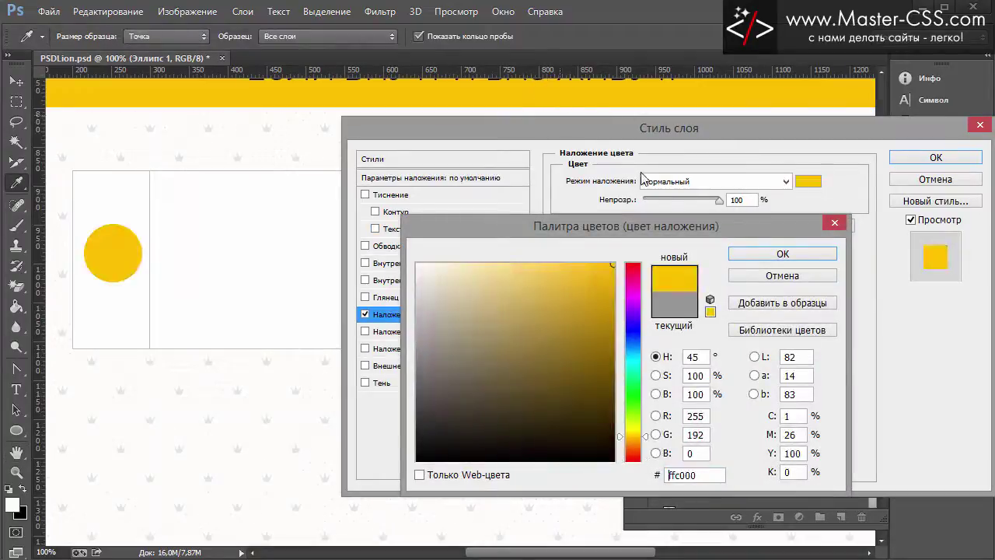
{"action": "left_click", "coordinate": [781, 255]}
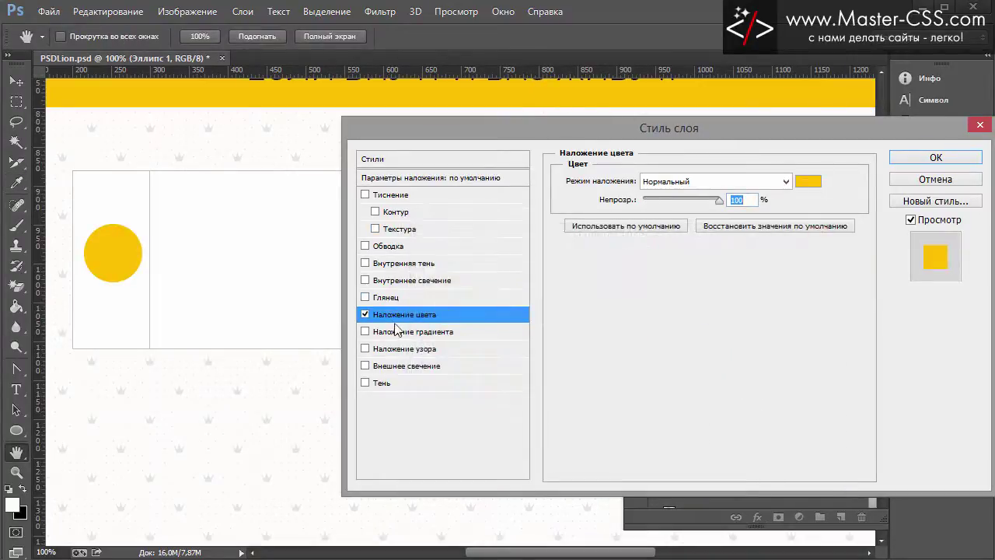
Step: Add a 2 px white stroke around the circle
{"action": "left_click", "coordinate": [365, 247]}
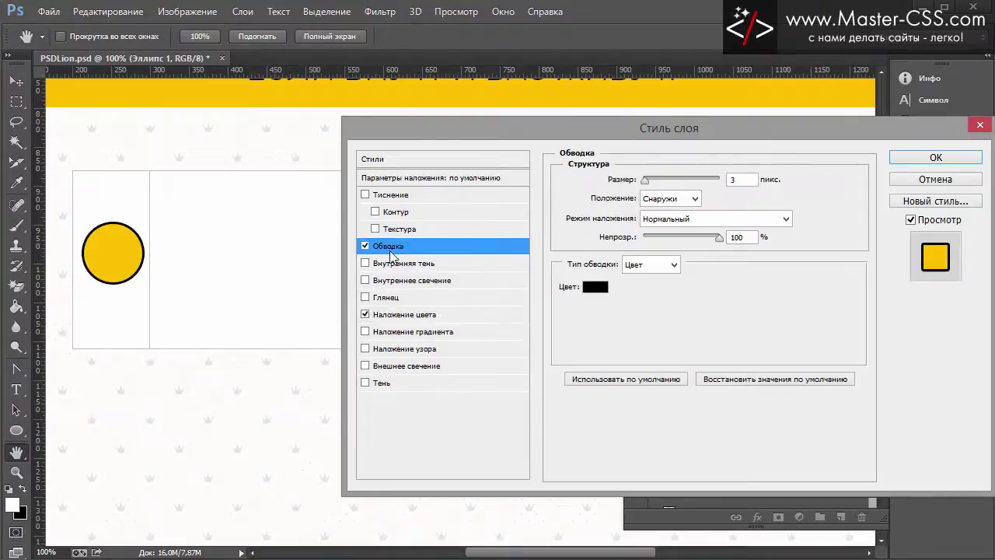
{"action": "left_click", "coordinate": [749, 180]}
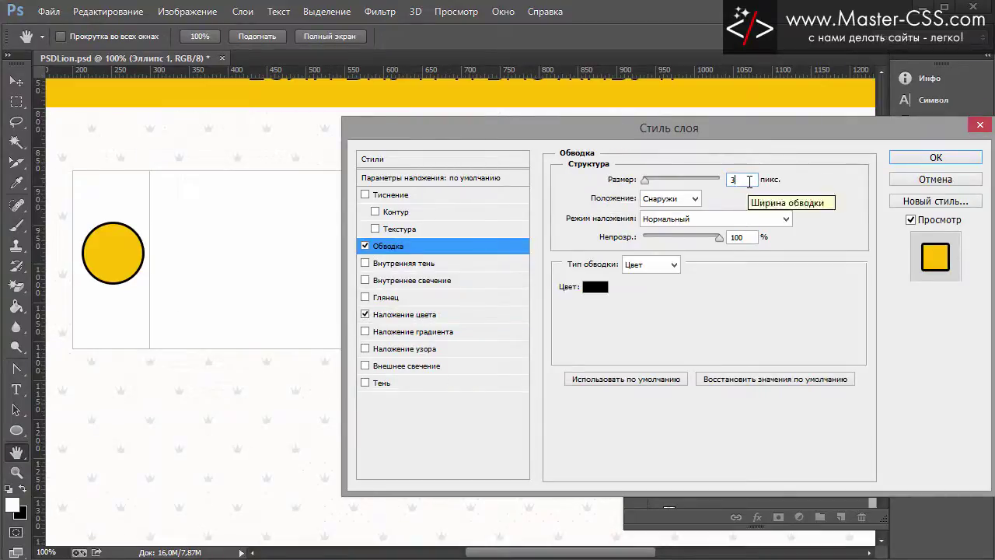
{"action": "key", "text": "Down"}
{"action": "left_click", "coordinate": [594, 287]}
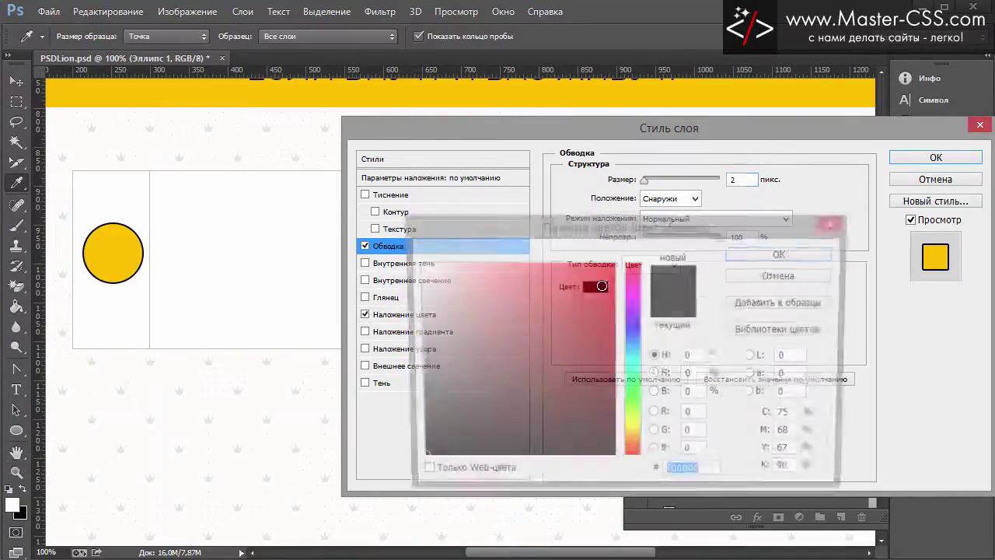
{"action": "left_click_drag", "start_coordinate": [451, 268], "coordinate": [392, 248]}
{"action": "left_click", "coordinate": [782, 255]}
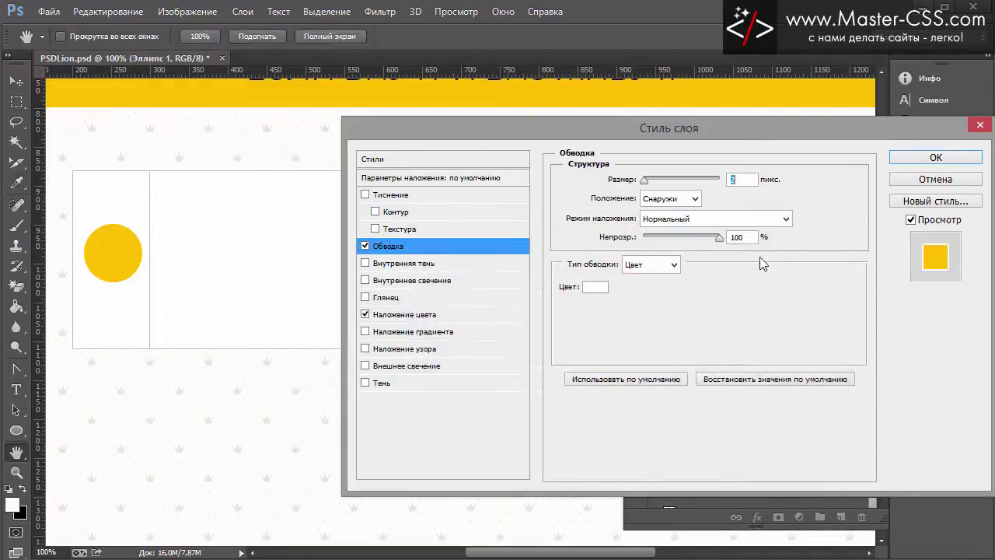
Step: Add a 100% Multiply drop shadow with distance 1 and size 3
{"action": "left_click", "coordinate": [365, 383]}
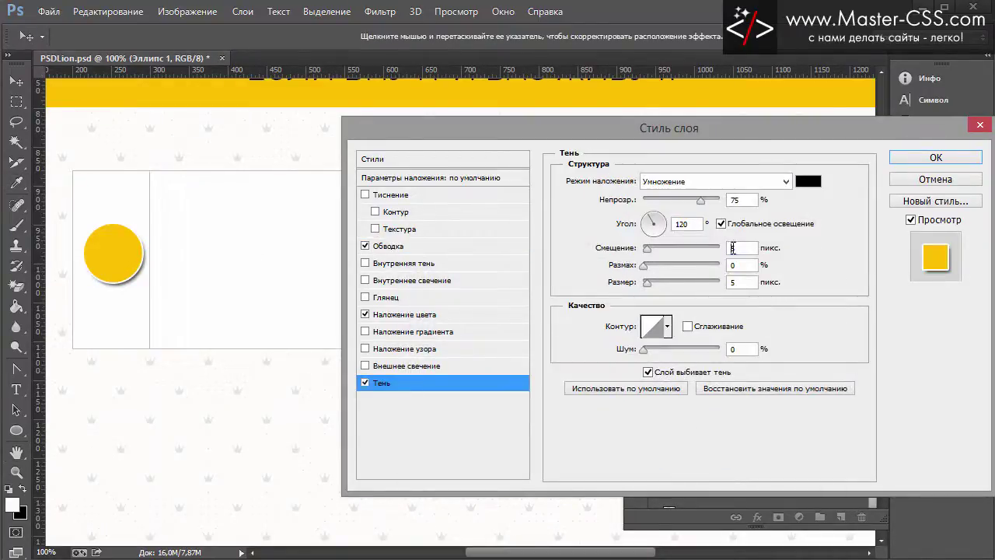
{"action": "left_click", "coordinate": [731, 247]}
{"action": "key", "text": "Down"}
{"action": "key", "text": "Down"}
{"action": "key", "text": "Down"}
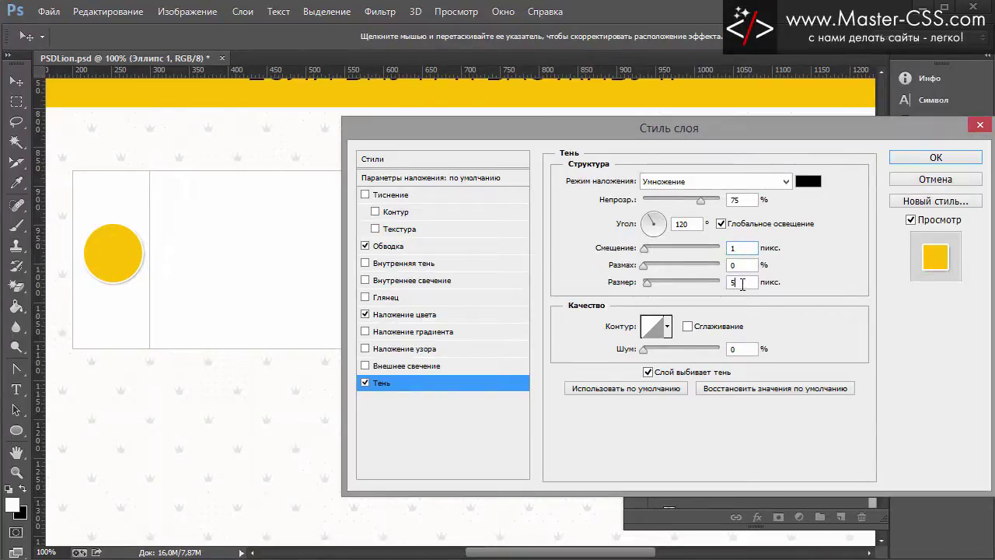
{"action": "left_click", "coordinate": [743, 282]}
{"action": "key", "text": "Down"}
{"action": "key", "text": "Down"}
{"action": "key", "text": "Down"}
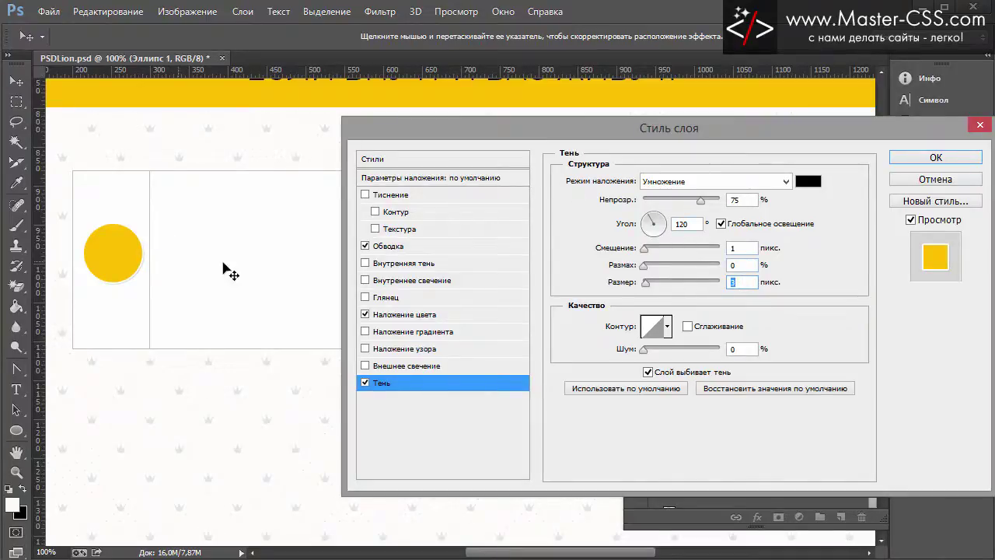
{"action": "left_click_drag", "start_coordinate": [702, 200], "coordinate": [731, 200]}
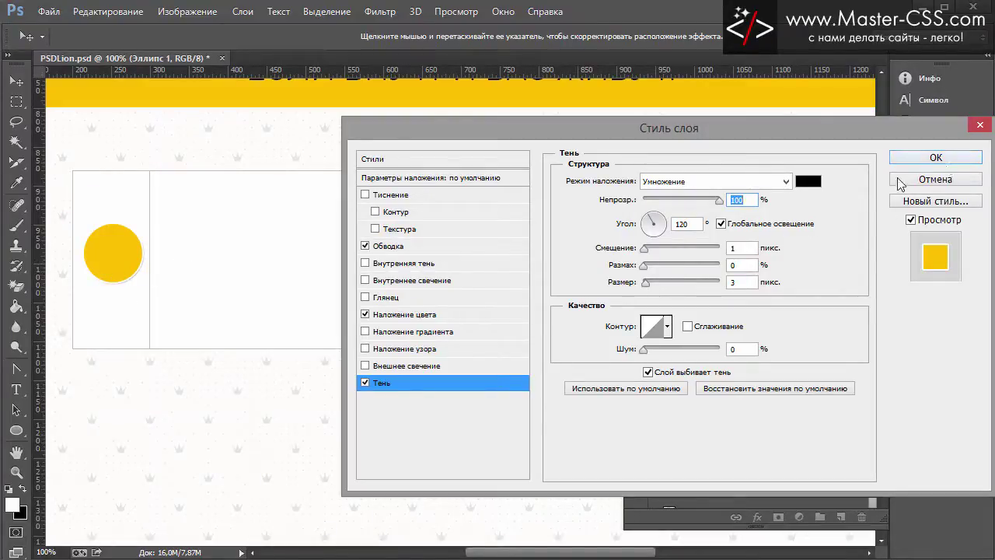
{"action": "left_click", "coordinate": [921, 161]}
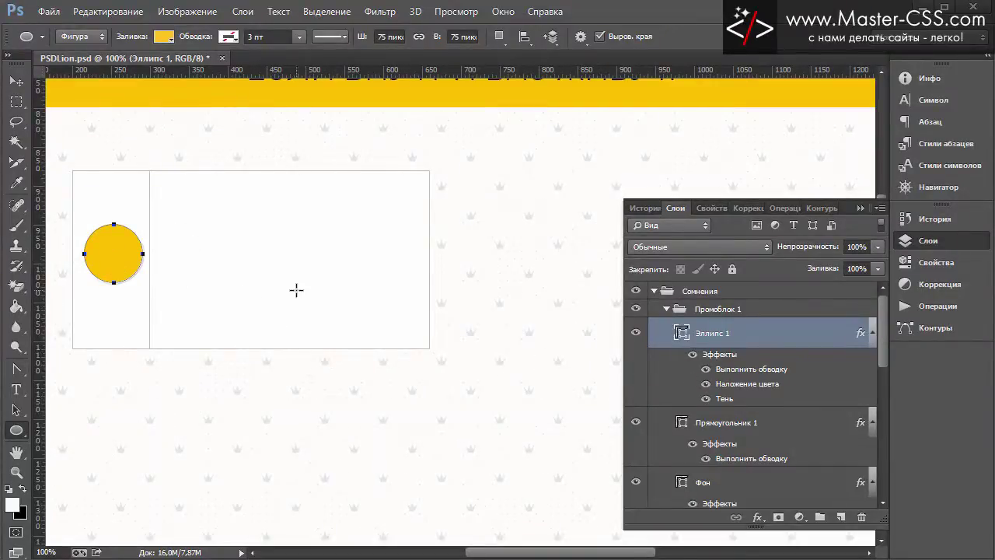
Step: Nudge the yellow circle down and slightly left, toggling the grid to check placement
{"action": "key", "text": "ctrl+apostrophe"}
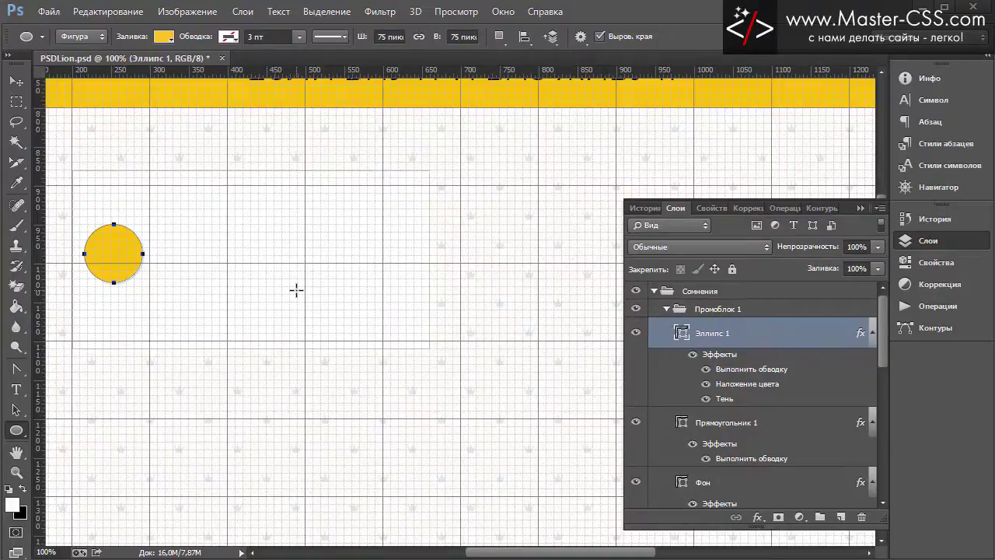
{"action": "left_click", "coordinate": [17, 81]}
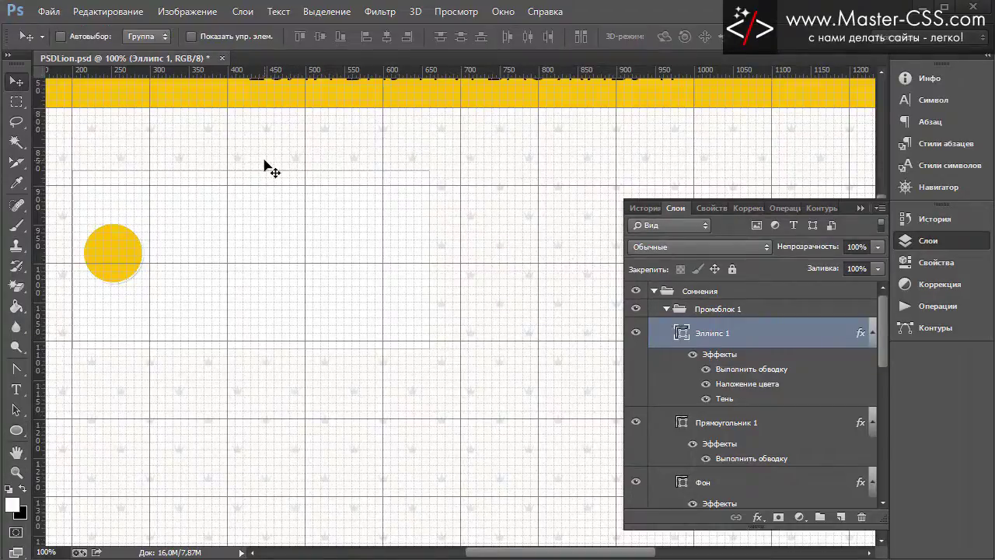
{"action": "key", "text": "Down"}
{"action": "key", "text": "Down"}
{"action": "key", "text": "Down"}
{"action": "key", "text": "Down"}
{"action": "key", "text": "Down"}
{"action": "key", "text": "Down"}
{"action": "key", "text": "Down"}
{"action": "key", "text": "Down"}
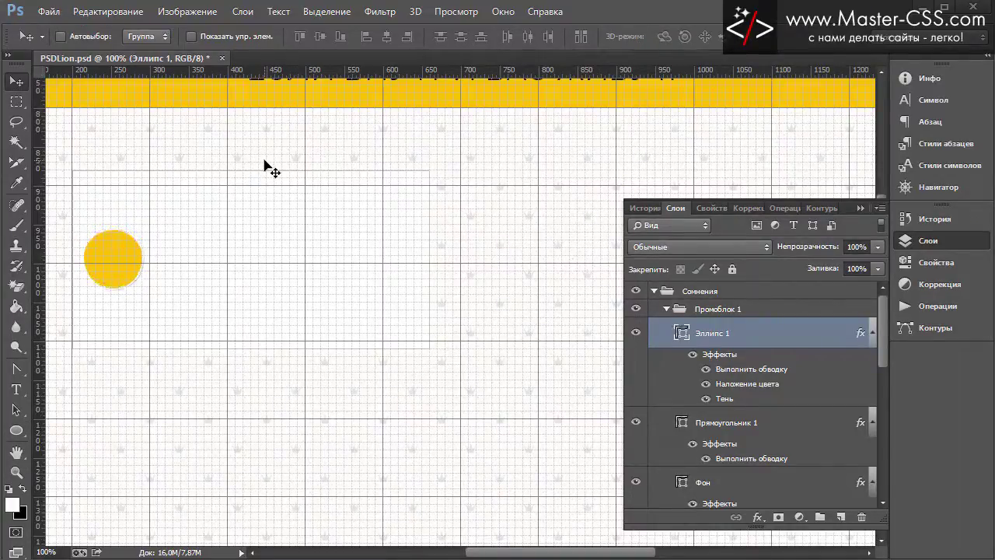
{"action": "key", "text": "Left"}
{"action": "key", "text": "Left"}
{"action": "key", "text": "Left"}
{"action": "key", "text": "Down"}
{"action": "key", "text": "Down"}
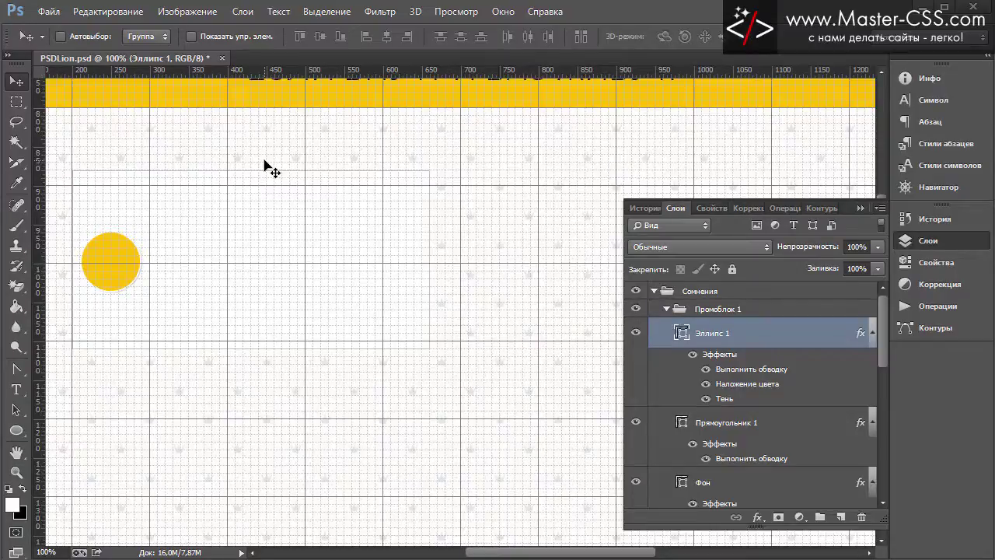
{"action": "key", "text": "ctrl+apostrophe"}
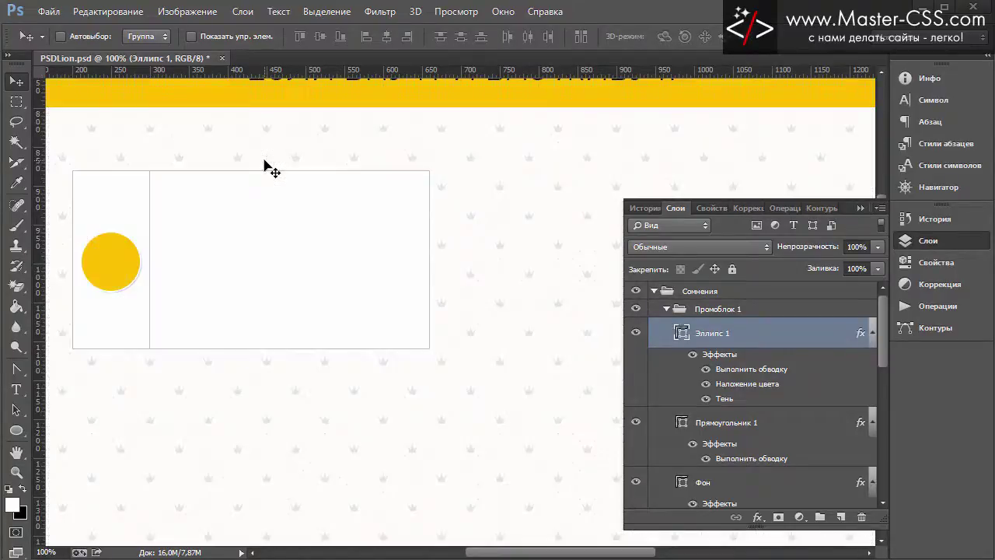
{"action": "key", "text": "Up"}
{"action": "key", "text": "Up"}
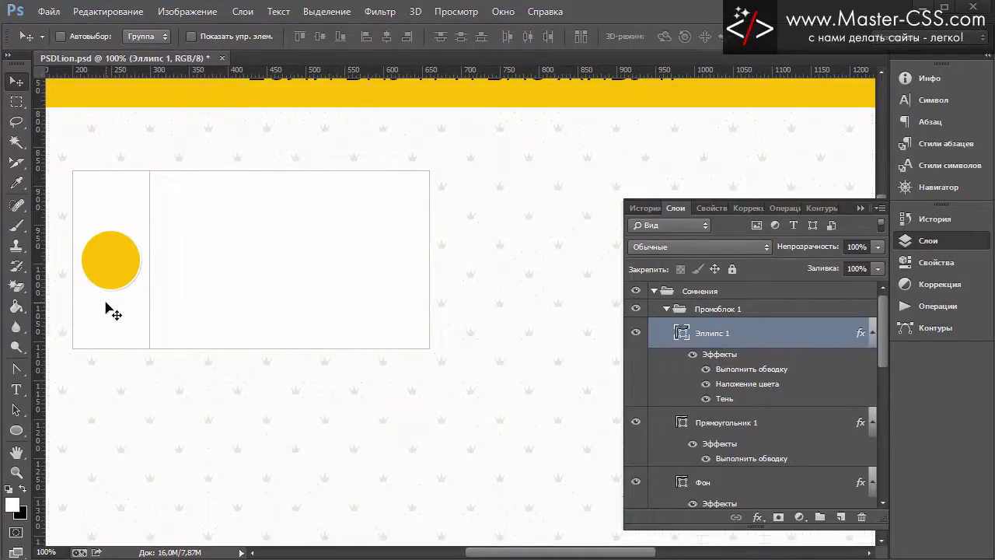
{"action": "key", "text": "ctrl+apostrophe"}
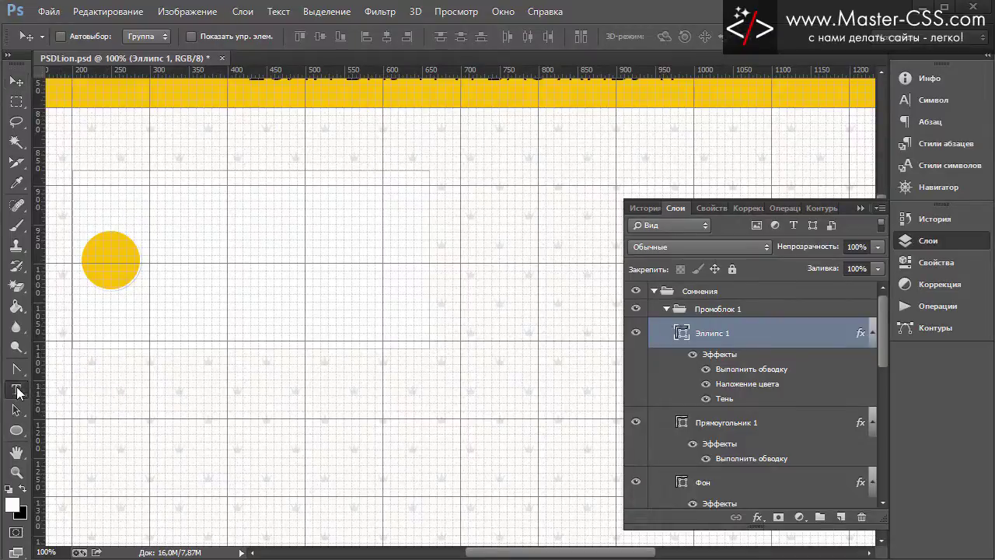
Step: Type the numeral 1 over the circle in the Промоблок 1 group, set in Roboto Regular
{"action": "left_click", "coordinate": [17, 391]}
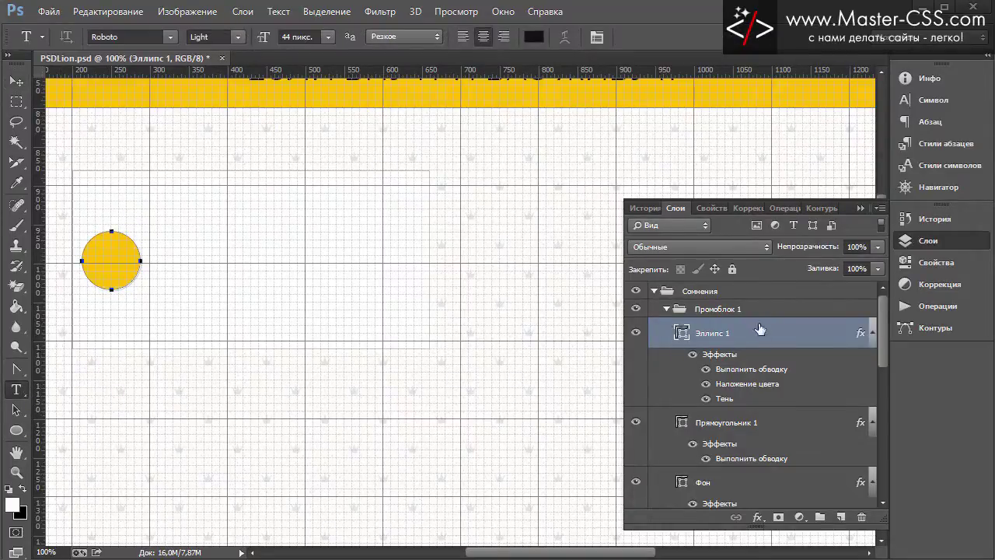
{"action": "left_click", "coordinate": [719, 310]}
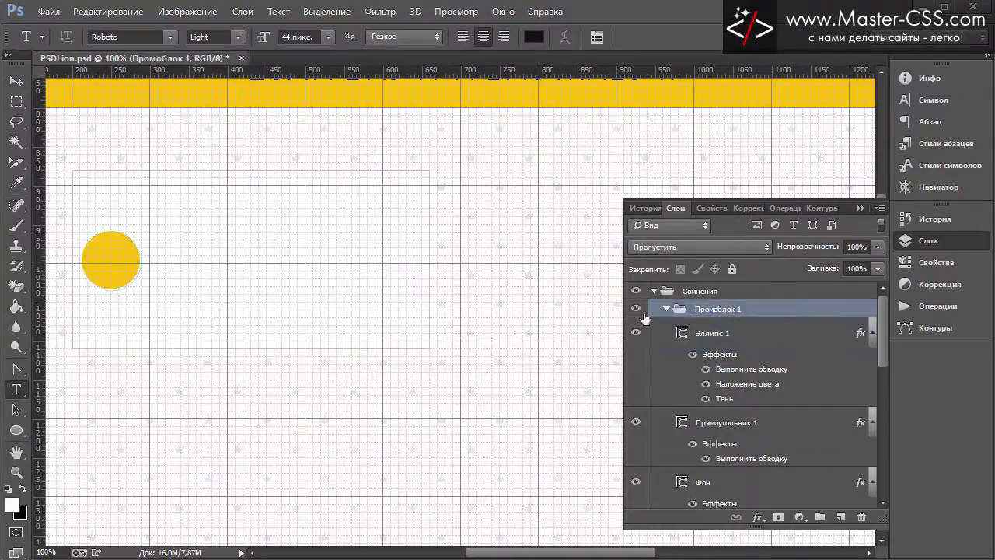
{"action": "mouse_move", "coordinate": [80, 240]}
{"action": "left_mouse_down"}
{"action": "mouse_move", "coordinate": [145, 268]}
{"action": "mouse_move", "coordinate": [143, 277]}
{"action": "left_mouse_up"}
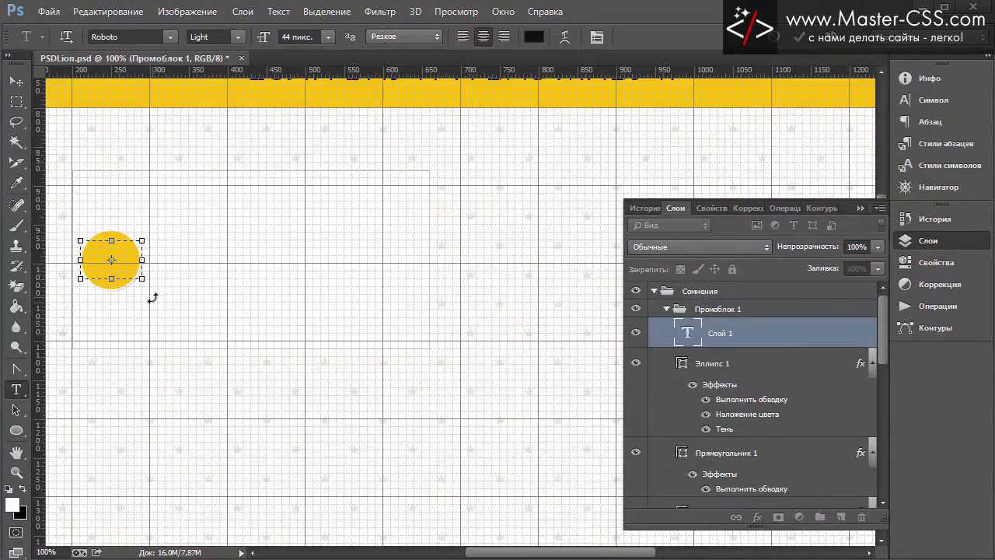
{"action": "left_click", "coordinate": [933, 99]}
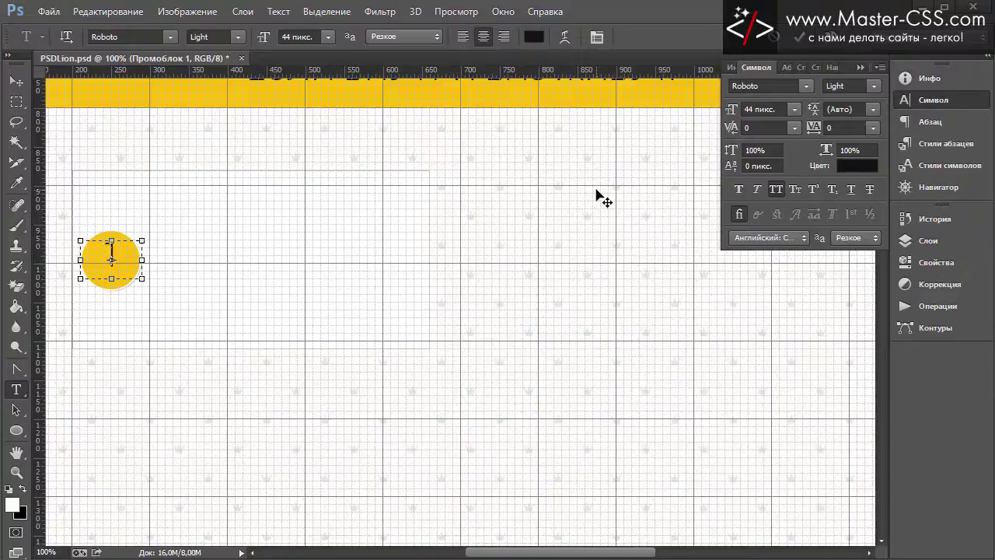
{"action": "left_click", "coordinate": [17, 86]}
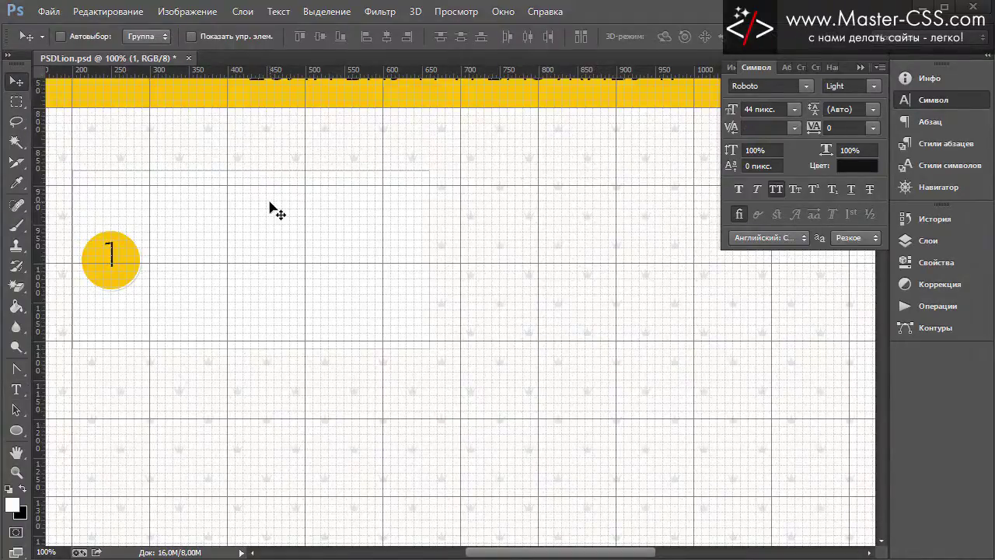
{"action": "left_click", "coordinate": [870, 84]}
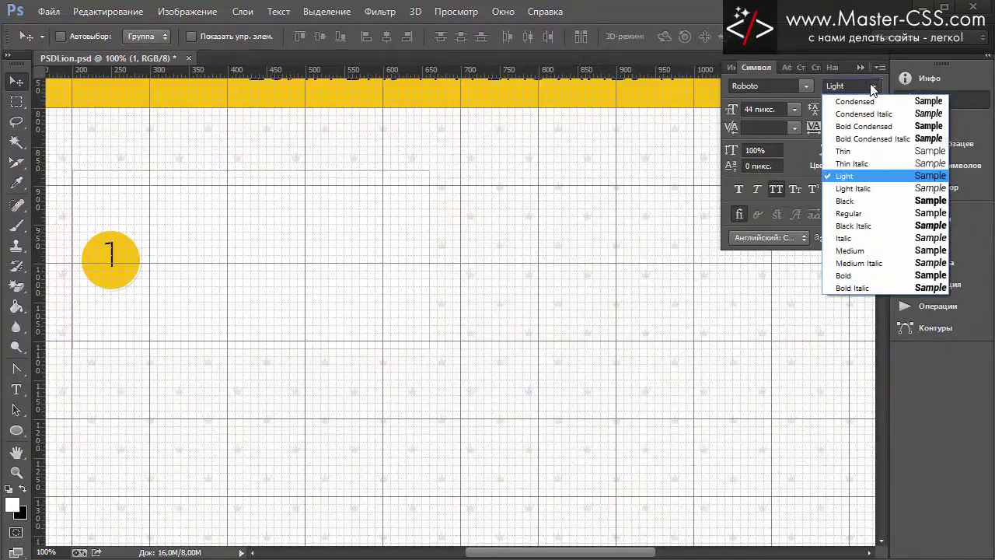
{"action": "left_click", "coordinate": [847, 213]}
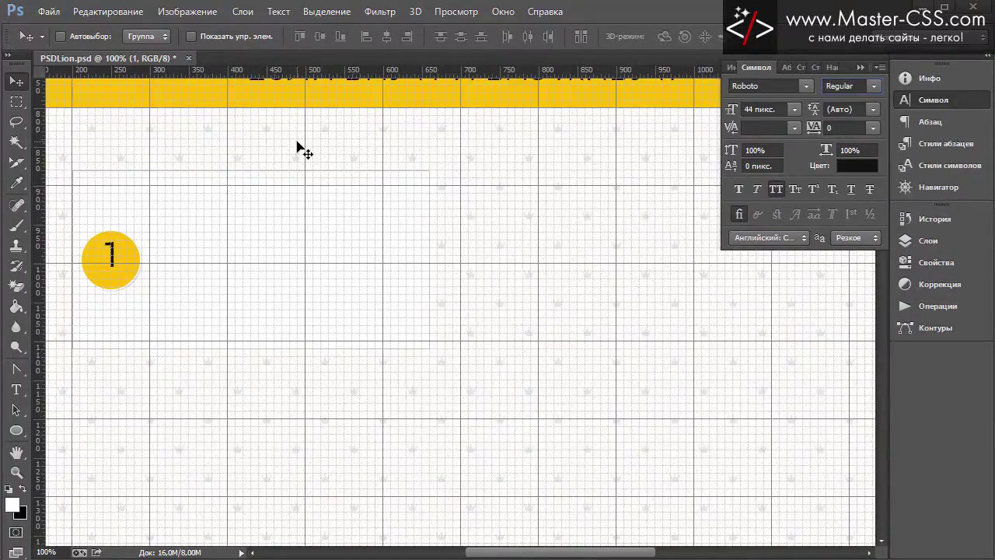
{"action": "key", "text": "Up"}
{"action": "key", "text": "Up"}
{"action": "key", "text": "Up"}
{"action": "key", "text": "Up"}
{"action": "key", "text": "Up"}
{"action": "key", "text": "Up"}
Step: Hide the grid and compare the card with the primfull.jpg reference mockup
{"action": "key", "text": "ctrl+apostrophe"}
{"action": "key", "text": "ctrl+apostrophe"}
{"action": "key", "text": "ctrl+apostrophe"}
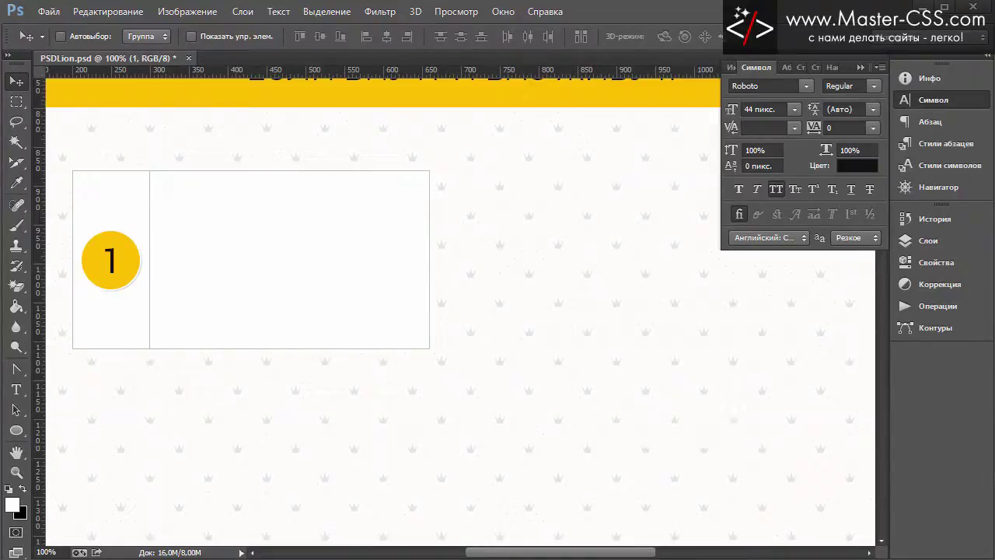
{"action": "key", "text": "alt+Tab"}
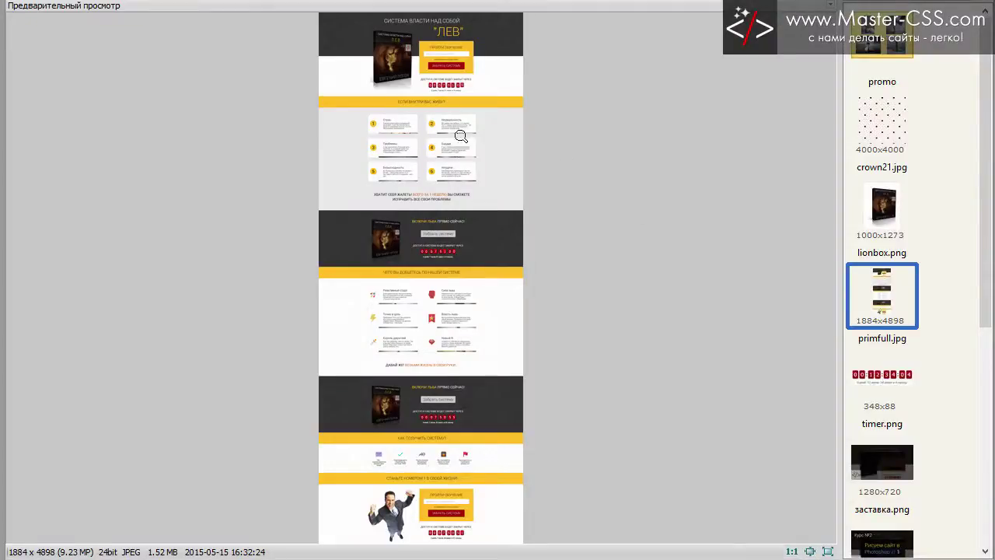
{"action": "left_click", "coordinate": [461, 136]}
{"action": "key", "text": "alt+Tab"}
{"action": "scroll", "coordinate": [432, 343], "scroll_direction": "up", "scroll_amount": 1}
{"action": "scroll", "coordinate": [432, 342], "scroll_direction": "up", "scroll_amount": 2}
{"action": "scroll", "coordinate": [432, 343], "scroll_direction": "down", "scroll_amount": 3}
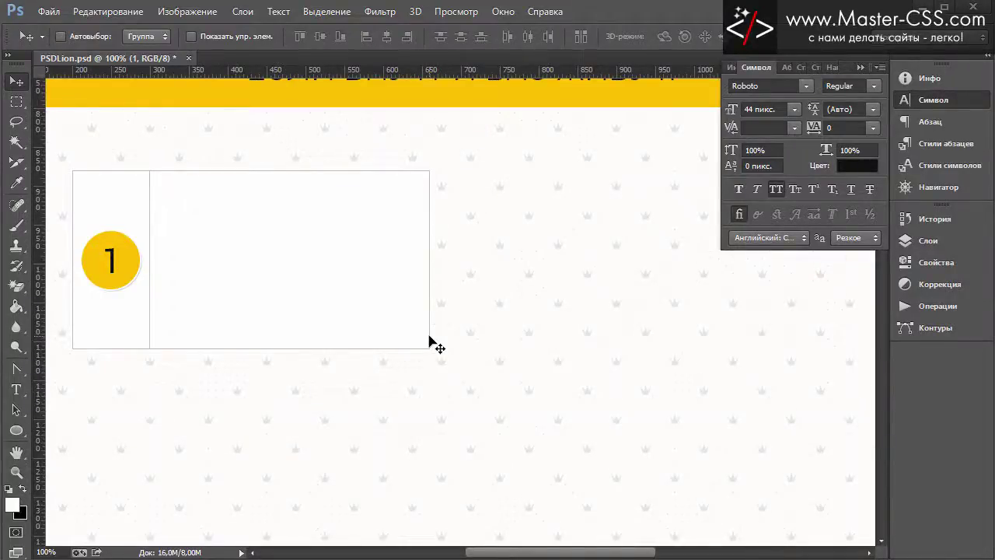
Step: Create a 320×40 px heading box beside the circle filled with Lorem Ipsum placeholder
{"action": "key", "text": "ctrl+apostrophe"}
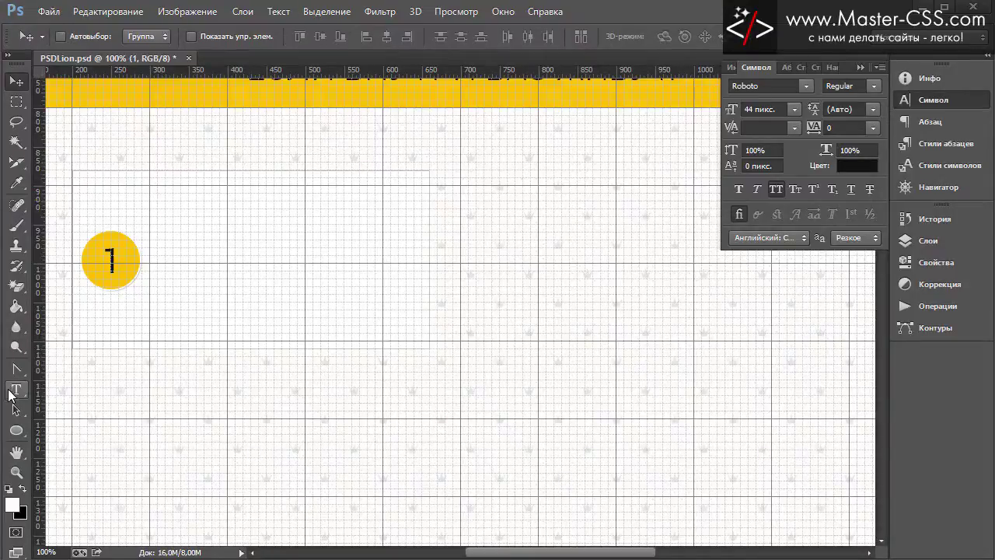
{"action": "left_click", "coordinate": [16, 389]}
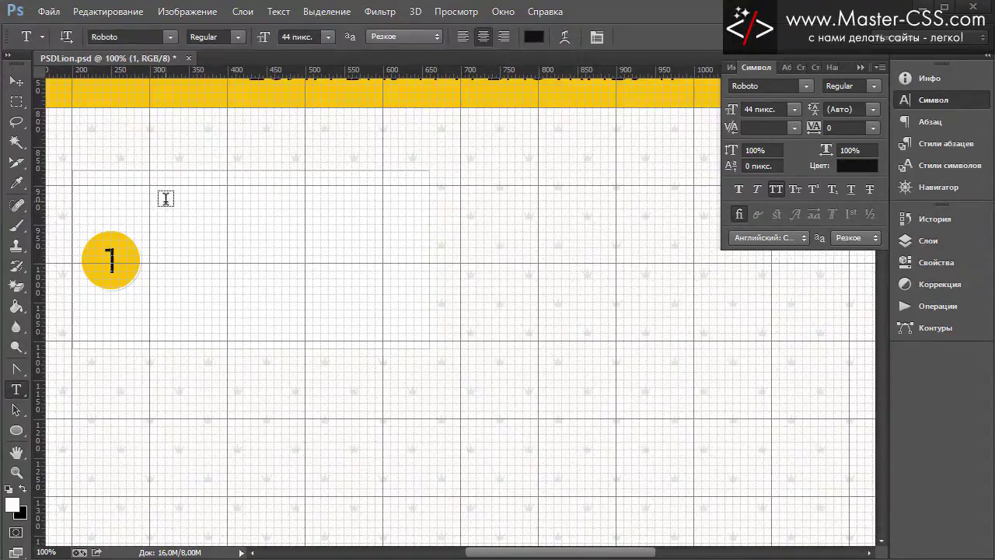
{"action": "left_click_drag", "start_coordinate": [165, 200], "coordinate": [361, 232]}
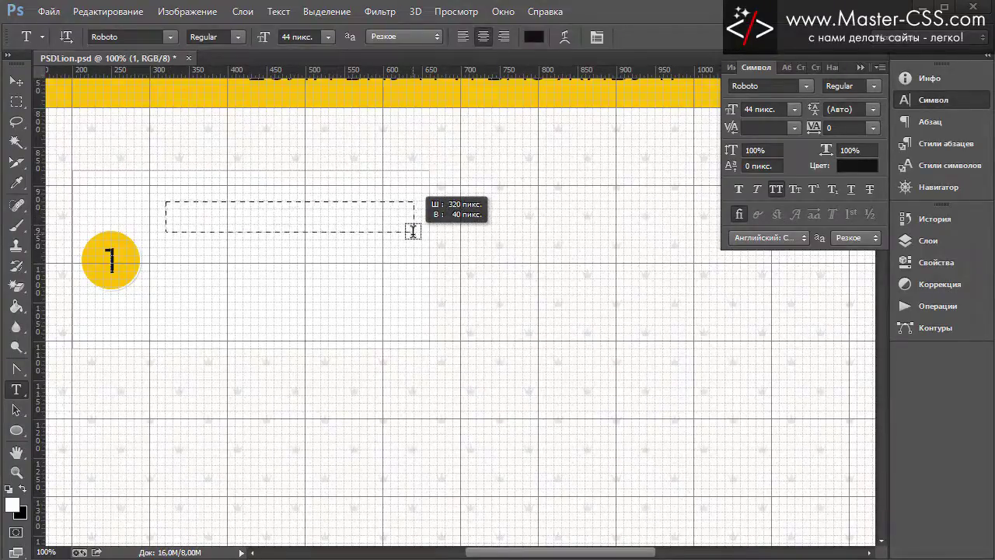
{"action": "key", "text": "Escape"}
{"action": "left_click_drag", "start_coordinate": [360, 232], "coordinate": [413, 232]}
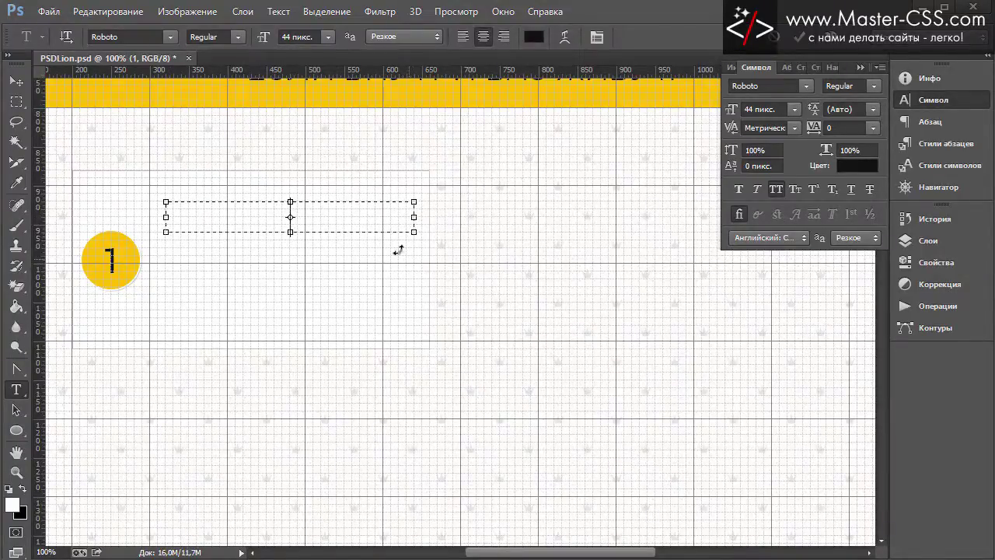
{"action": "left_click", "coordinate": [278, 12]}
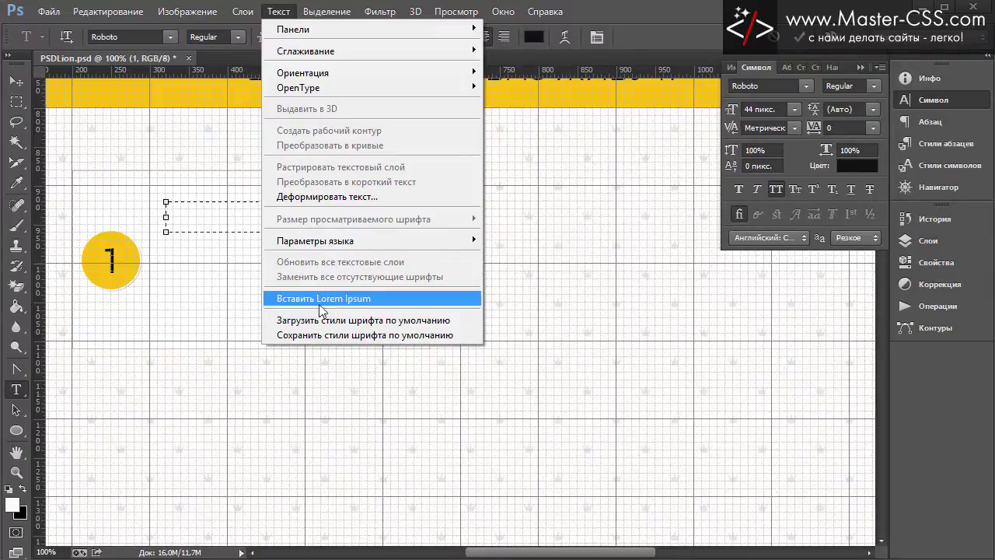
{"action": "left_click", "coordinate": [309, 300]}
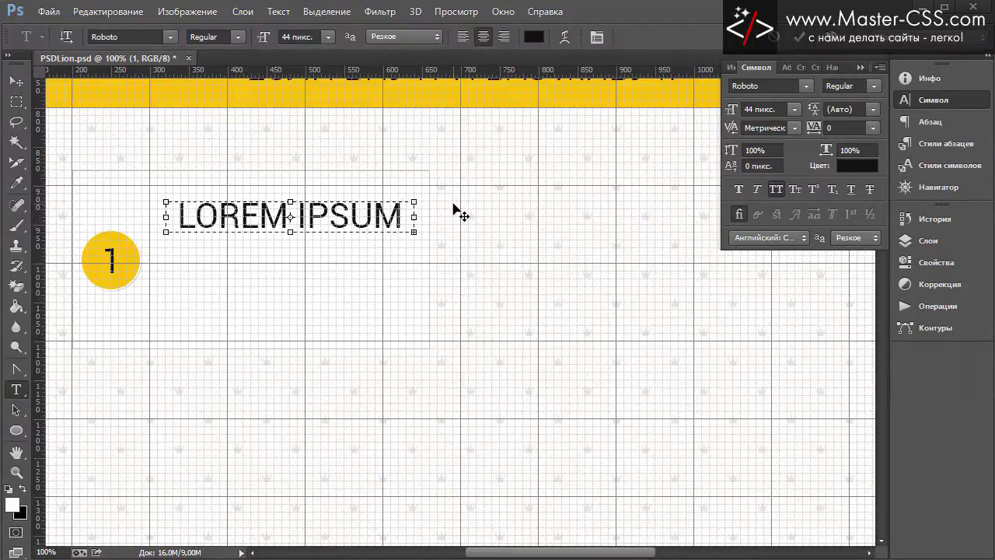
{"action": "left_click", "coordinate": [17, 83]}
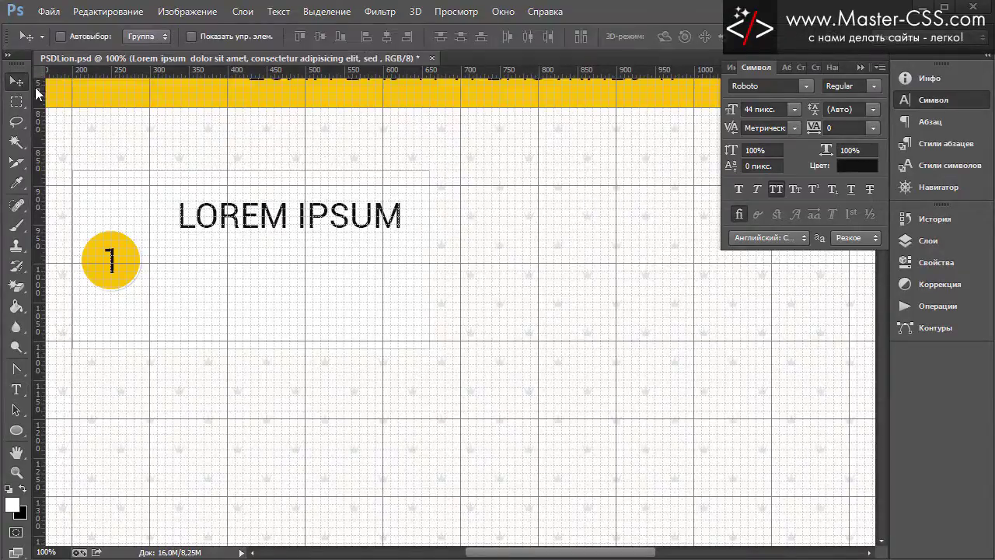
Step: Left-align the LOREM IPSUM heading and set its size to 30 px
{"action": "left_click", "coordinate": [789, 67]}
{"action": "left_click", "coordinate": [751, 89]}
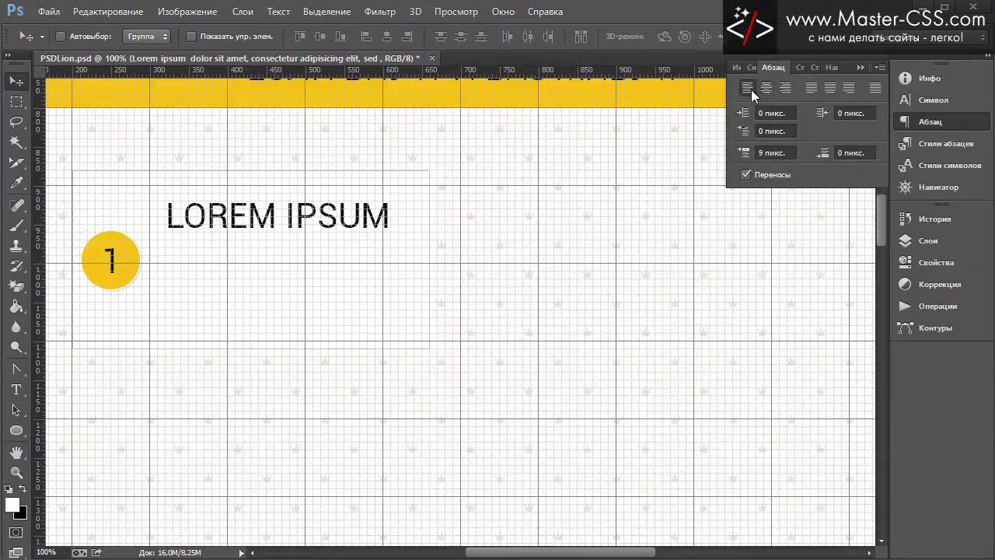
{"action": "left_click", "coordinate": [751, 67]}
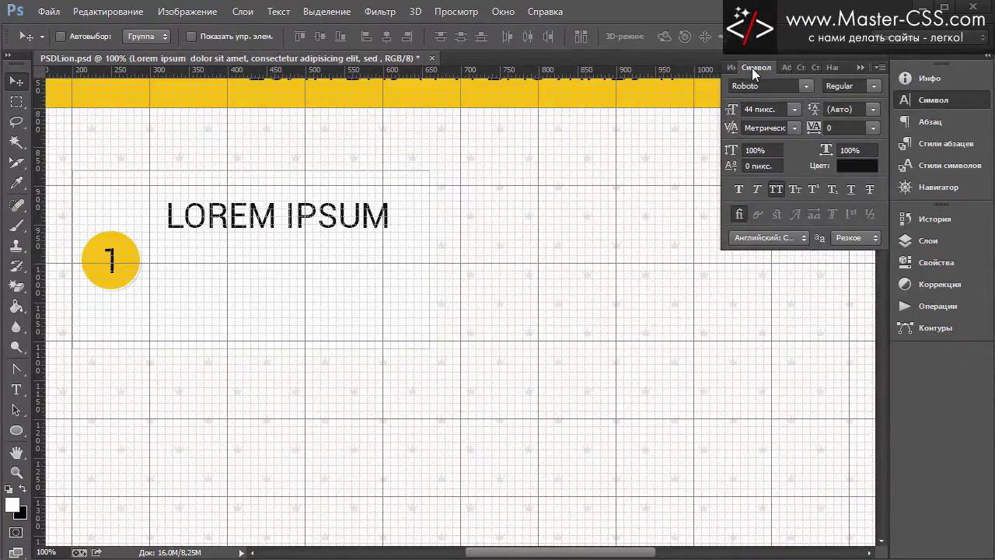
{"action": "left_click", "coordinate": [792, 109]}
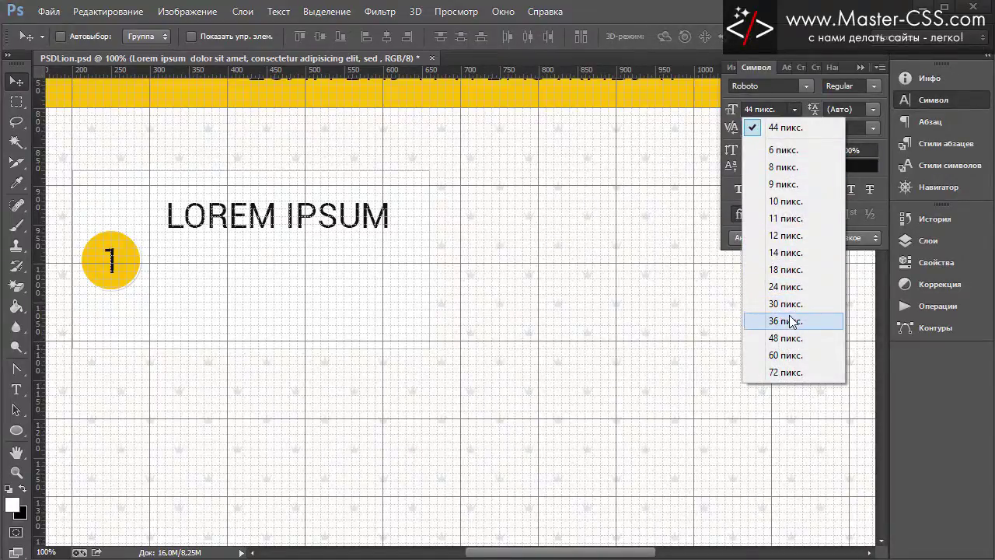
{"action": "left_click", "coordinate": [791, 320]}
{"action": "left_click", "coordinate": [794, 109]}
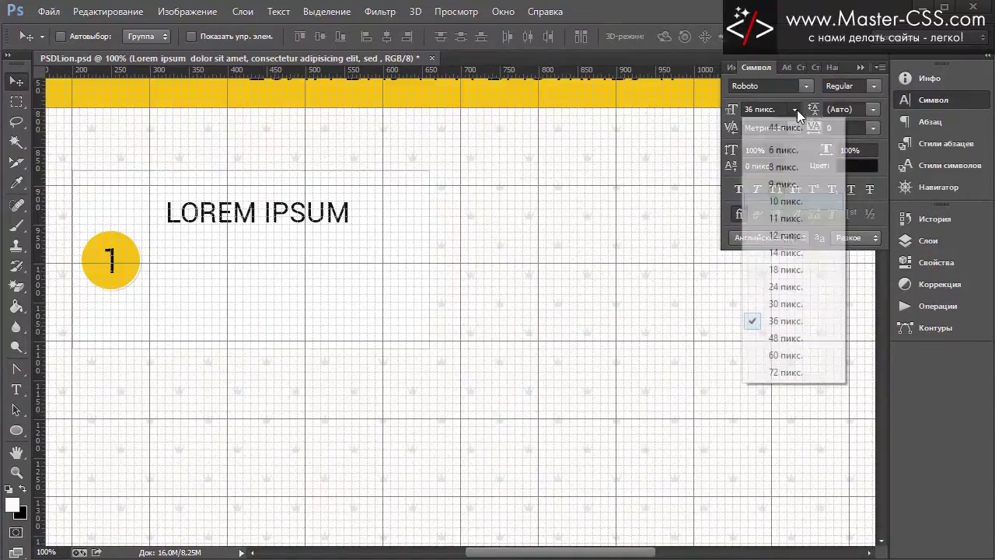
{"action": "left_click", "coordinate": [793, 305]}
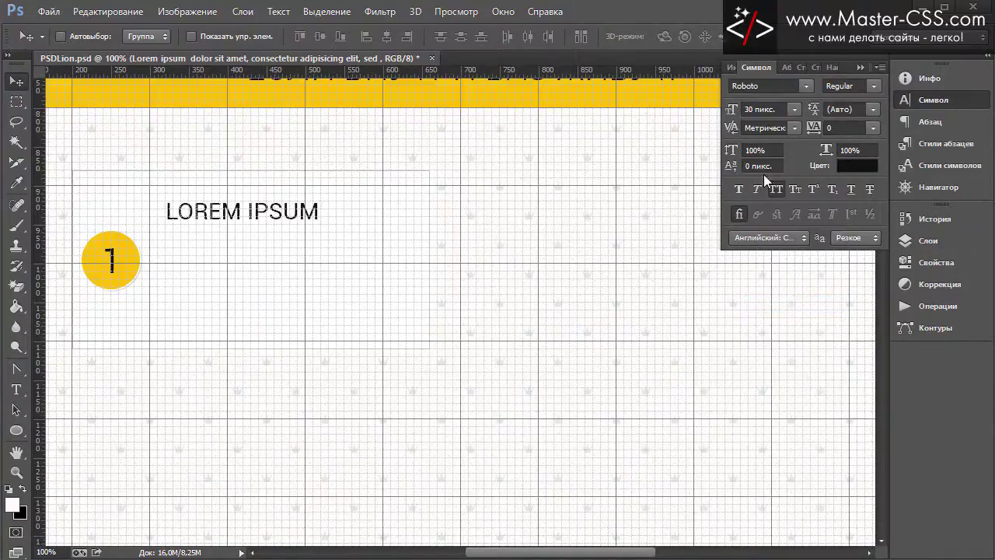
{"action": "left_click", "coordinate": [858, 67]}
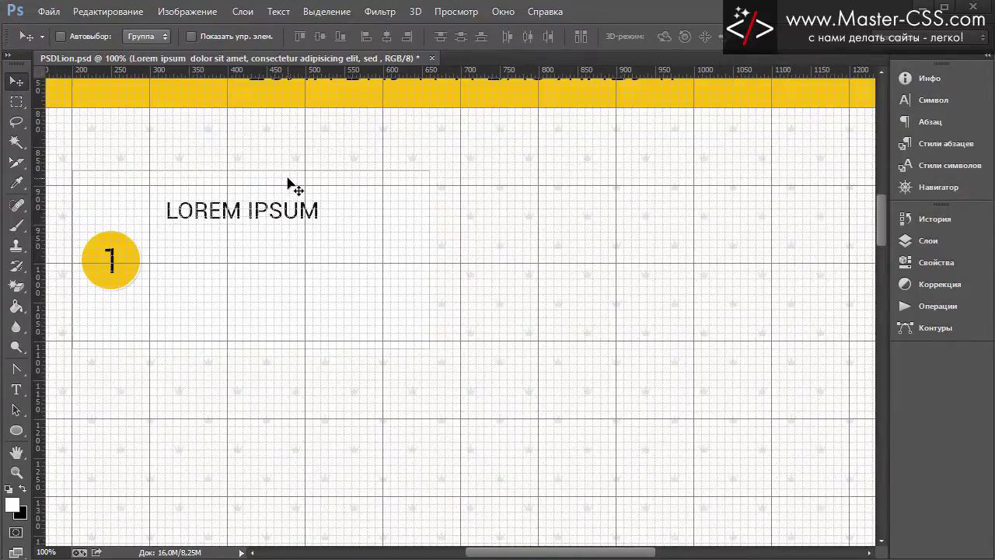
Step: Nudge the LOREM IPSUM heading a few pixels into place with arrow keys
{"action": "key", "text": "Left"}
{"action": "key", "text": "Left"}
{"action": "key", "text": "Up"}
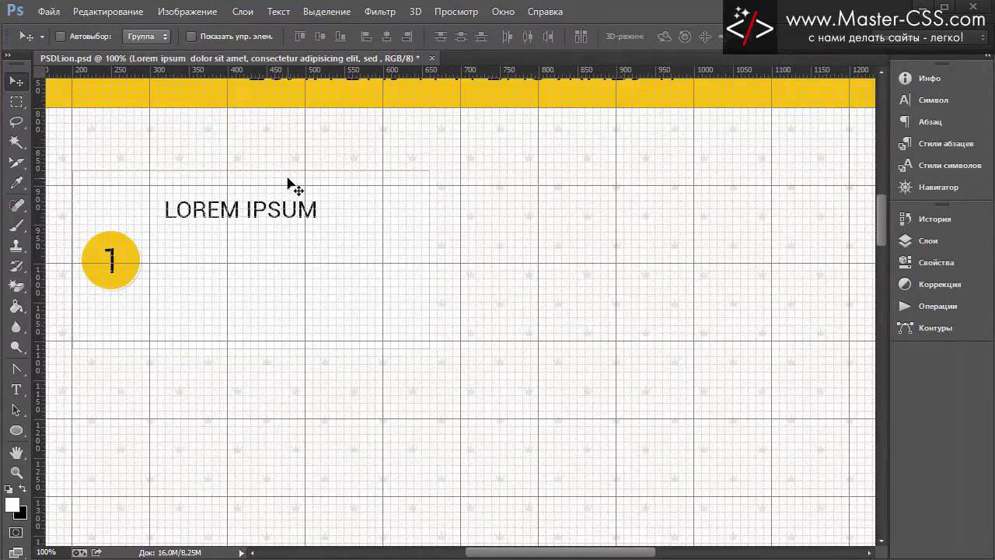
{"action": "key", "text": "Right"}
{"action": "key", "text": "Up"}
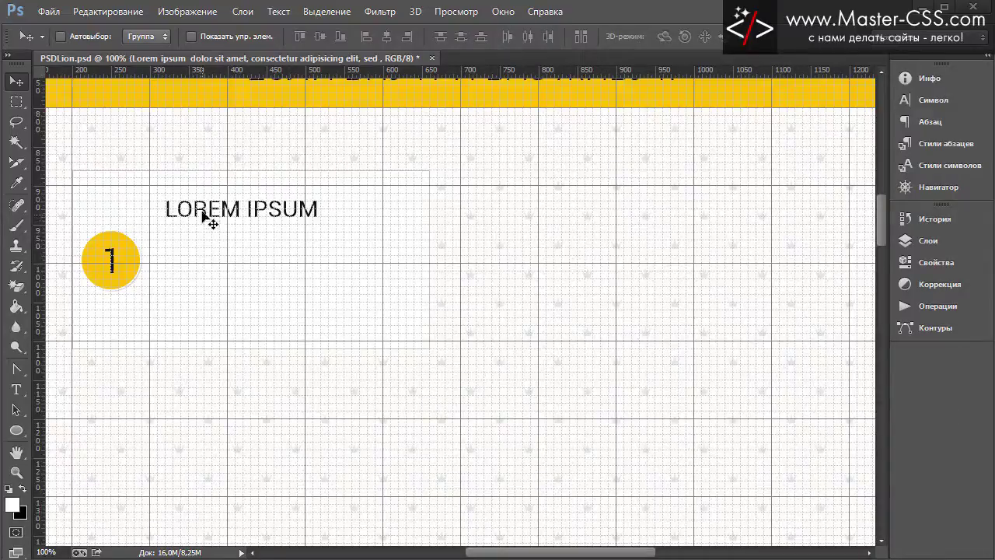
Step: Add a paragraph text box under the heading filled with Lorem Ipsum placeholder text
{"action": "left_click", "coordinate": [16, 389]}
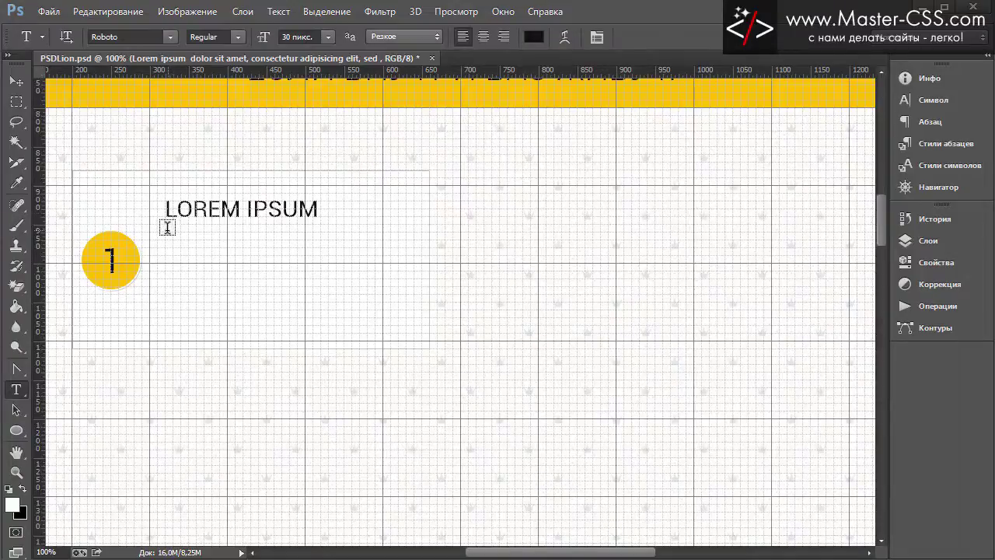
{"action": "mouse_move", "coordinate": [165, 230]}
{"action": "left_mouse_down"}
{"action": "mouse_move", "coordinate": [282, 310]}
{"action": "mouse_move", "coordinate": [414, 309]}
{"action": "left_mouse_up"}
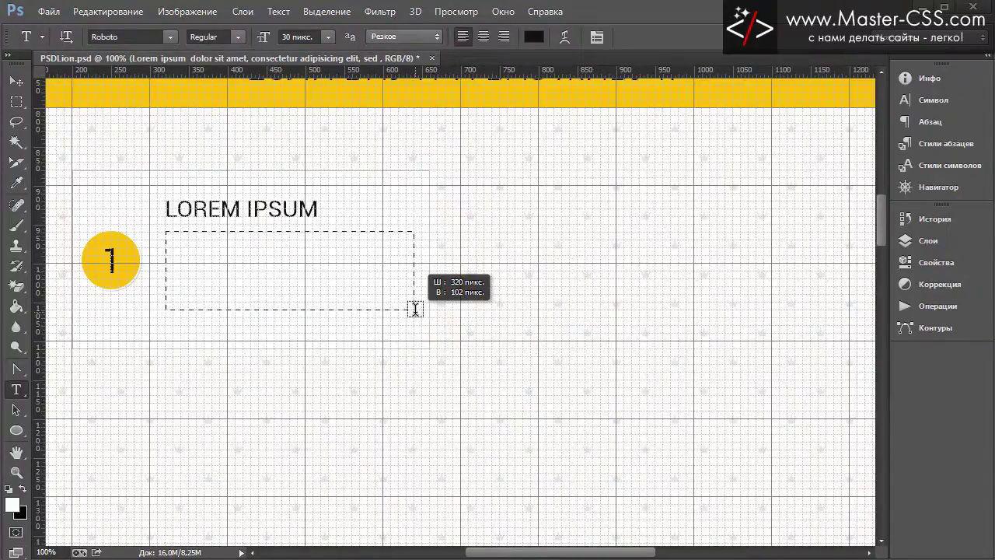
{"action": "key", "text": "Escape"}
{"action": "left_click_drag", "start_coordinate": [415, 308], "coordinate": [415, 309]}
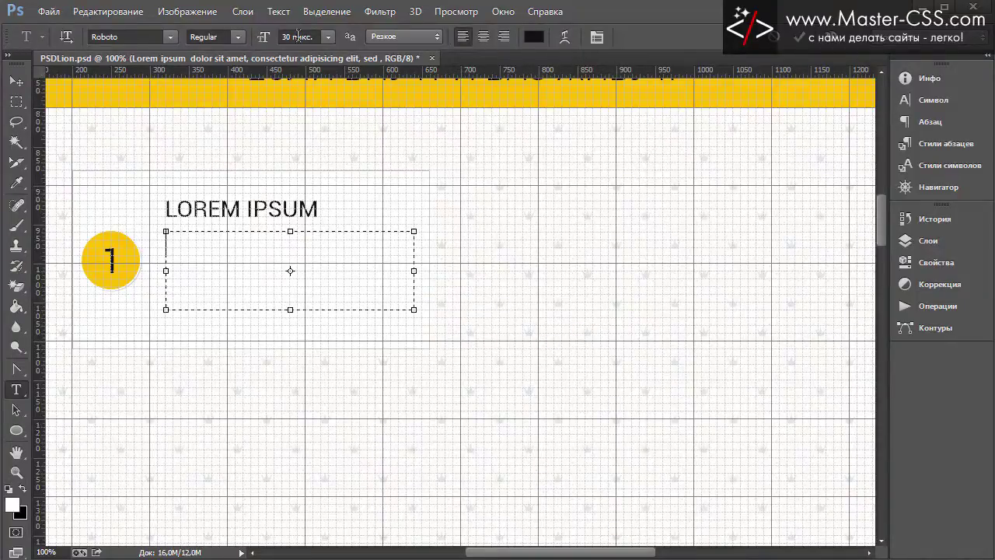
{"action": "left_click", "coordinate": [277, 13]}
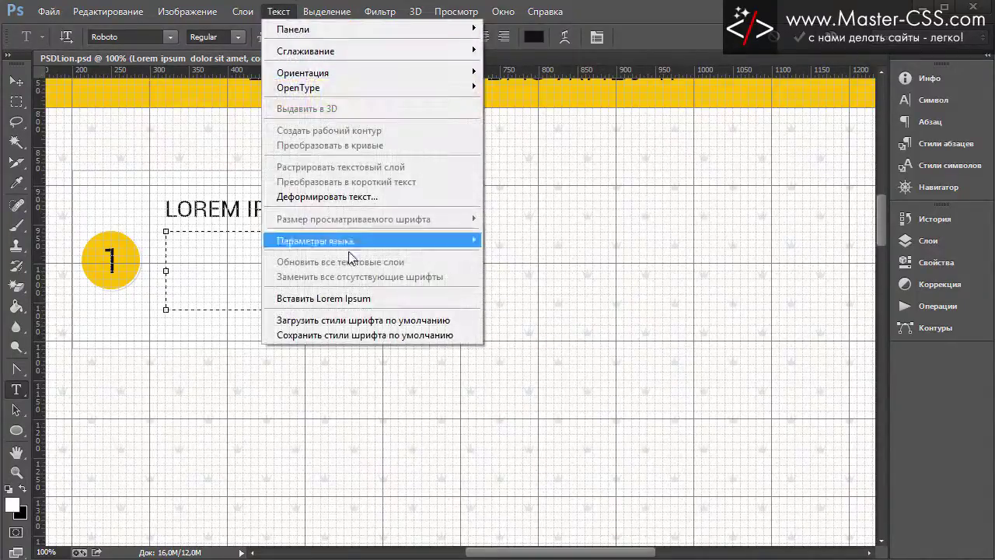
{"action": "left_click", "coordinate": [343, 299]}
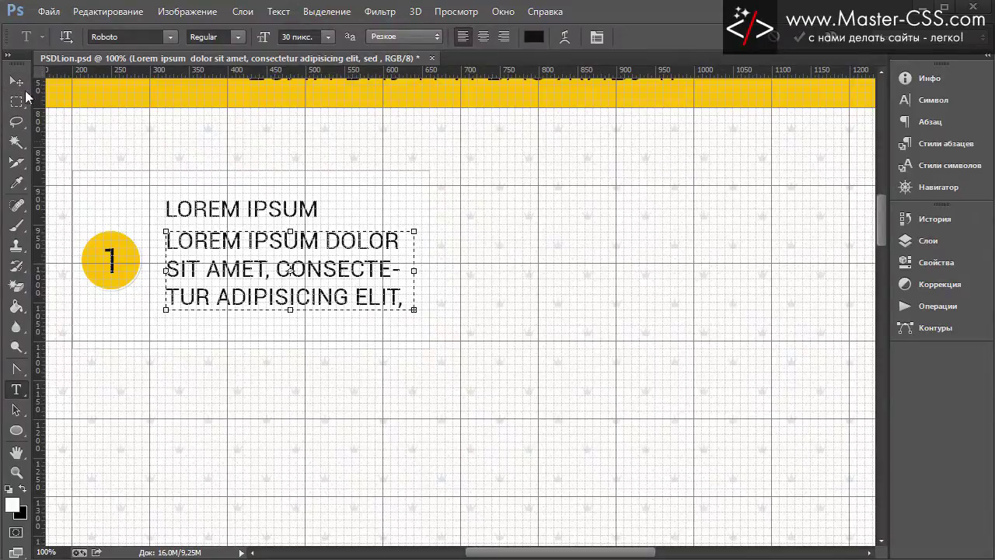
{"action": "left_click", "coordinate": [15, 82]}
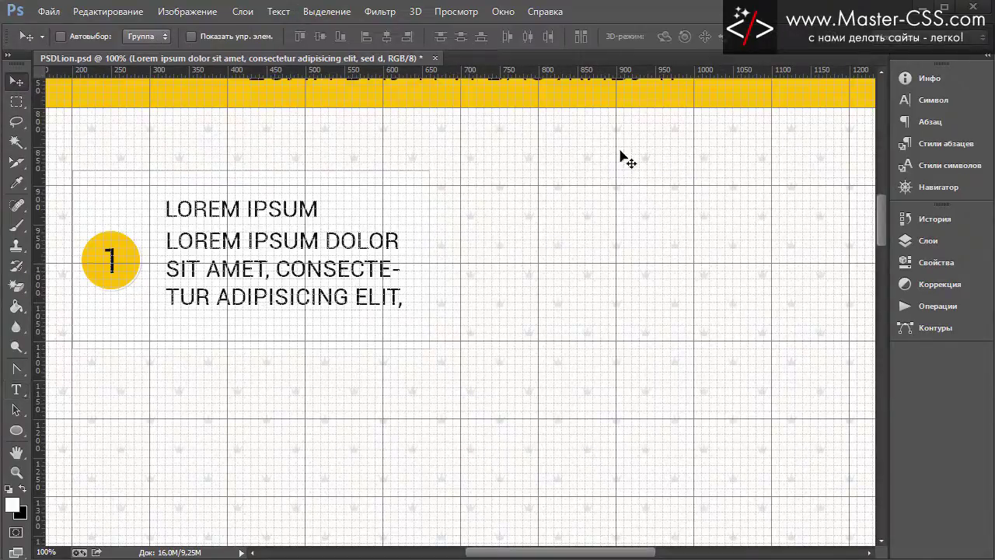
Step: Set the paragraph to 18 px and turn off All Caps
{"action": "left_click", "coordinate": [932, 101]}
{"action": "left_click", "coordinate": [795, 109]}
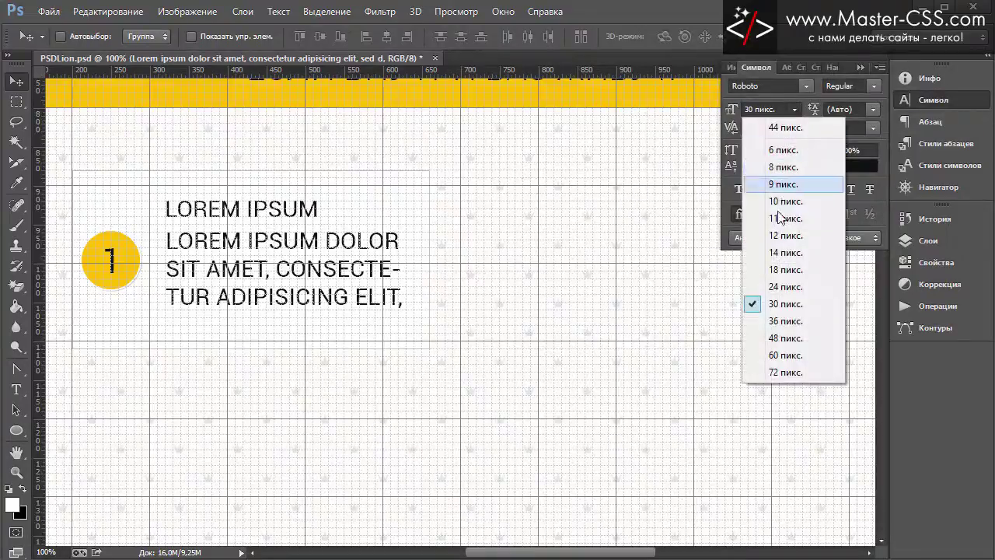
{"action": "left_click", "coordinate": [779, 270]}
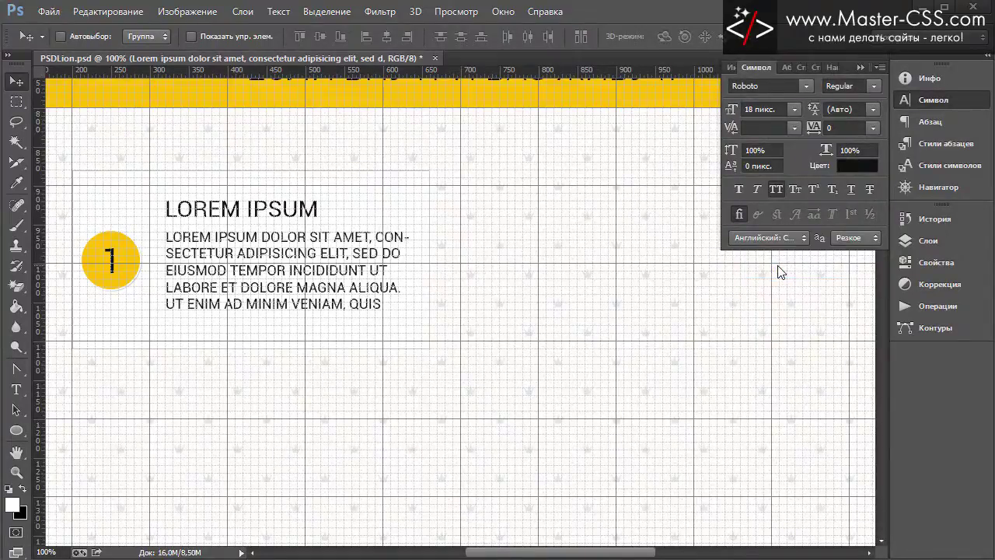
{"action": "left_click", "coordinate": [775, 189]}
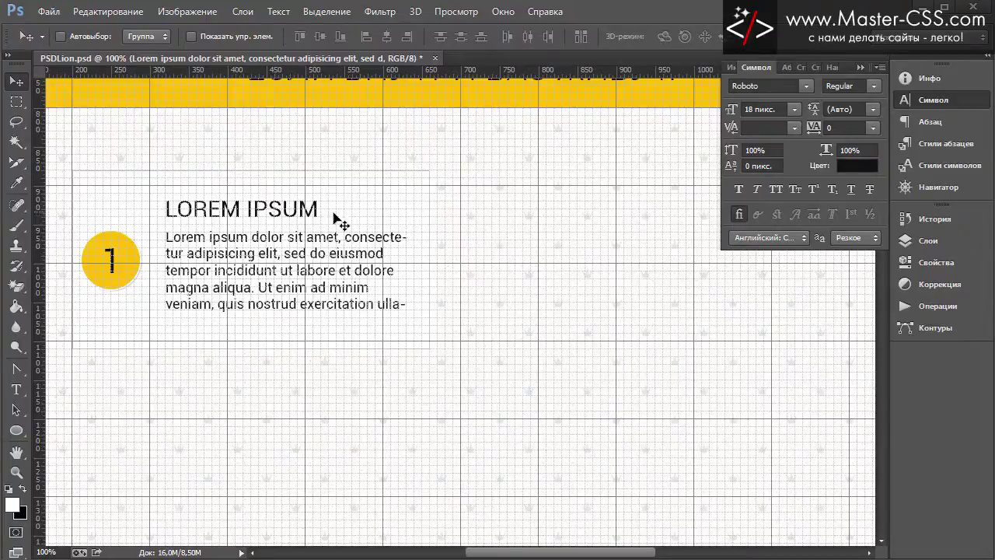
Step: Make the paragraph Roboto Light and edit its text to end at "laboris."
{"action": "left_click", "coordinate": [873, 85]}
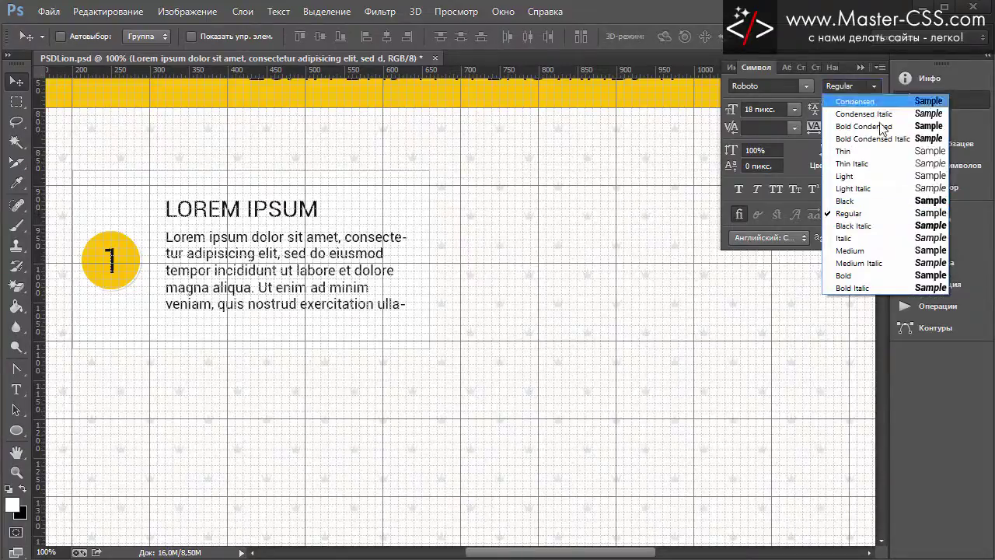
{"action": "left_click", "coordinate": [865, 175]}
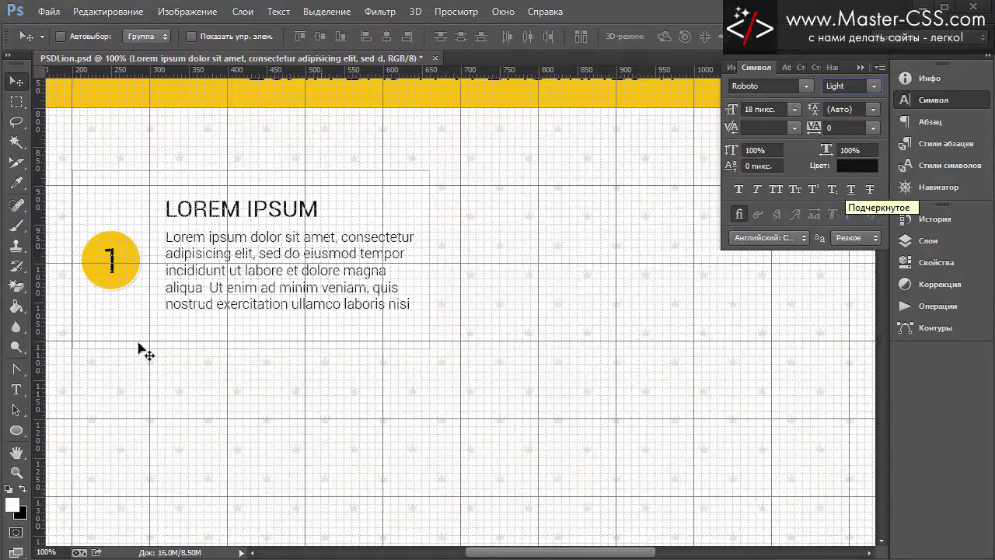
{"action": "left_click", "coordinate": [15, 389]}
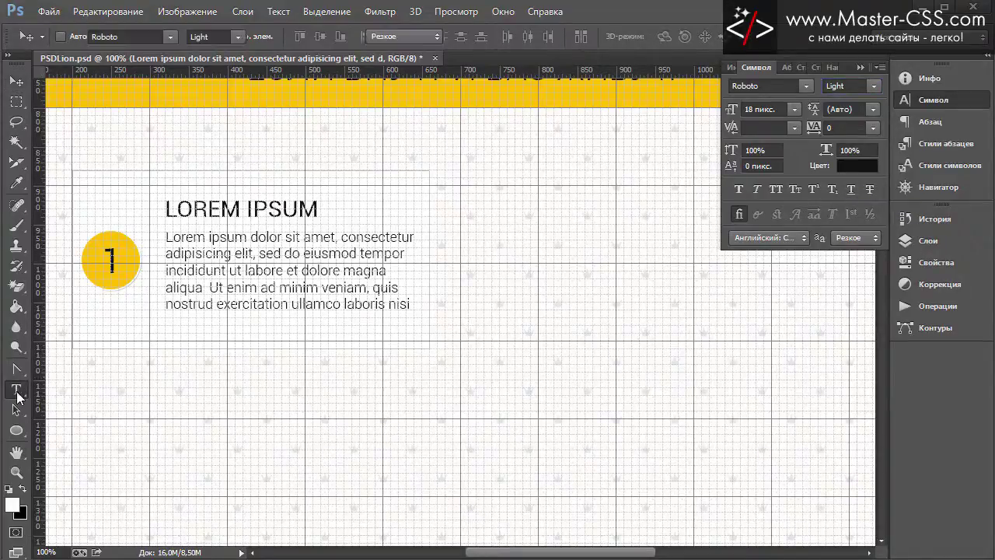
{"action": "left_click", "coordinate": [390, 306]}
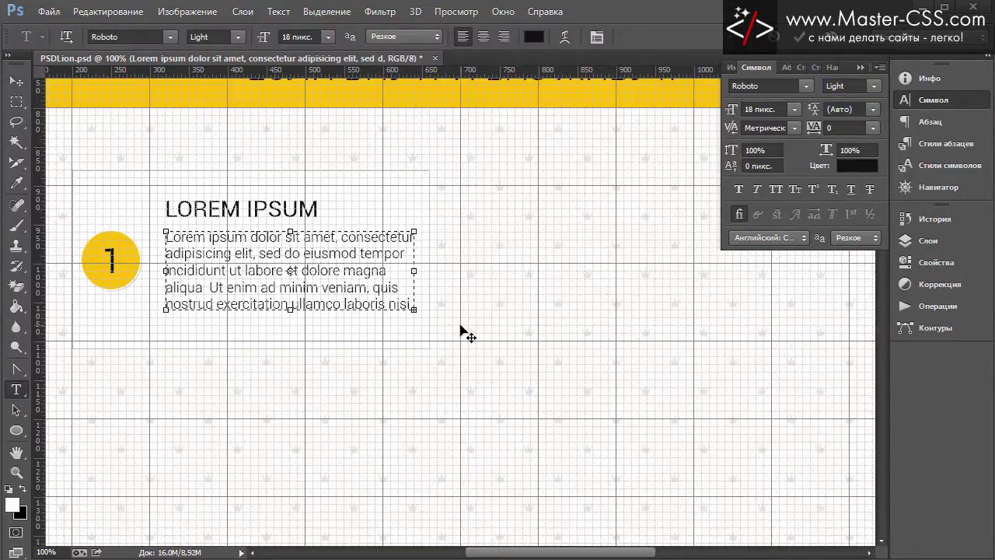
{"action": "type", "text": "nisi"}
{"action": "left_click", "coordinate": [15, 81]}
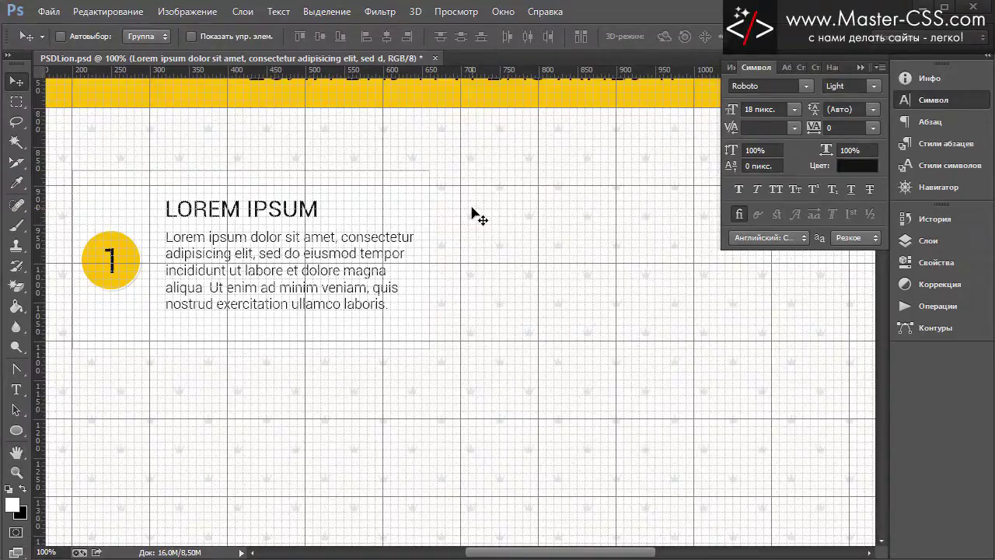
Step: Colour the paragraph dark grey #333
{"action": "key", "text": "ctrl+h"}
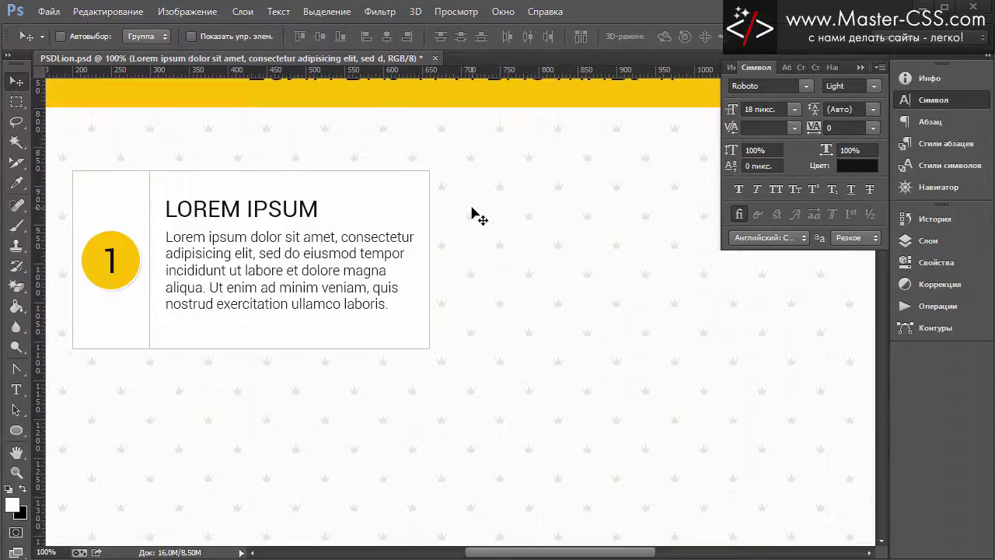
{"action": "key", "text": "ctrl+h"}
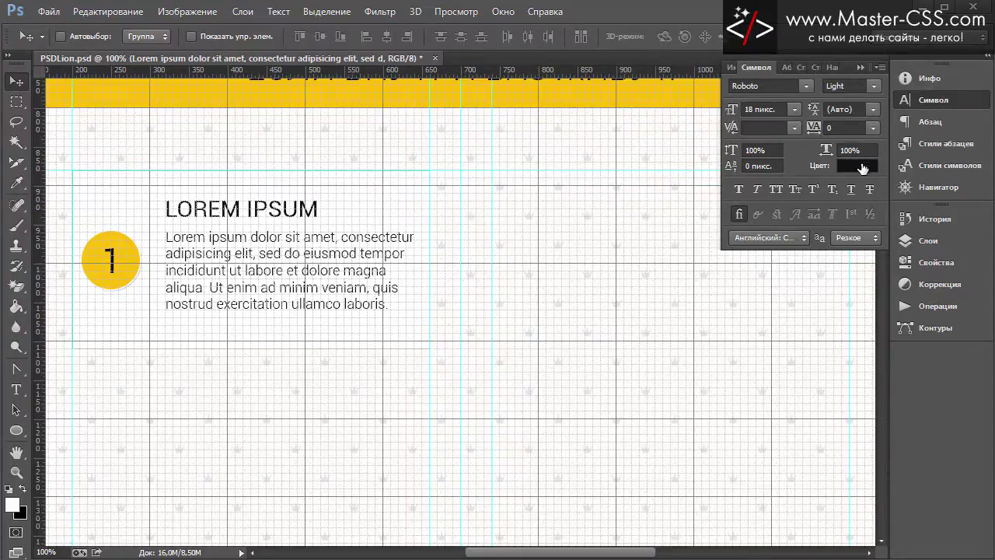
{"action": "left_click", "coordinate": [859, 165]}
{"action": "type", "text": "333"}
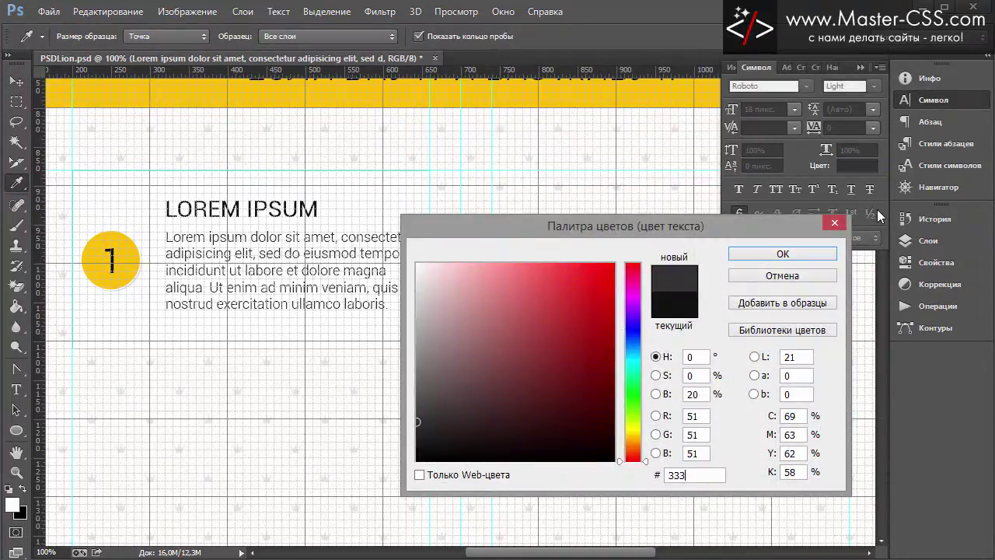
{"action": "left_click", "coordinate": [777, 254]}
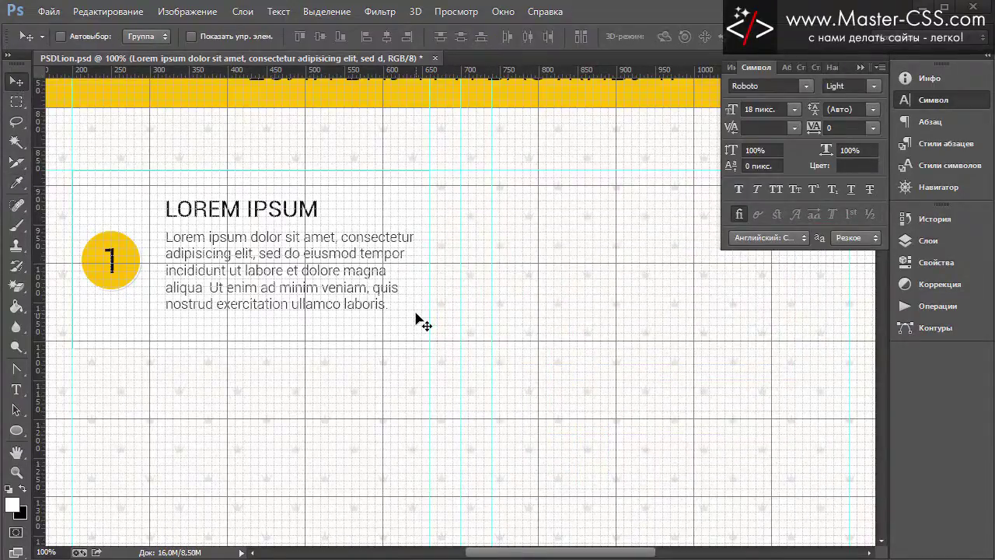
{"action": "scroll", "coordinate": [475, 391], "scroll_direction": "down", "scroll_amount": 3}
{"action": "scroll", "coordinate": [476, 391], "scroll_direction": "up", "scroll_amount": 1}
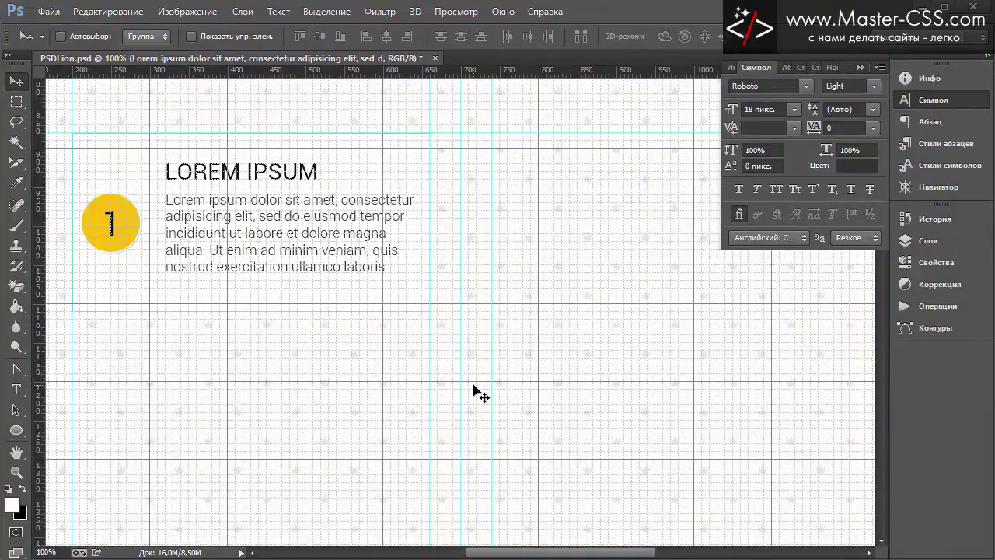
Step: Hide the grid and preview promo photos 1.jpg through 6.jpg in the image viewer
{"action": "key", "text": "ctrl+apostrophe"}
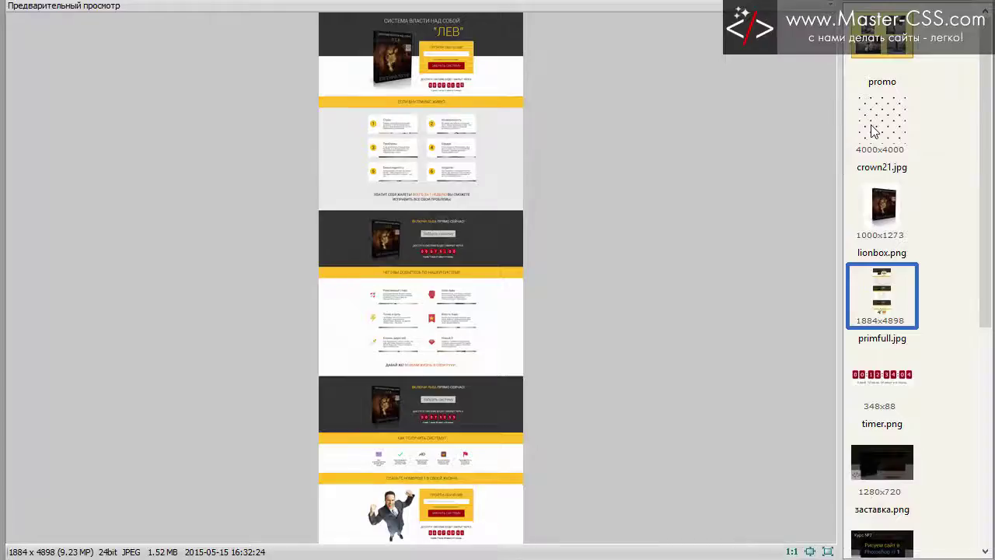
{"action": "double_click", "coordinate": [883, 46]}
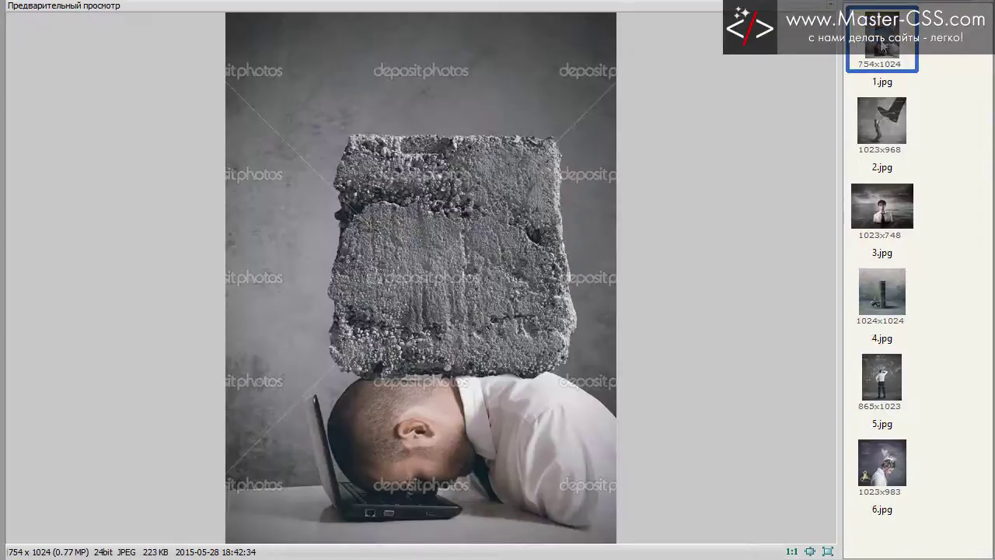
{"action": "left_click", "coordinate": [888, 126]}
{"action": "left_click", "coordinate": [894, 202]}
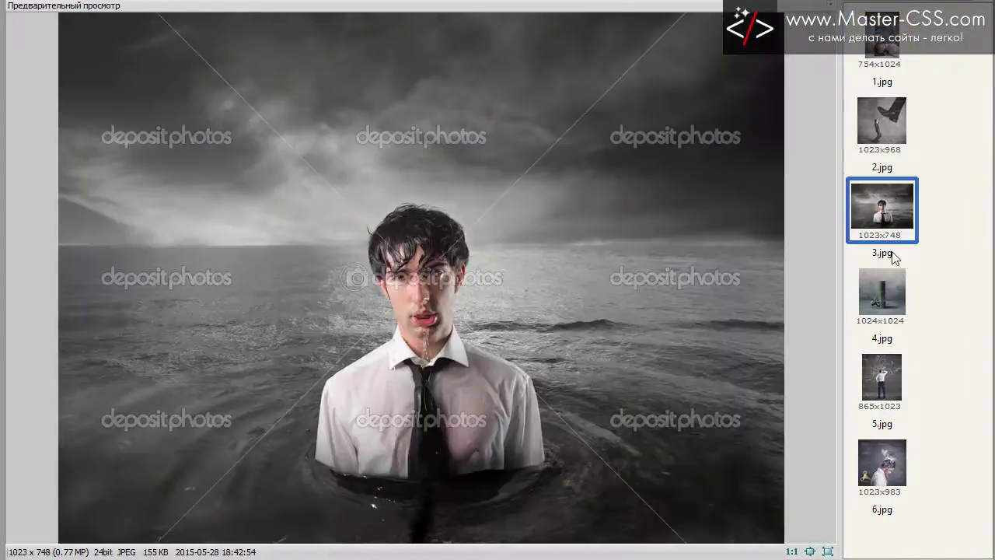
{"action": "left_click", "coordinate": [895, 302]}
{"action": "left_click", "coordinate": [892, 389]}
{"action": "left_click", "coordinate": [894, 447]}
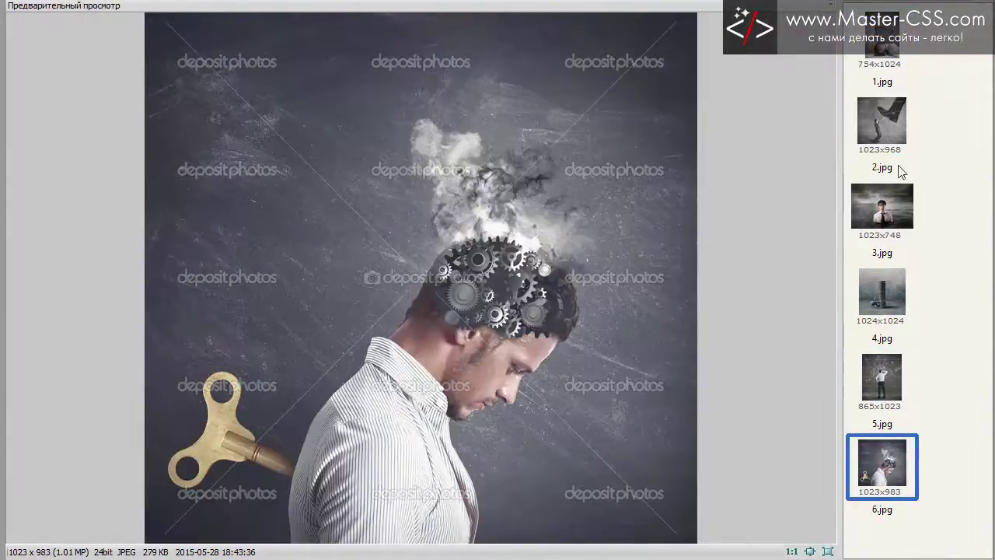
{"action": "left_click", "coordinate": [905, 53]}
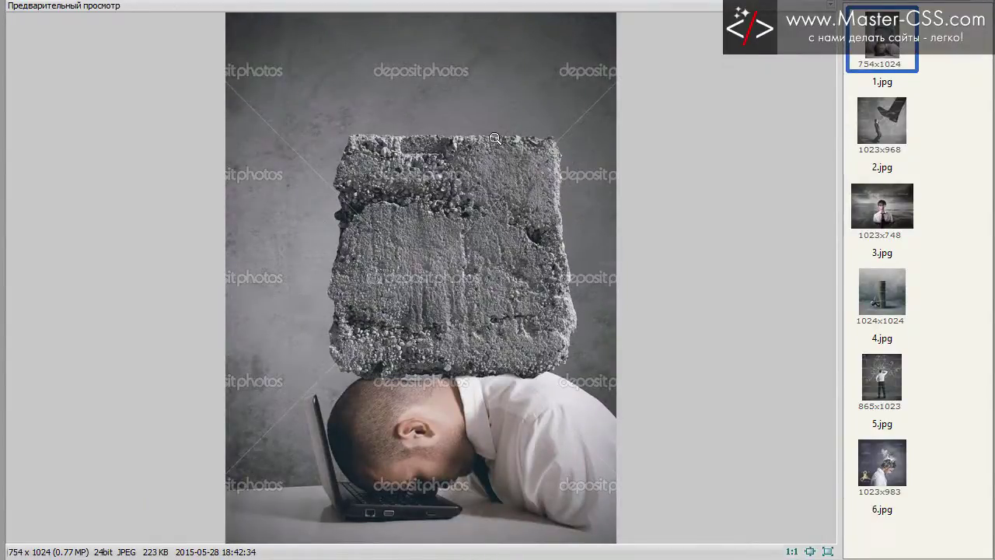
Step: Inspect the concrete block in 1.jpg up close, then reopen the folder to bring it into Photoshop
{"action": "left_click", "coordinate": [334, 78]}
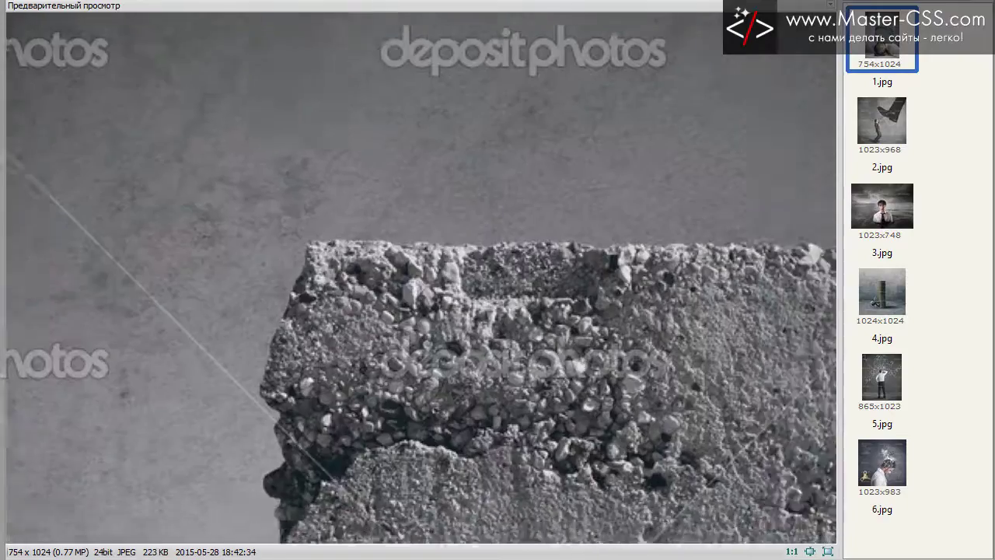
{"action": "scroll", "coordinate": [453, 315], "scroll_direction": "down", "scroll_amount": 3}
{"action": "scroll", "coordinate": [454, 315], "scroll_direction": "down", "scroll_amount": 3}
{"action": "scroll", "coordinate": [454, 314], "scroll_direction": "down", "scroll_amount": 3}
{"action": "right_click", "coordinate": [454, 315]}
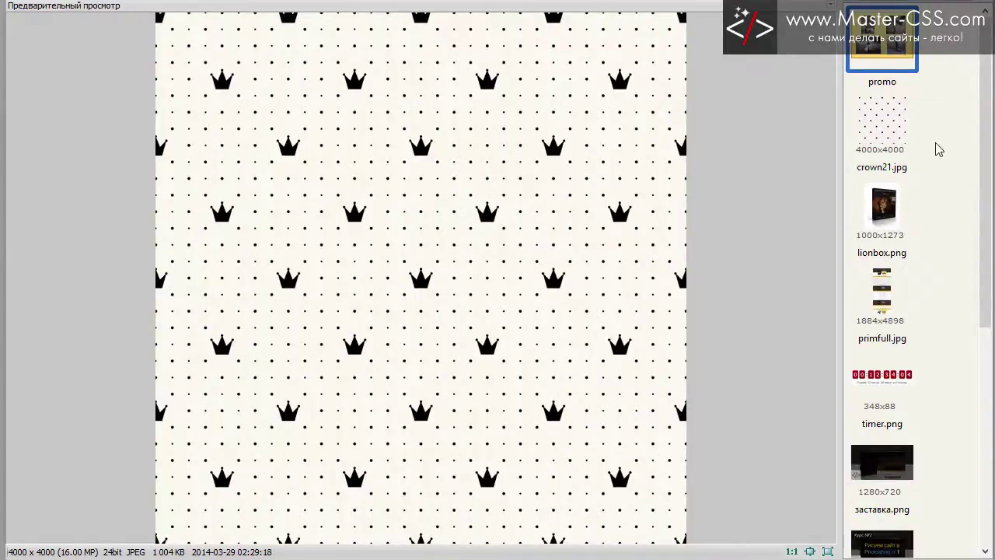
{"action": "double_click", "coordinate": [892, 51]}
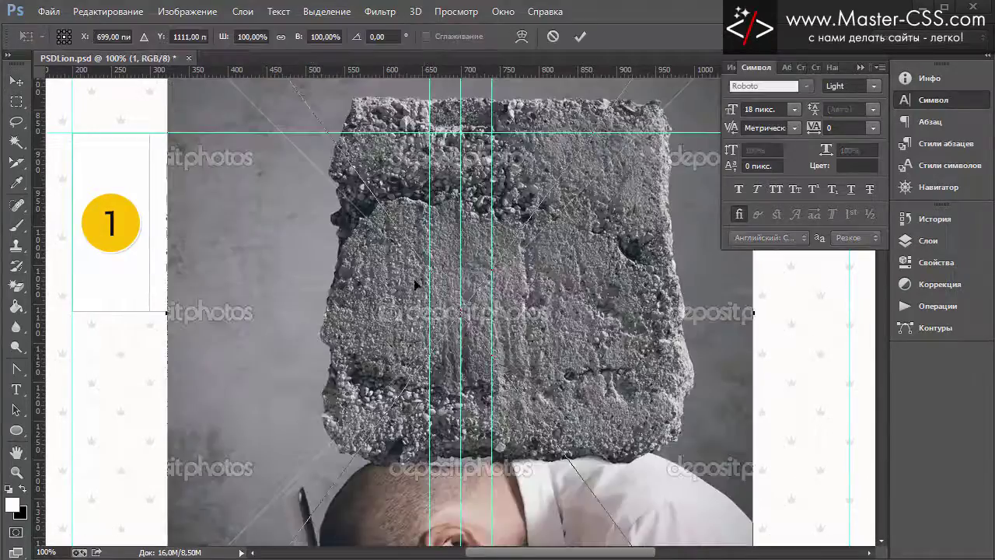
Step: Position the placed photo over the first card and set its width to 360 px
{"action": "mouse_move", "coordinate": [634, 274]}
{"action": "left_mouse_down"}
{"action": "mouse_move", "coordinate": [663, 209]}
{"action": "mouse_move", "coordinate": [622, 197]}
{"action": "left_mouse_up"}
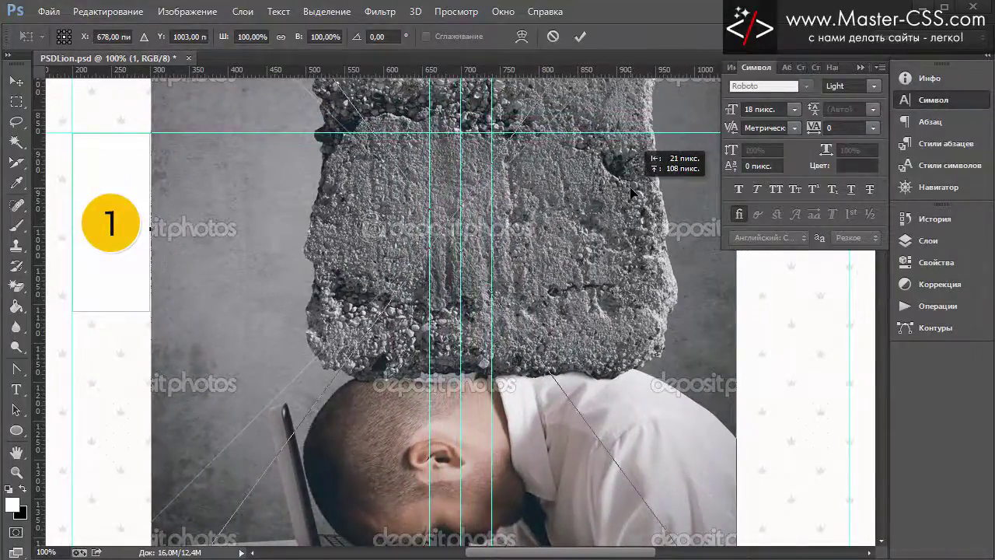
{"action": "left_click_drag", "start_coordinate": [200, 200], "coordinate": [506, 217]}
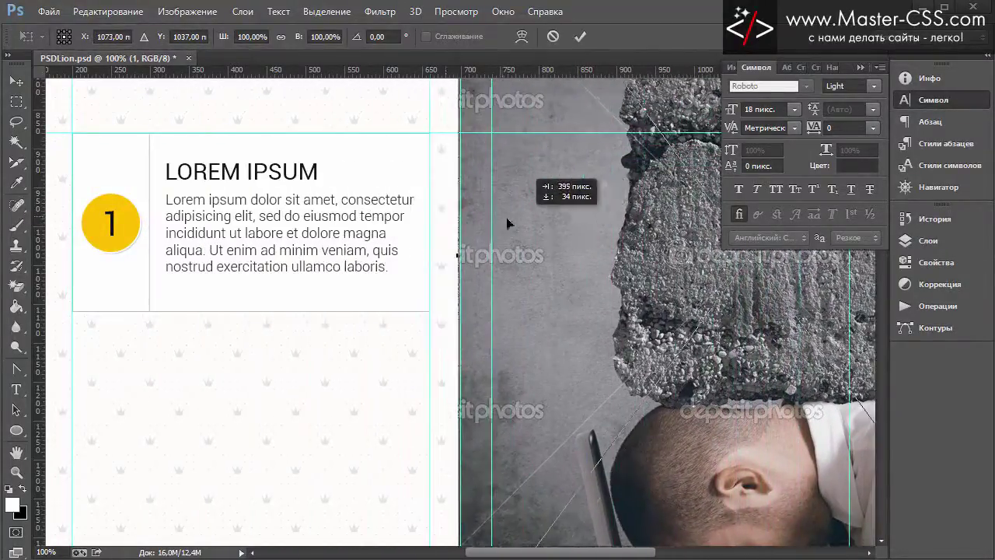
{"action": "left_click_drag", "start_coordinate": [550, 266], "coordinate": [250, 247]}
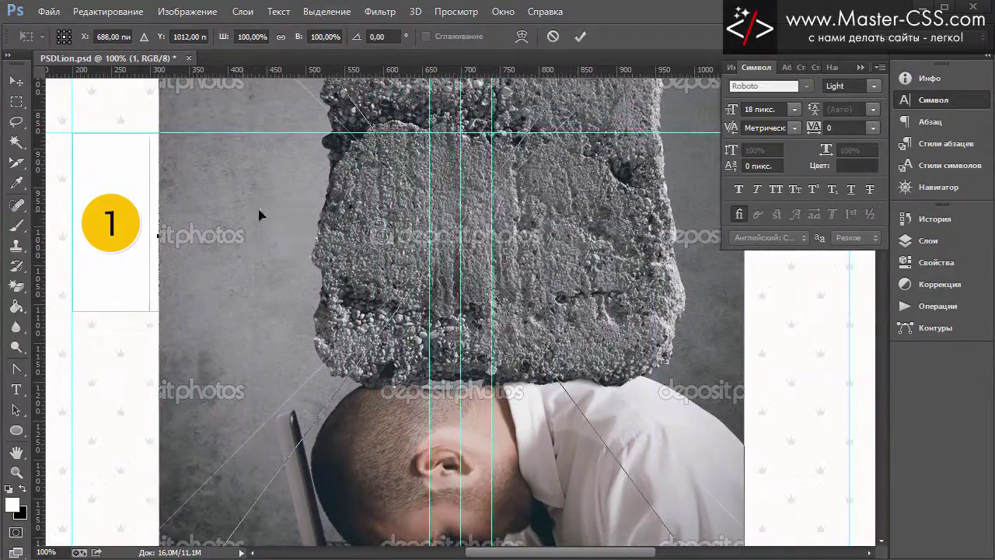
{"action": "left_click", "coordinate": [261, 33]}
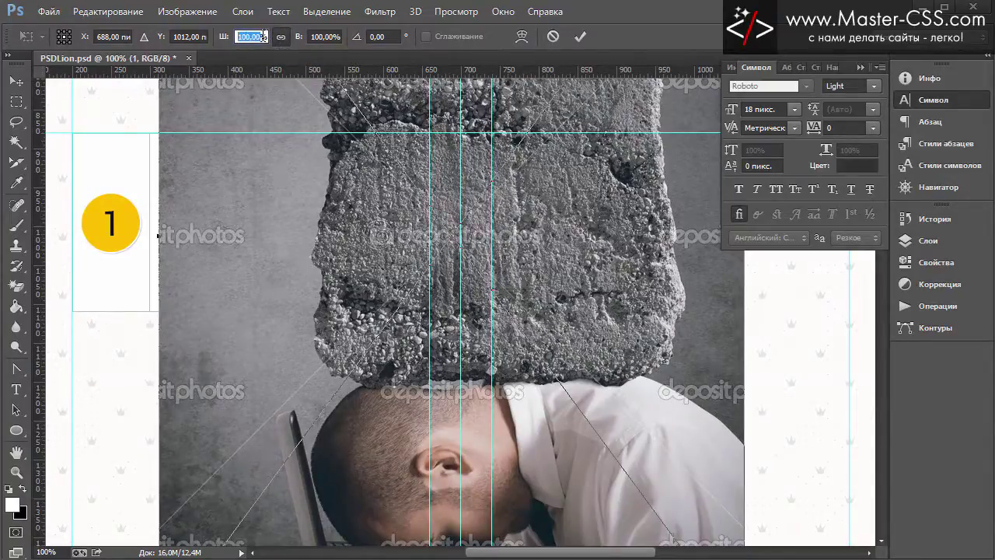
{"action": "right_click", "coordinate": [263, 35]}
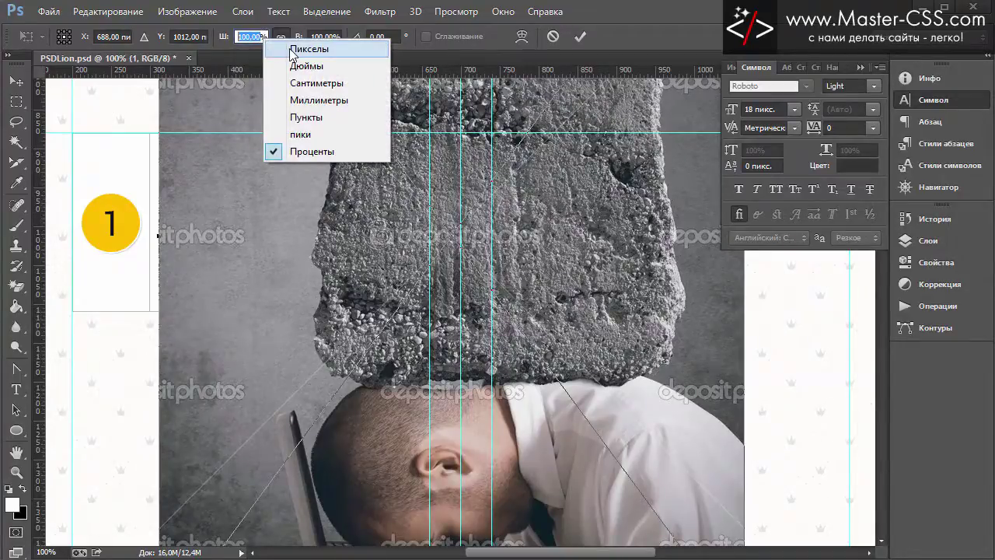
{"action": "left_click", "coordinate": [291, 49]}
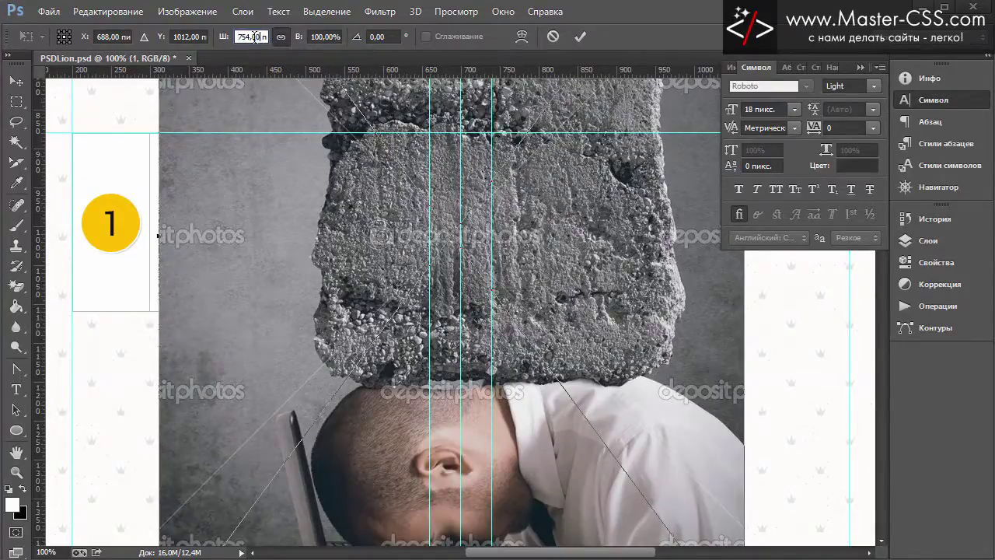
{"action": "left_click_drag", "start_coordinate": [254, 36], "coordinate": [238, 36]}
{"action": "type", "text": "36"}
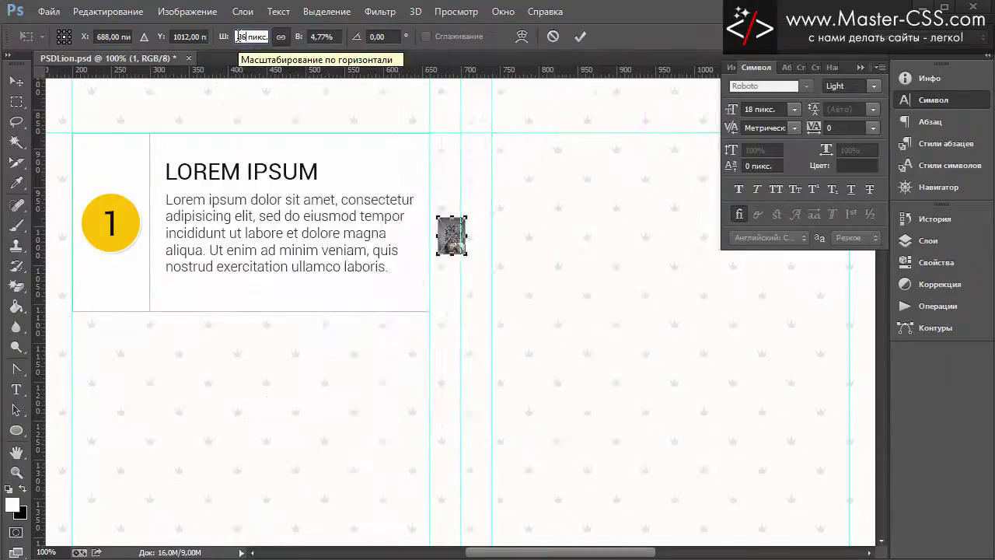
{"action": "type", "text": "0"}
Step: Move the photo left and down, then commit the placement
{"action": "left_click_drag", "start_coordinate": [376, 211], "coordinate": [216, 250]}
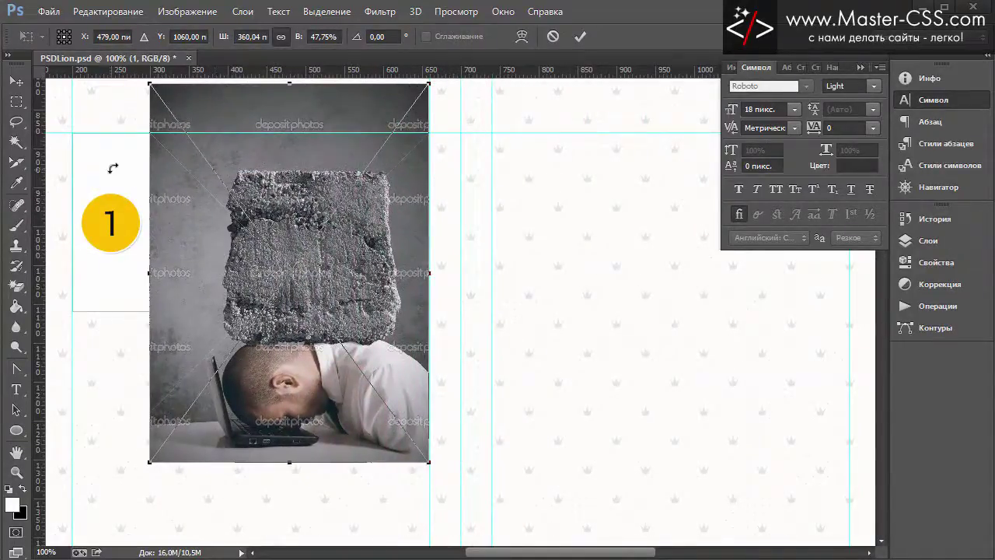
{"action": "left_click", "coordinate": [258, 36]}
{"action": "type", "text": "0"}
{"action": "left_click", "coordinate": [17, 80]}
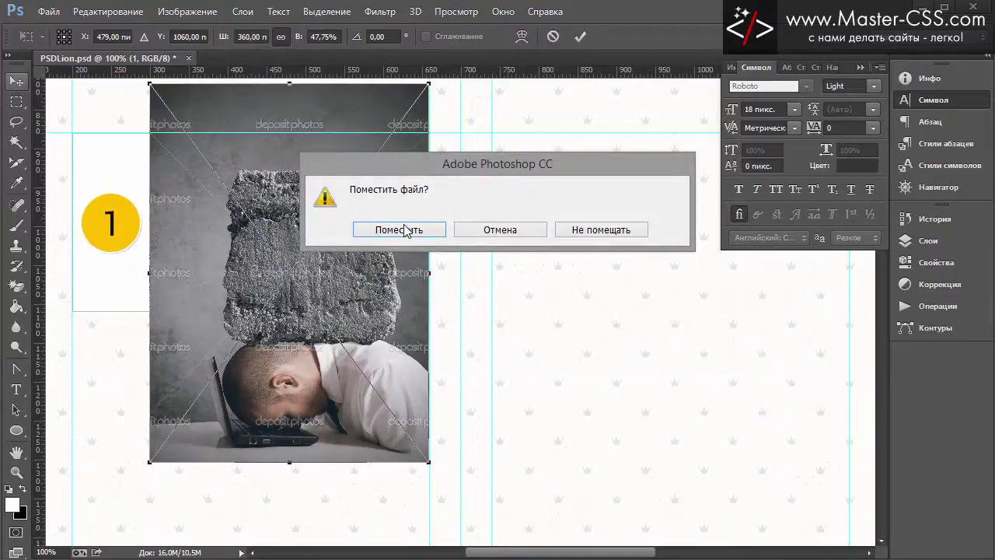
{"action": "left_click", "coordinate": [399, 229]}
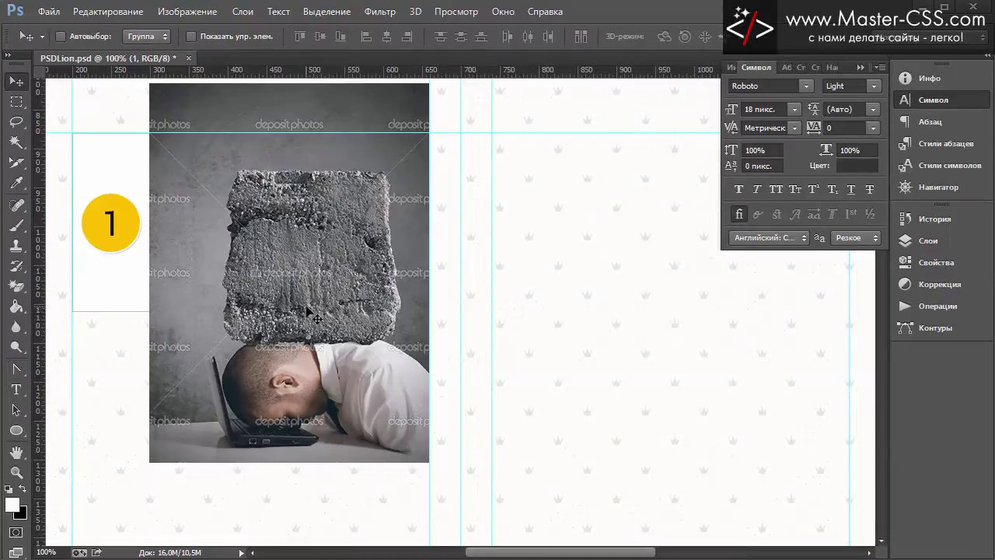
Step: Show the grid, add a horizontal guide below the card, and raise the photo onto it
{"action": "left_click_drag", "start_coordinate": [307, 307], "coordinate": [310, 253]}
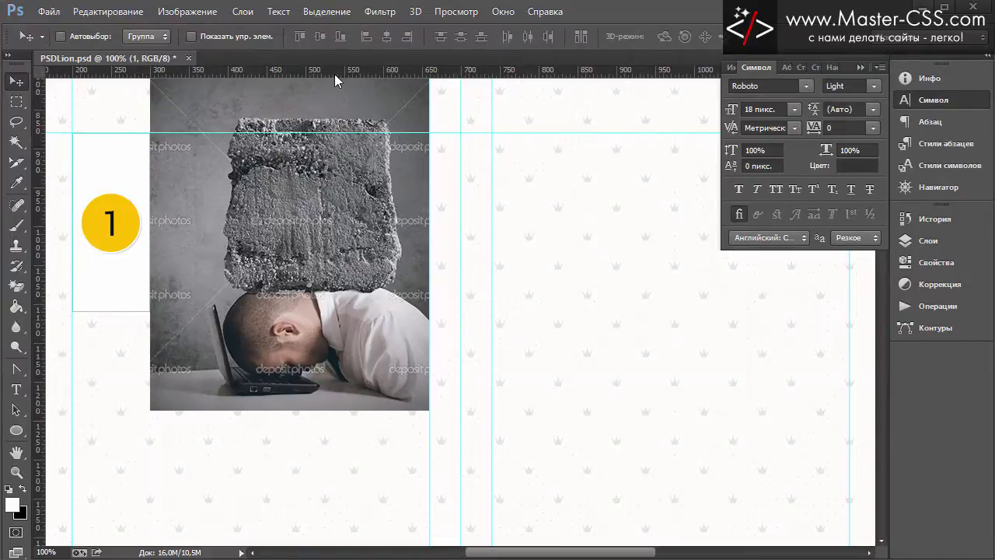
{"action": "key", "text": "ctrl+apostrophe"}
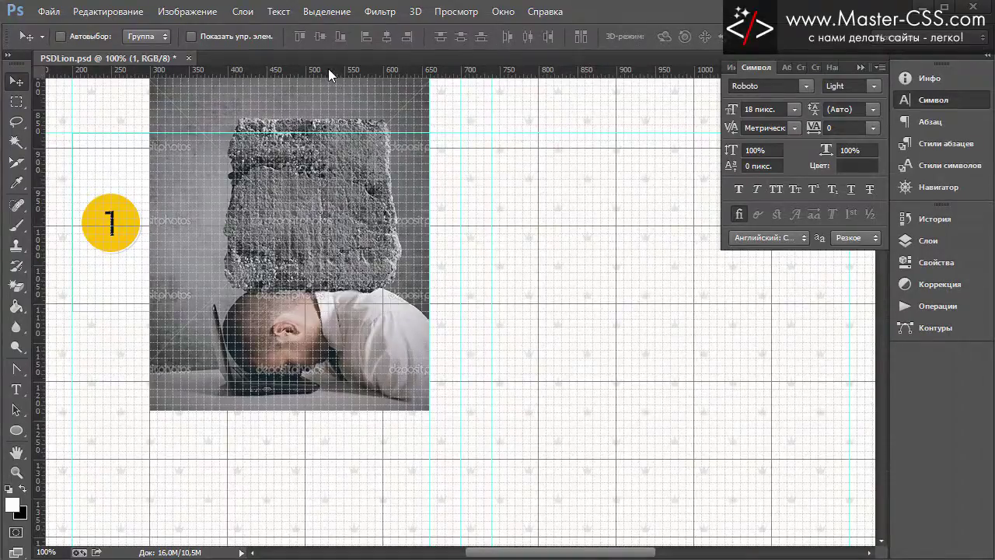
{"action": "left_click_drag", "start_coordinate": [328, 68], "coordinate": [320, 312]}
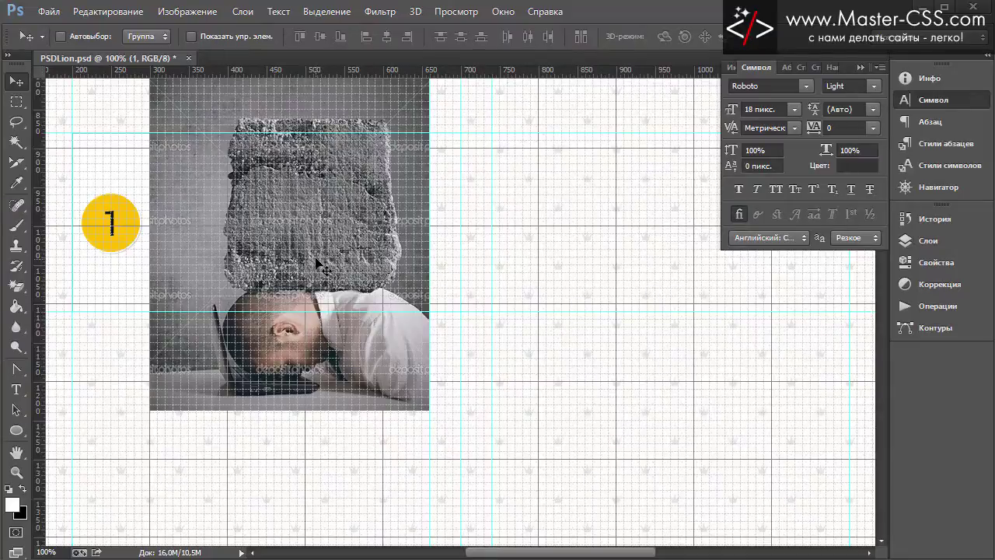
{"action": "left_click_drag", "start_coordinate": [319, 249], "coordinate": [317, 182]}
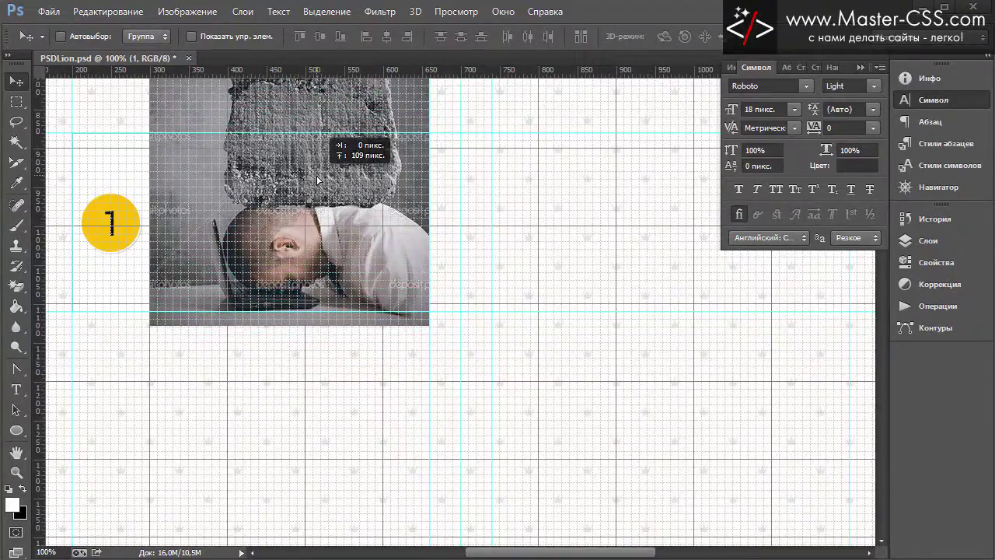
{"action": "left_click_drag", "start_coordinate": [317, 181], "coordinate": [317, 176]}
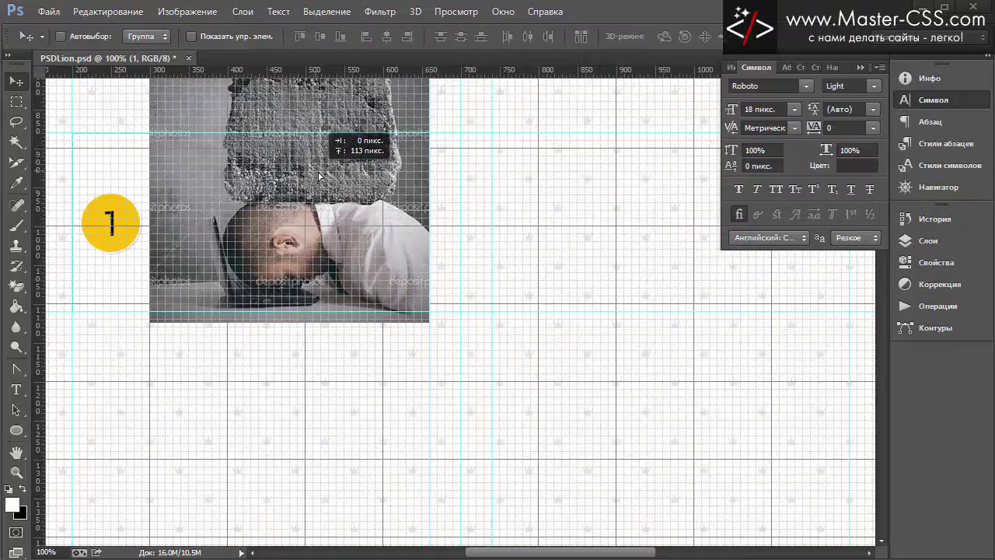
{"action": "left_click", "coordinate": [17, 104]}
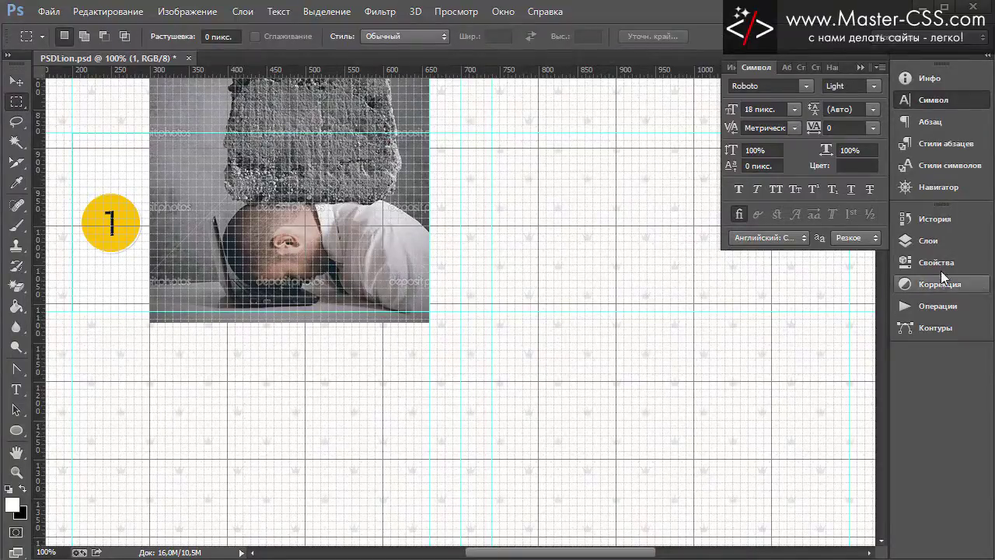
Step: Rasterize photo layer 1 and cut a 360×230 piece out of it
{"action": "left_click", "coordinate": [927, 241]}
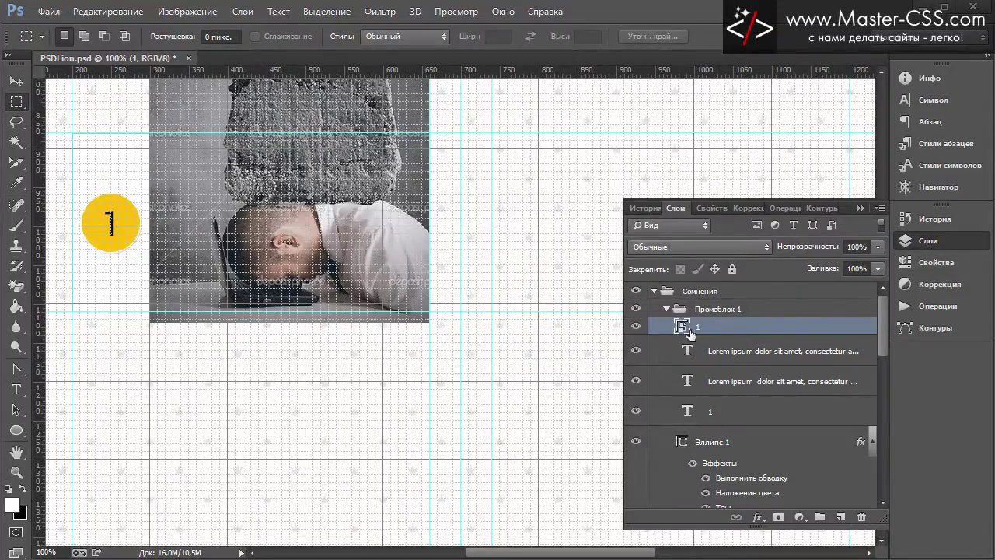
{"action": "right_click", "coordinate": [712, 332]}
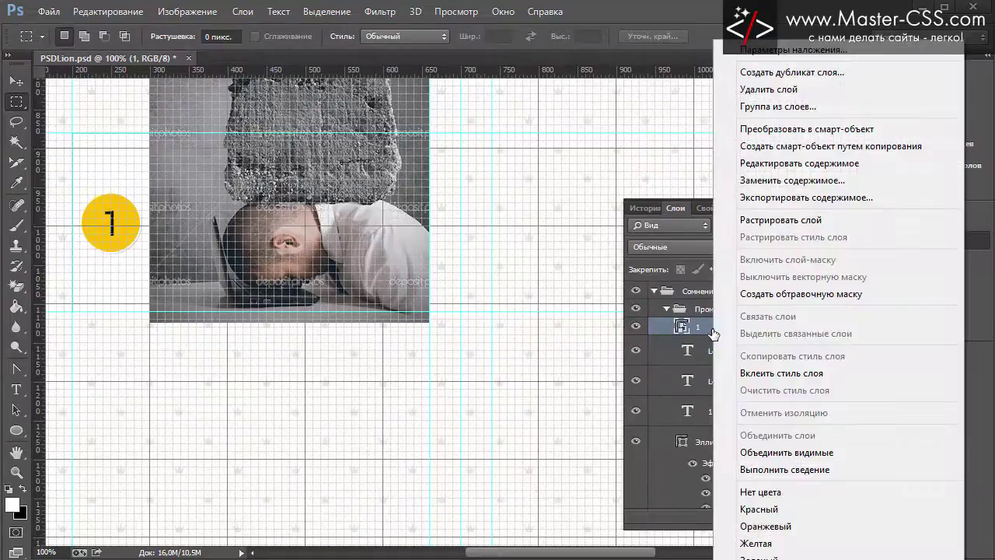
{"action": "left_click", "coordinate": [778, 220]}
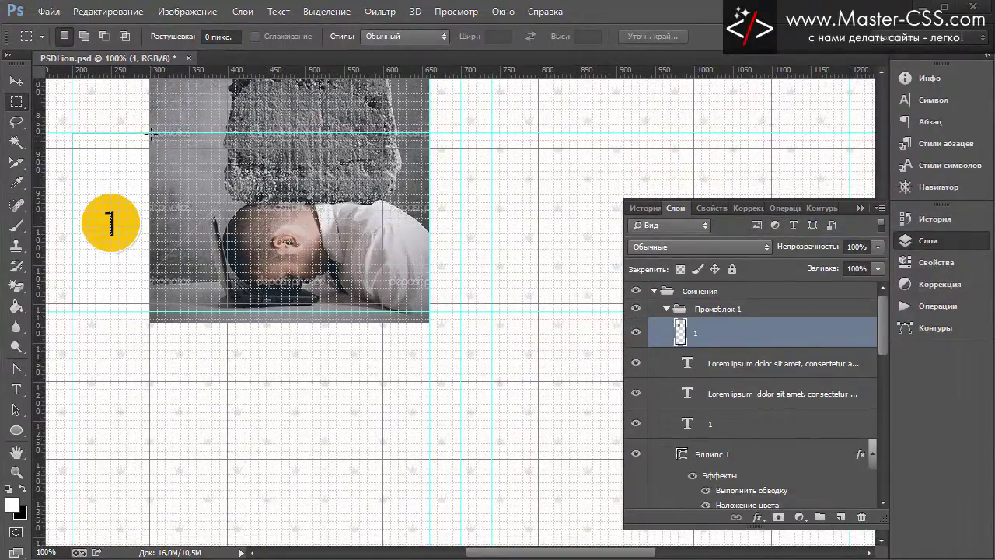
{"action": "left_click_drag", "start_coordinate": [151, 134], "coordinate": [429, 312]}
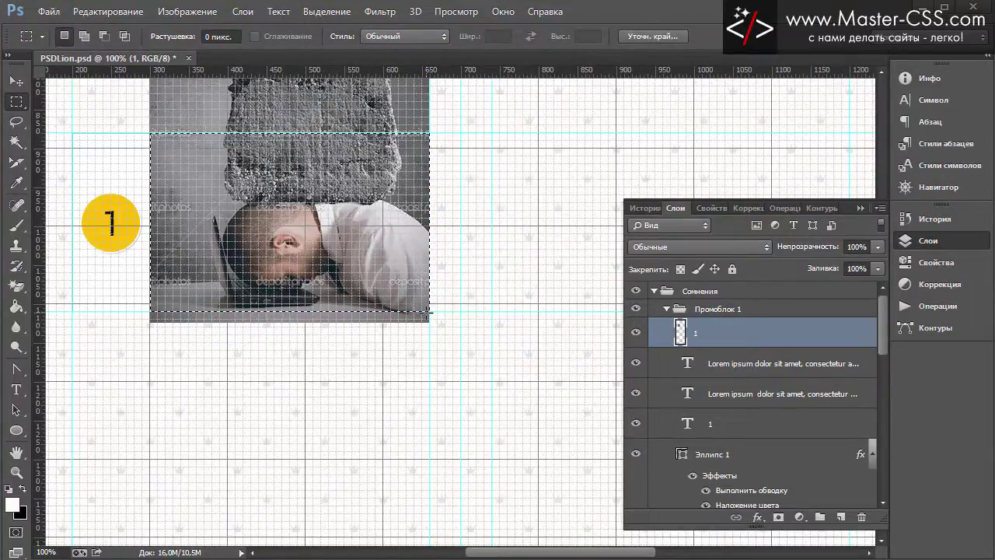
{"action": "key", "text": "Delete"}
{"action": "key", "text": "ctrl+d"}
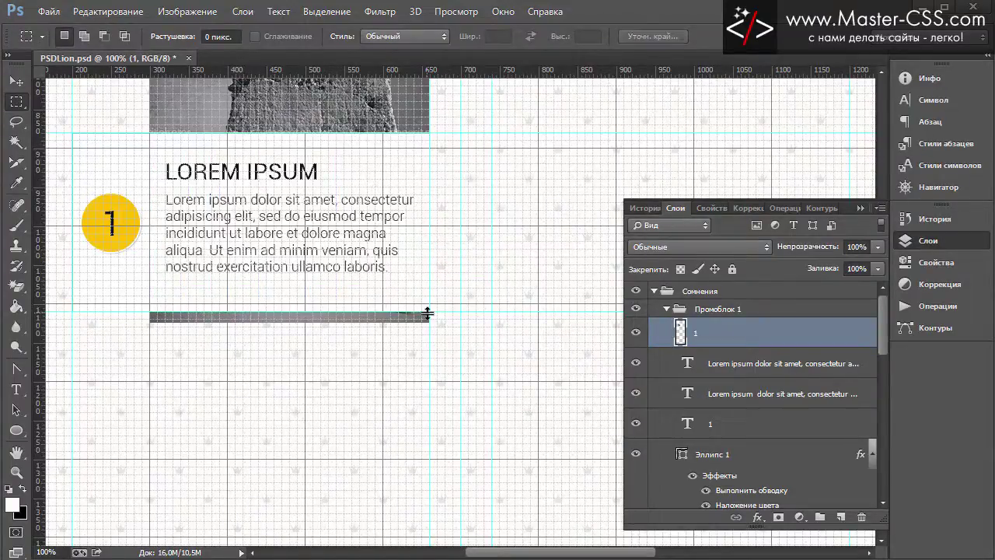
Step: Replace layer 1 with the pasted piece under the first card's text, with guides hidden
{"action": "key", "text": "Delete"}
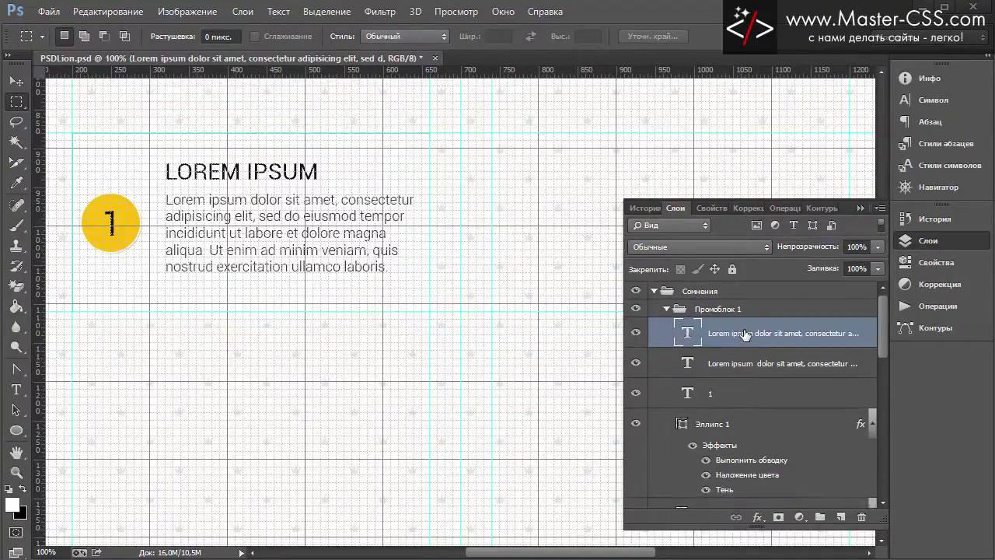
{"action": "key", "text": "ctrl+v"}
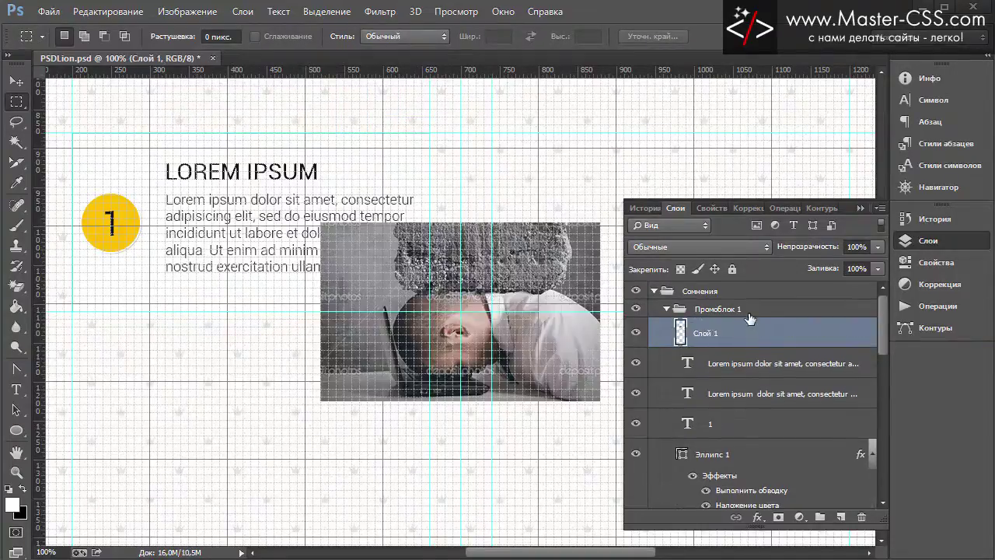
{"action": "left_click", "coordinate": [16, 81]}
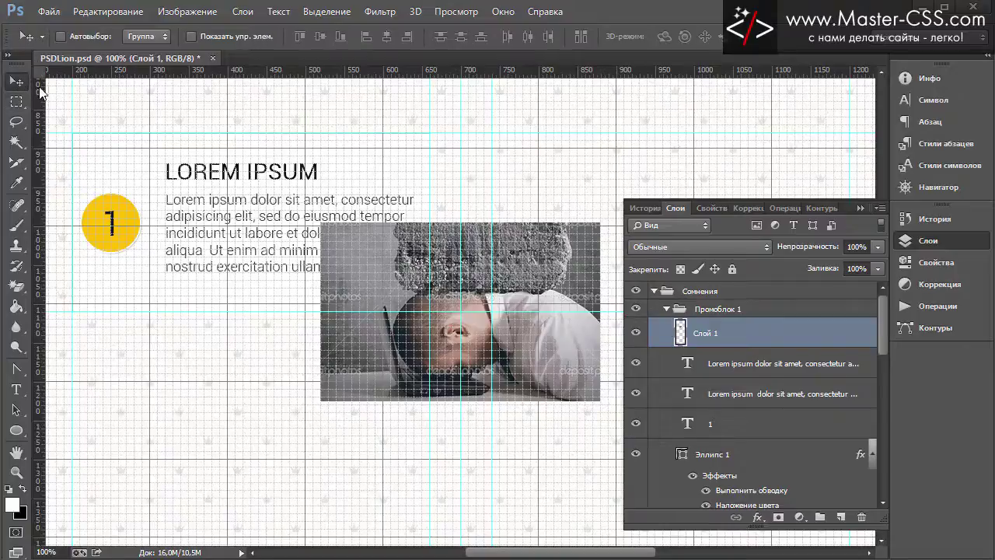
{"action": "mouse_move", "coordinate": [538, 256]}
{"action": "left_mouse_down"}
{"action": "mouse_move", "coordinate": [388, 352]}
{"action": "mouse_move", "coordinate": [349, 339]}
{"action": "left_mouse_up"}
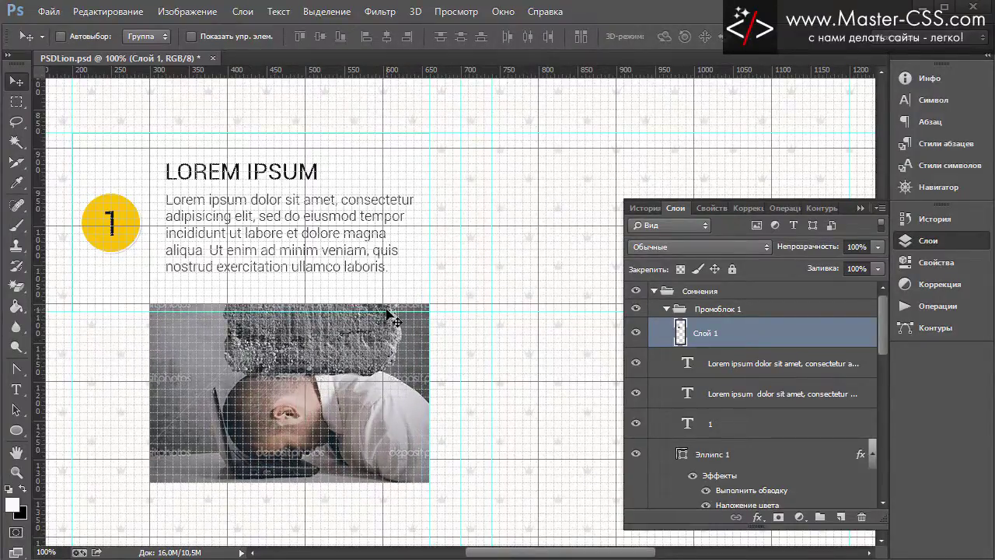
{"action": "key", "text": "ctrl+h"}
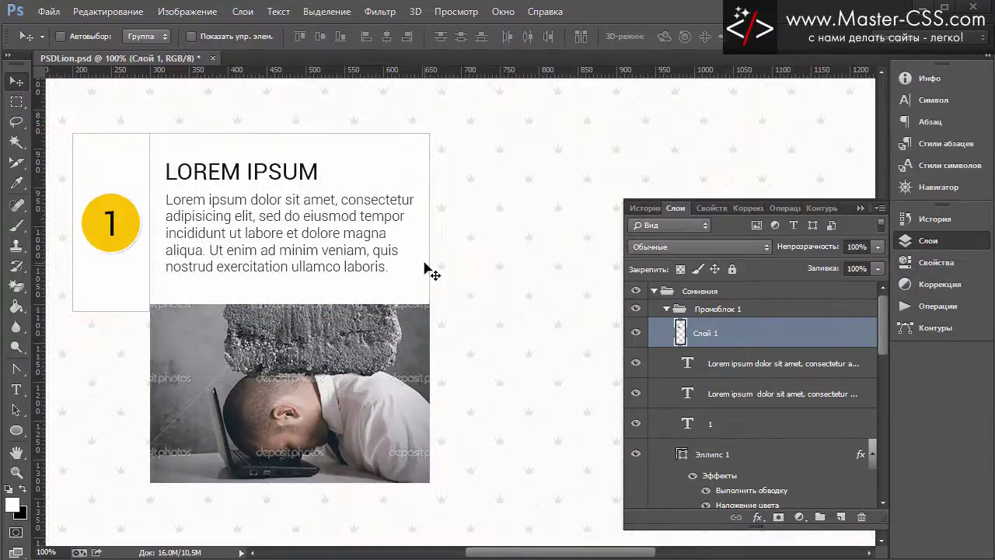
Step: Reorder the layer stack so Слой 1 sits directly above Фон
{"action": "scroll", "coordinate": [290, 334], "scroll_direction": "down", "scroll_amount": 1}
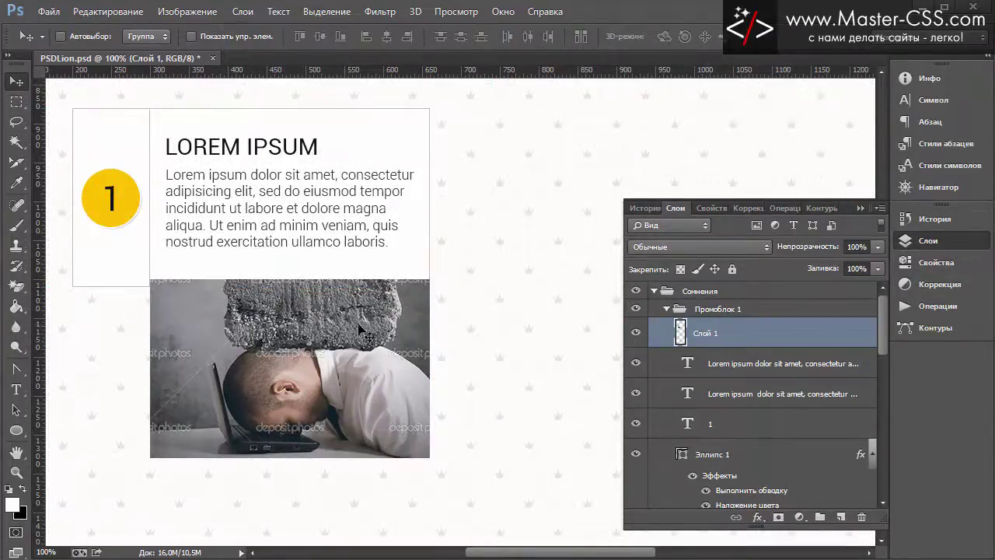
{"action": "scroll", "coordinate": [740, 370], "scroll_direction": "down", "scroll_amount": 1}
{"action": "mouse_move", "coordinate": [733, 357]}
{"action": "left_mouse_down"}
{"action": "mouse_move", "coordinate": [735, 309]}
{"action": "mouse_move", "coordinate": [770, 497]}
{"action": "left_mouse_up"}
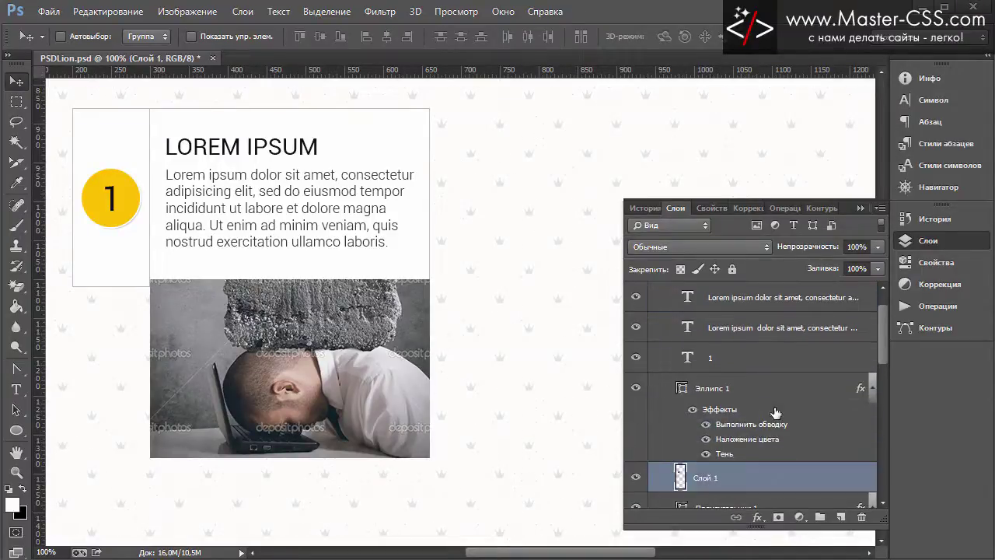
{"action": "scroll", "coordinate": [775, 411], "scroll_direction": "down", "scroll_amount": 2}
{"action": "scroll", "coordinate": [775, 412], "scroll_direction": "down", "scroll_amount": 2}
{"action": "left_click_drag", "start_coordinate": [767, 332], "coordinate": [705, 374]}
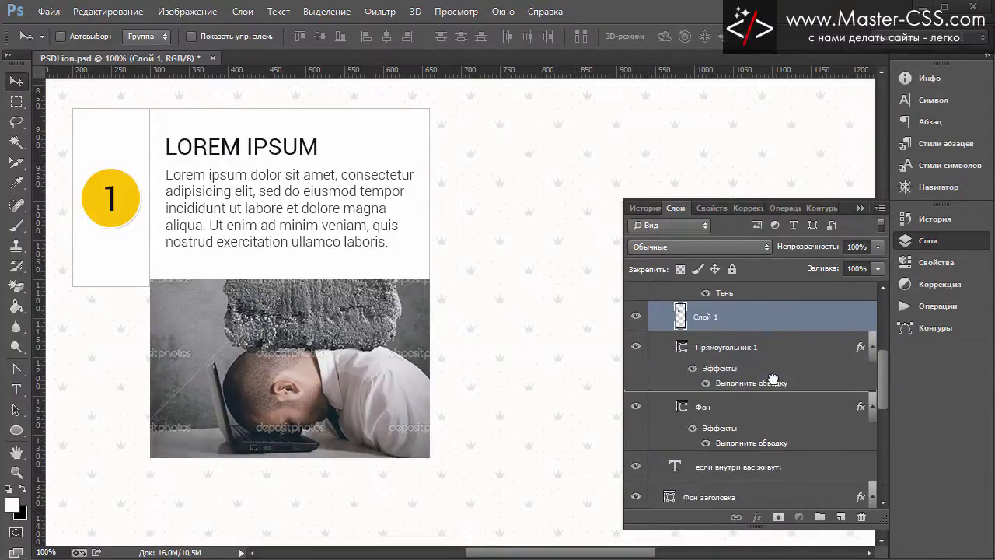
Step: Clip Слой 1 to the Фон shape and open Фон's layer style settings
{"action": "right_click", "coordinate": [706, 376]}
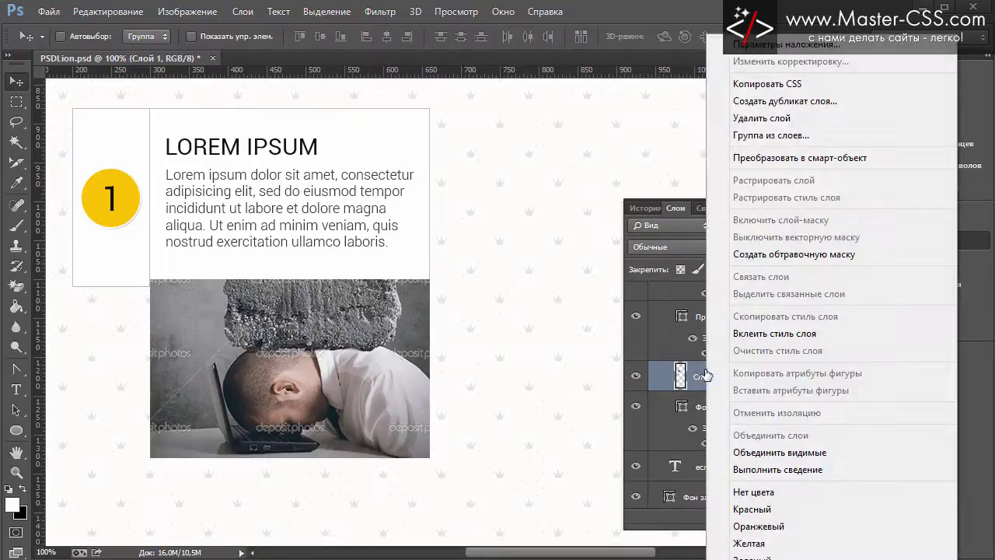
{"action": "left_click", "coordinate": [790, 254]}
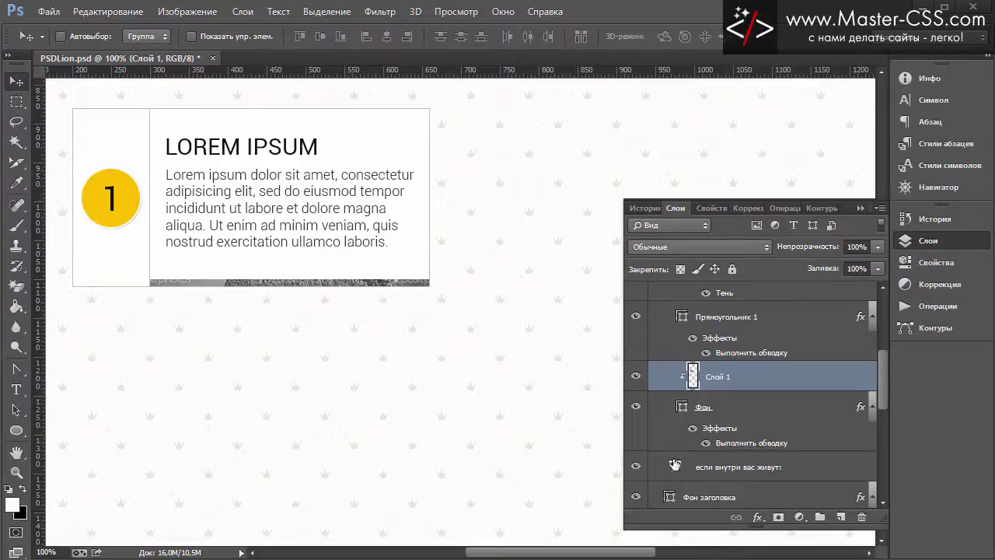
{"action": "left_click", "coordinate": [769, 405]}
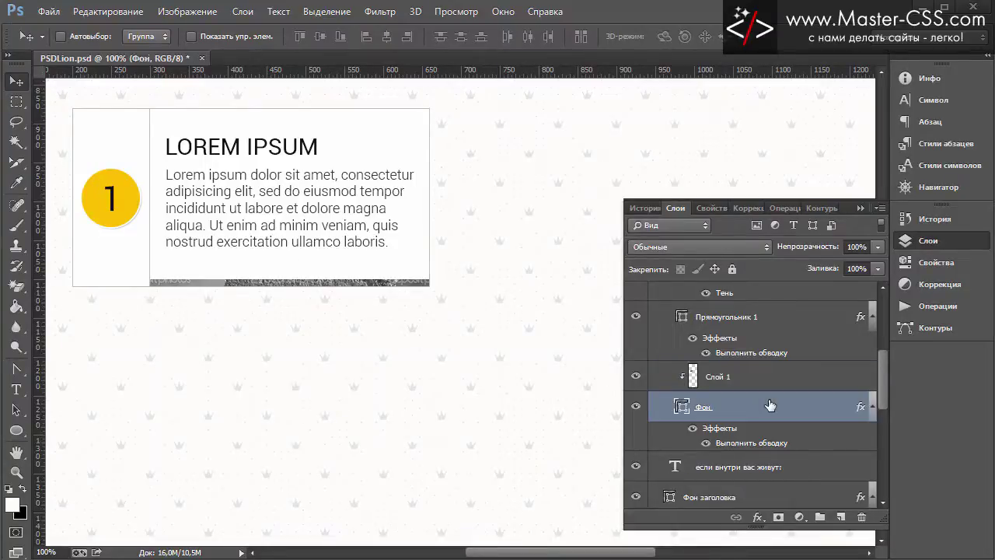
{"action": "double_click", "coordinate": [793, 408]}
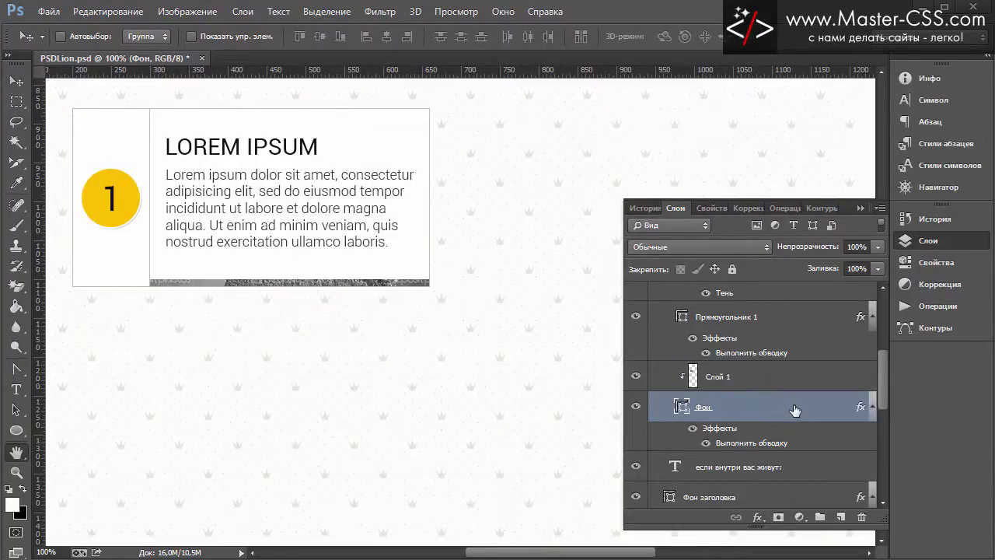
Step: Try a colour overlay on Фон, remove it, and close the layer style settings
{"action": "left_click", "coordinate": [364, 315]}
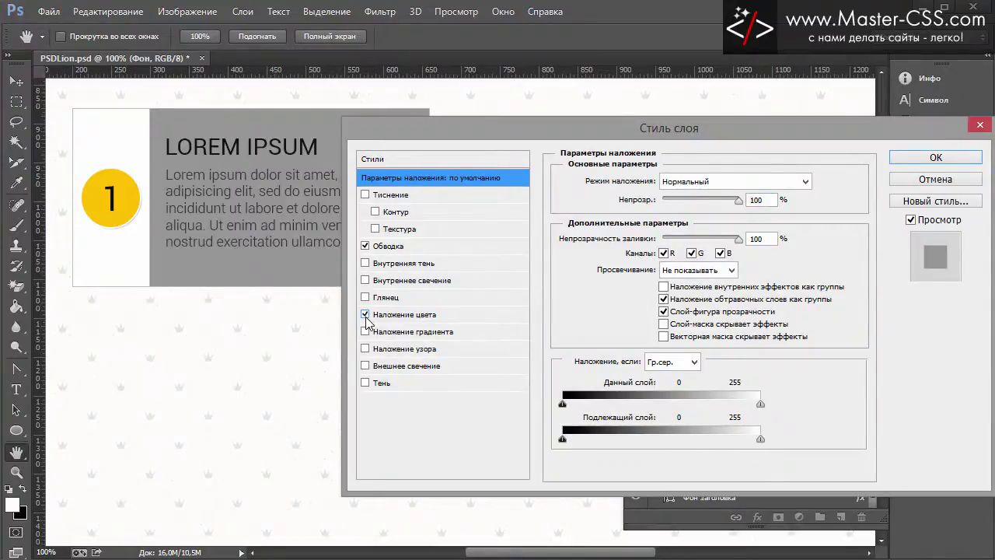
{"action": "left_click", "coordinate": [366, 315]}
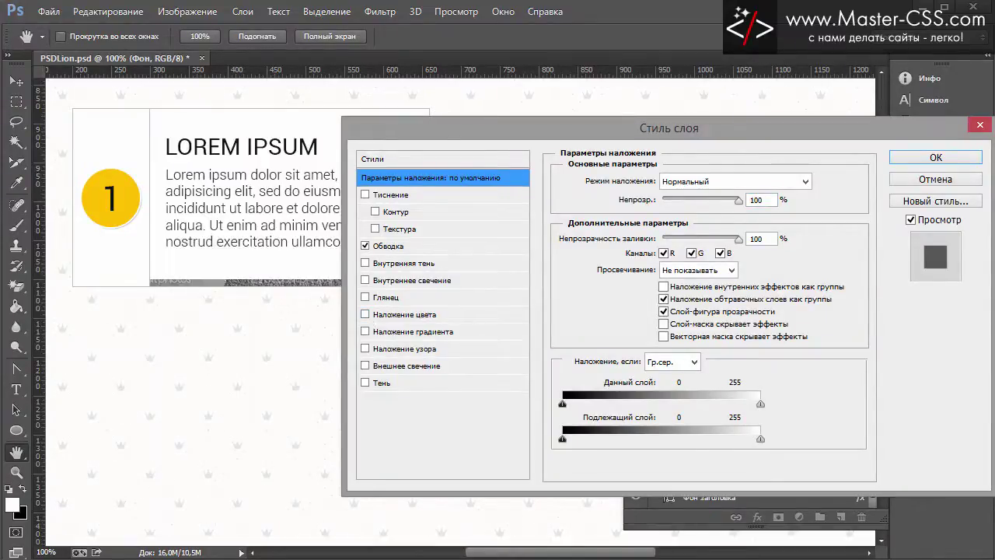
{"action": "left_click", "coordinate": [934, 158]}
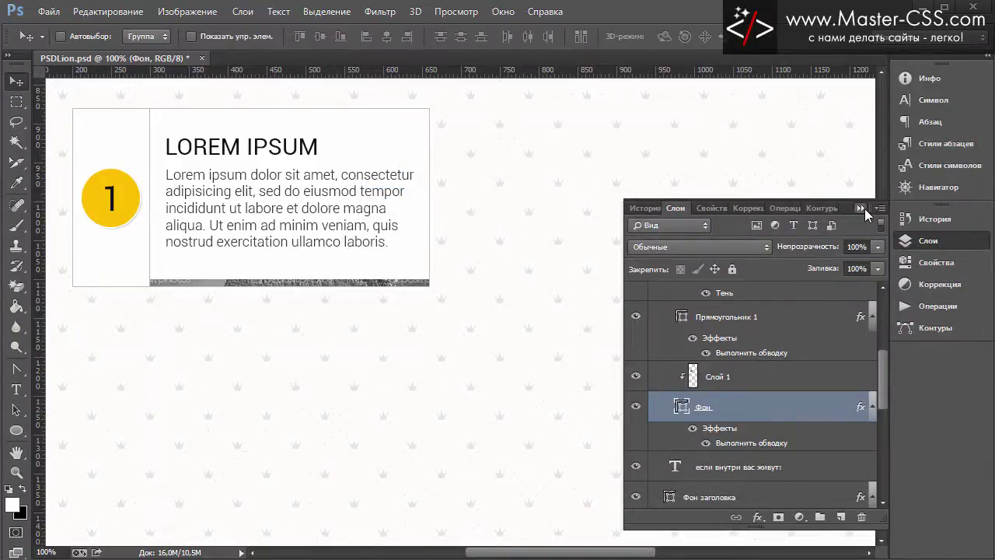
{"action": "left_click", "coordinate": [864, 208]}
Step: Toggle the grid on and off, then show the layout guides
{"action": "scroll", "coordinate": [739, 249], "scroll_direction": "down", "scroll_amount": 2}
{"action": "scroll", "coordinate": [739, 249], "scroll_direction": "up", "scroll_amount": 2}
{"action": "scroll", "coordinate": [739, 249], "scroll_direction": "up", "scroll_amount": 1}
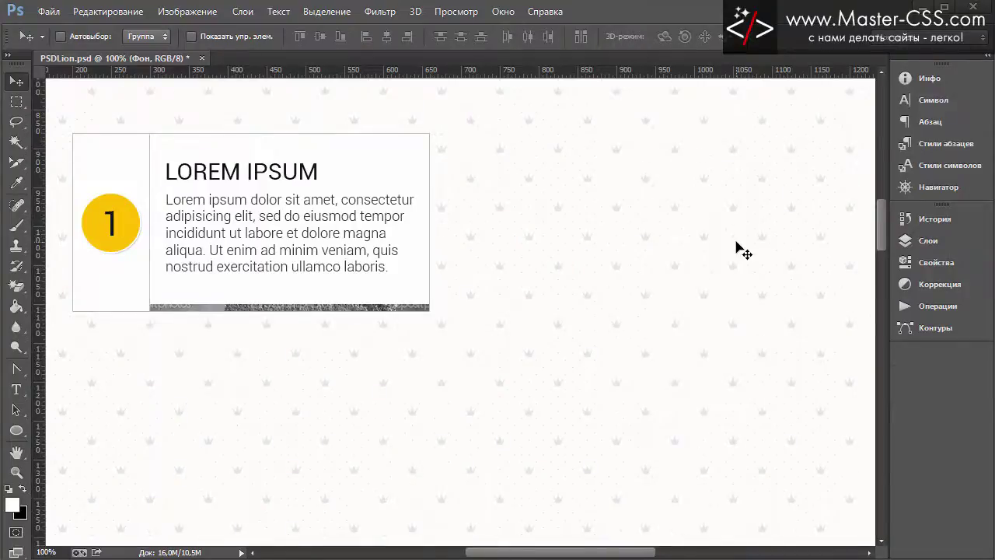
{"action": "key", "text": "ctrl+apostrophe"}
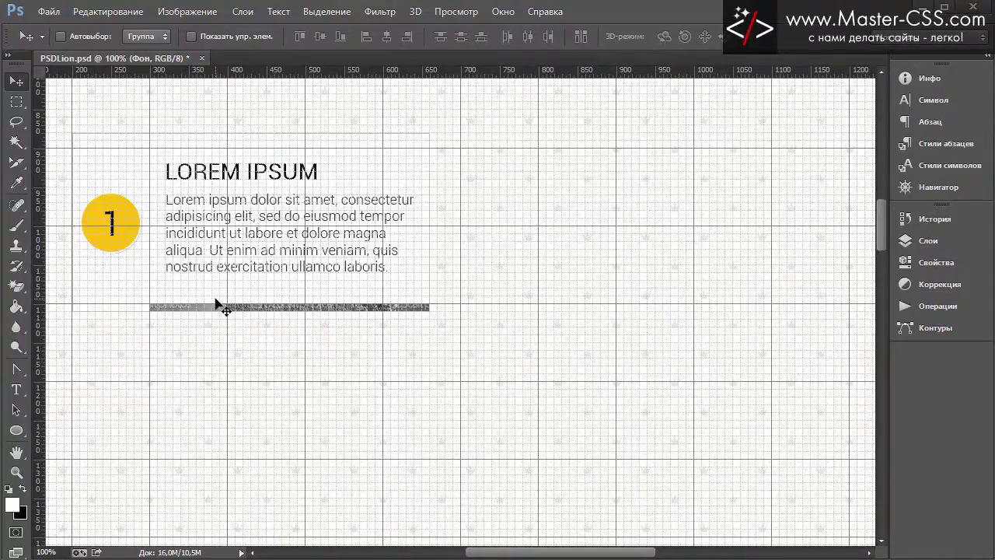
{"action": "key", "text": "ctrl+apostrophe"}
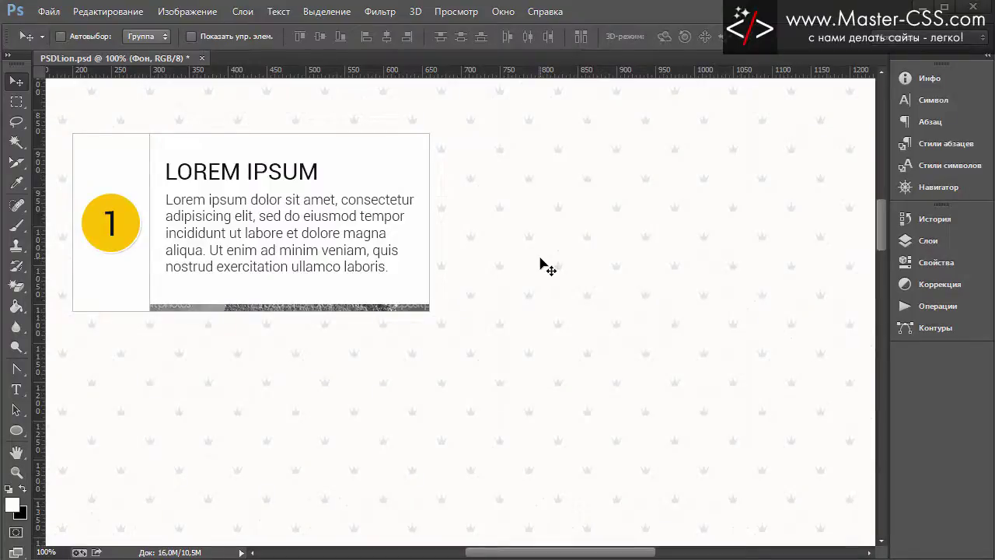
{"action": "key", "text": "ctrl+semicolon"}
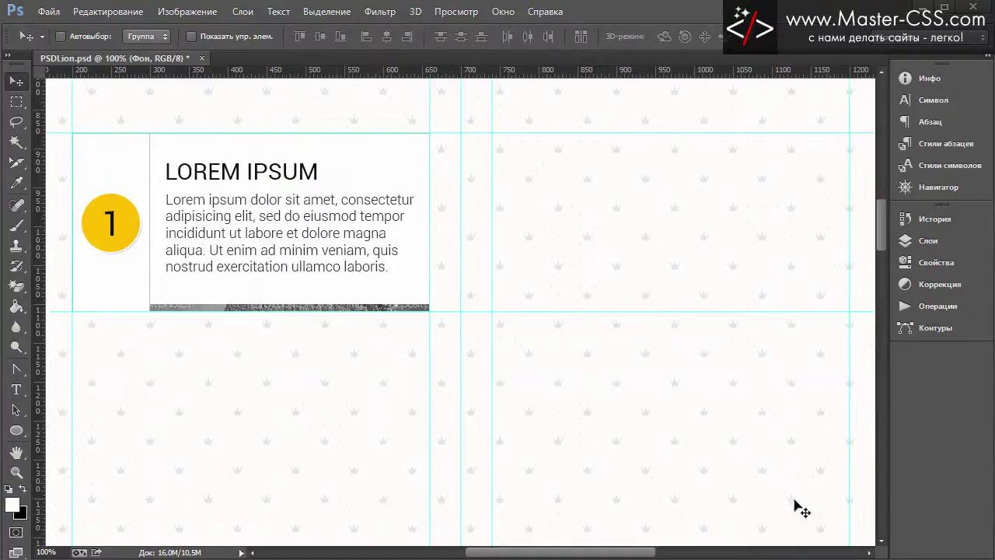
Step: Collapse the Промоблок 1 group and duplicate it
{"action": "left_click", "coordinate": [929, 241]}
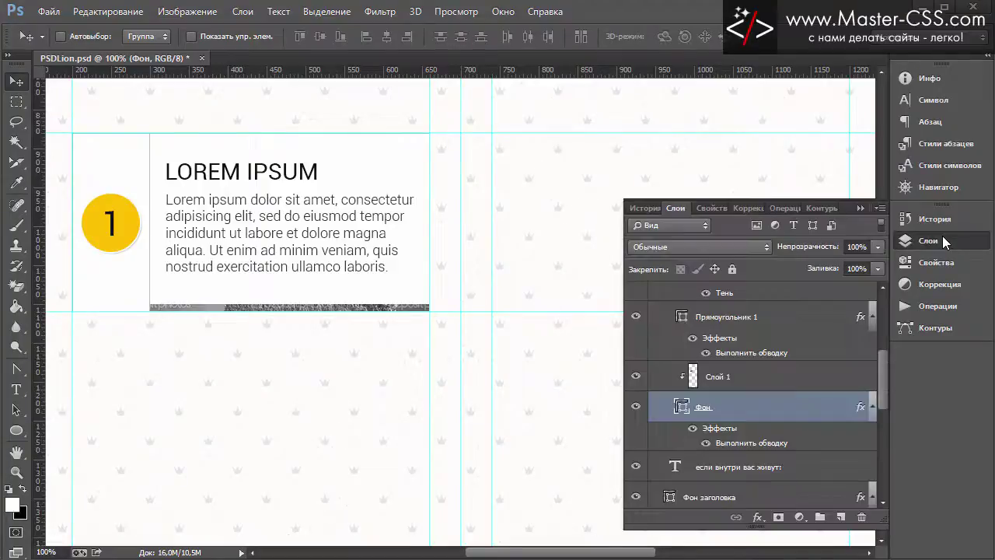
{"action": "scroll", "coordinate": [777, 377], "scroll_direction": "up", "scroll_amount": 5}
{"action": "scroll", "coordinate": [777, 378], "scroll_direction": "up", "scroll_amount": 5}
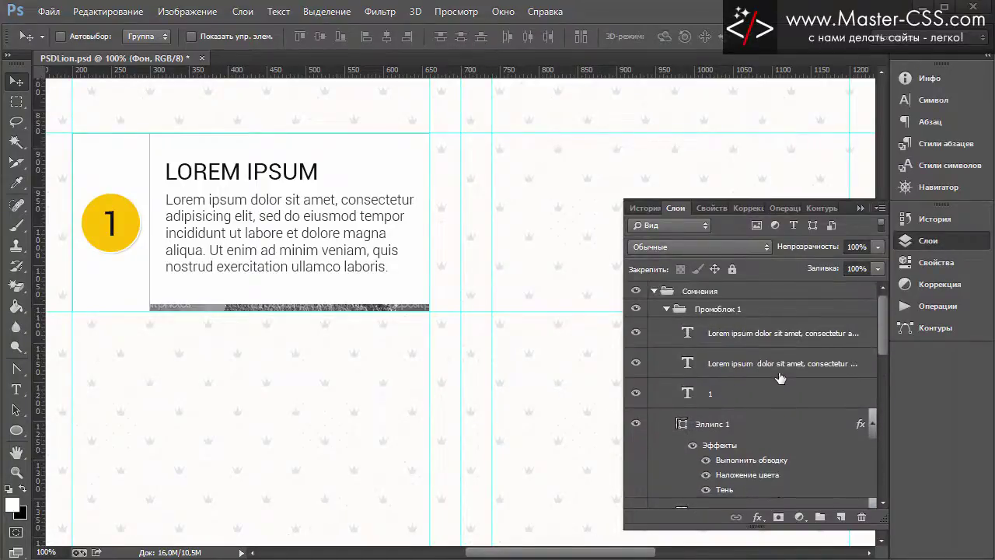
{"action": "left_click", "coordinate": [667, 310]}
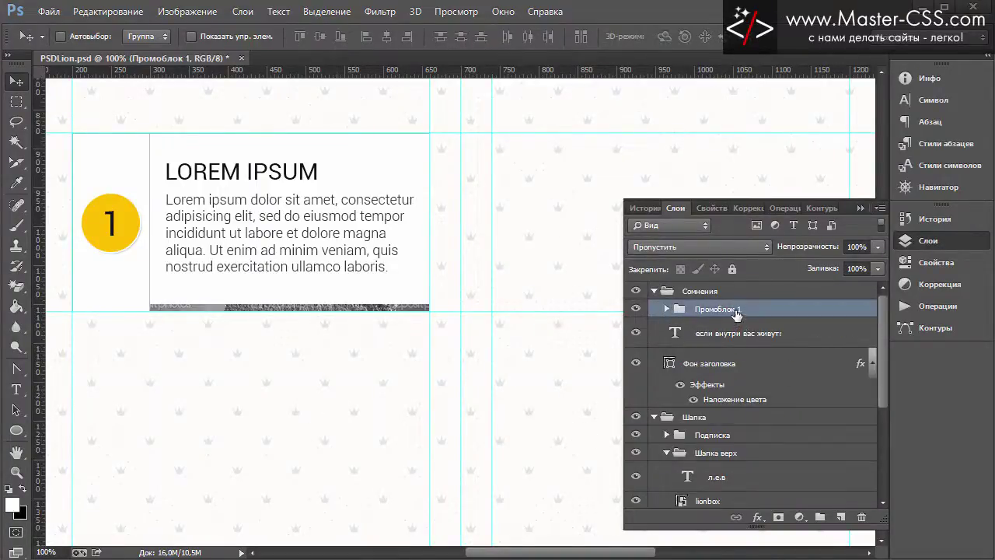
{"action": "left_click_drag", "start_coordinate": [736, 311], "coordinate": [842, 518]}
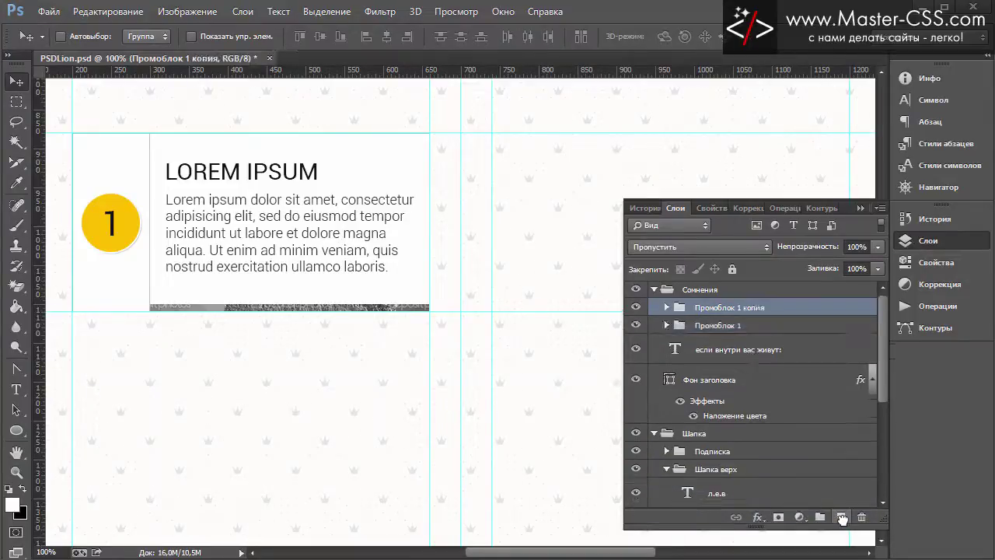
Step: Rename the copied group to Промоблок 2
{"action": "double_click", "coordinate": [746, 309]}
{"action": "left_click_drag", "start_coordinate": [742, 308], "coordinate": [771, 309]}
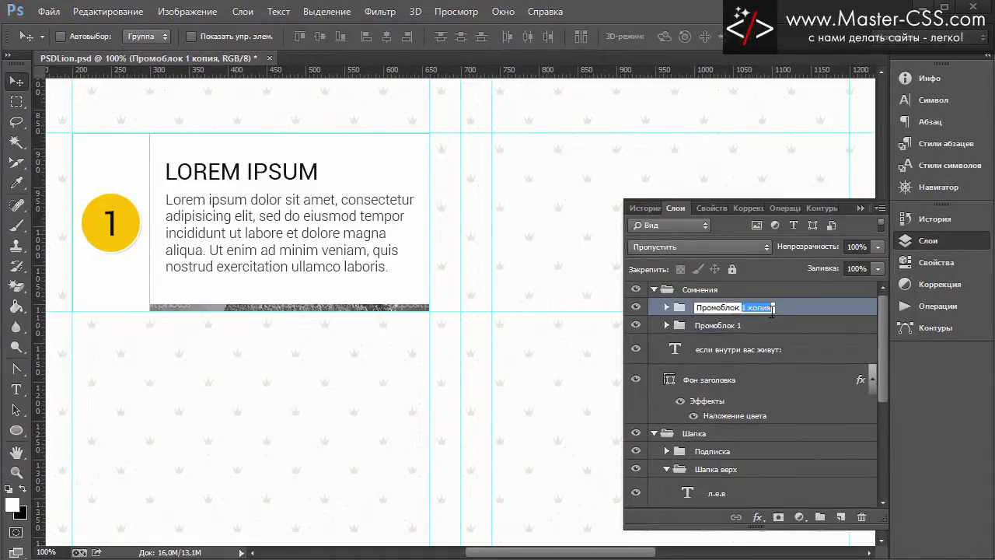
{"action": "type", "text": "2"}
{"action": "key", "text": "Return"}
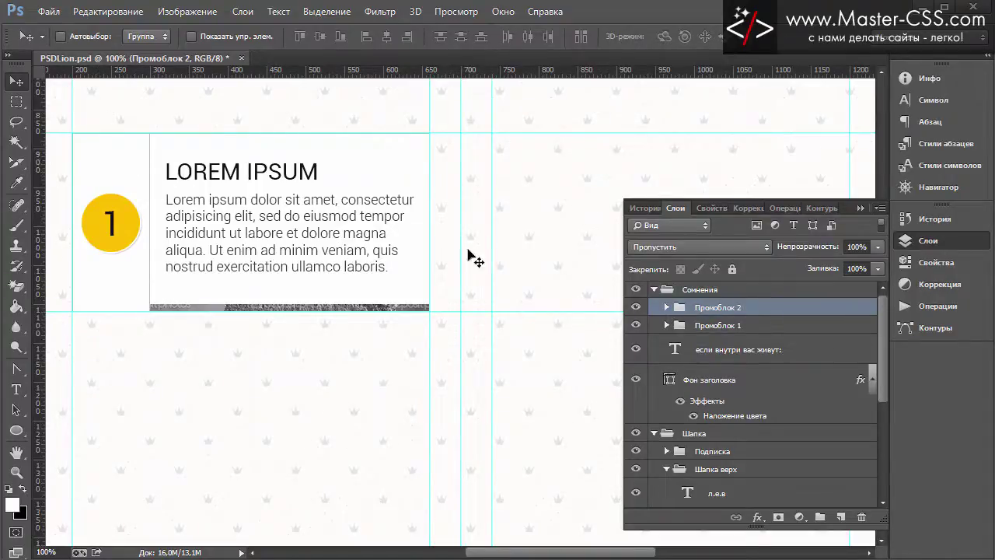
Step: Move Промоблок 2 about 540 px right, beside the first card
{"action": "left_click_drag", "start_coordinate": [513, 556], "coordinate": [509, 557]}
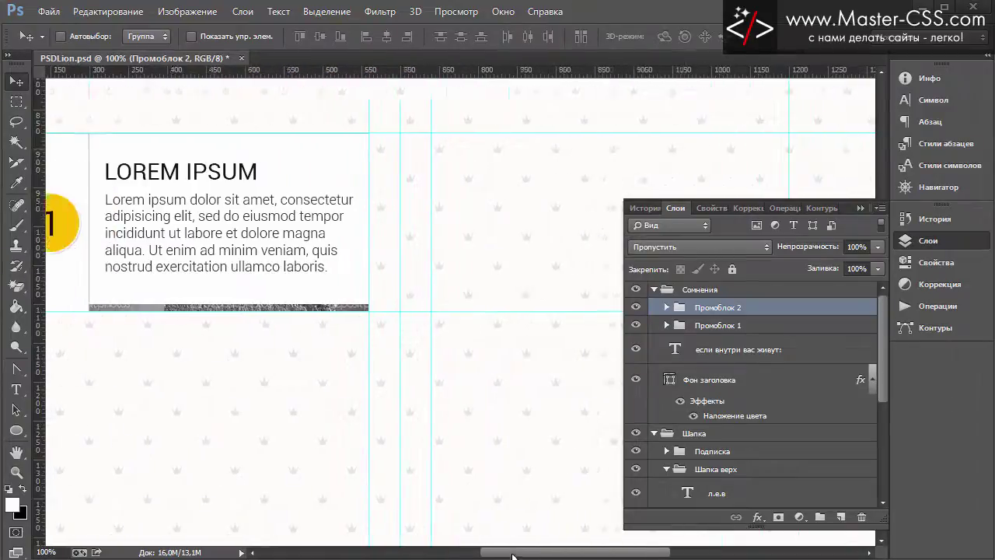
{"action": "left_click_drag", "start_coordinate": [112, 153], "coordinate": [527, 151]}
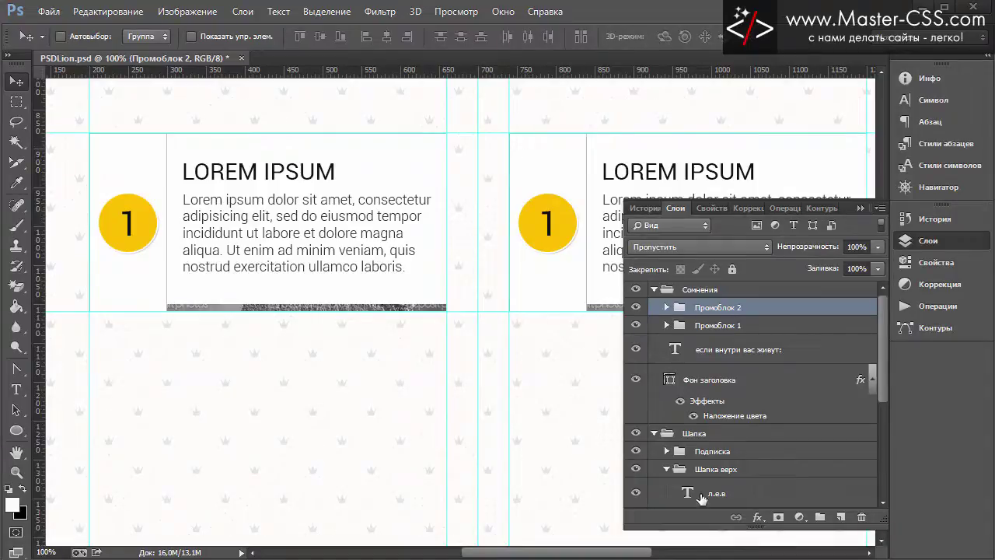
{"action": "left_click_drag", "start_coordinate": [612, 557], "coordinate": [638, 557]}
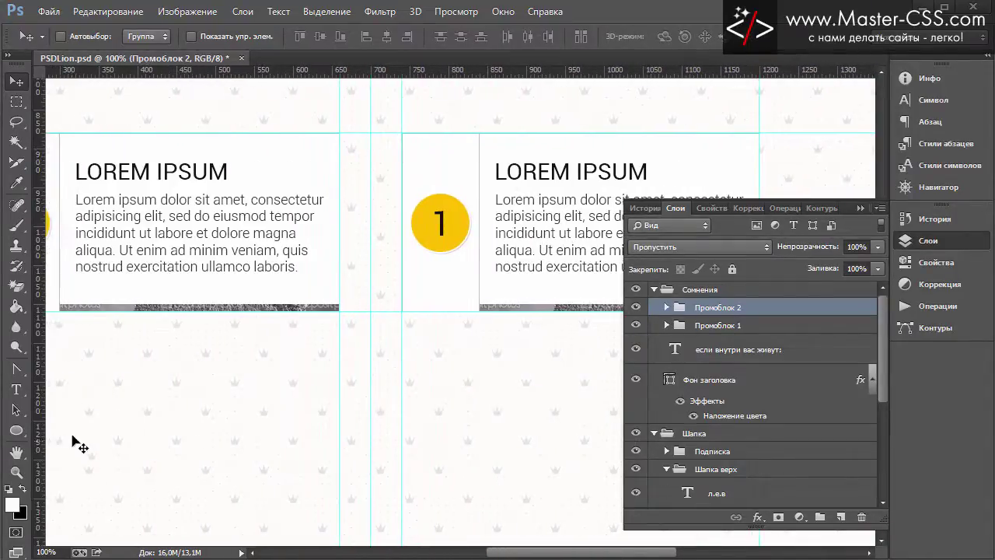
Step: Change the second card's yellow circle number from 1 to 2
{"action": "left_click", "coordinate": [16, 389]}
{"action": "double_click", "coordinate": [439, 223]}
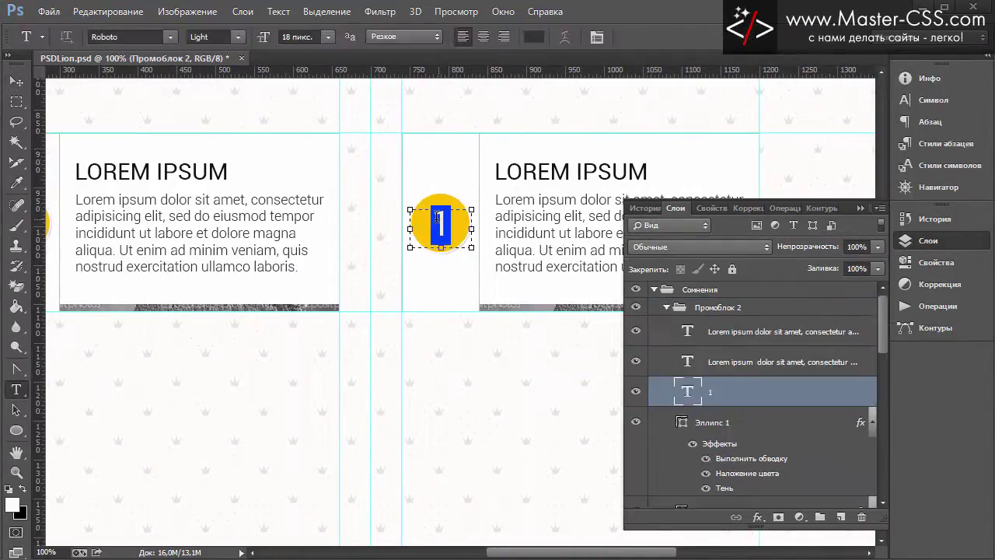
{"action": "type", "text": "2"}
{"action": "left_click", "coordinate": [15, 80]}
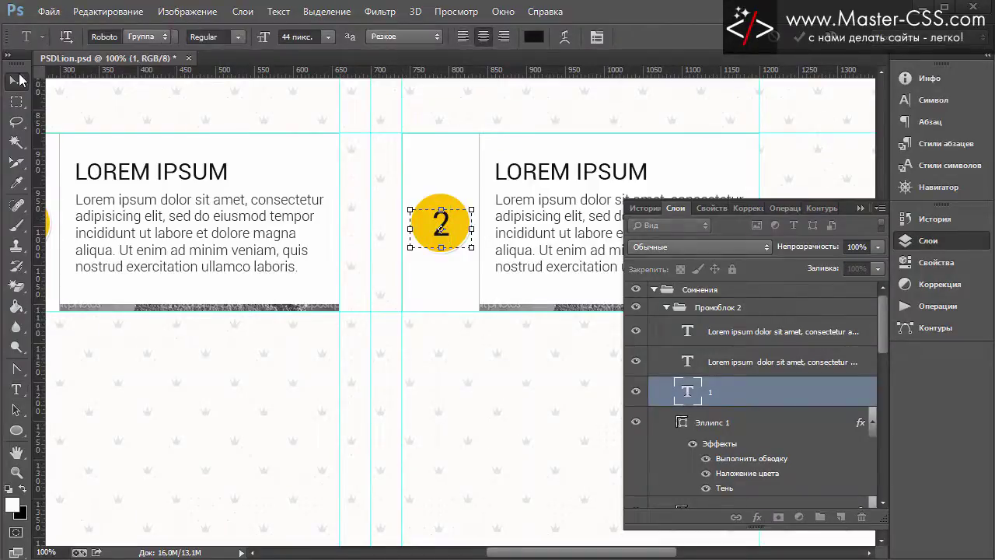
Step: Collapse and re-expand the Промоблок 2 group to inspect its layers
{"action": "left_click", "coordinate": [665, 309]}
{"action": "scroll", "coordinate": [518, 348], "scroll_direction": "down", "scroll_amount": 5}
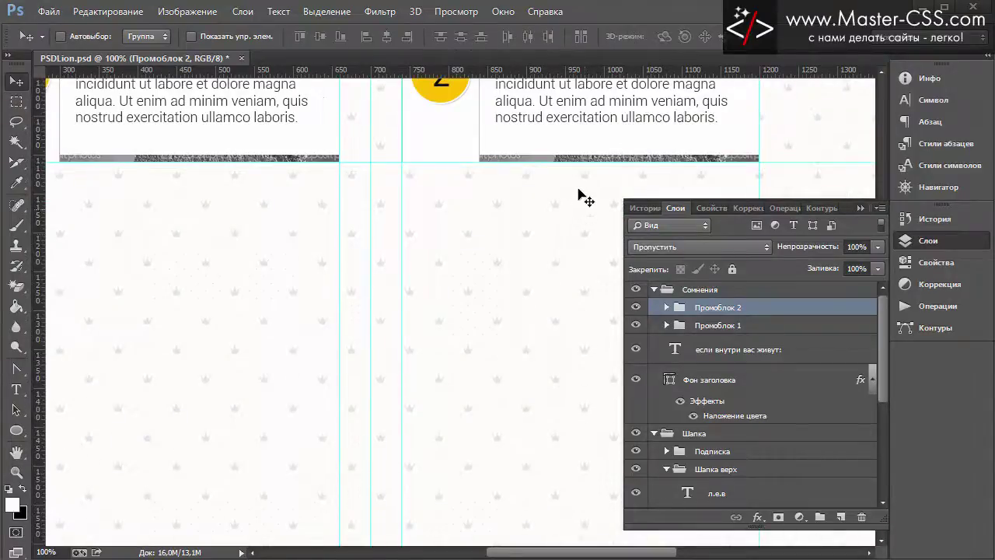
{"action": "scroll", "coordinate": [548, 248], "scroll_direction": "up", "scroll_amount": 2}
{"action": "scroll", "coordinate": [536, 272], "scroll_direction": "up", "scroll_amount": 1}
{"action": "scroll", "coordinate": [534, 281], "scroll_direction": "down", "scroll_amount": 3}
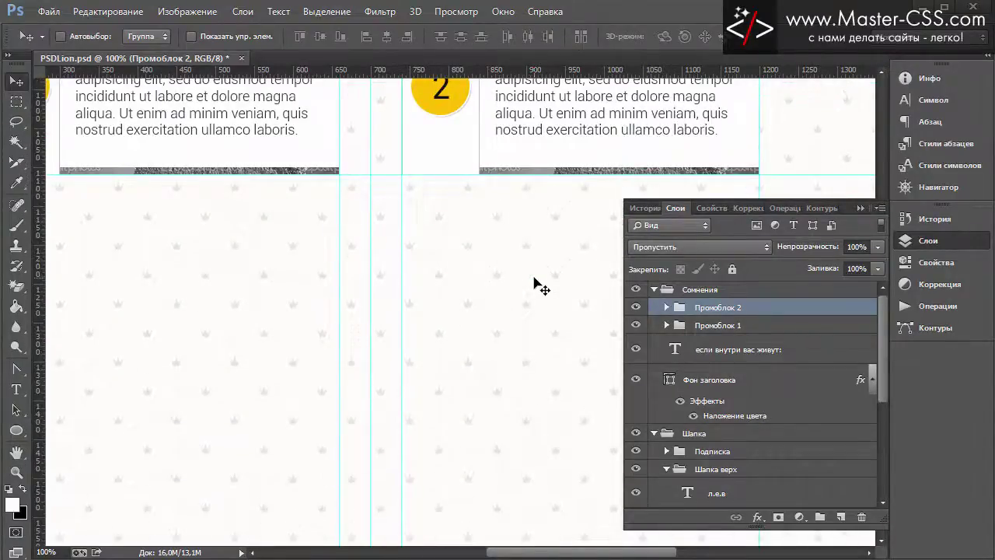
{"action": "scroll", "coordinate": [572, 276], "scroll_direction": "up", "scroll_amount": 1}
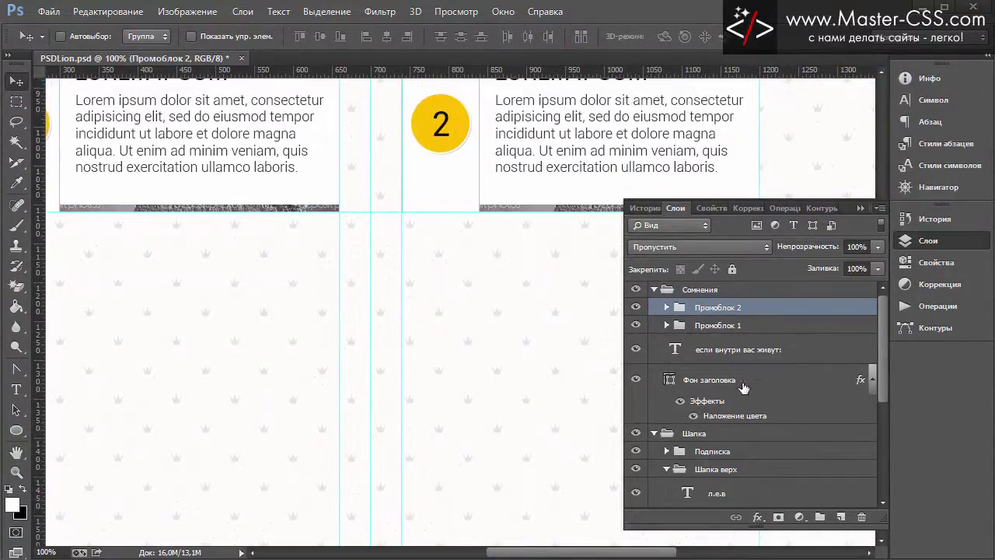
{"action": "scroll", "coordinate": [723, 383], "scroll_direction": "down", "scroll_amount": 1}
{"action": "scroll", "coordinate": [735, 385], "scroll_direction": "up", "scroll_amount": 1}
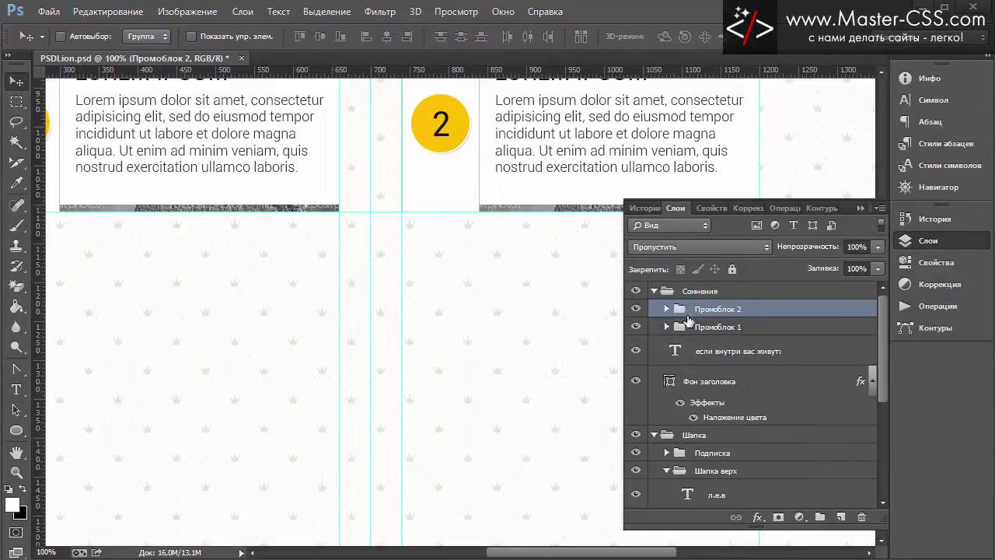
{"action": "left_click", "coordinate": [666, 308]}
{"action": "scroll", "coordinate": [766, 349], "scroll_direction": "down", "scroll_amount": 2}
{"action": "scroll", "coordinate": [770, 357], "scroll_direction": "down", "scroll_amount": 2}
Step: Delete the copied Слой 1 strip and place the 2.jpg foot-and-businessman photo
{"action": "scroll", "coordinate": [773, 369], "scroll_direction": "down", "scroll_amount": 2}
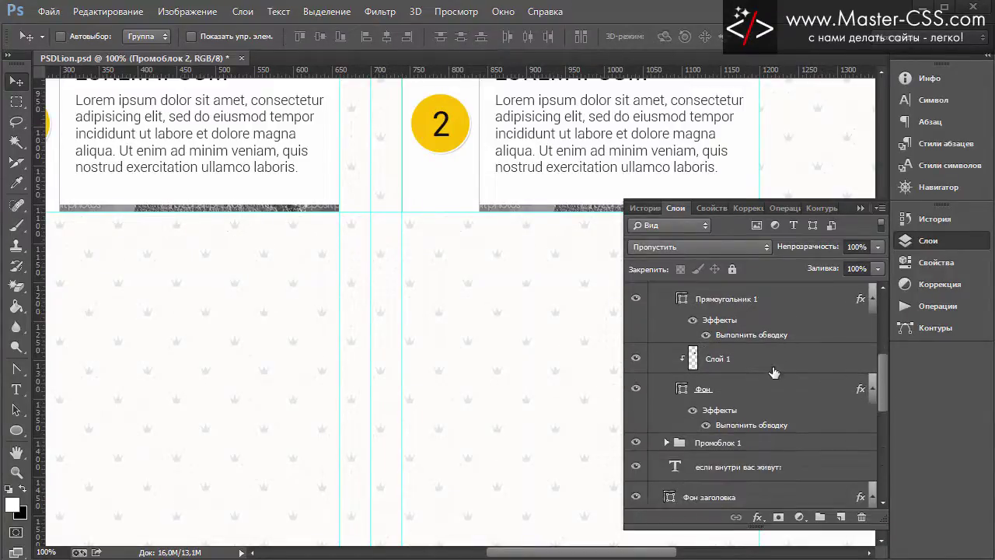
{"action": "left_click", "coordinate": [774, 370]}
{"action": "key", "text": "Delete"}
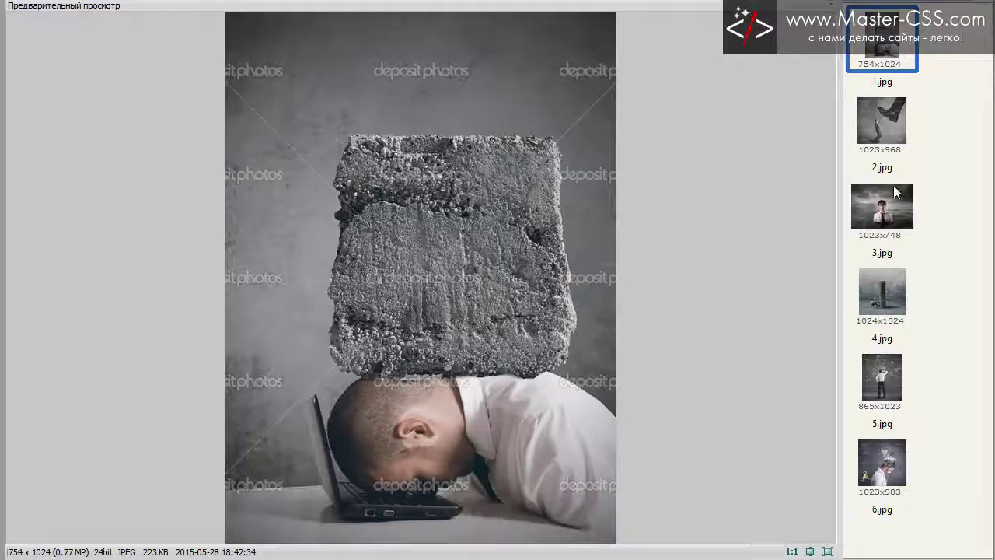
{"action": "left_click", "coordinate": [886, 126]}
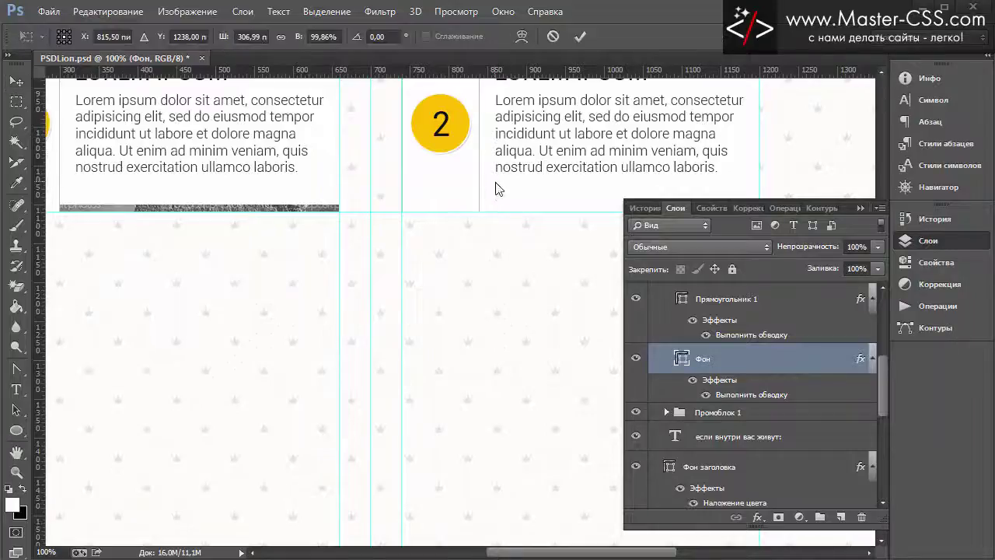
{"action": "mouse_move", "coordinate": [498, 187]}
{"action": "left_mouse_down"}
{"action": "mouse_move", "coordinate": [517, 249]}
{"action": "mouse_move", "coordinate": [446, 248]}
{"action": "left_mouse_up"}
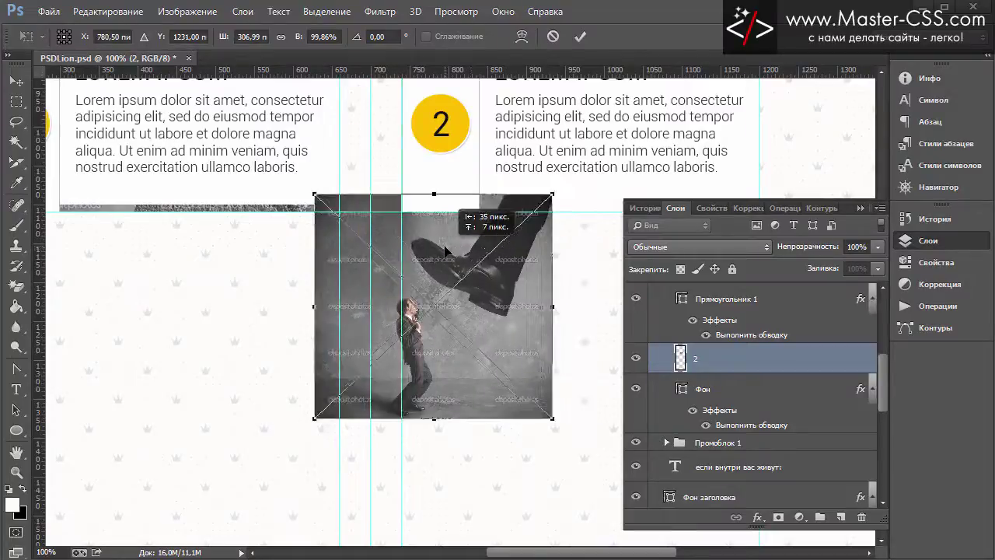
{"action": "left_click_drag", "start_coordinate": [447, 248], "coordinate": [465, 299]}
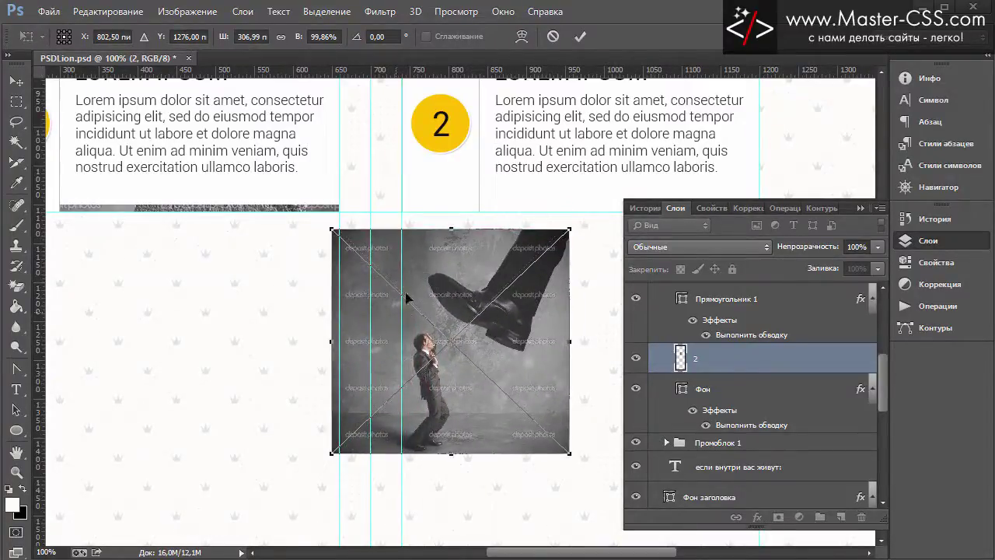
Step: Resize the placed photo proportionally to 360, then 368 px wide, over the second card
{"action": "left_click", "coordinate": [281, 36]}
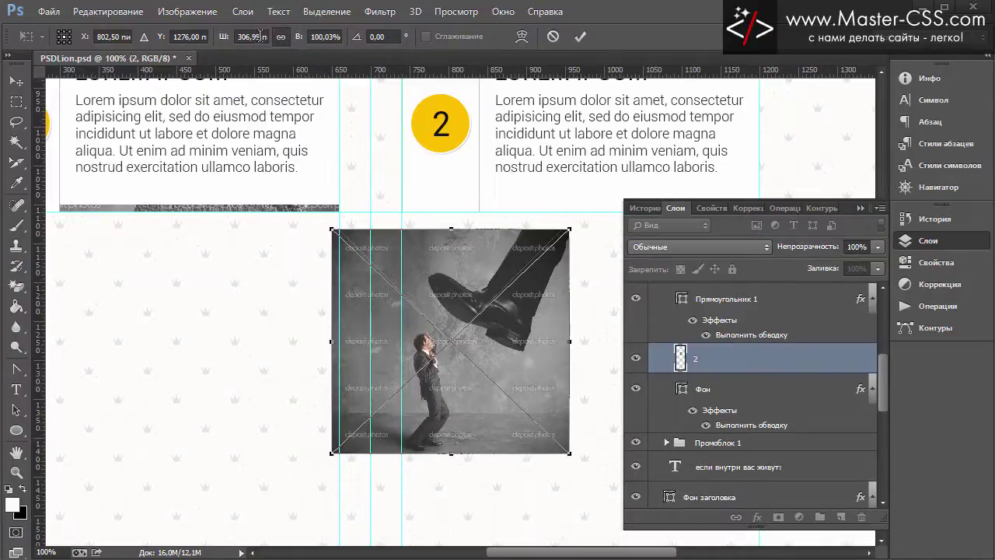
{"action": "left_click_drag", "start_coordinate": [260, 36], "coordinate": [235, 30]}
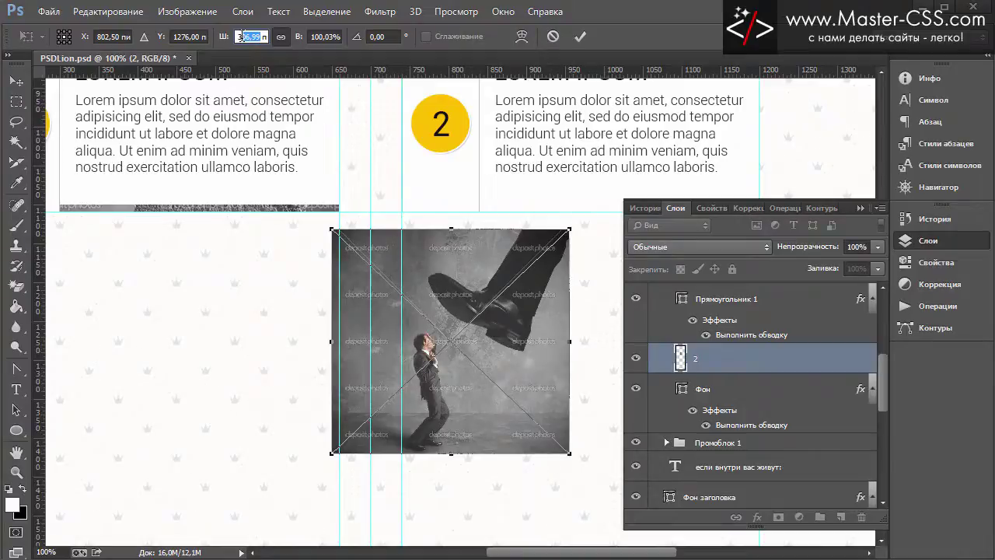
{"action": "type", "text": "360"}
{"action": "key", "text": "Return"}
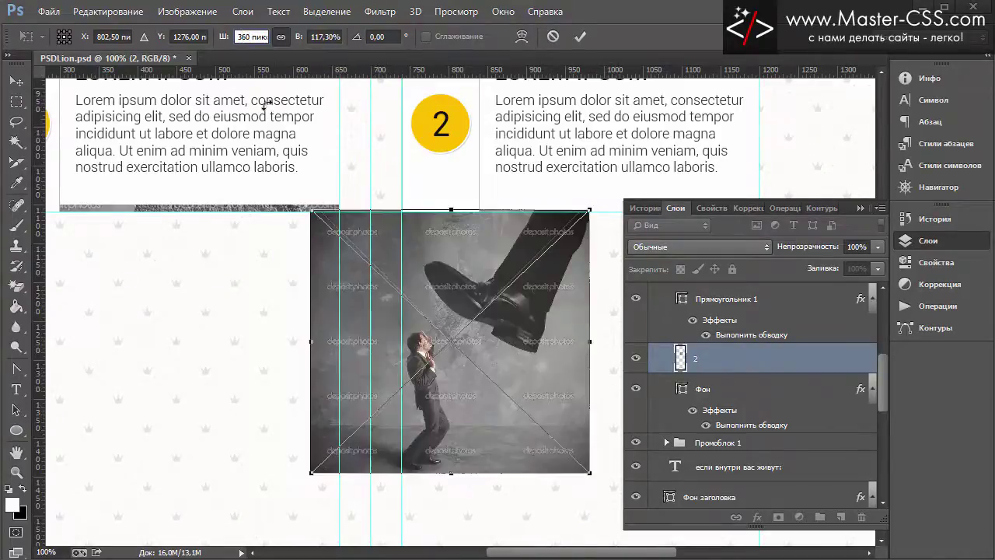
{"action": "left_click_drag", "start_coordinate": [463, 264], "coordinate": [634, 178]}
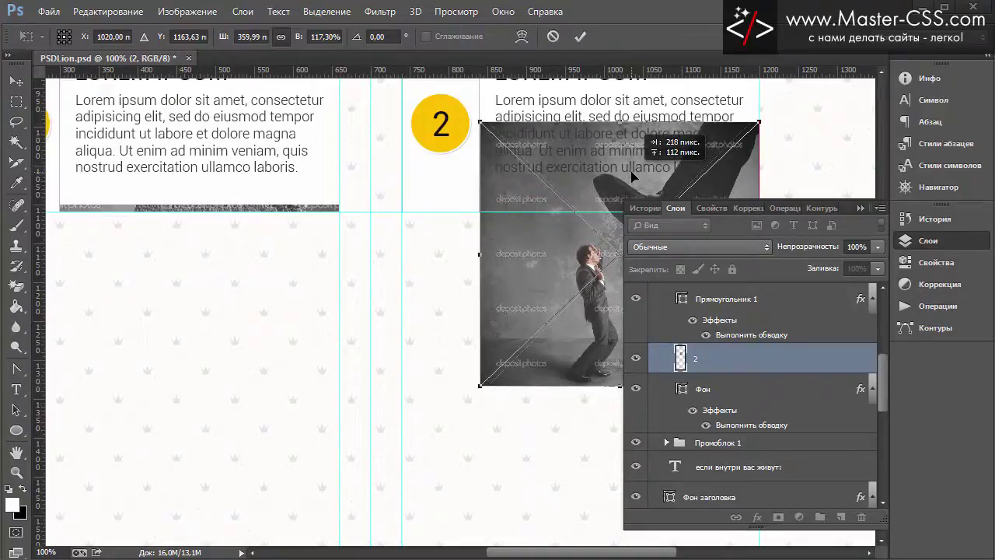
{"action": "double_click", "coordinate": [252, 35]}
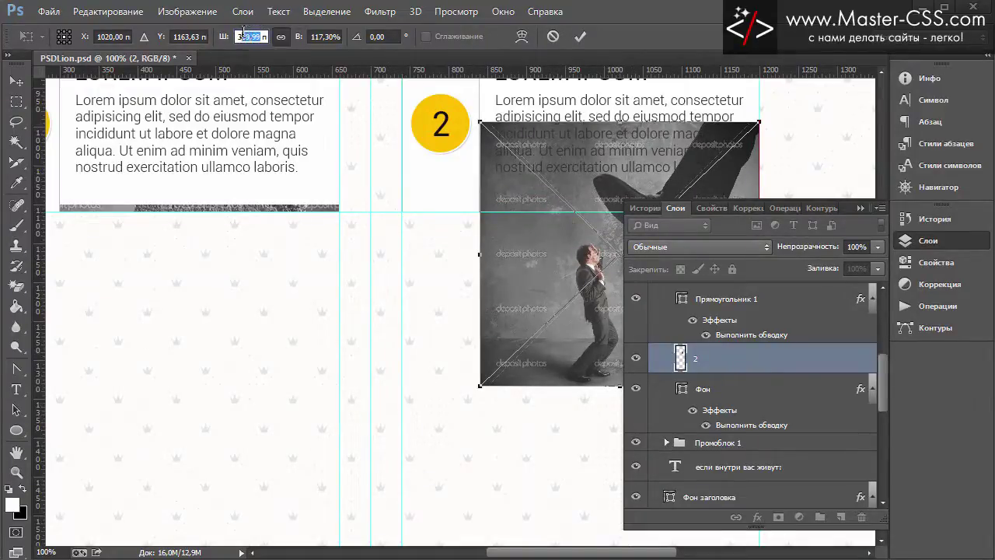
{"action": "type", "text": "368"}
{"action": "key", "text": "Return"}
{"action": "key", "text": "Return"}
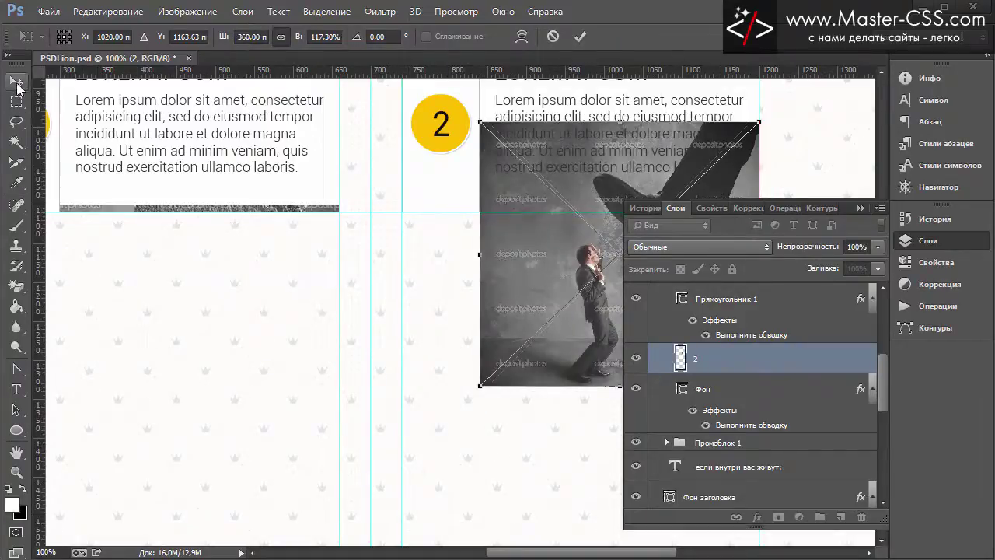
{"action": "left_click", "coordinate": [17, 82]}
Step: Commit the photo and move it up into the second card, nudged slightly lower
{"action": "left_click", "coordinate": [389, 227]}
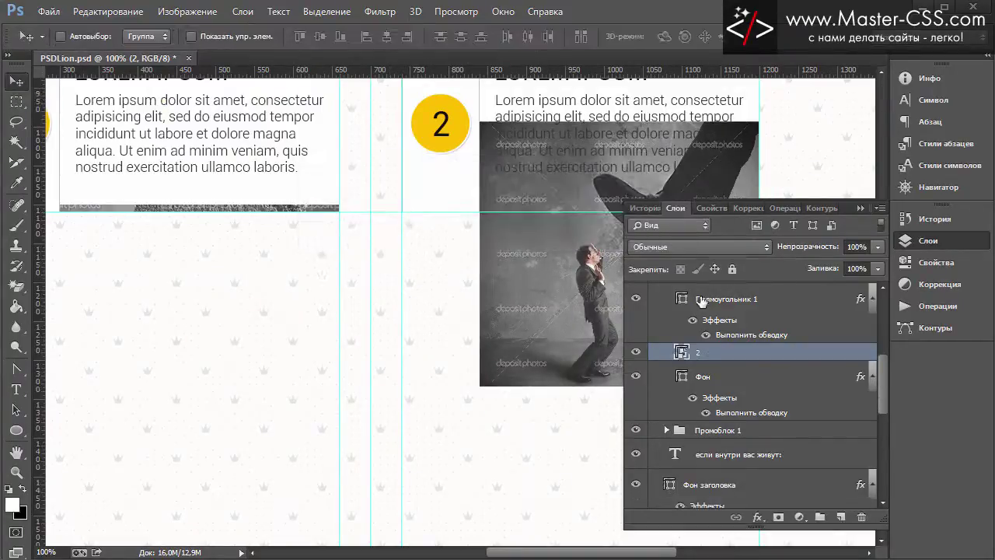
{"action": "scroll", "coordinate": [386, 318], "scroll_direction": "up", "scroll_amount": 2}
{"action": "scroll", "coordinate": [504, 355], "scroll_direction": "up", "scroll_amount": 3}
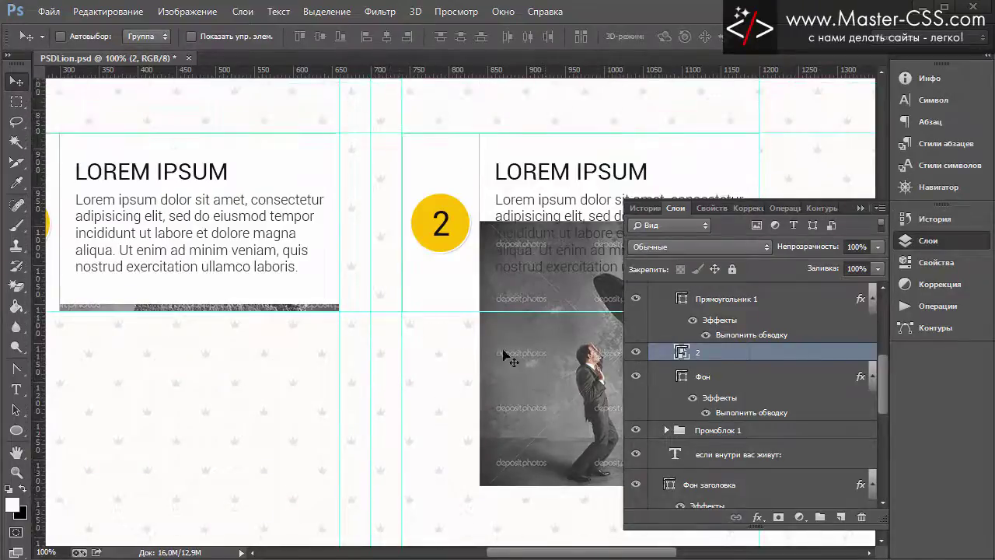
{"action": "left_click_drag", "start_coordinate": [545, 381], "coordinate": [546, 237]}
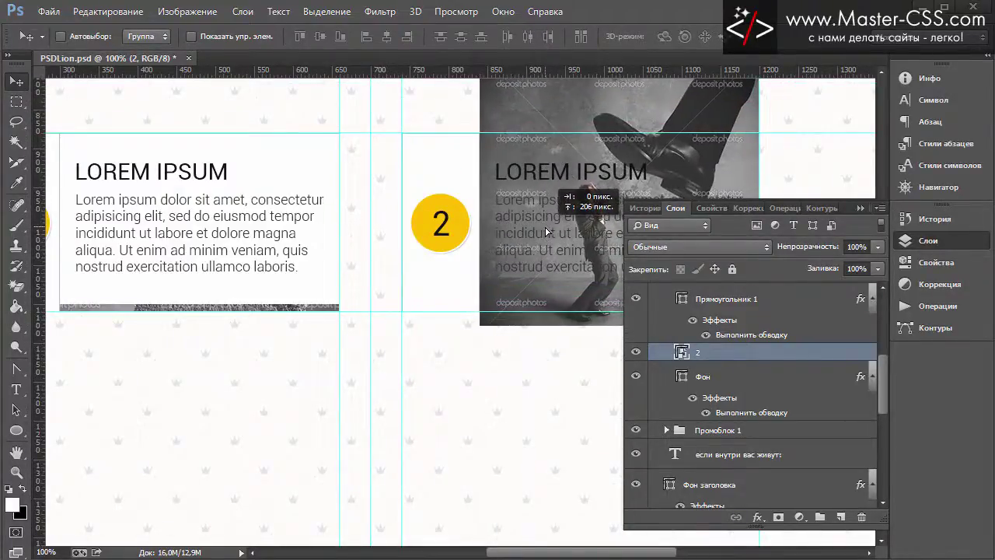
{"action": "left_click_drag", "start_coordinate": [546, 236], "coordinate": [545, 246]}
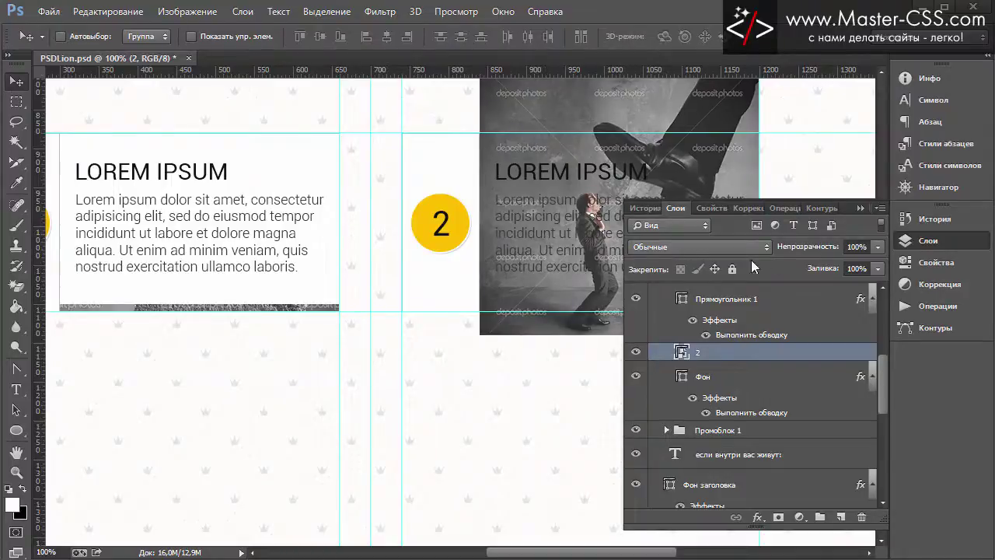
{"action": "left_click", "coordinate": [859, 209]}
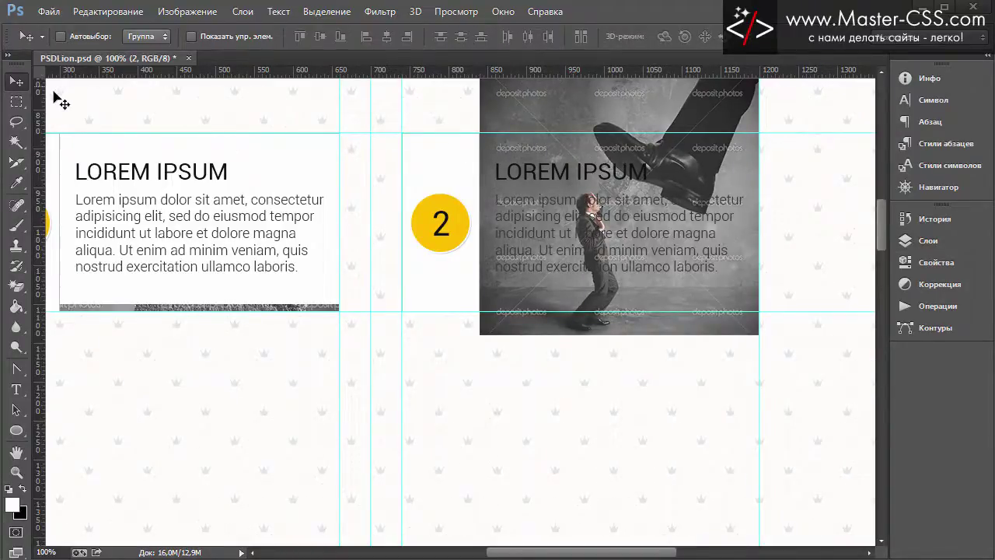
{"action": "left_click", "coordinate": [16, 101]}
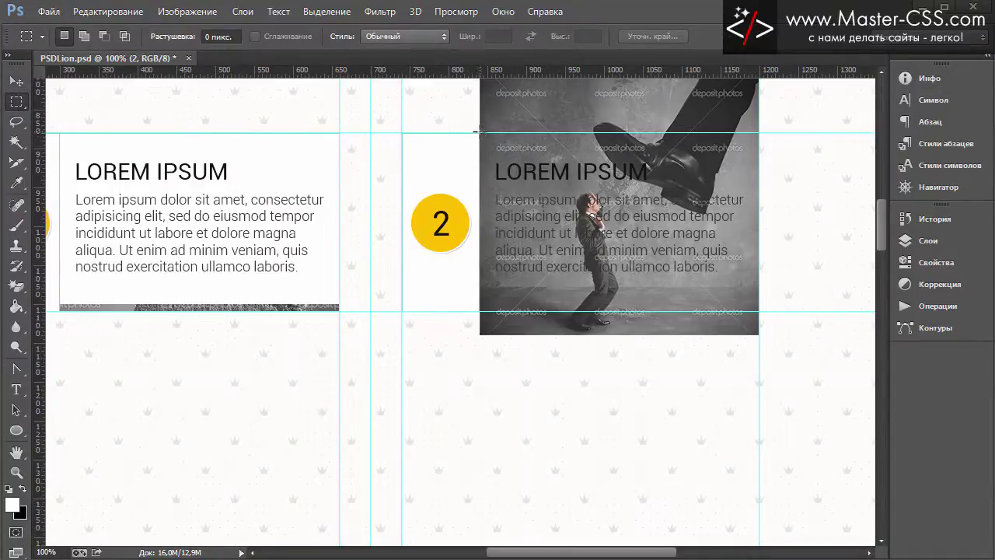
Step: Rasterize layer 2 and try erasing the text-box area, then undo it
{"action": "left_click_drag", "start_coordinate": [480, 132], "coordinate": [761, 312]}
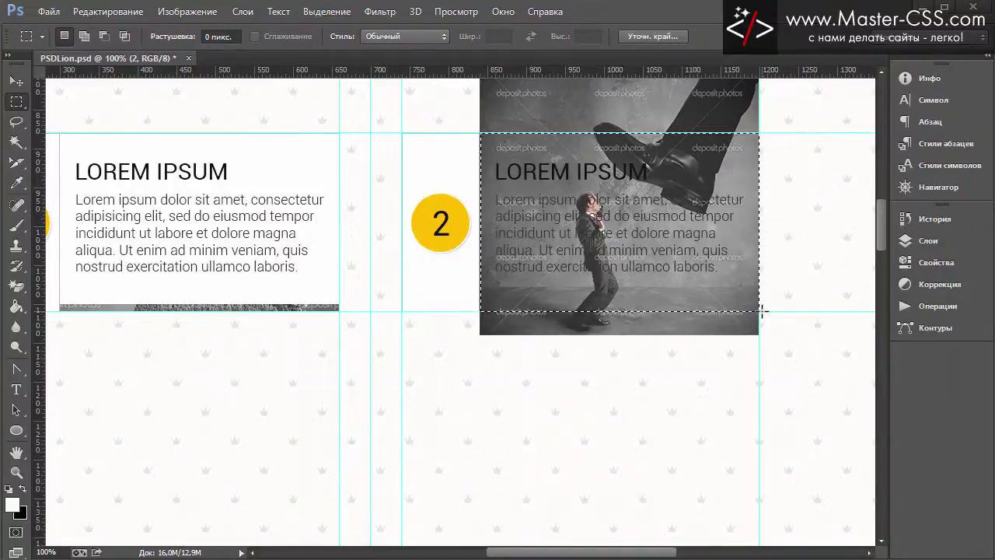
{"action": "left_click", "coordinate": [929, 241]}
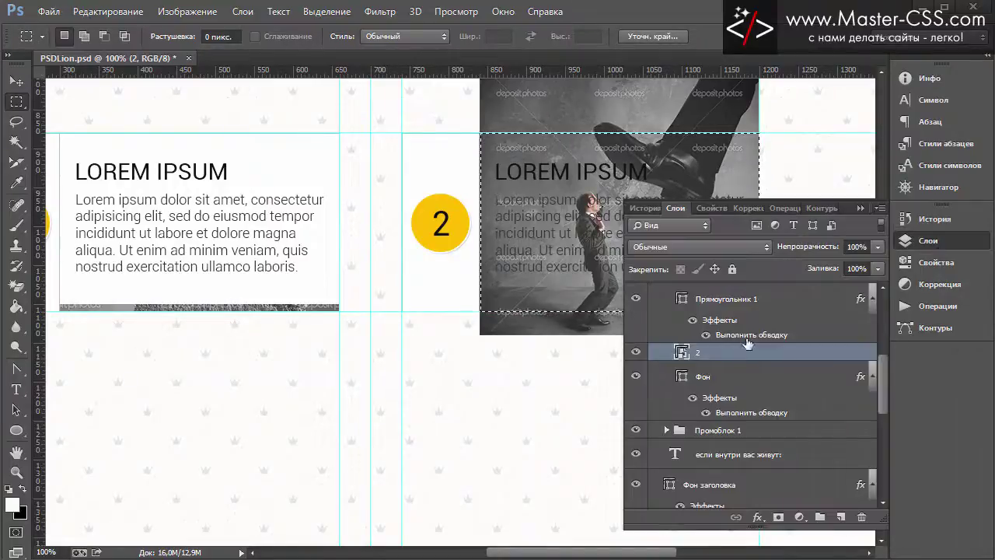
{"action": "right_click", "coordinate": [719, 356]}
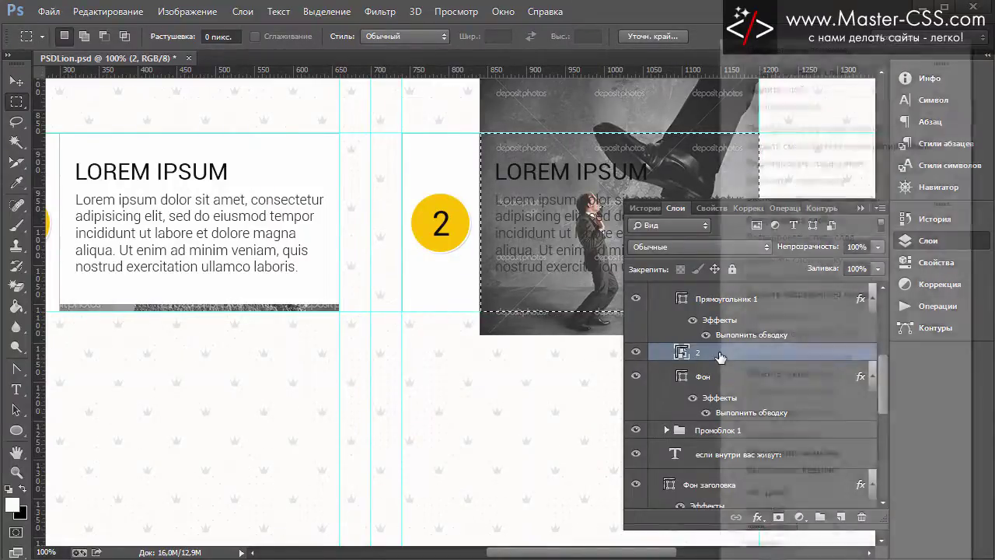
{"action": "left_click", "coordinate": [801, 220]}
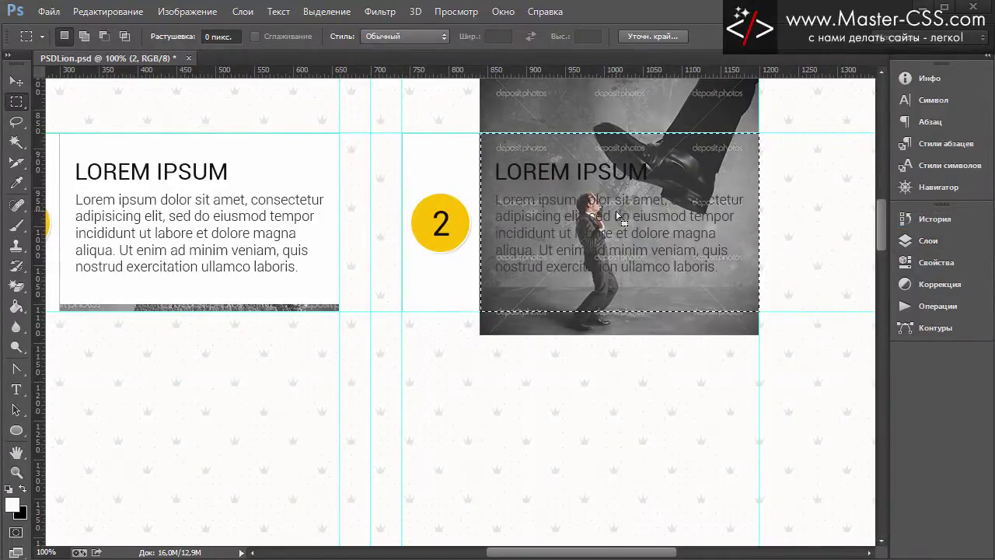
{"action": "key", "text": "Delete"}
{"action": "key", "text": "ctrl+d"}
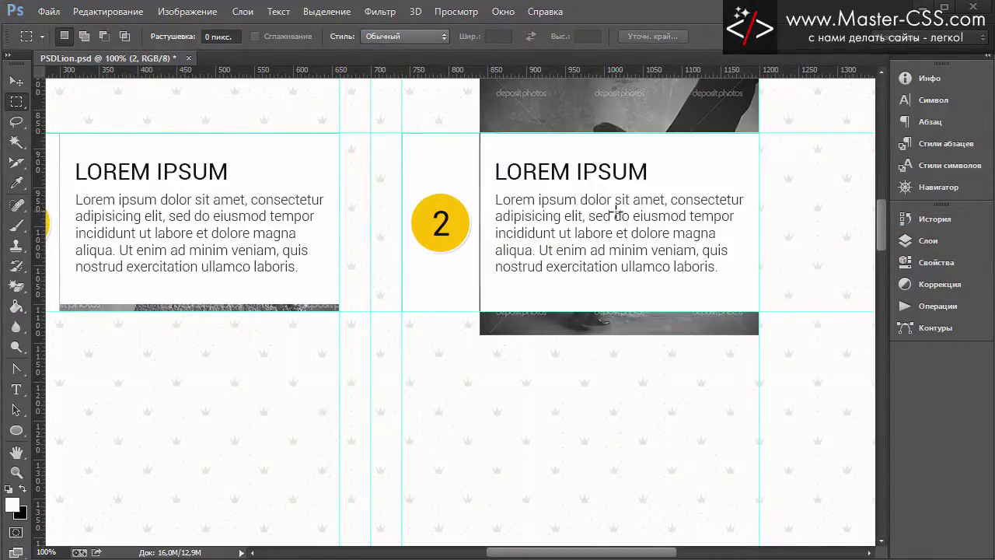
{"action": "key", "text": "ctrl+alt+z"}
{"action": "key", "text": "ctrl+alt+z"}
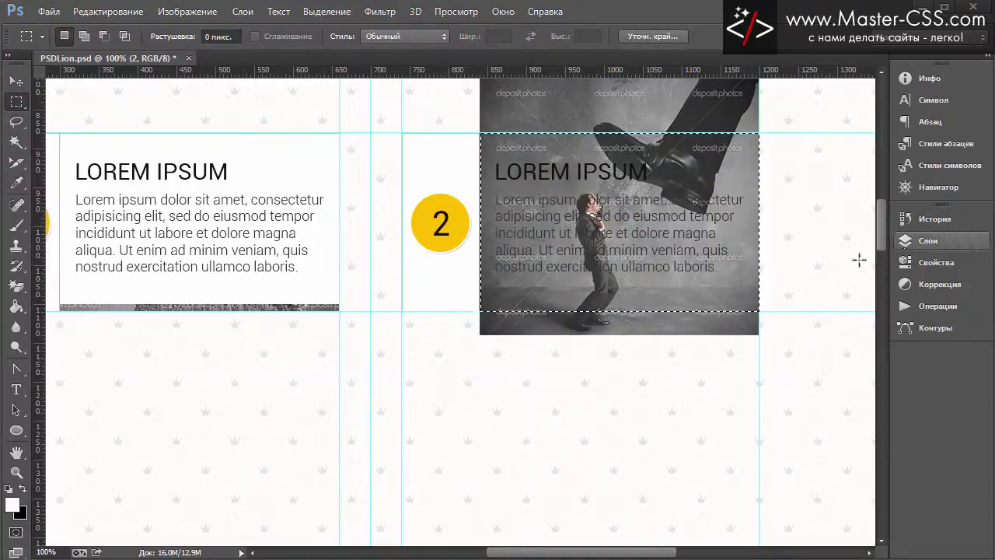
{"action": "key", "text": "ctrl+d"}
Step: Nudge the second card's photo into alignment with the grid shown
{"action": "left_click", "coordinate": [921, 240]}
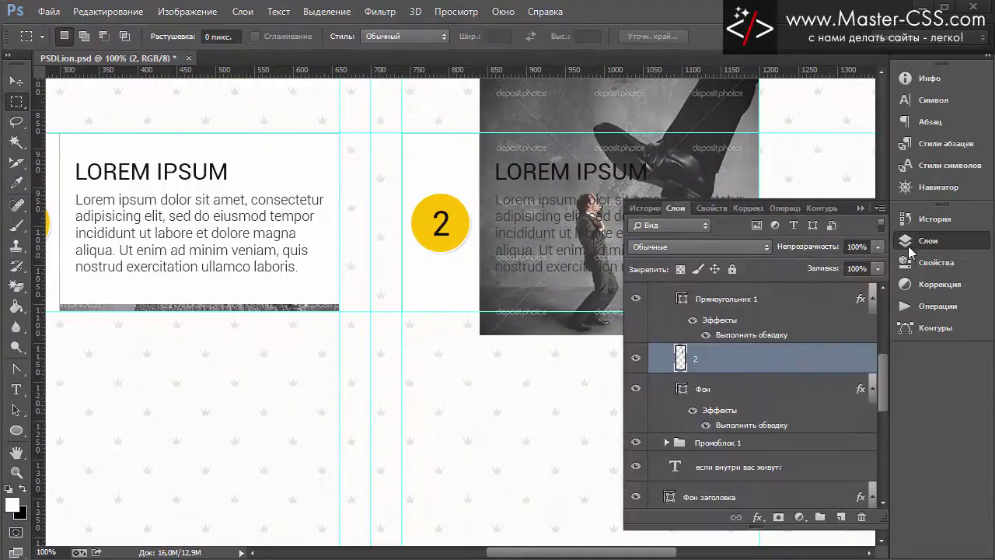
{"action": "left_click", "coordinate": [16, 81]}
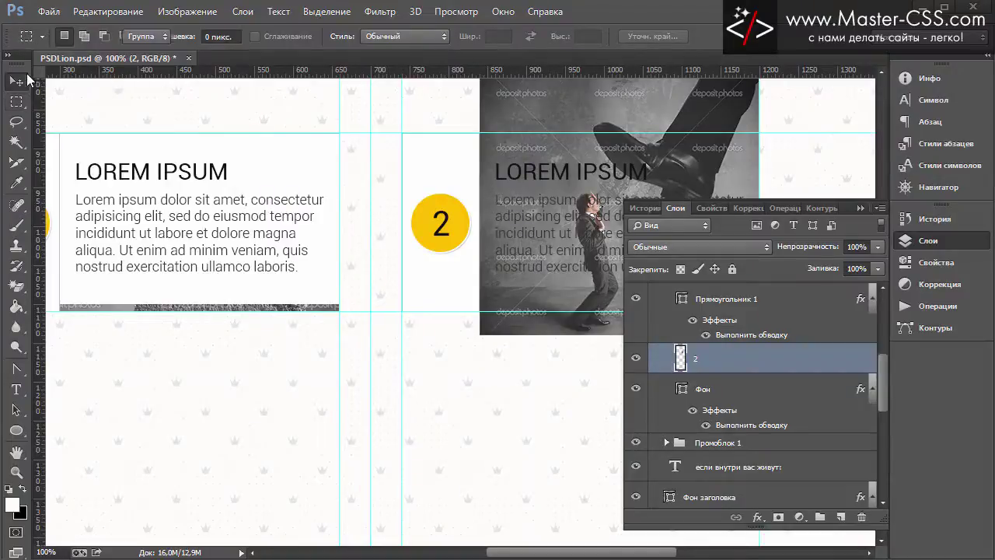
{"action": "left_click_drag", "start_coordinate": [514, 115], "coordinate": [511, 114]}
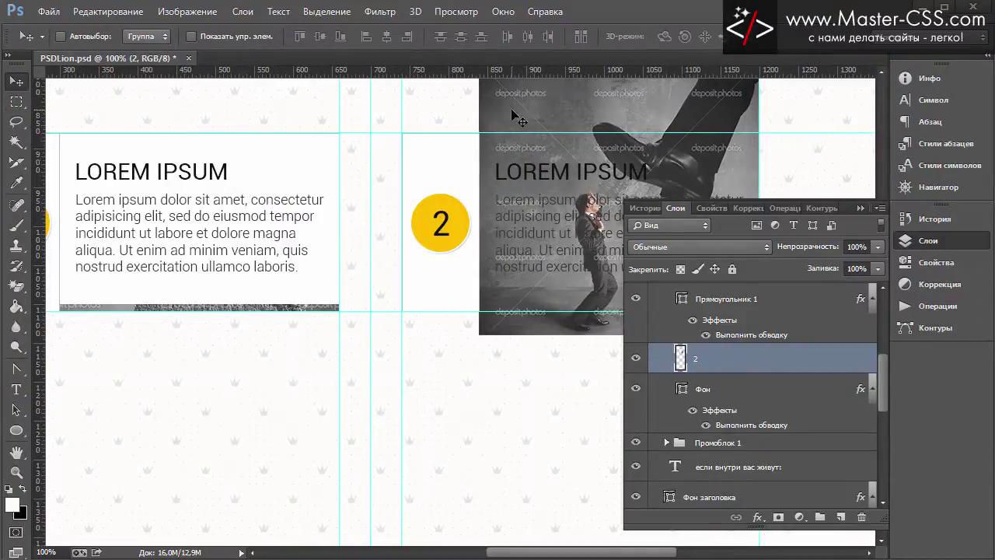
{"action": "key", "text": "ctrl+apostrophe"}
{"action": "left_click_drag", "start_coordinate": [520, 101], "coordinate": [515, 102]}
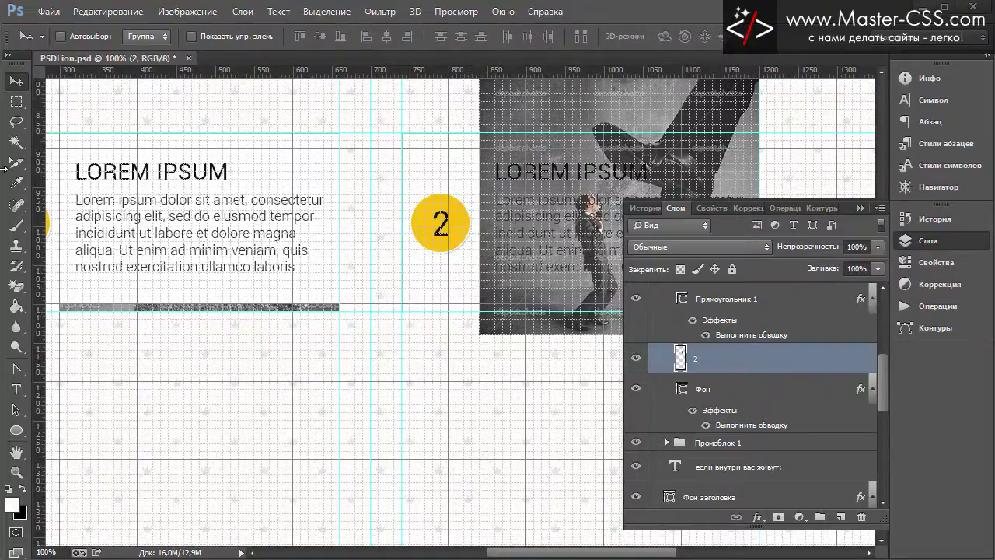
Step: Erase the 360×230 area of the photo covering the text box
{"action": "left_click", "coordinate": [15, 102]}
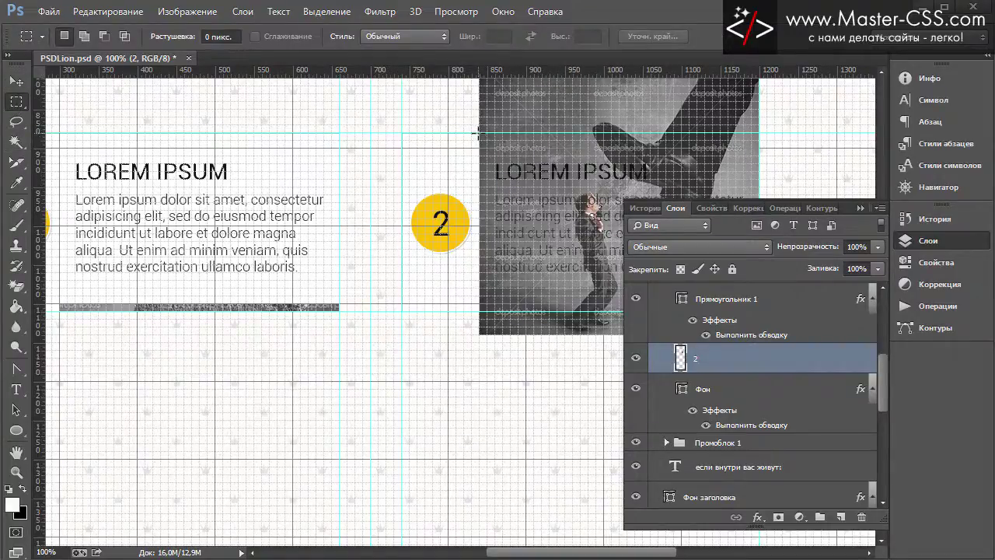
{"action": "left_click_drag", "start_coordinate": [478, 133], "coordinate": [760, 314]}
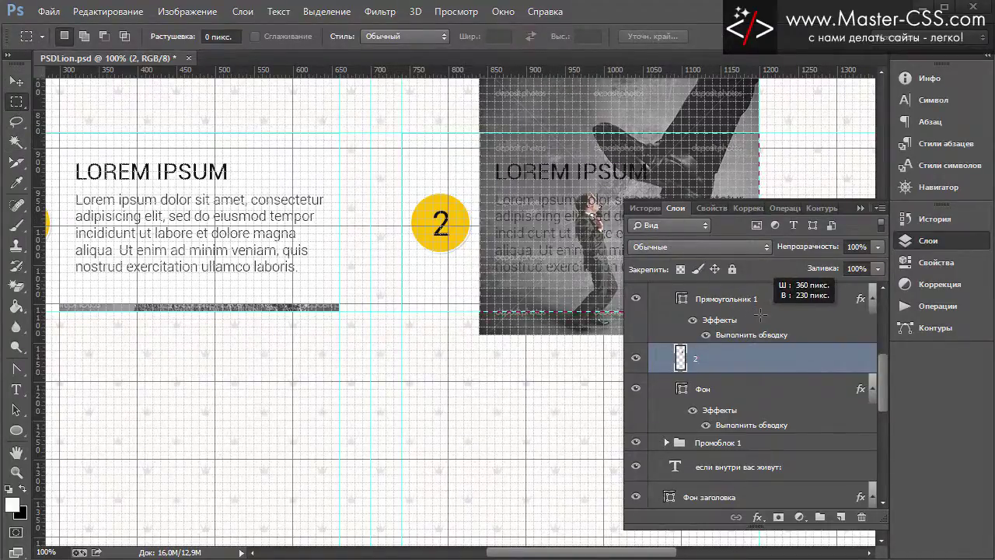
{"action": "left_click_drag", "start_coordinate": [760, 314], "coordinate": [759, 311]}
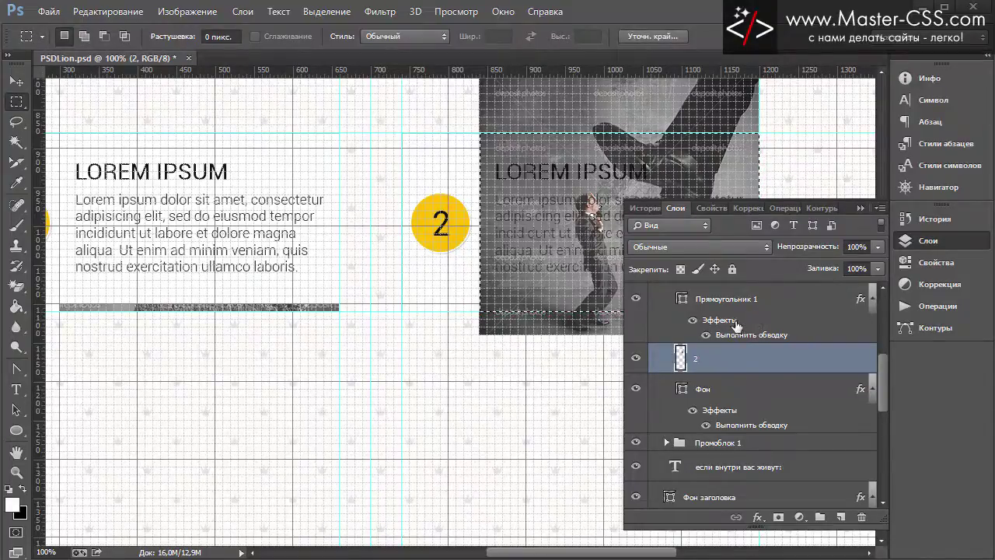
{"action": "key", "text": "Delete"}
{"action": "key", "text": "ctrl+d"}
{"action": "left_click", "coordinate": [861, 208]}
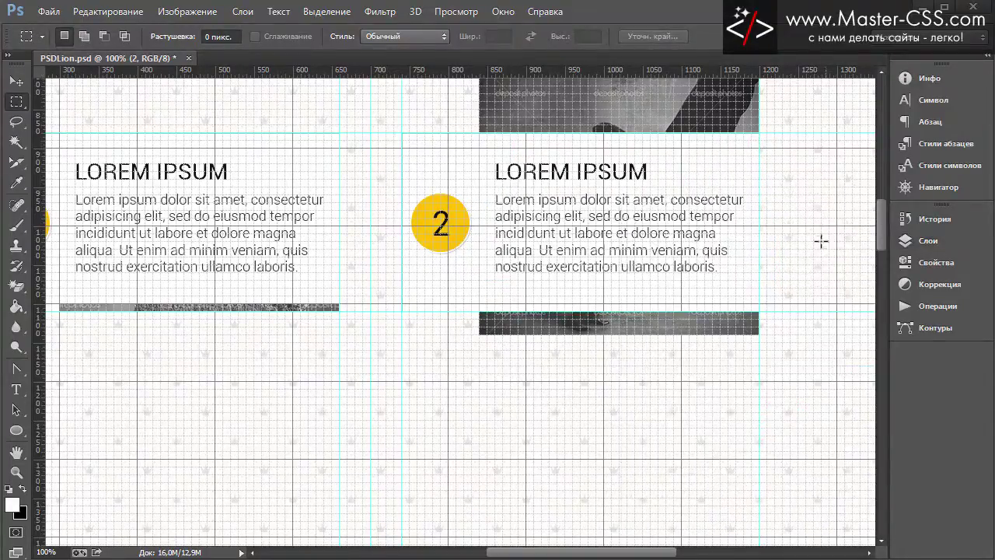
{"action": "scroll", "coordinate": [793, 269], "scroll_direction": "up", "scroll_amount": 2}
Step: Delete the cut layer 2 and paste the photo as new layer Слой 2
{"action": "left_click", "coordinate": [905, 243]}
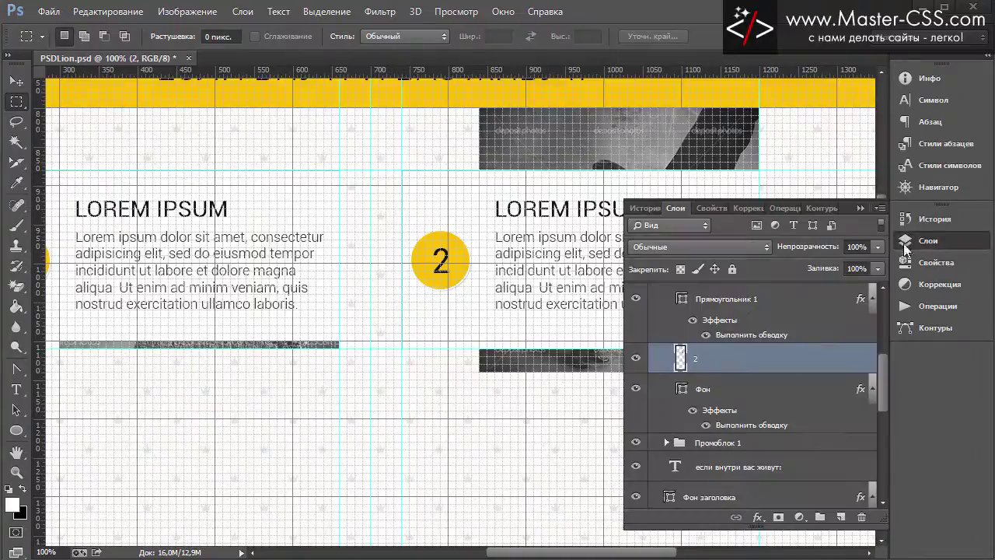
{"action": "key", "text": "Delete"}
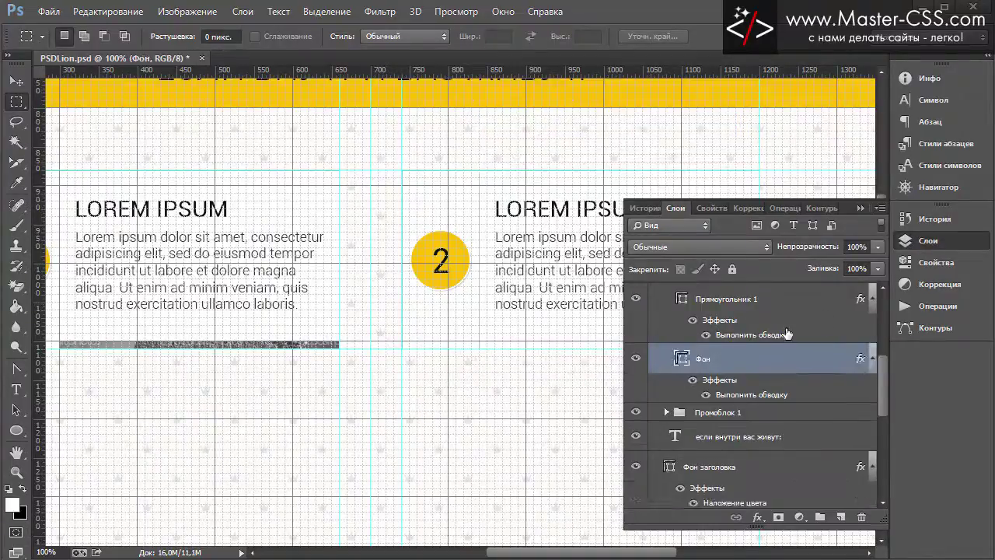
{"action": "key", "text": "ctrl+v"}
{"action": "scroll", "coordinate": [560, 405], "scroll_direction": "down", "scroll_amount": 3}
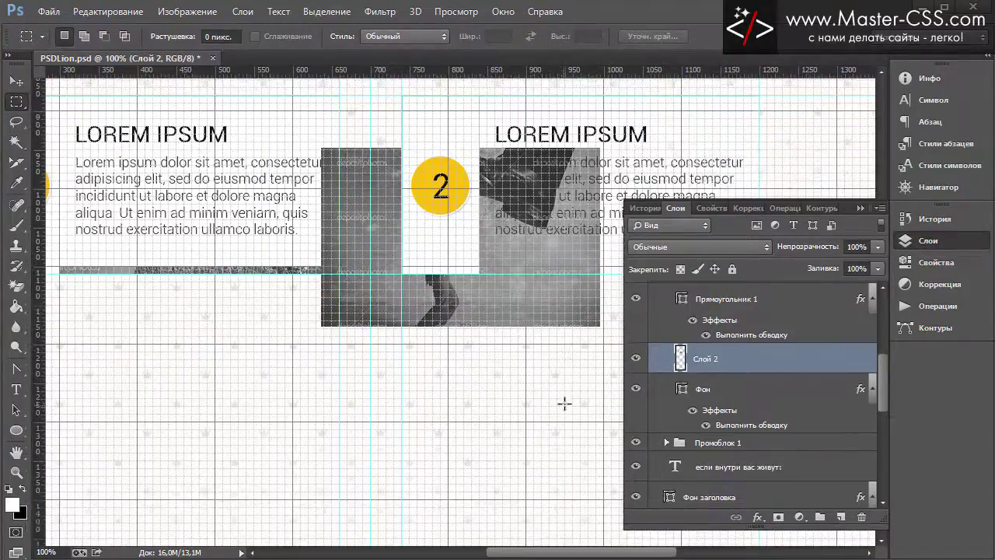
{"action": "scroll", "coordinate": [564, 403], "scroll_direction": "down", "scroll_amount": 3}
Step: Move Слой 2 onto the second card over its LOREM IPSUM text block
{"action": "left_click", "coordinate": [15, 81]}
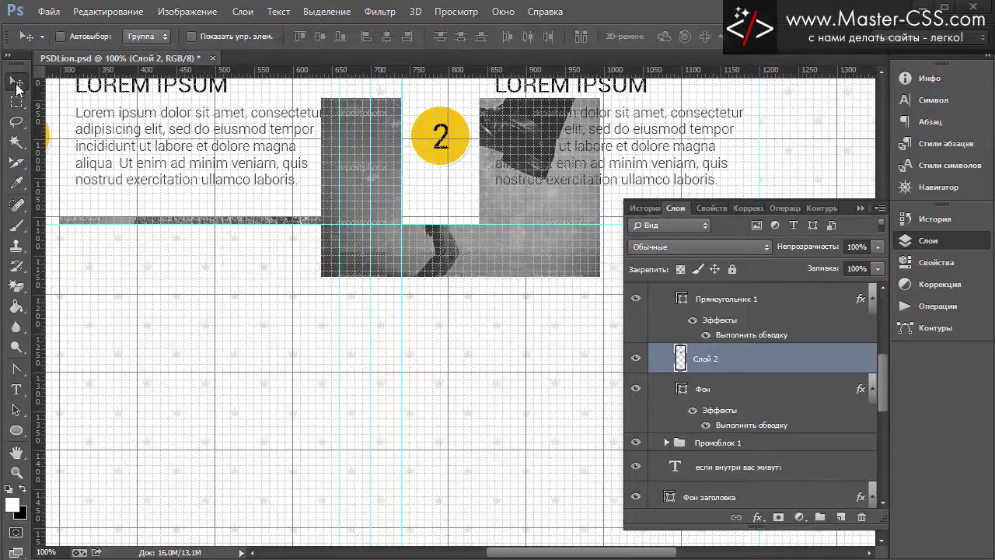
{"action": "scroll", "coordinate": [205, 318], "scroll_direction": "up", "scroll_amount": 2}
{"action": "mouse_move", "coordinate": [356, 188]}
{"action": "left_mouse_down"}
{"action": "mouse_move", "coordinate": [391, 183]}
{"action": "mouse_move", "coordinate": [503, 121]}
{"action": "left_mouse_up"}
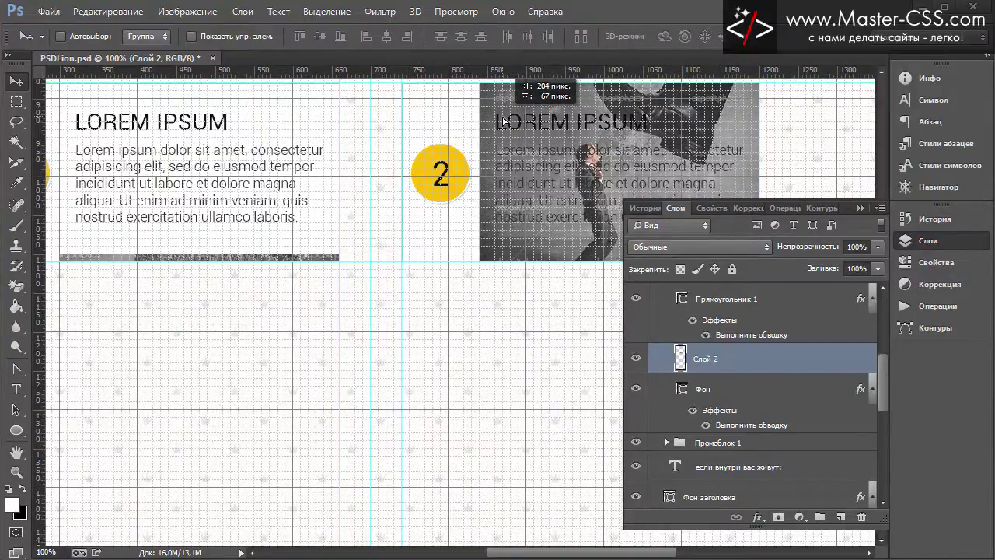
{"action": "scroll", "coordinate": [500, 333], "scroll_direction": "up", "scroll_amount": 1}
{"action": "scroll", "coordinate": [497, 334], "scroll_direction": "down", "scroll_amount": 2}
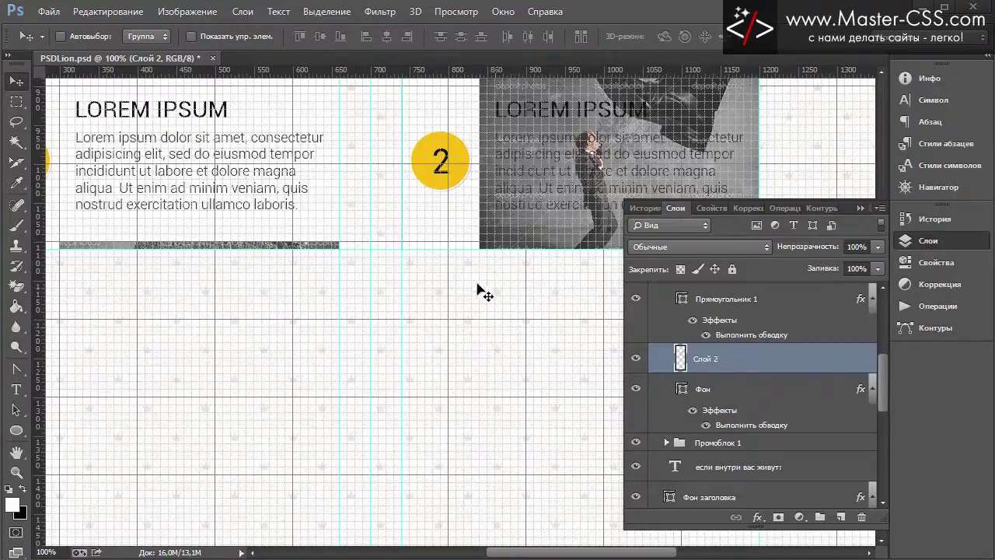
{"action": "scroll", "coordinate": [476, 289], "scroll_direction": "up", "scroll_amount": 3}
{"action": "scroll", "coordinate": [786, 413], "scroll_direction": "up", "scroll_amount": 3}
Step: Move Слой 2 to the top of Промоблок 2 above the text and lower its opacity to 88%
{"action": "scroll", "coordinate": [786, 413], "scroll_direction": "up", "scroll_amount": 2}
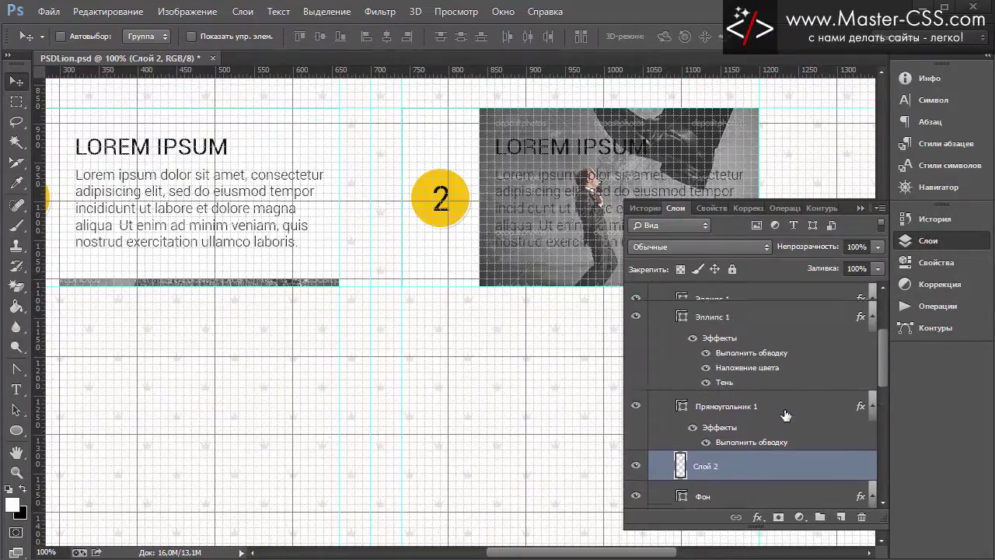
{"action": "scroll", "coordinate": [788, 424], "scroll_direction": "up", "scroll_amount": 1}
{"action": "mouse_move", "coordinate": [761, 499]}
{"action": "left_mouse_down"}
{"action": "mouse_move", "coordinate": [785, 399]}
{"action": "mouse_move", "coordinate": [775, 331]}
{"action": "left_mouse_up"}
{"action": "left_click_drag", "start_coordinate": [774, 328], "coordinate": [774, 322]}
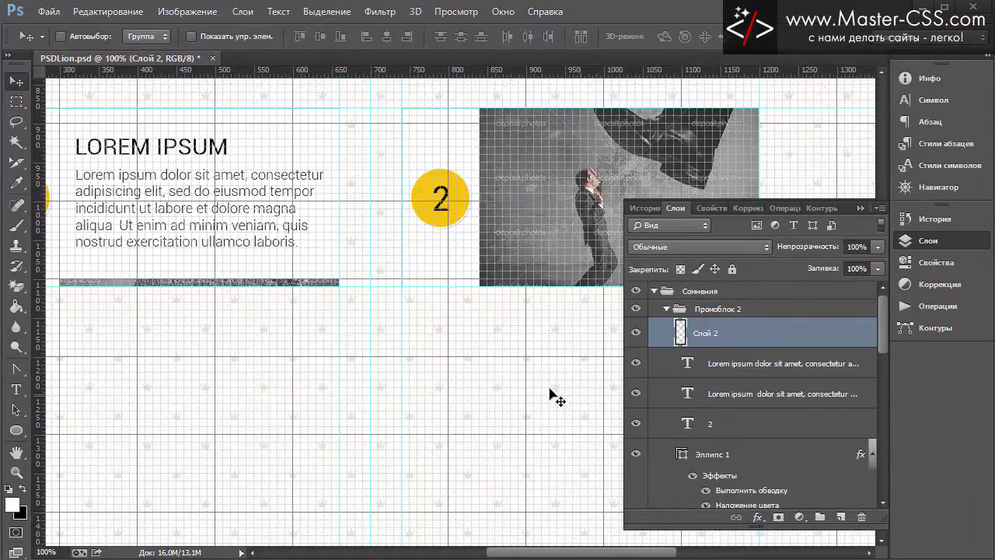
{"action": "scroll", "coordinate": [551, 395], "scroll_direction": "down", "scroll_amount": 1}
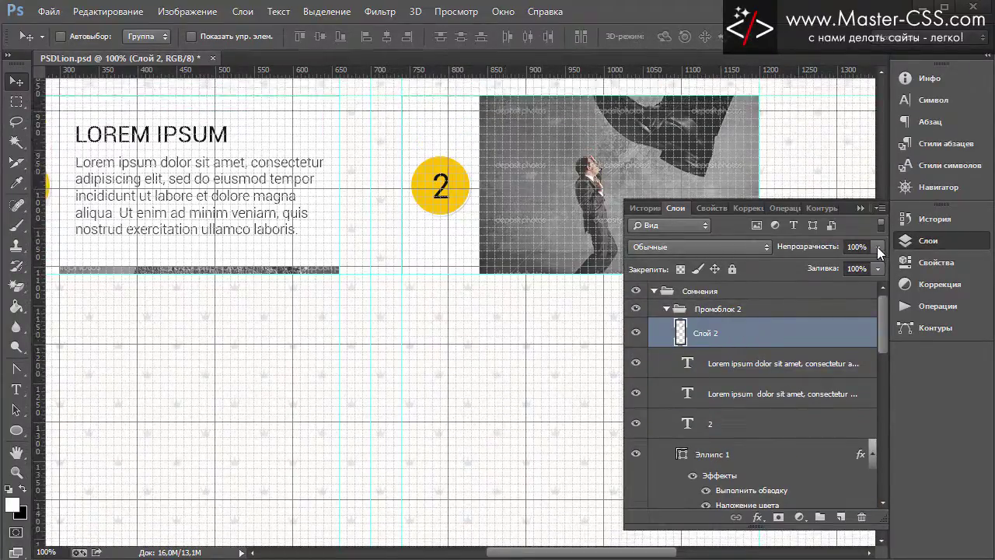
{"action": "left_click_drag", "start_coordinate": [876, 246], "coordinate": [868, 261]}
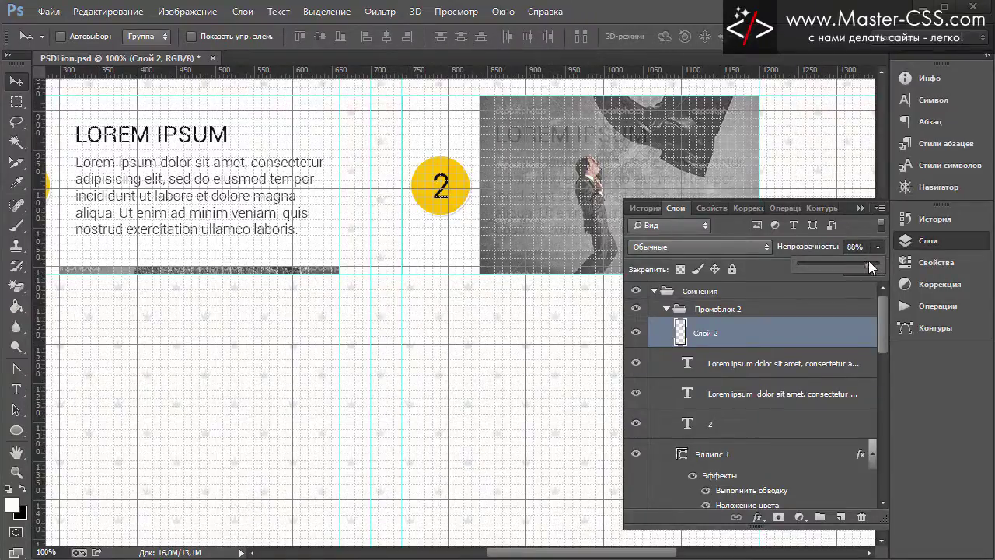
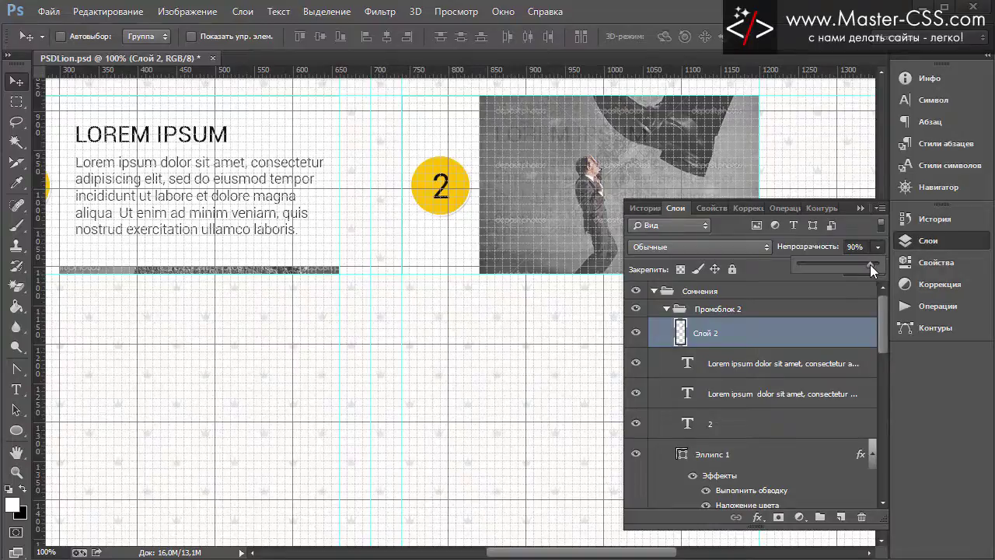
Step: Close the Layers panel and hide the grid and guides to preview the promo rows
{"action": "left_click", "coordinate": [860, 208]}
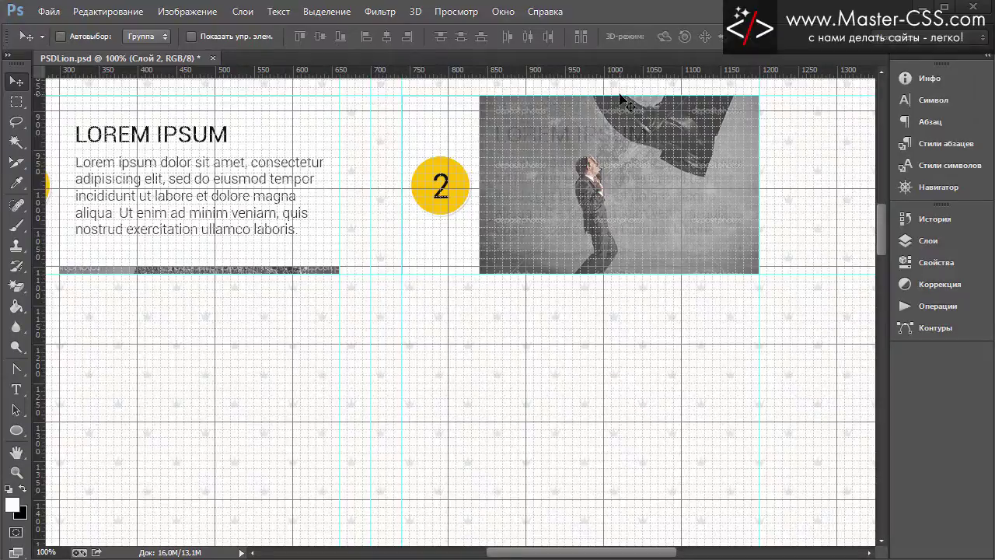
{"action": "key", "text": "ctrl+h"}
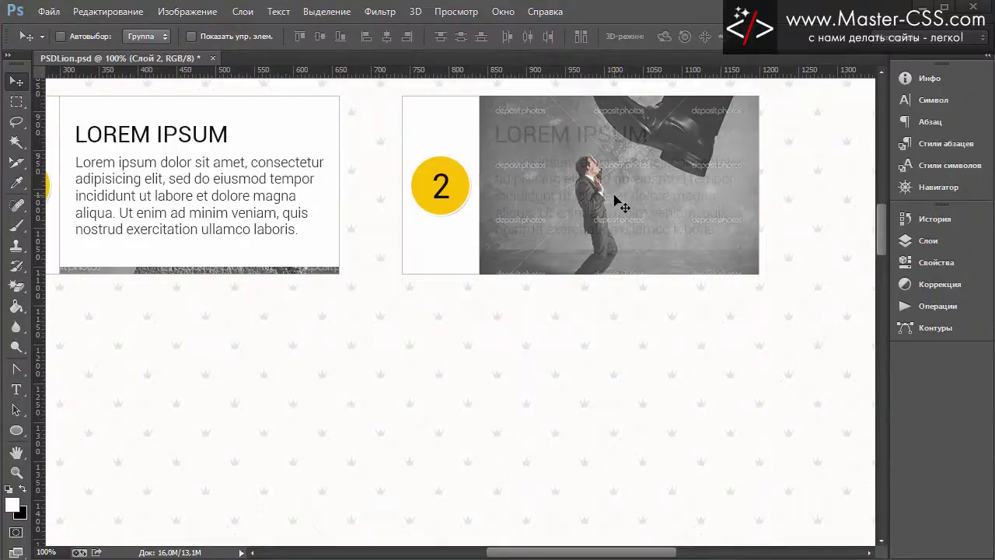
Step: Show the guides, scroll promo block 1 into view, and show the grid again
{"action": "scroll", "coordinate": [418, 191], "scroll_direction": "up", "scroll_amount": 2}
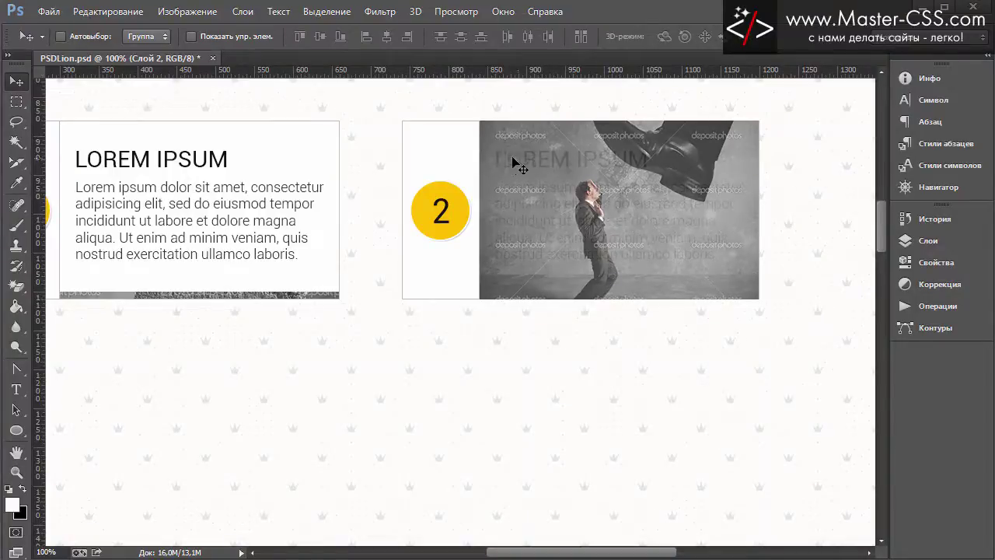
{"action": "scroll", "coordinate": [728, 204], "scroll_direction": "down", "scroll_amount": 2}
{"action": "scroll", "coordinate": [661, 210], "scroll_direction": "down", "scroll_amount": 1}
{"action": "scroll", "coordinate": [595, 216], "scroll_direction": "up", "scroll_amount": 3}
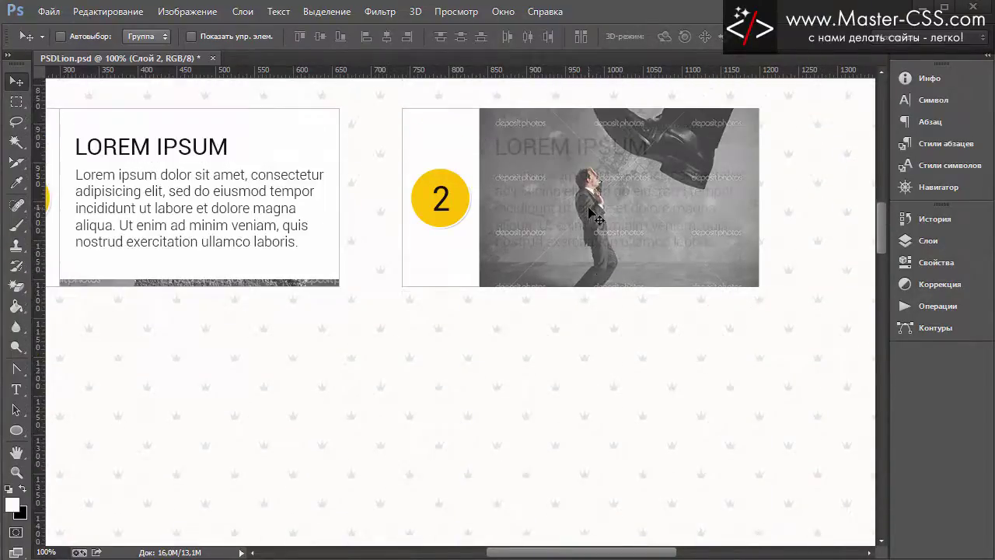
{"action": "key", "text": "ctrl+semicolon"}
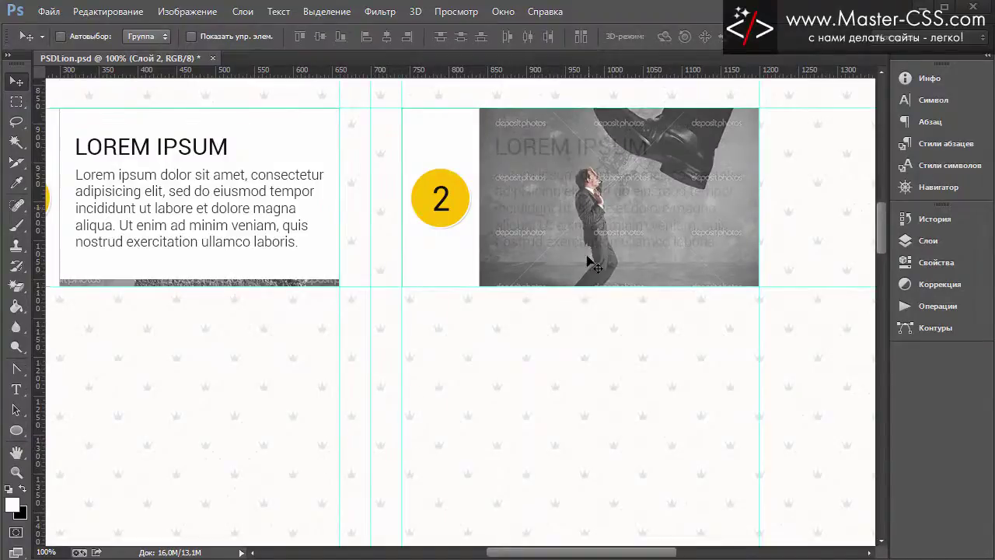
{"action": "mouse_move", "coordinate": [611, 552]}
{"action": "left_mouse_down"}
{"action": "mouse_move", "coordinate": [528, 553]}
{"action": "mouse_move", "coordinate": [592, 554]}
{"action": "left_mouse_up"}
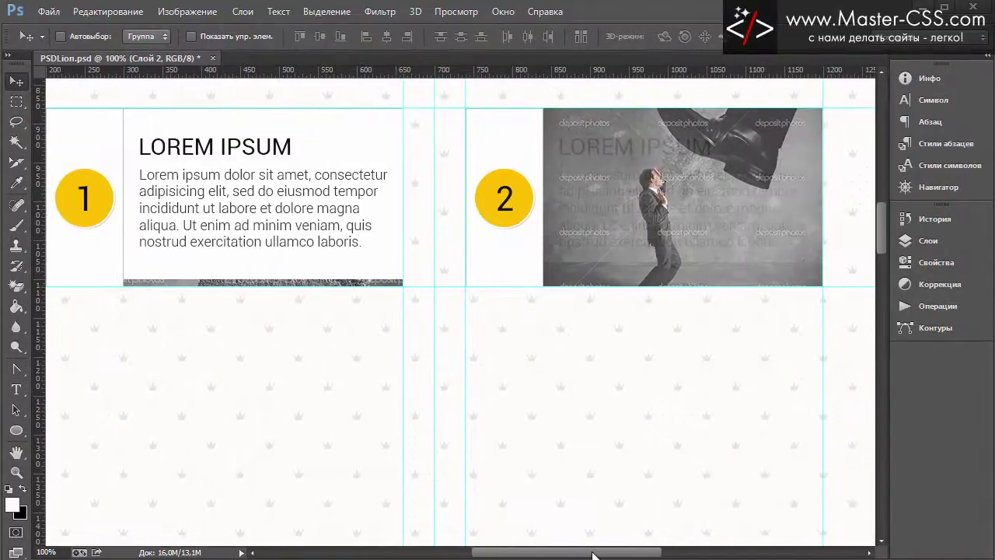
{"action": "mouse_move", "coordinate": [883, 230]}
{"action": "left_mouse_down"}
{"action": "mouse_move", "coordinate": [884, 207]}
{"action": "mouse_move", "coordinate": [886, 230]}
{"action": "left_mouse_up"}
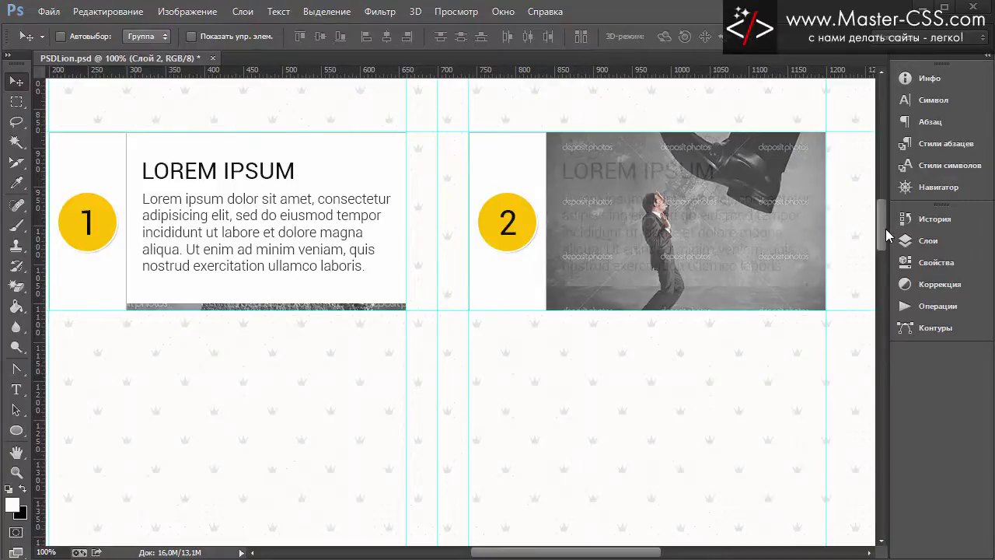
{"action": "key", "text": "ctrl+apostrophe"}
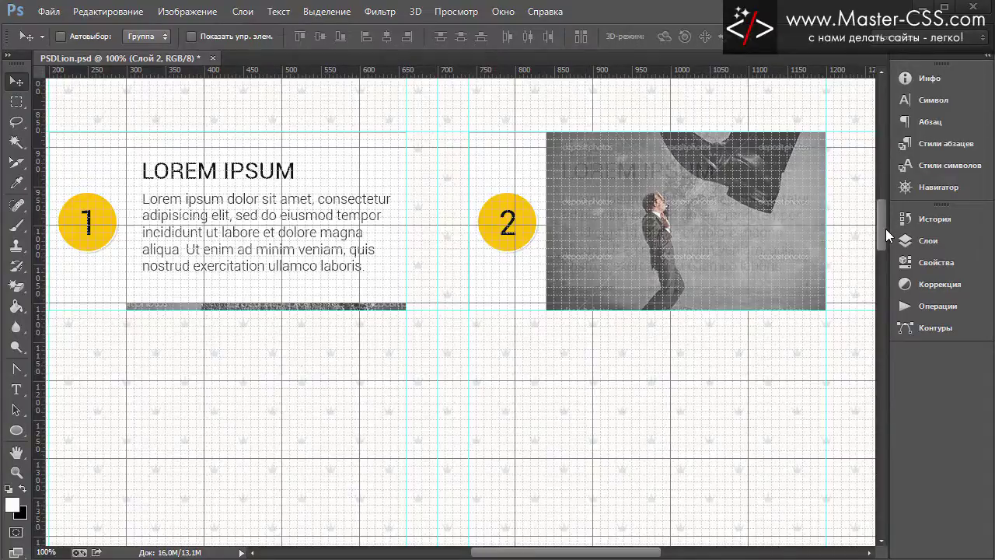
Step: Add a horizontal guide below the promo rows, lowered to about 1150 px
{"action": "left_click_drag", "start_coordinate": [592, 553], "coordinate": [575, 554]}
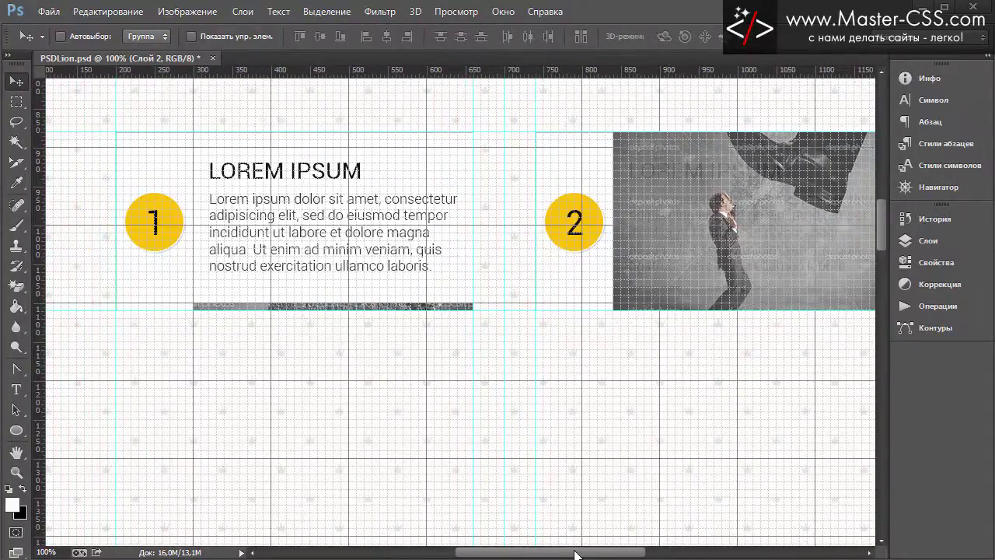
{"action": "scroll", "coordinate": [533, 298], "scroll_direction": "down", "scroll_amount": 2}
{"action": "scroll", "coordinate": [492, 280], "scroll_direction": "down", "scroll_amount": 2}
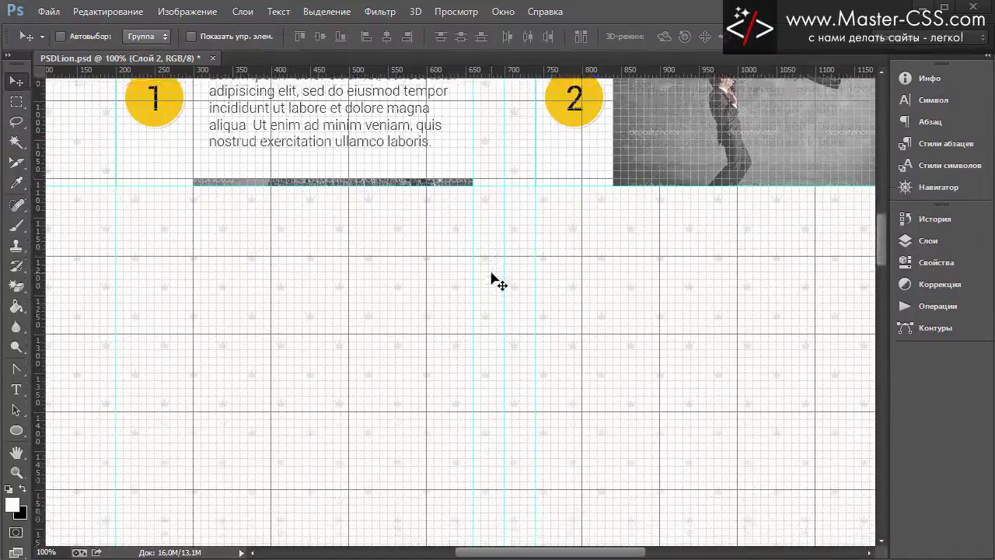
{"action": "scroll", "coordinate": [491, 277], "scroll_direction": "up", "scroll_amount": 3}
{"action": "scroll", "coordinate": [492, 277], "scroll_direction": "up", "scroll_amount": 1}
{"action": "scroll", "coordinate": [583, 226], "scroll_direction": "down", "scroll_amount": 1}
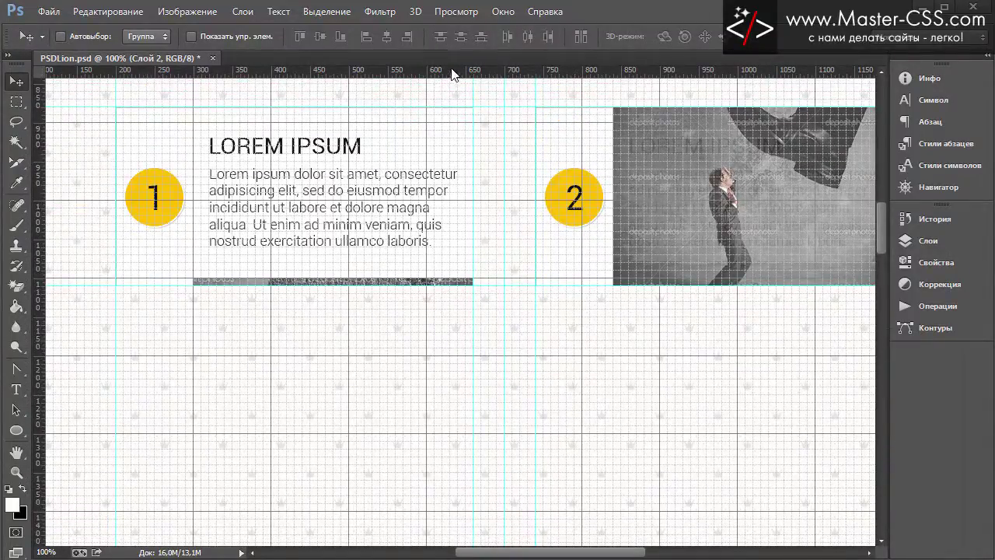
{"action": "left_click_drag", "start_coordinate": [452, 74], "coordinate": [463, 290]}
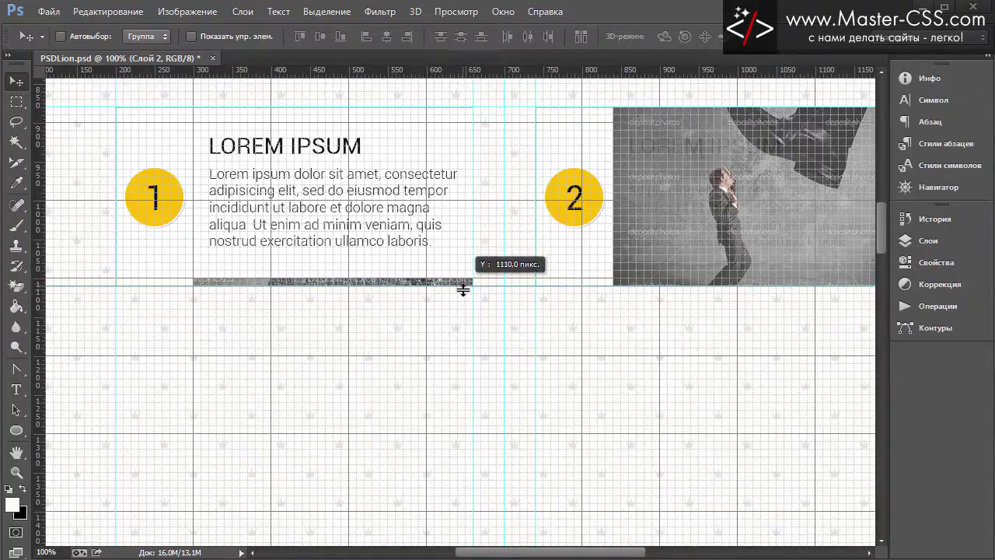
{"action": "left_click_drag", "start_coordinate": [463, 290], "coordinate": [467, 349]}
Step: Add a second horizontal guide further down, placed at about Y 1330 px
{"action": "scroll", "coordinate": [700, 389], "scroll_direction": "down", "scroll_amount": 2}
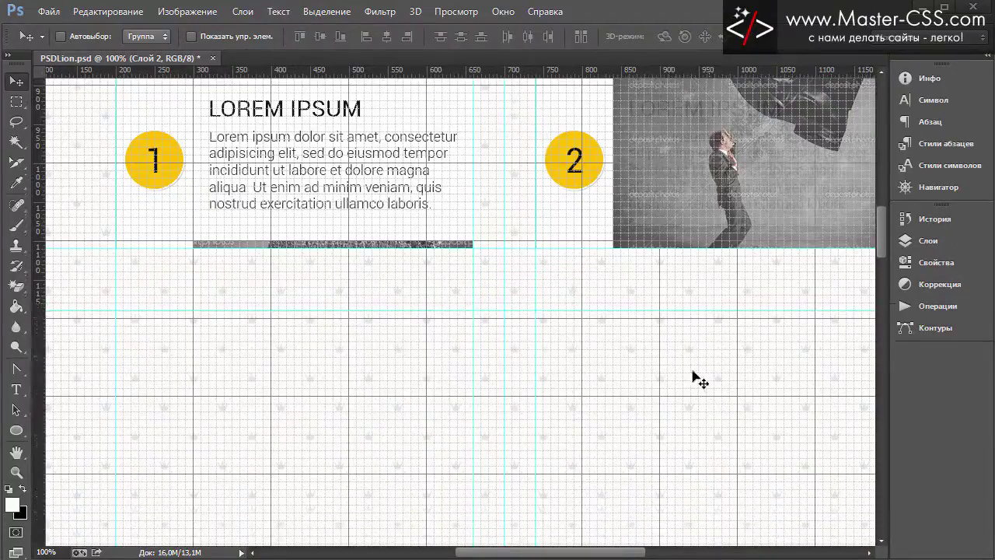
{"action": "scroll", "coordinate": [696, 377], "scroll_direction": "down", "scroll_amount": 1}
{"action": "mouse_move", "coordinate": [485, 74]}
{"action": "left_mouse_down"}
{"action": "mouse_move", "coordinate": [502, 129]}
{"action": "mouse_move", "coordinate": [500, 289]}
{"action": "left_mouse_up"}
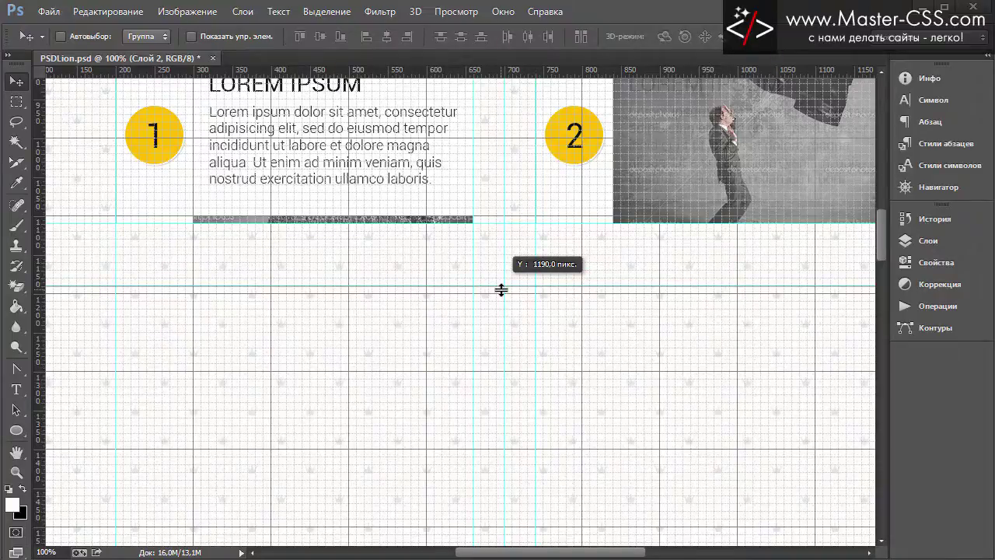
{"action": "mouse_move", "coordinate": [501, 289]}
{"action": "left_mouse_down"}
{"action": "mouse_move", "coordinate": [510, 388]}
{"action": "mouse_move", "coordinate": [506, 285]}
{"action": "left_mouse_up"}
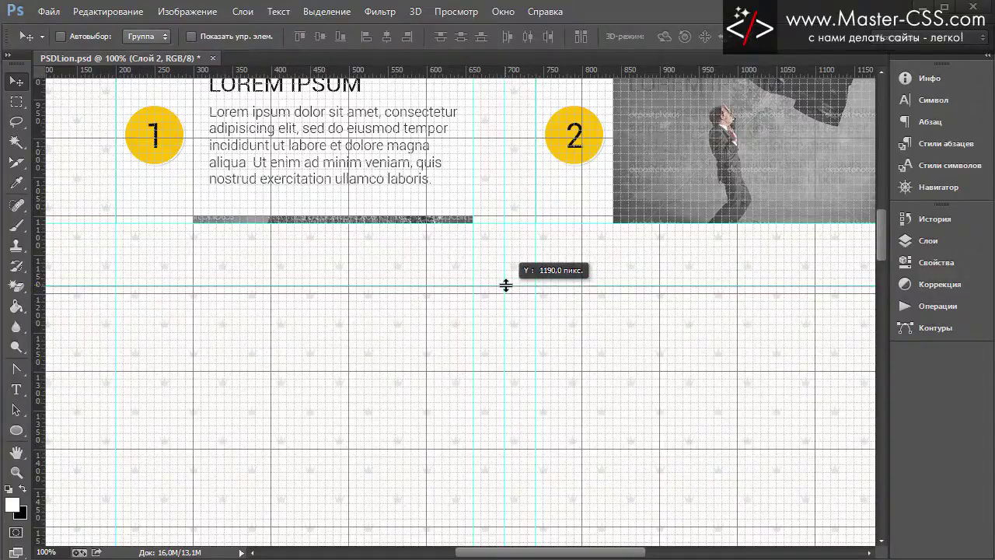
{"action": "left_click_drag", "start_coordinate": [506, 286], "coordinate": [513, 464]}
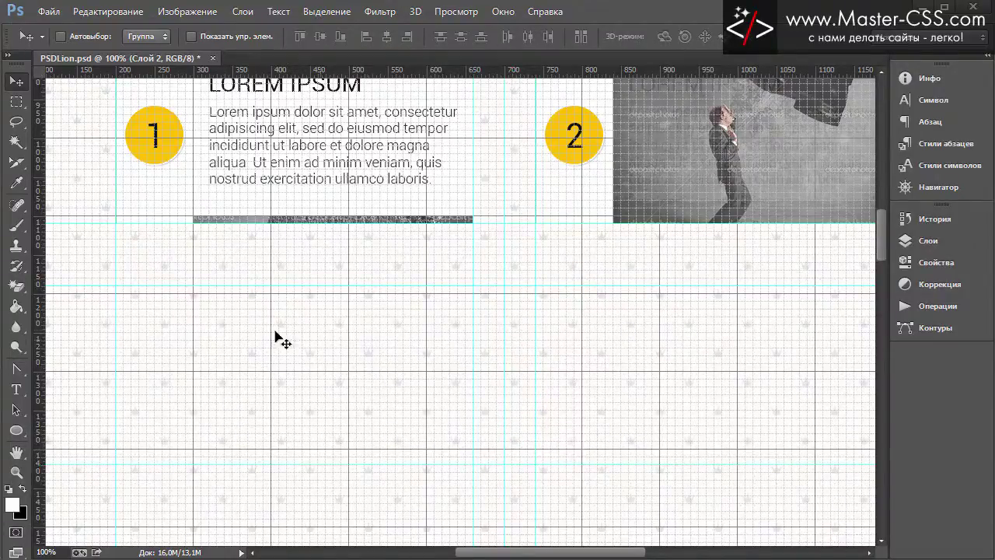
Step: Measure a 310×230 px selection below the rows and add guides at about 1460 and 1500 px
{"action": "left_click", "coordinate": [16, 102]}
{"action": "mouse_move", "coordinate": [116, 286]}
{"action": "left_mouse_down"}
{"action": "mouse_move", "coordinate": [340, 479]}
{"action": "mouse_move", "coordinate": [350, 455]}
{"action": "mouse_move", "coordinate": [473, 464]}
{"action": "left_mouse_up"}
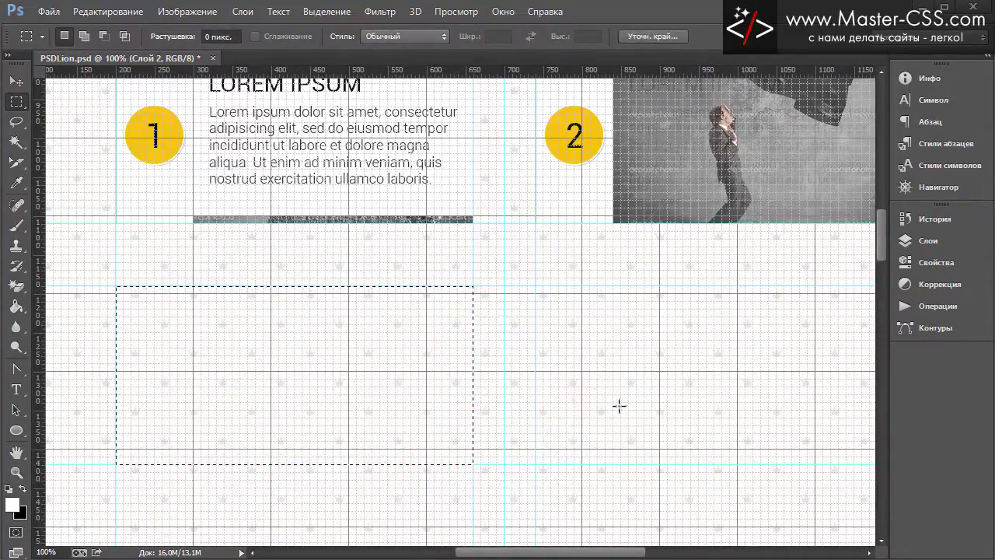
{"action": "scroll", "coordinate": [682, 404], "scroll_direction": "down", "scroll_amount": 3}
{"action": "scroll", "coordinate": [625, 399], "scroll_direction": "down", "scroll_amount": 2}
{"action": "scroll", "coordinate": [625, 396], "scroll_direction": "down", "scroll_amount": 1}
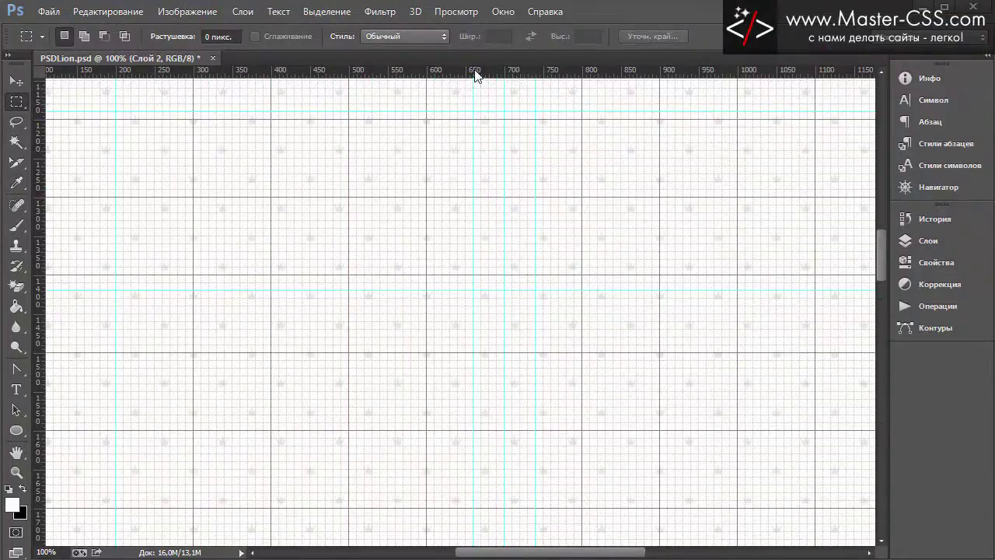
{"action": "mouse_move", "coordinate": [476, 74]}
{"action": "left_mouse_down"}
{"action": "mouse_move", "coordinate": [491, 324]}
{"action": "mouse_move", "coordinate": [493, 338]}
{"action": "mouse_move", "coordinate": [495, 292]}
{"action": "mouse_move", "coordinate": [503, 356]}
{"action": "left_mouse_up"}
{"action": "scroll", "coordinate": [577, 389], "scroll_direction": "down", "scroll_amount": 2}
{"action": "scroll", "coordinate": [575, 386], "scroll_direction": "down", "scroll_amount": 2}
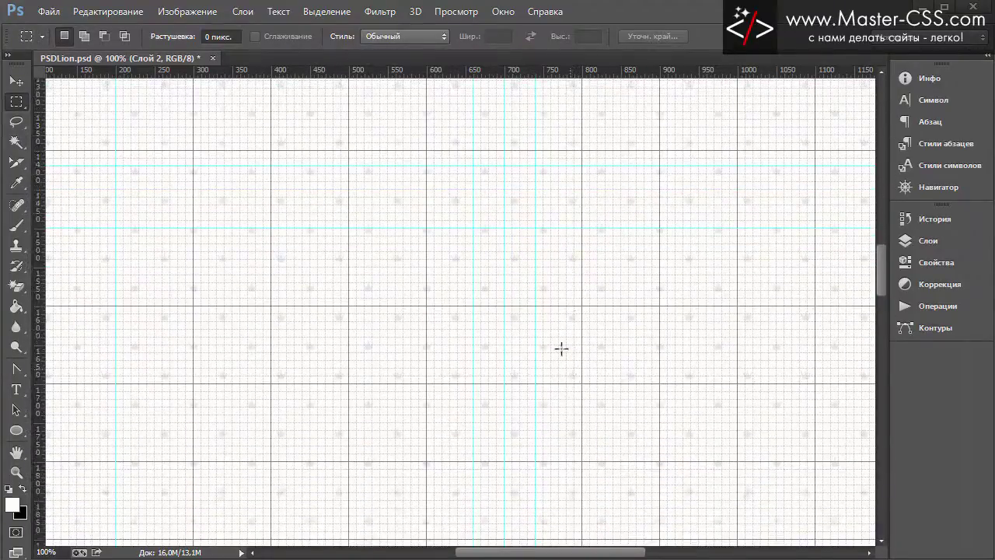
{"action": "left_click_drag", "start_coordinate": [473, 73], "coordinate": [489, 404]}
Step: Add another horizontal guide much lower on the page, at about Y 1740 px
{"action": "scroll", "coordinate": [559, 385], "scroll_direction": "down", "scroll_amount": 2}
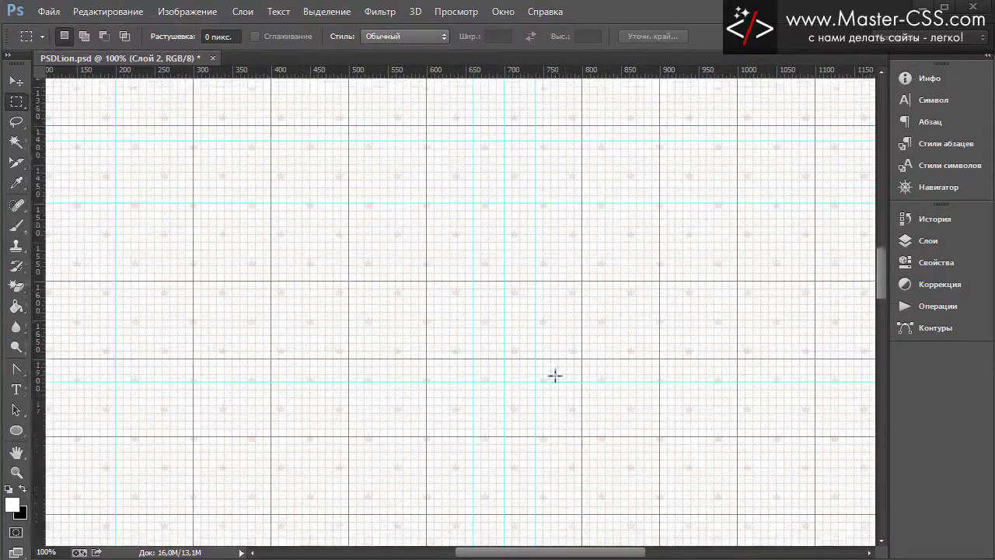
{"action": "scroll", "coordinate": [555, 375], "scroll_direction": "down", "scroll_amount": 3}
{"action": "scroll", "coordinate": [380, 322], "scroll_direction": "up", "scroll_amount": 3}
{"action": "scroll", "coordinate": [345, 277], "scroll_direction": "up", "scroll_amount": 4}
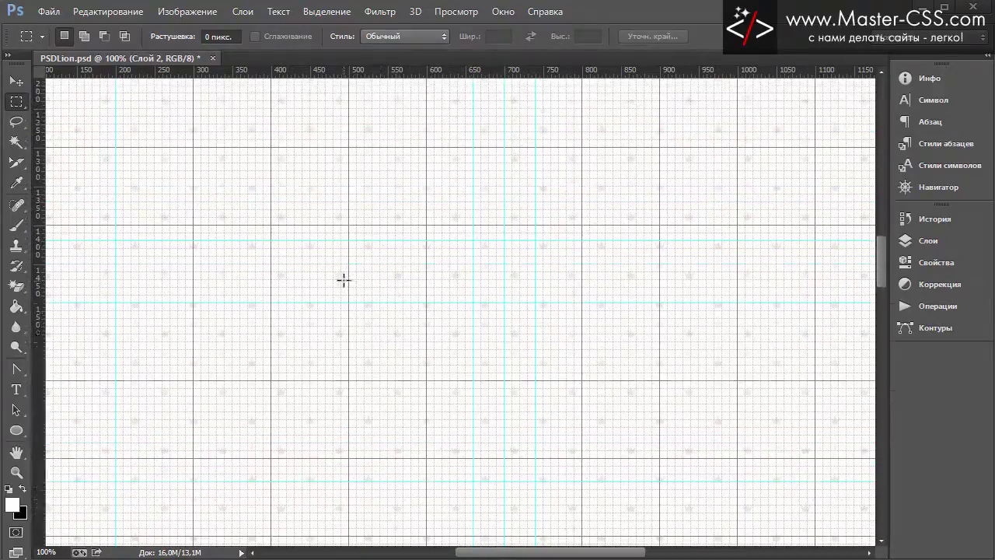
{"action": "scroll", "coordinate": [226, 153], "scroll_direction": "up", "scroll_amount": 4}
{"action": "scroll", "coordinate": [402, 347], "scroll_direction": "down", "scroll_amount": 2}
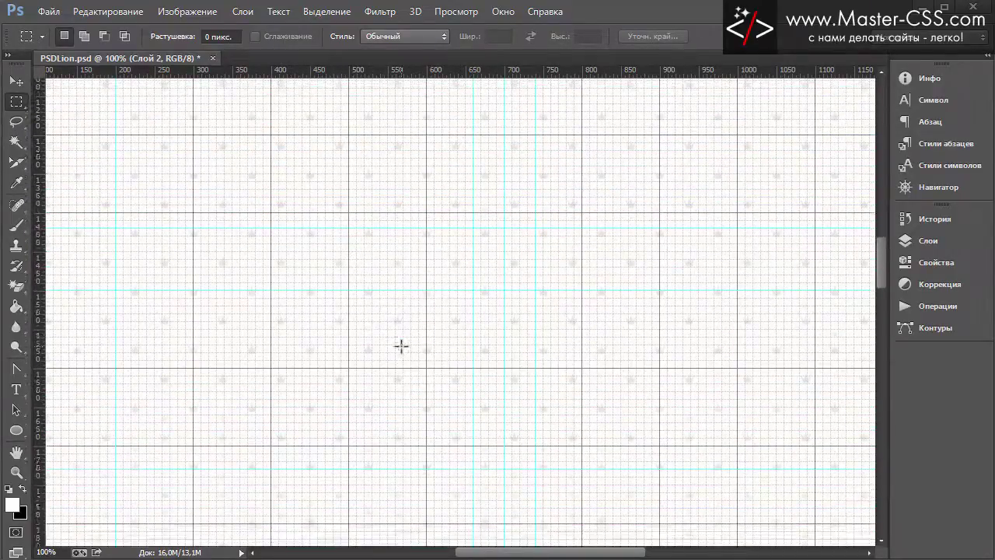
{"action": "scroll", "coordinate": [406, 349], "scroll_direction": "down", "scroll_amount": 2}
{"action": "scroll", "coordinate": [413, 350], "scroll_direction": "down", "scroll_amount": 2}
{"action": "scroll", "coordinate": [457, 354], "scroll_direction": "down", "scroll_amount": 2}
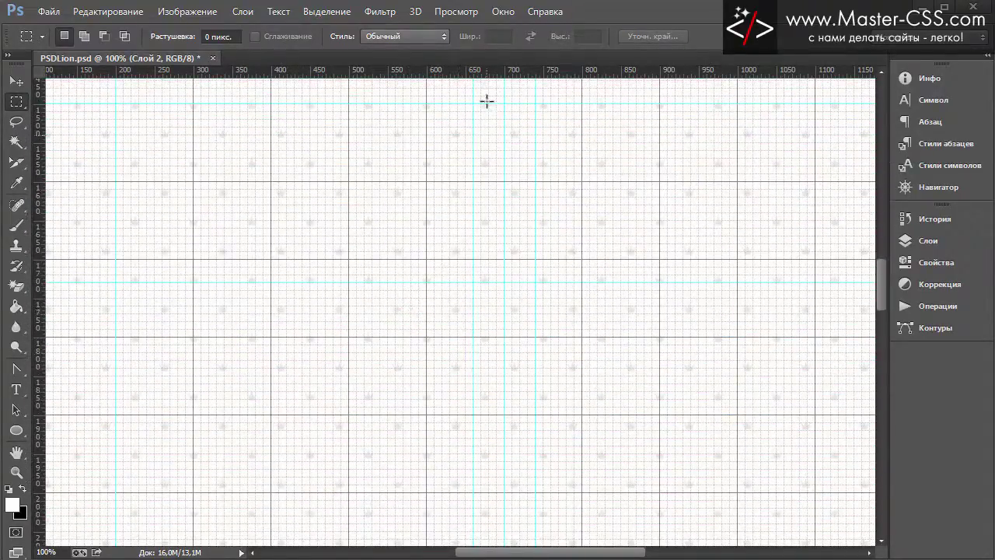
{"action": "mouse_move", "coordinate": [481, 73]}
{"action": "left_mouse_down"}
{"action": "mouse_move", "coordinate": [493, 303]}
{"action": "mouse_move", "coordinate": [492, 285]}
{"action": "left_mouse_up"}
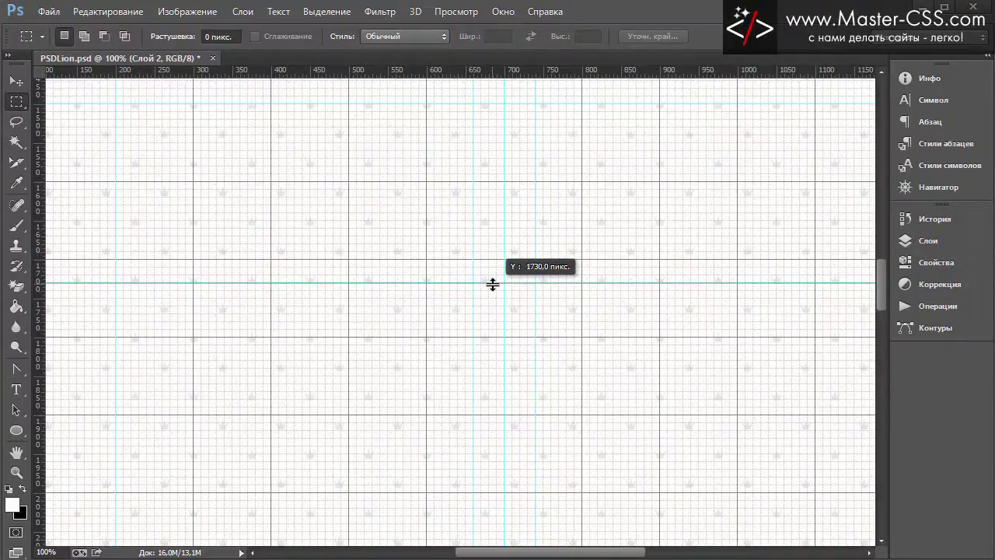
{"action": "left_click_drag", "start_coordinate": [493, 285], "coordinate": [496, 285]}
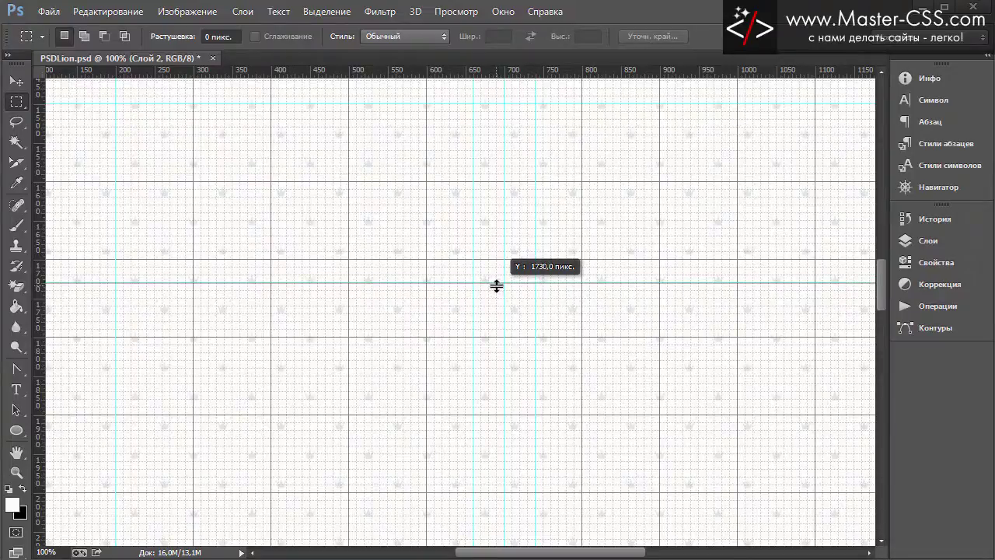
{"action": "left_click_drag", "start_coordinate": [496, 287], "coordinate": [506, 343]}
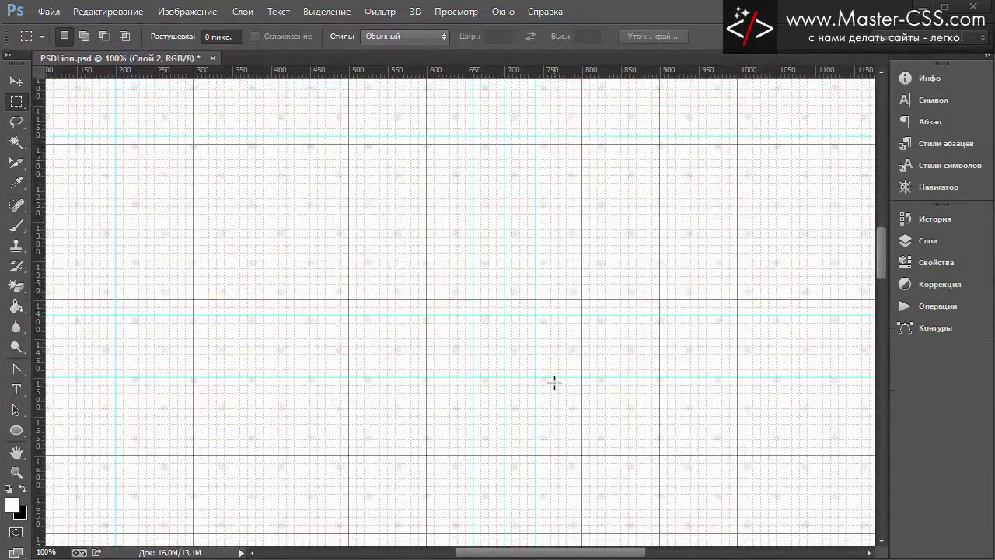
{"action": "scroll", "coordinate": [555, 380], "scroll_direction": "up", "scroll_amount": 5}
{"action": "scroll", "coordinate": [555, 378], "scroll_direction": "up", "scroll_amount": 2}
{"action": "scroll", "coordinate": [553, 375], "scroll_direction": "up", "scroll_amount": 9}
Step: Collapse and select the Промоблок 1 and 2 groups, duplicate them twice, and select all copies
{"action": "scroll", "coordinate": [553, 375], "scroll_direction": "up", "scroll_amount": 1}
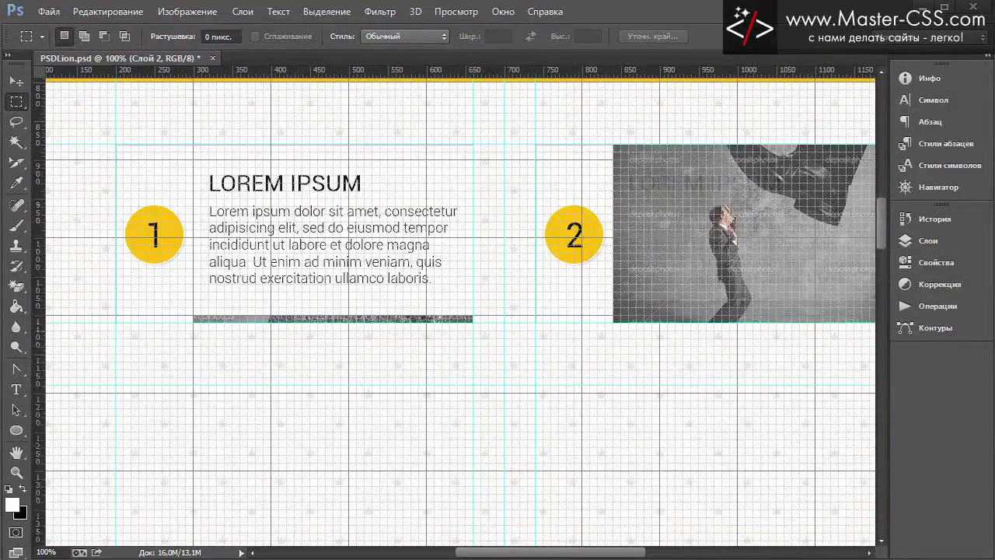
{"action": "left_click", "coordinate": [924, 241]}
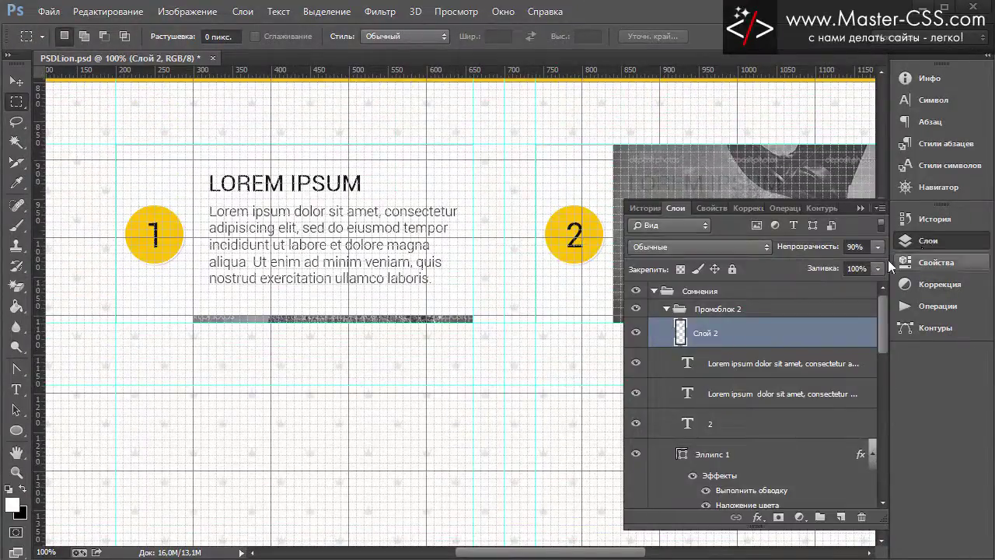
{"action": "left_click", "coordinate": [663, 311]}
{"action": "left_click", "coordinate": [713, 331]}
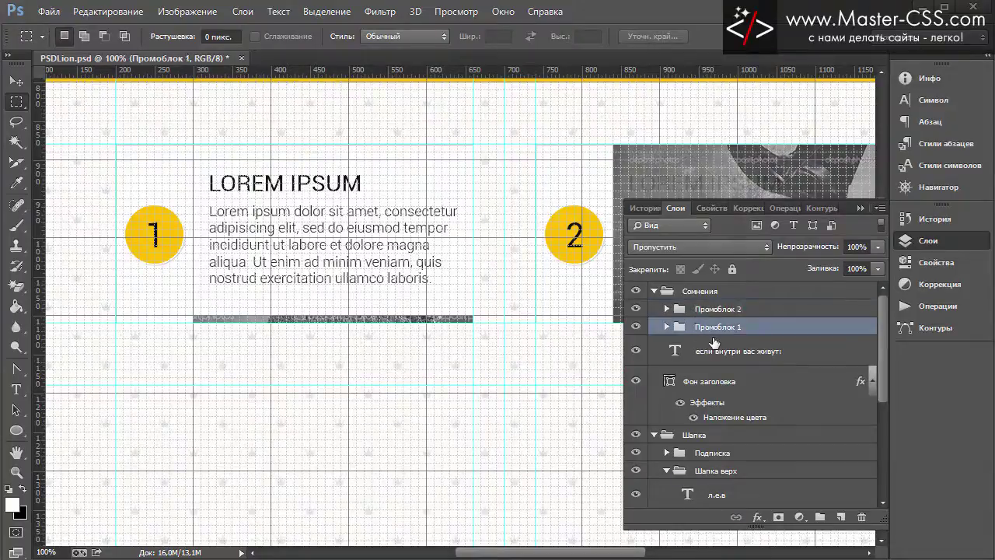
{"action": "left_click", "coordinate": [712, 311], "text": "shift"}
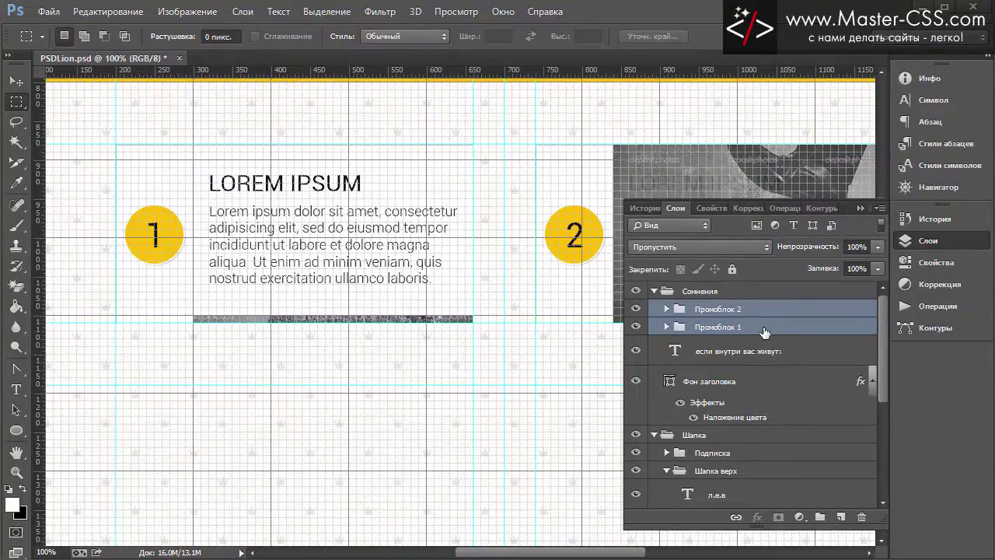
{"action": "left_click_drag", "start_coordinate": [765, 331], "coordinate": [840, 517]}
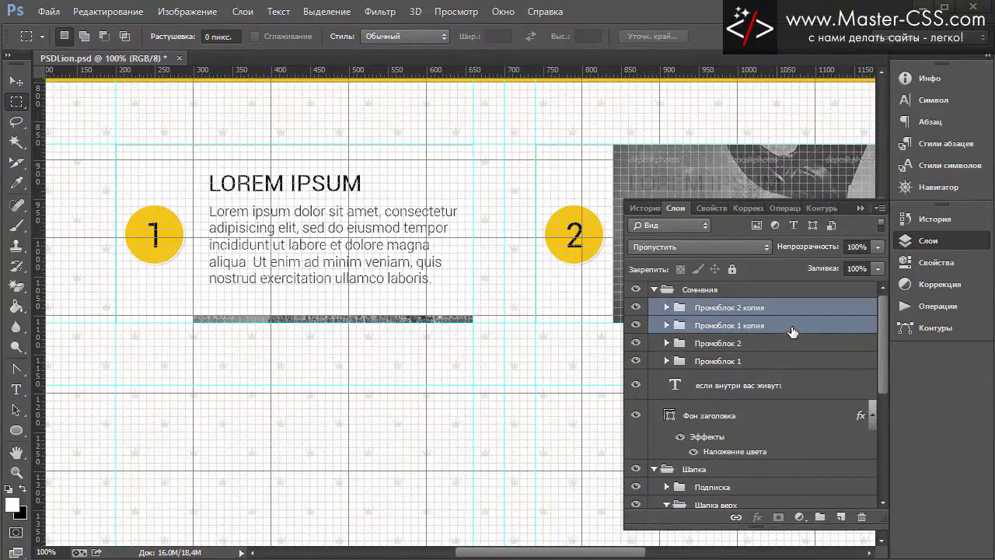
{"action": "left_click_drag", "start_coordinate": [791, 331], "coordinate": [839, 517]}
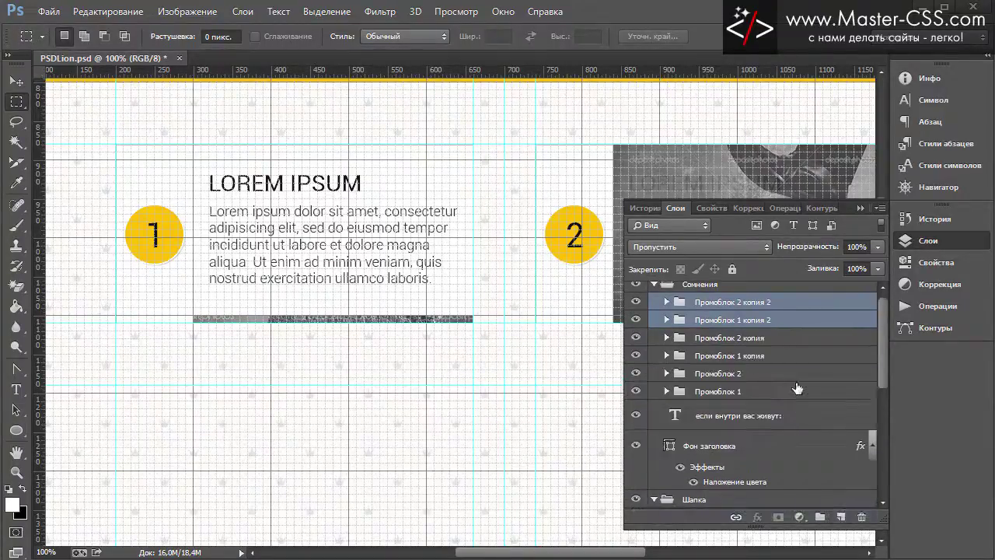
{"action": "left_click", "coordinate": [774, 360], "text": "shift"}
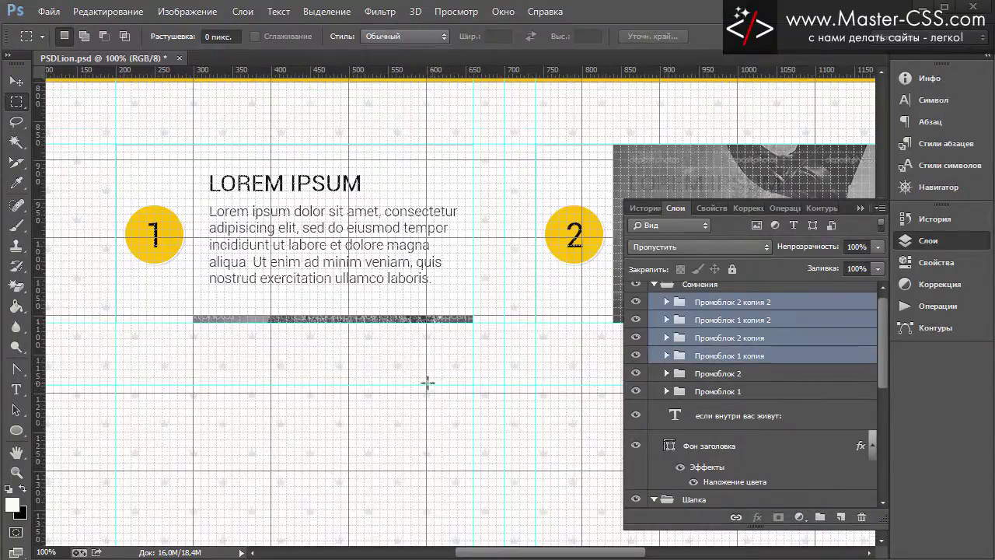
{"action": "scroll", "coordinate": [238, 259], "scroll_direction": "down", "scroll_amount": 2}
{"action": "scroll", "coordinate": [181, 220], "scroll_direction": "up", "scroll_amount": 1}
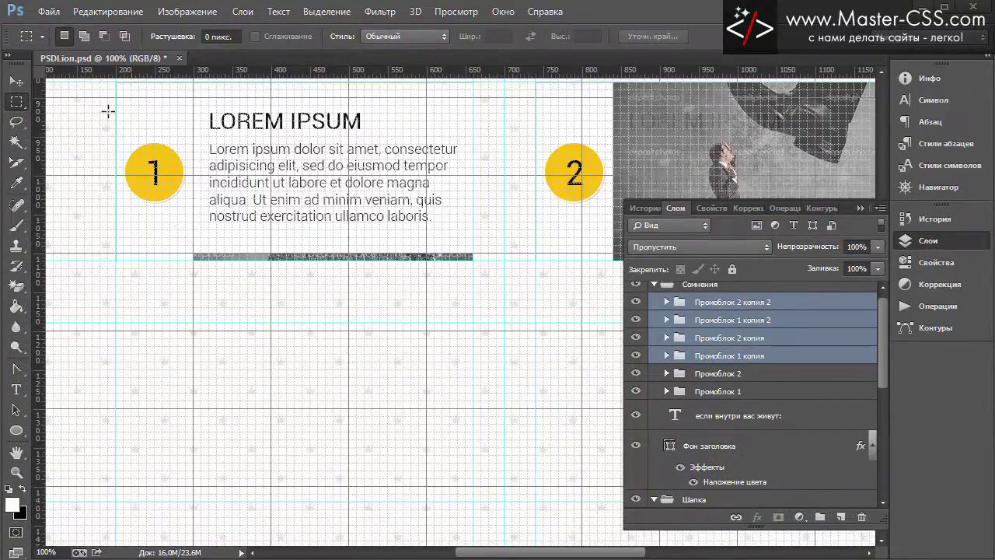
Step: Move the promo-block copies down 310 px, then the копия 2 groups another 310 px
{"action": "left_click", "coordinate": [16, 81]}
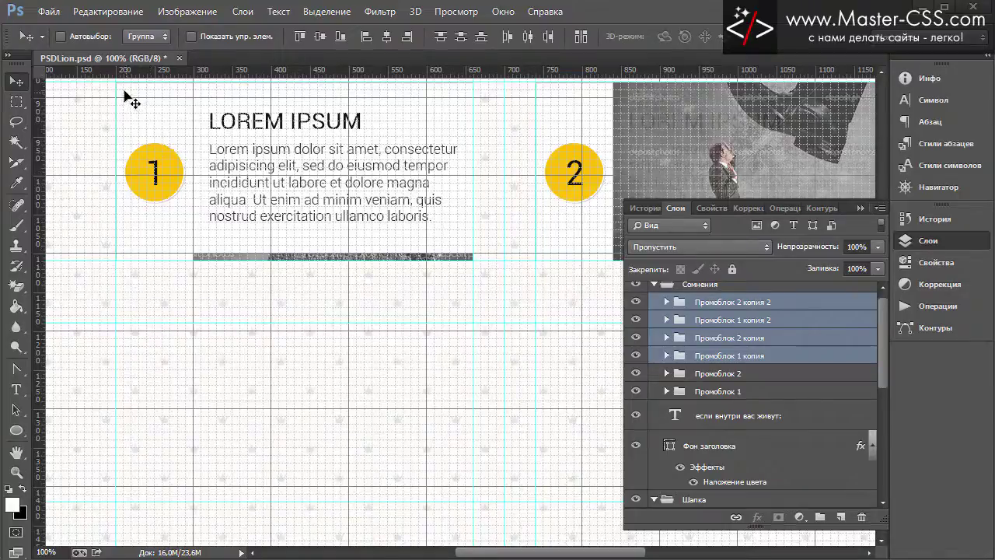
{"action": "left_click_drag", "start_coordinate": [121, 93], "coordinate": [123, 334]}
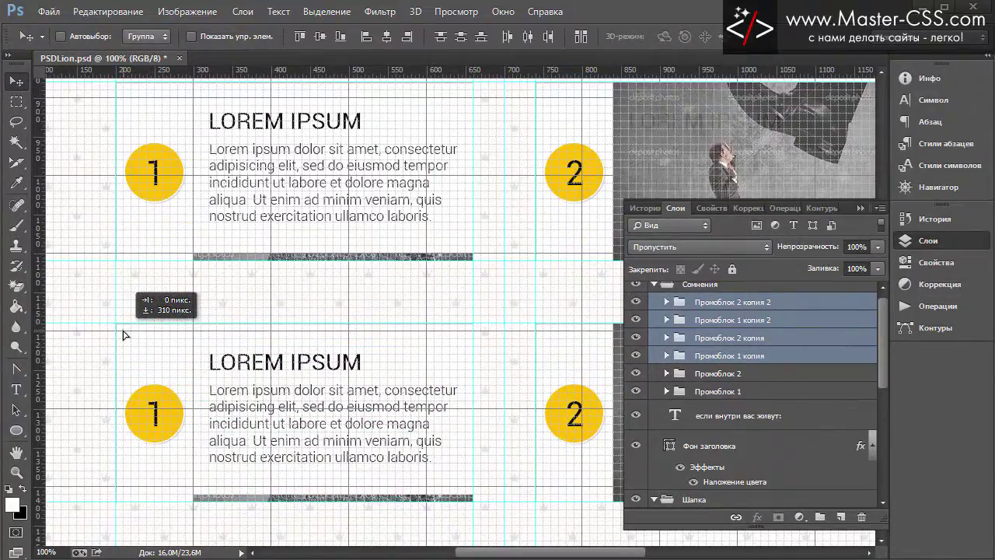
{"action": "scroll", "coordinate": [96, 295], "scroll_direction": "down", "scroll_amount": 4}
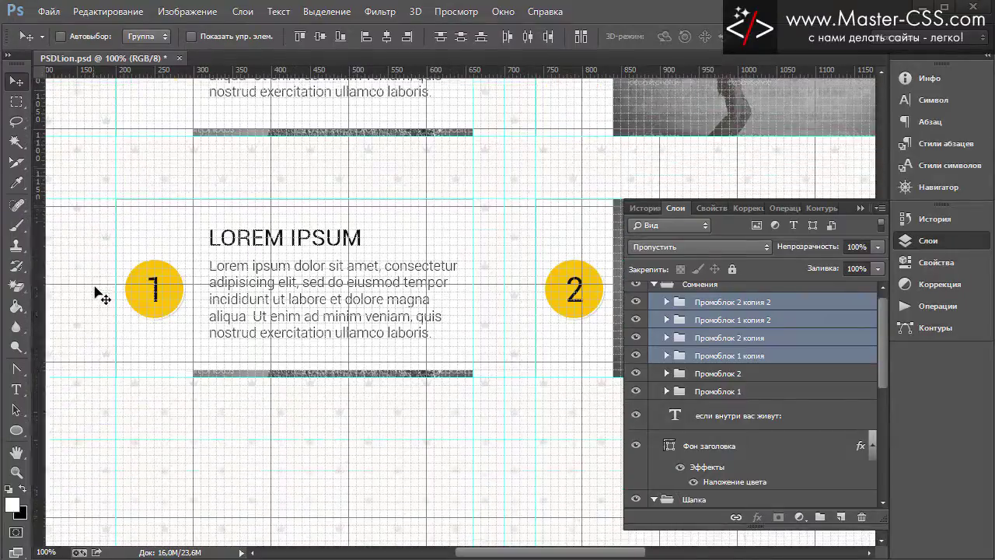
{"action": "scroll", "coordinate": [102, 291], "scroll_direction": "down", "scroll_amount": 1}
{"action": "scroll", "coordinate": [103, 291], "scroll_direction": "down", "scroll_amount": 1}
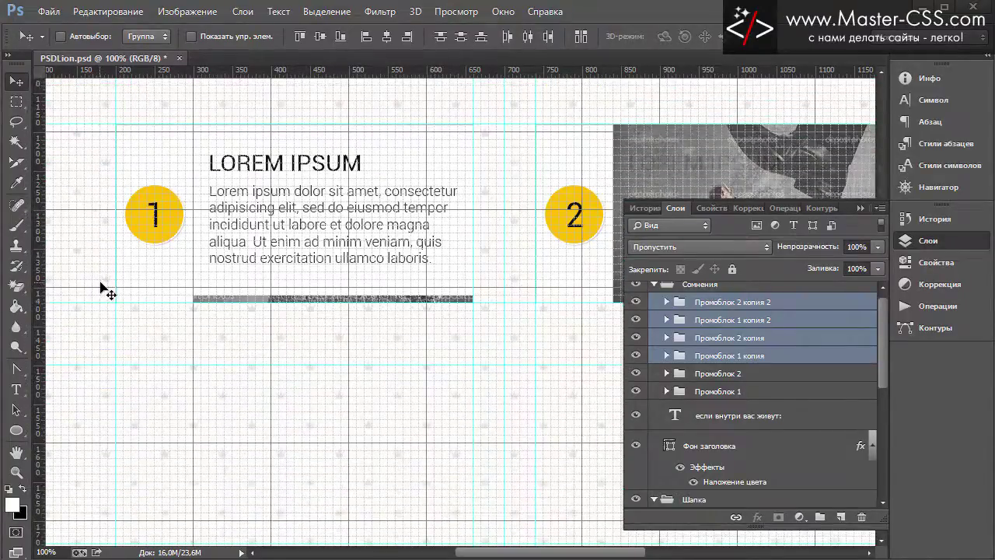
{"action": "left_click", "coordinate": [724, 360], "text": "ctrl"}
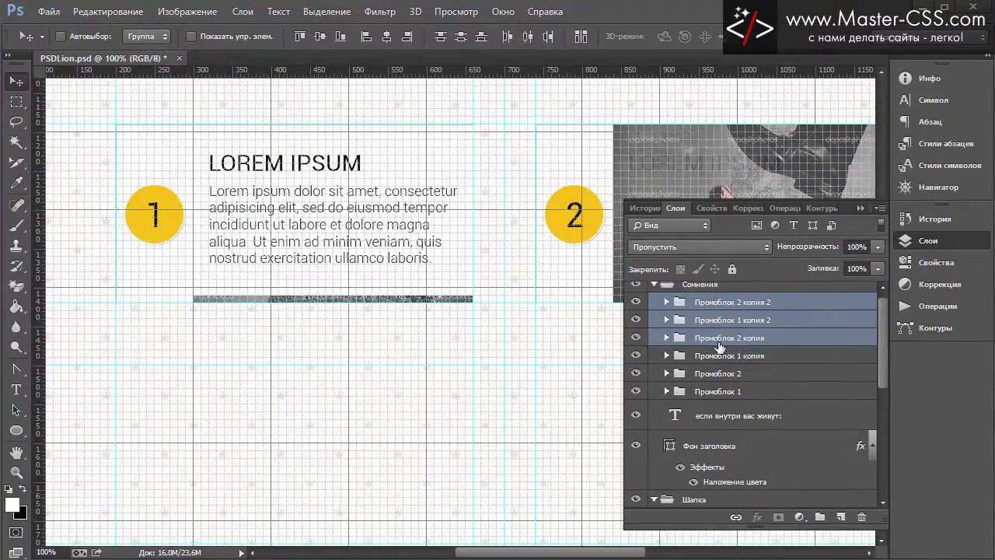
{"action": "left_click", "coordinate": [720, 340], "text": "ctrl"}
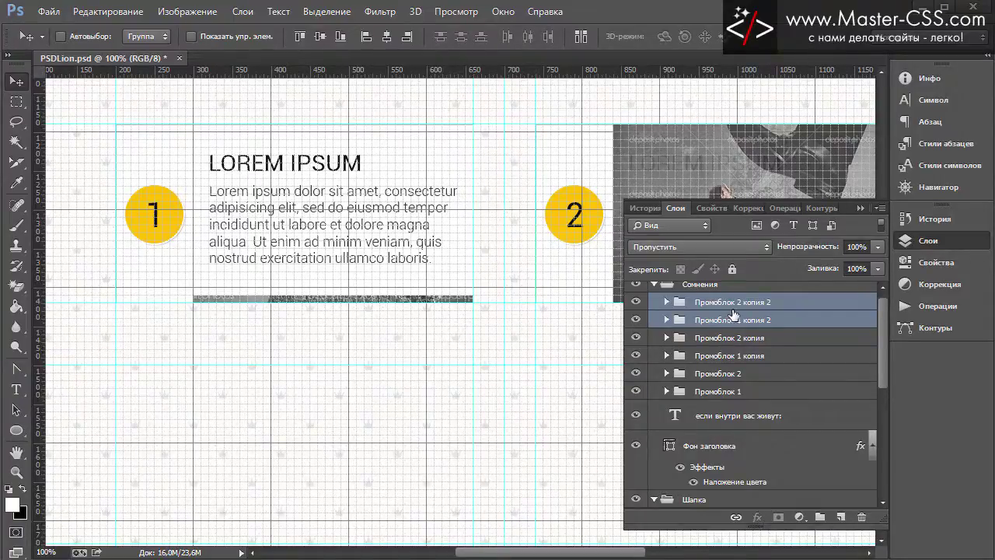
{"action": "scroll", "coordinate": [444, 410], "scroll_direction": "down", "scroll_amount": 1}
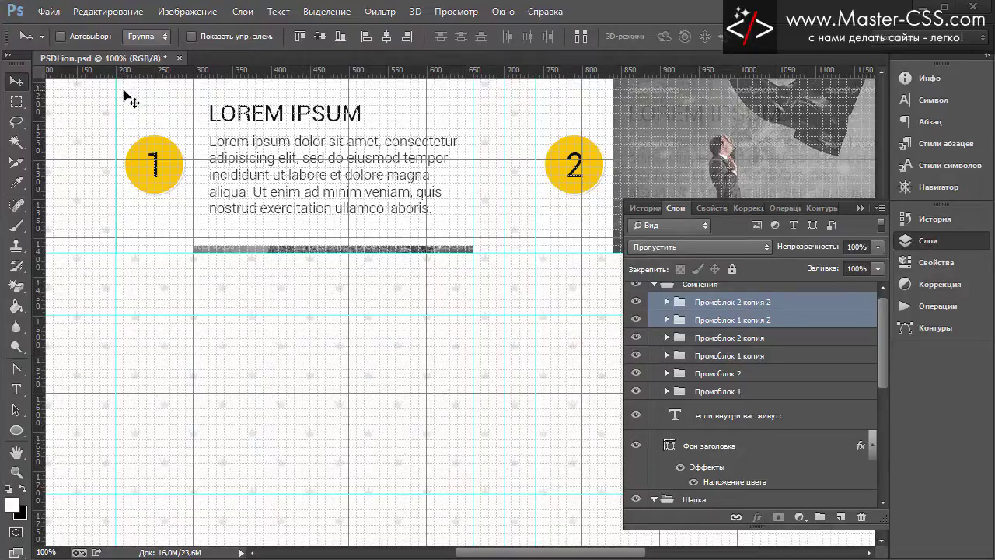
{"action": "left_click_drag", "start_coordinate": [124, 92], "coordinate": [124, 337]}
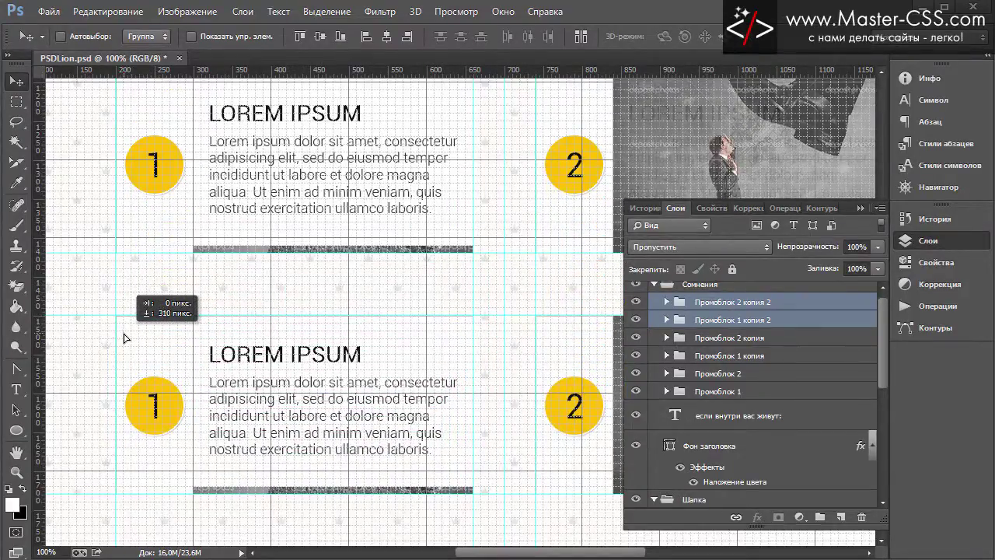
{"action": "scroll", "coordinate": [144, 300], "scroll_direction": "down", "scroll_amount": 2}
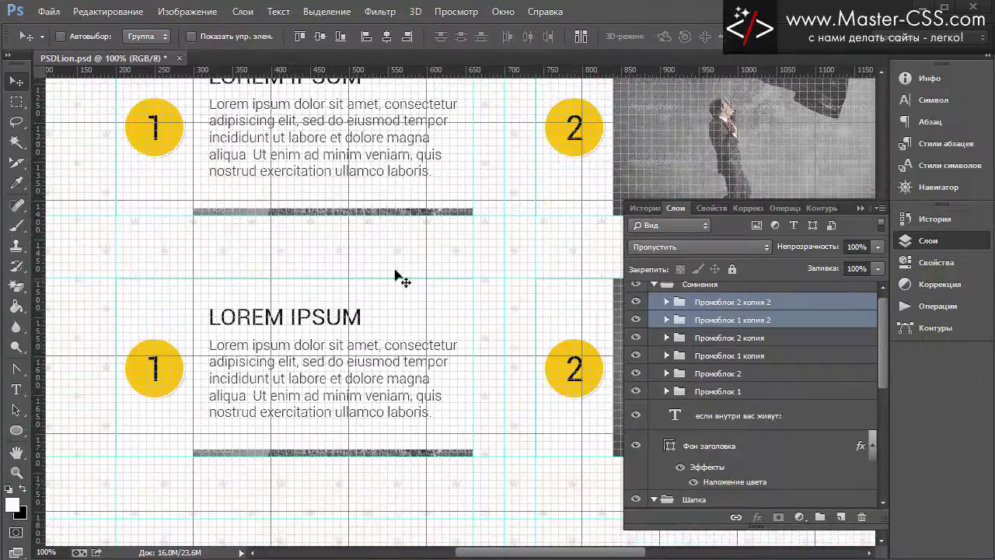
Step: Close the Layers panel and hide the grid and guides to review the new rows
{"action": "left_click", "coordinate": [858, 209]}
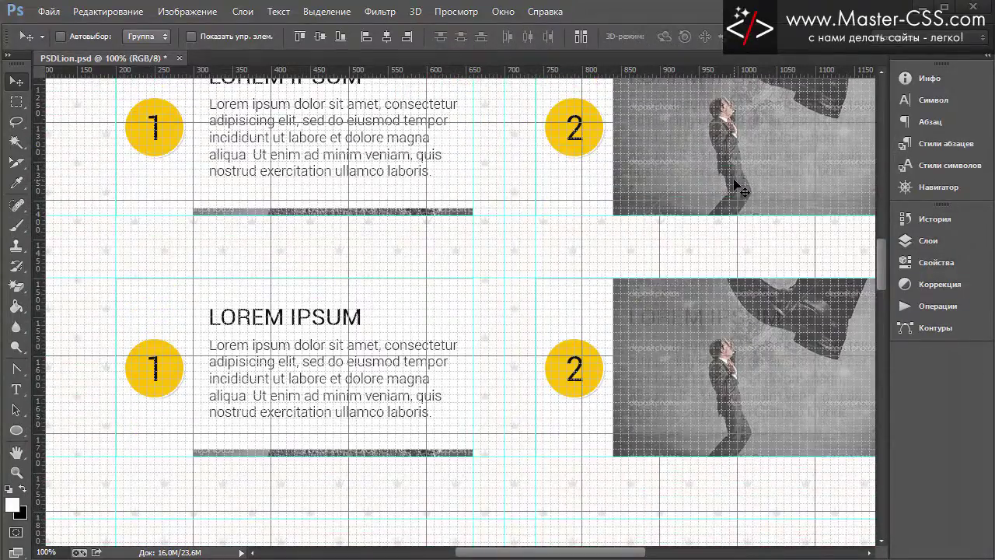
{"action": "key", "text": "ctrl+apostrophe"}
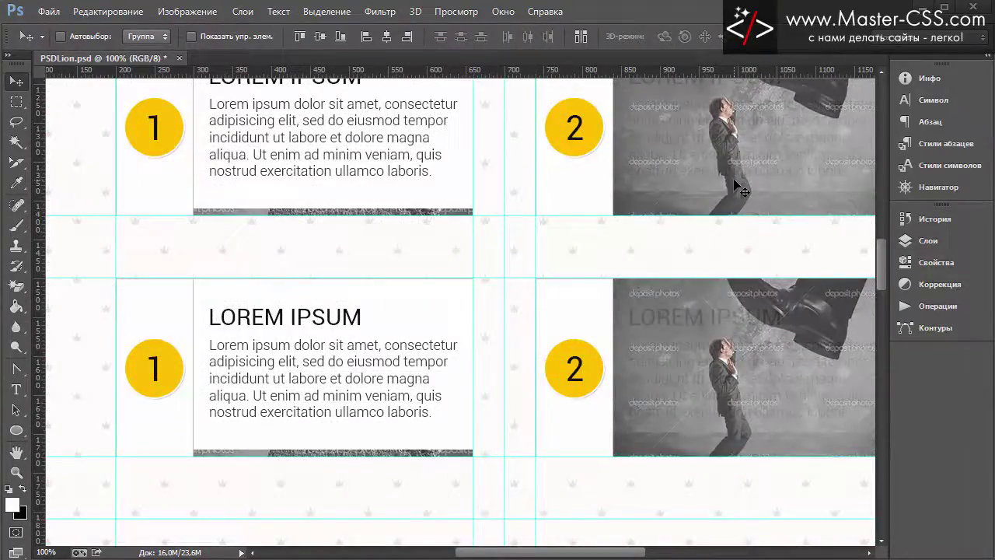
{"action": "key", "text": "ctrl+semicolon"}
{"action": "scroll", "coordinate": [710, 127], "scroll_direction": "up", "scroll_amount": 3}
{"action": "scroll", "coordinate": [647, 482], "scroll_direction": "up", "scroll_amount": 2}
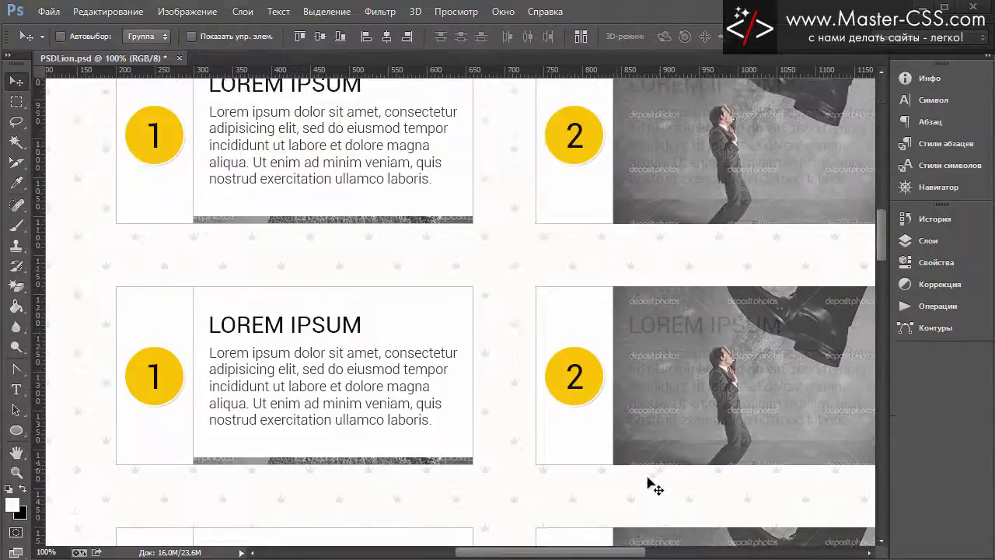
{"action": "scroll", "coordinate": [590, 443], "scroll_direction": "right", "scroll_amount": 2}
{"action": "scroll", "coordinate": [513, 389], "scroll_direction": "right", "scroll_amount": 1}
{"action": "scroll", "coordinate": [447, 354], "scroll_direction": "right", "scroll_amount": 1}
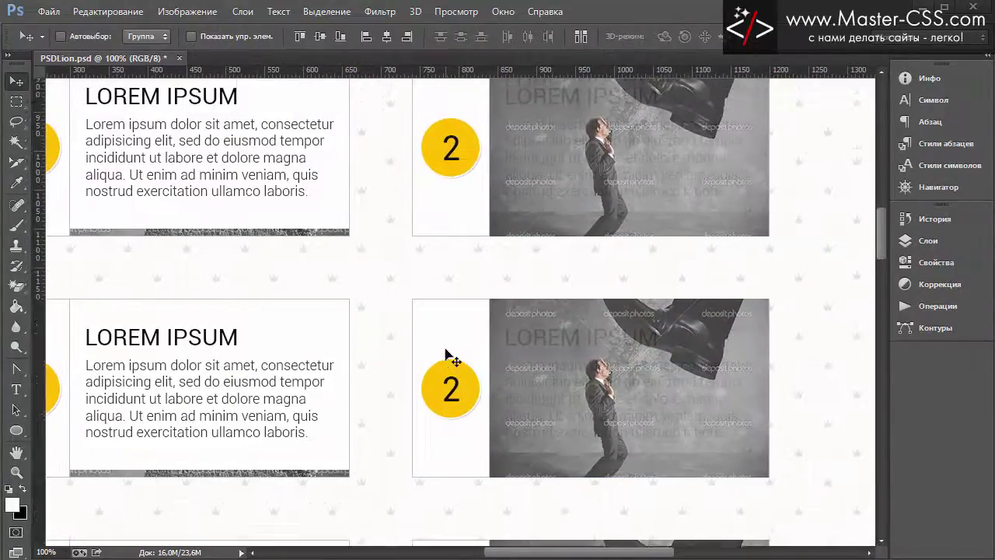
{"action": "scroll", "coordinate": [447, 354], "scroll_direction": "down", "scroll_amount": 2}
{"action": "scroll", "coordinate": [447, 354], "scroll_direction": "down", "scroll_amount": 2}
{"action": "scroll", "coordinate": [447, 354], "scroll_direction": "down", "scroll_amount": 2}
{"action": "scroll", "coordinate": [447, 351], "scroll_direction": "down", "scroll_amount": 2}
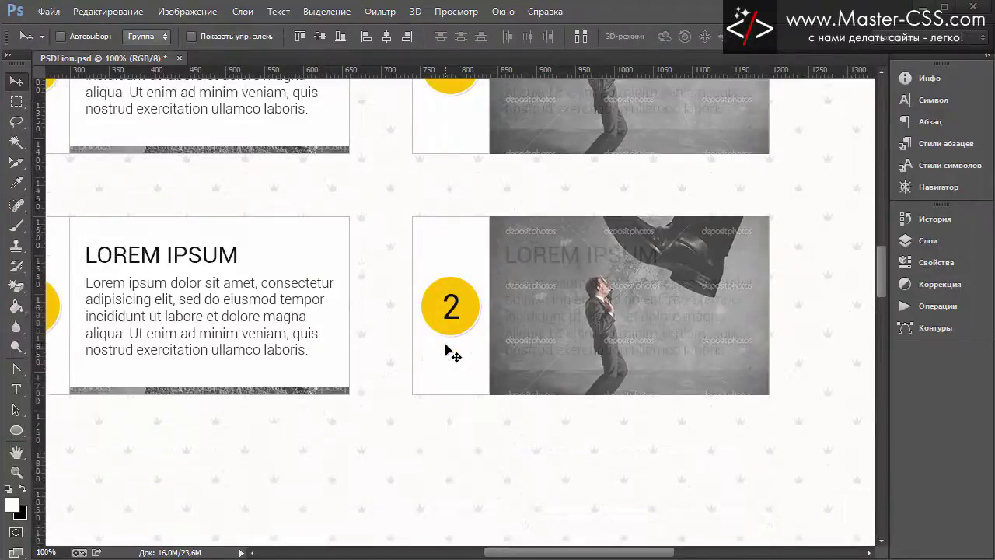
{"action": "scroll", "coordinate": [447, 353], "scroll_direction": "up", "scroll_amount": 1}
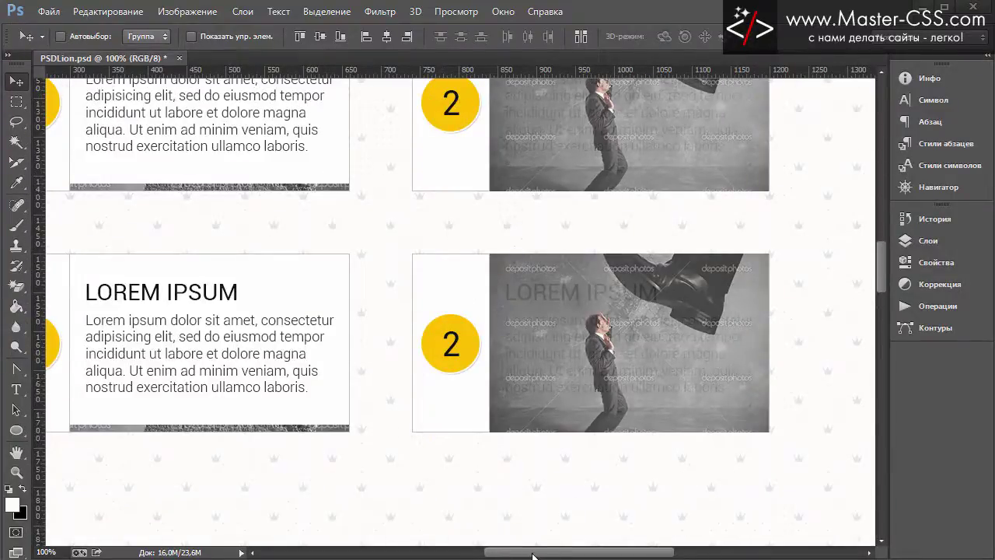
{"action": "mouse_move", "coordinate": [533, 555]}
{"action": "left_mouse_down"}
{"action": "mouse_move", "coordinate": [483, 555]}
{"action": "mouse_move", "coordinate": [507, 555]}
{"action": "mouse_move", "coordinate": [503, 529]}
{"action": "left_mouse_up"}
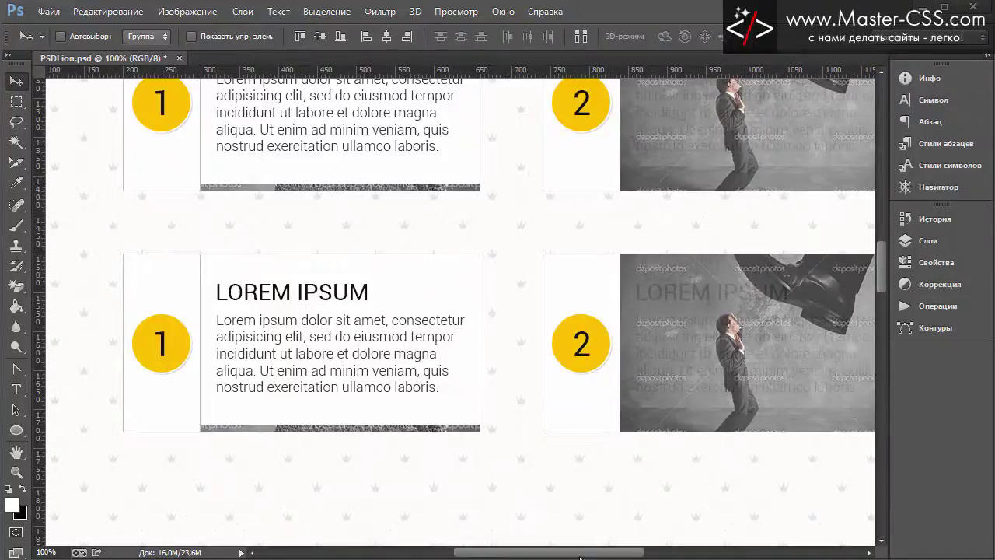
{"action": "scroll", "coordinate": [604, 342], "scroll_direction": "down", "scroll_amount": 3}
{"action": "scroll", "coordinate": [662, 387], "scroll_direction": "down", "scroll_amount": 4}
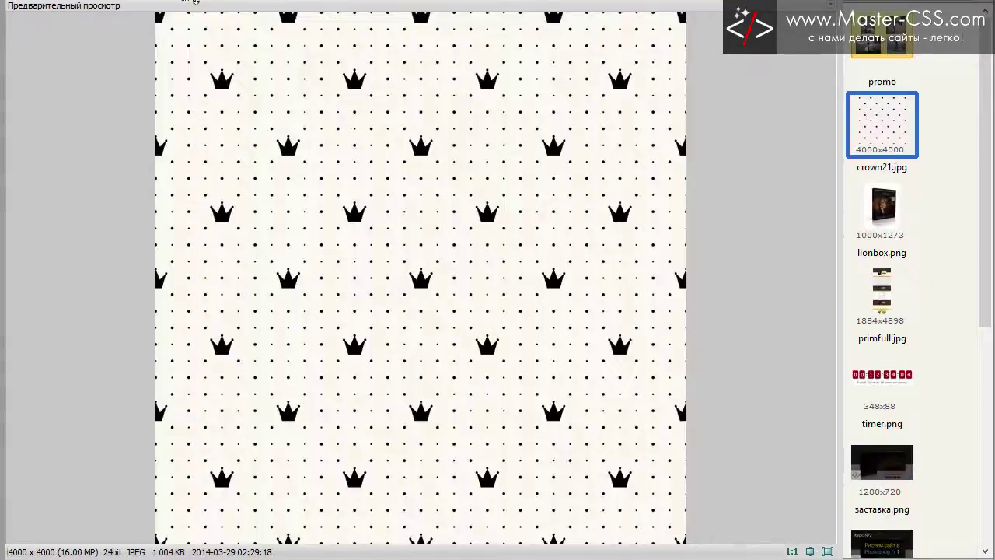
Step: View primfull.jpg at full size to study its numbered cards, then fit it and return to Photoshop
{"action": "left_click", "coordinate": [903, 282]}
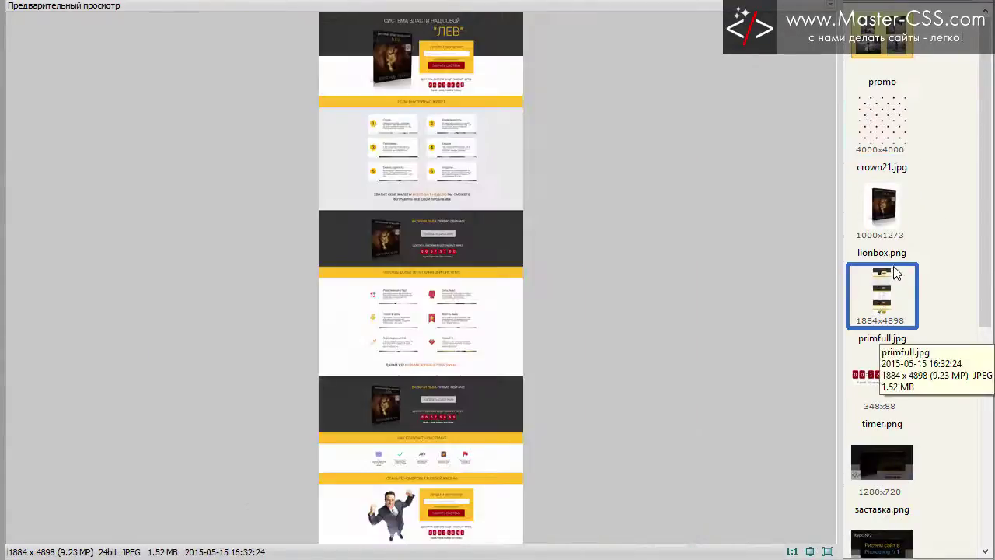
{"action": "left_click", "coordinate": [387, 195]}
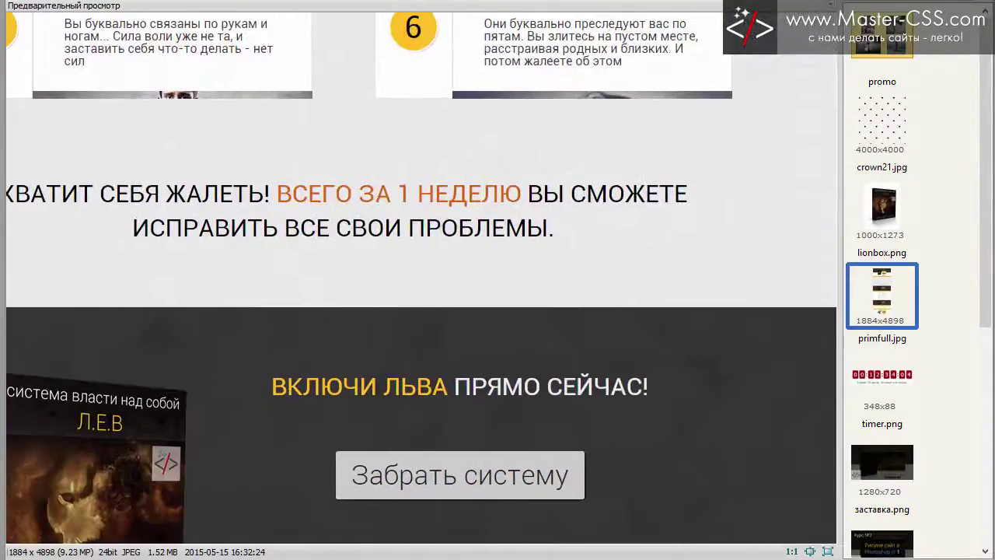
{"action": "scroll", "coordinate": [477, 116], "scroll_direction": "up", "scroll_amount": 3}
{"action": "left_click", "coordinate": [478, 116]}
{"action": "left_click", "coordinate": [521, 116]}
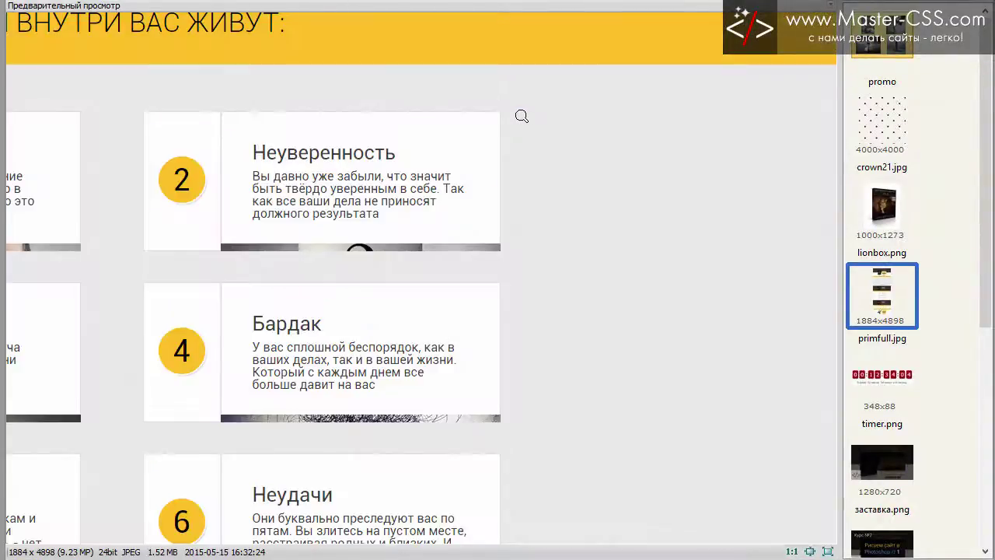
{"action": "scroll", "coordinate": [522, 116], "scroll_direction": "down", "scroll_amount": 2}
{"action": "scroll", "coordinate": [544, 179], "scroll_direction": "down", "scroll_amount": 2}
{"action": "left_click", "coordinate": [556, 220]}
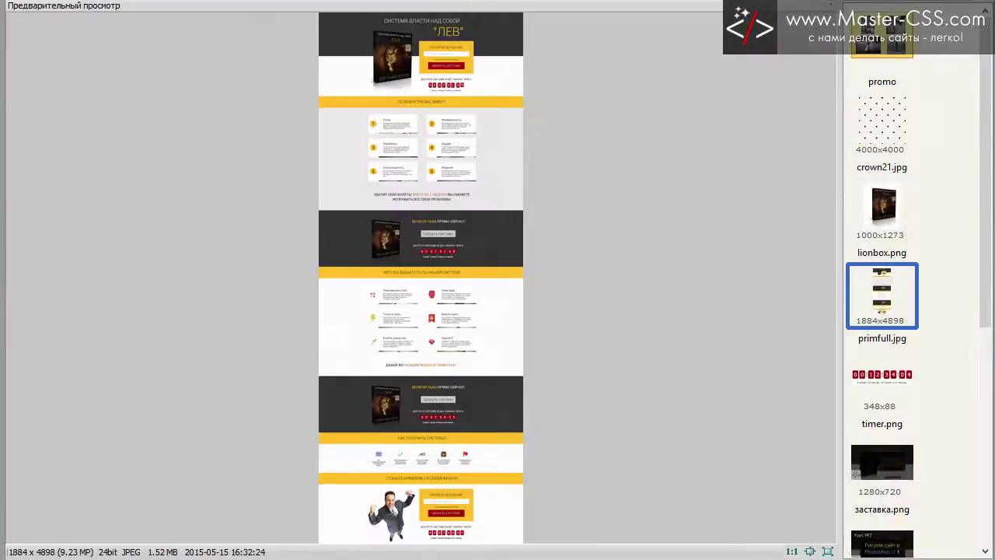
{"action": "key", "text": "alt+Tab"}
Step: Show the guides and draw a paragraph text box spanning both card columns below the cards
{"action": "scroll", "coordinate": [626, 215], "scroll_direction": "down", "scroll_amount": 1}
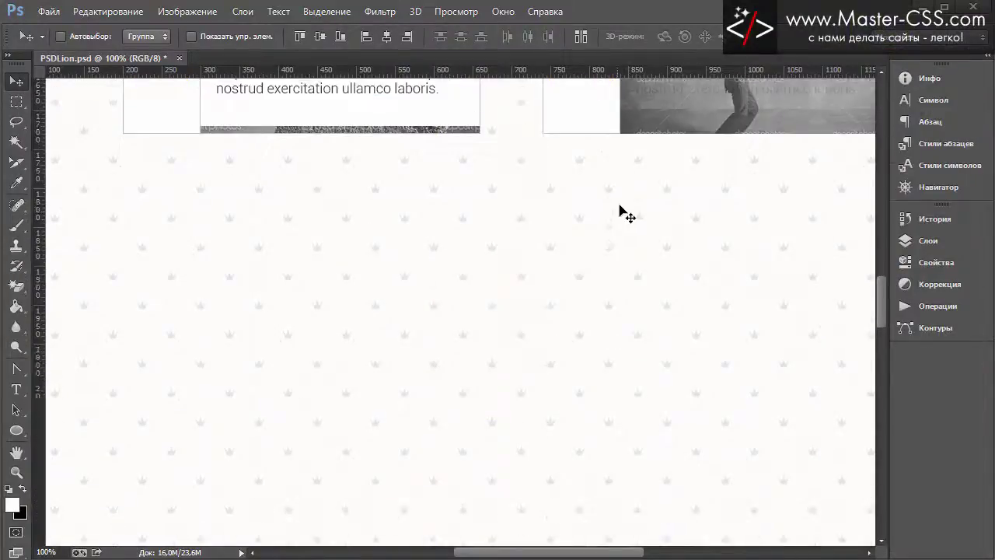
{"action": "scroll", "coordinate": [625, 215], "scroll_direction": "up", "scroll_amount": 1}
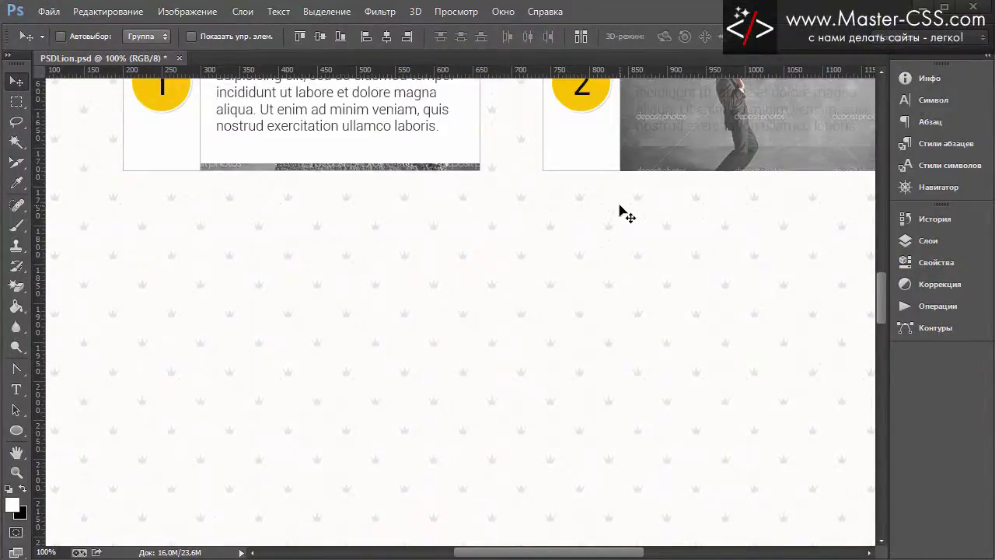
{"action": "scroll", "coordinate": [626, 215], "scroll_direction": "up", "scroll_amount": 1}
{"action": "scroll", "coordinate": [626, 215], "scroll_direction": "down", "scroll_amount": 1}
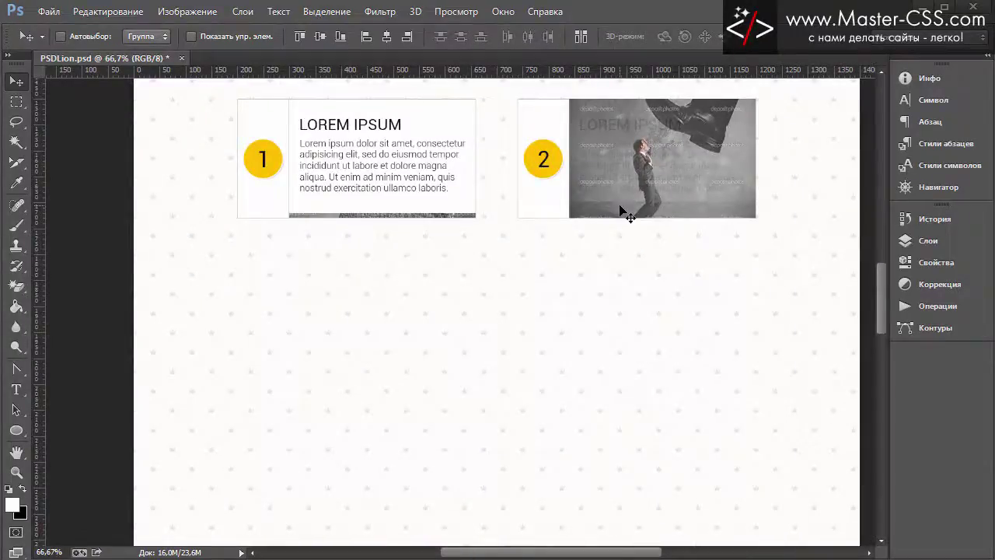
{"action": "key", "text": "ctrl+semicolon"}
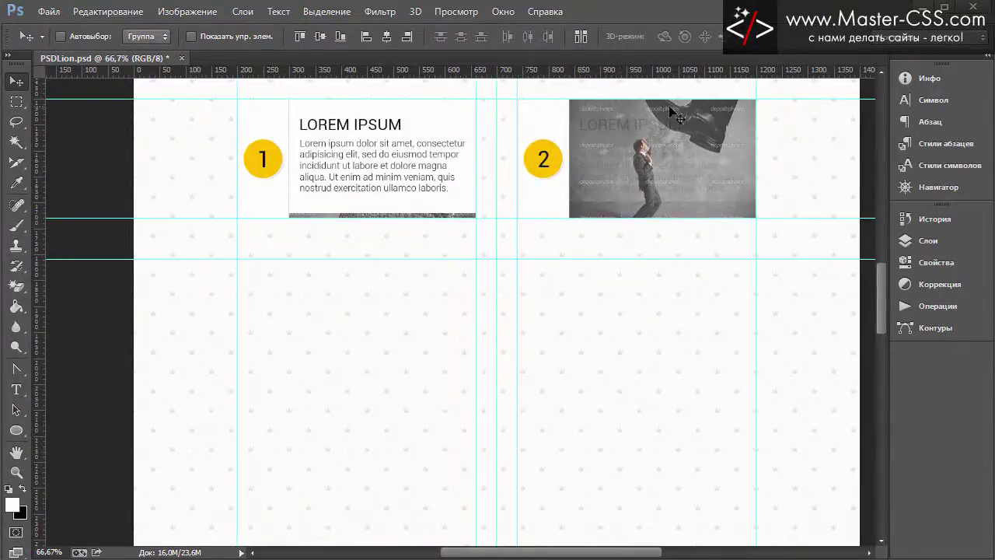
{"action": "left_click", "coordinate": [15, 388]}
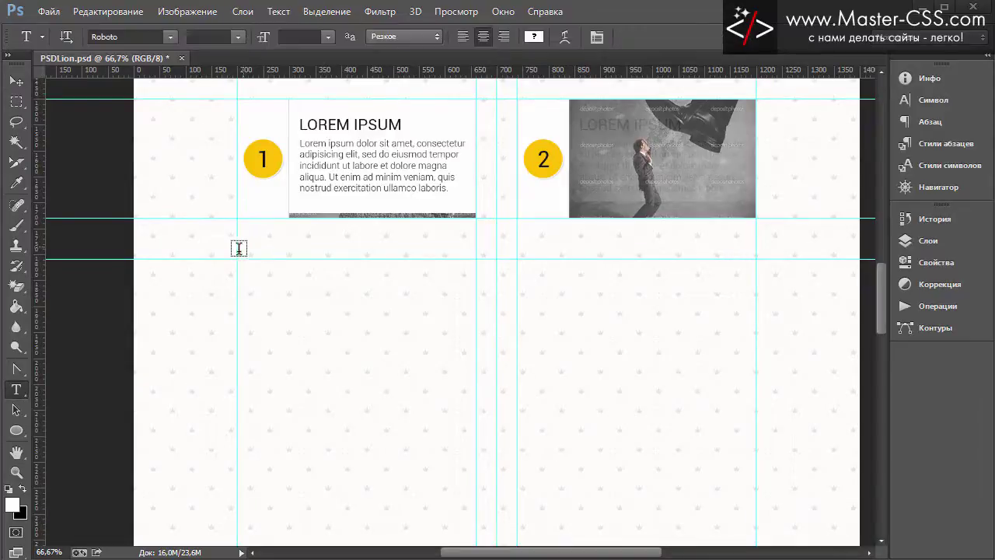
{"action": "mouse_move", "coordinate": [237, 258]}
{"action": "left_mouse_down"}
{"action": "mouse_move", "coordinate": [753, 309]}
{"action": "mouse_move", "coordinate": [755, 319]}
{"action": "left_mouse_up"}
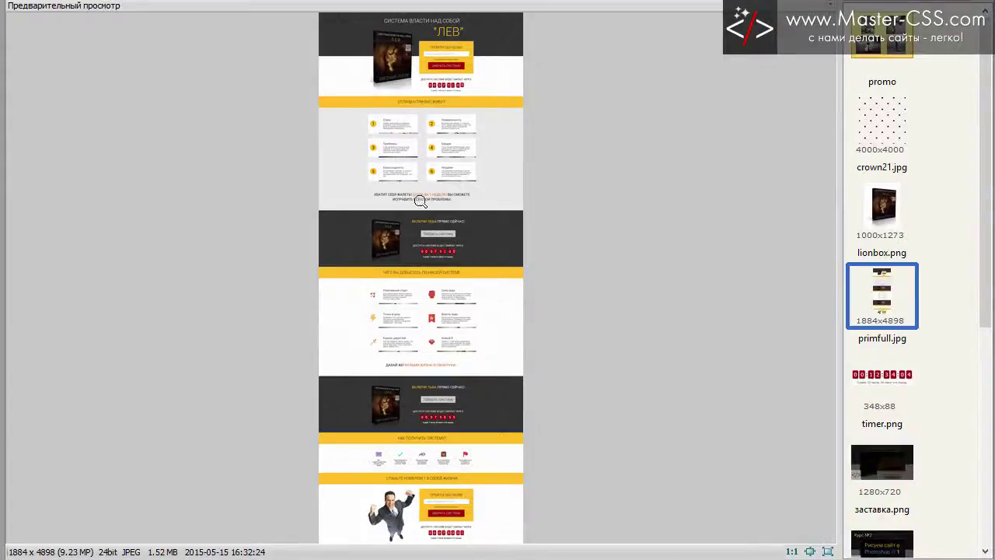
Step: Inspect the reference headline up close, then bring up the text colour picker
{"action": "left_click", "coordinate": [419, 201]}
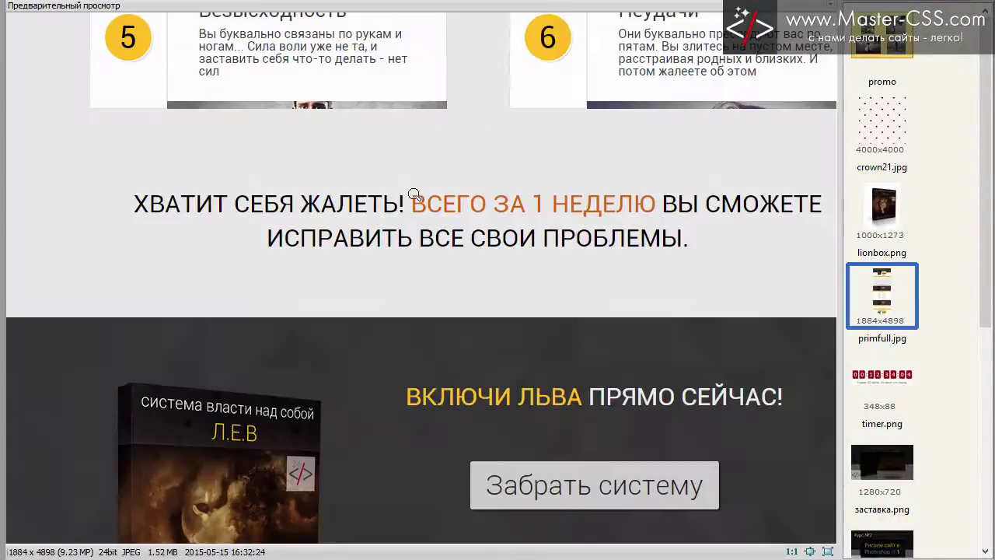
{"action": "mouse_move", "coordinate": [414, 194]}
{"action": "left_mouse_down"}
{"action": "mouse_move", "coordinate": [394, 173]}
{"action": "mouse_move", "coordinate": [349, 172]}
{"action": "mouse_move", "coordinate": [261, 223]}
{"action": "left_mouse_up"}
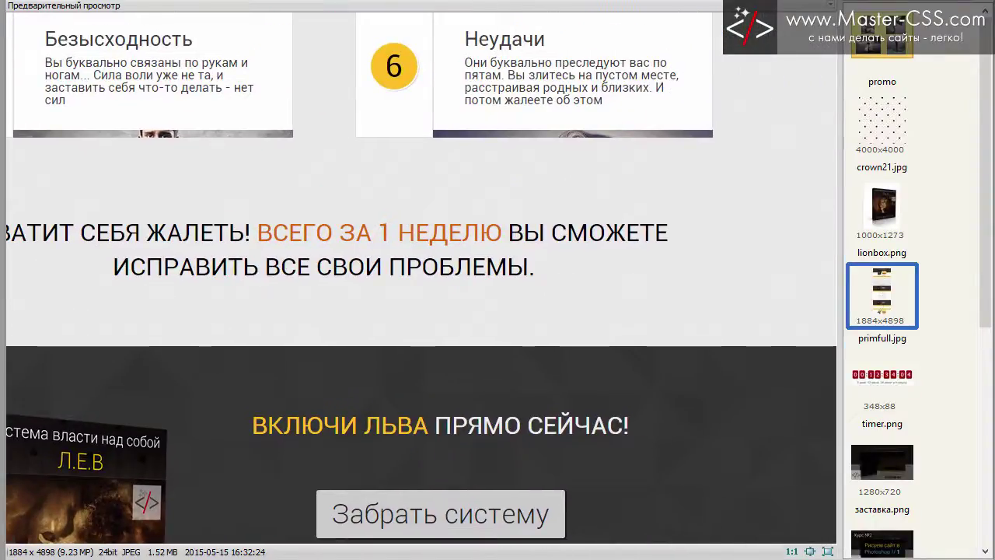
{"action": "left_click", "coordinate": [451, 210]}
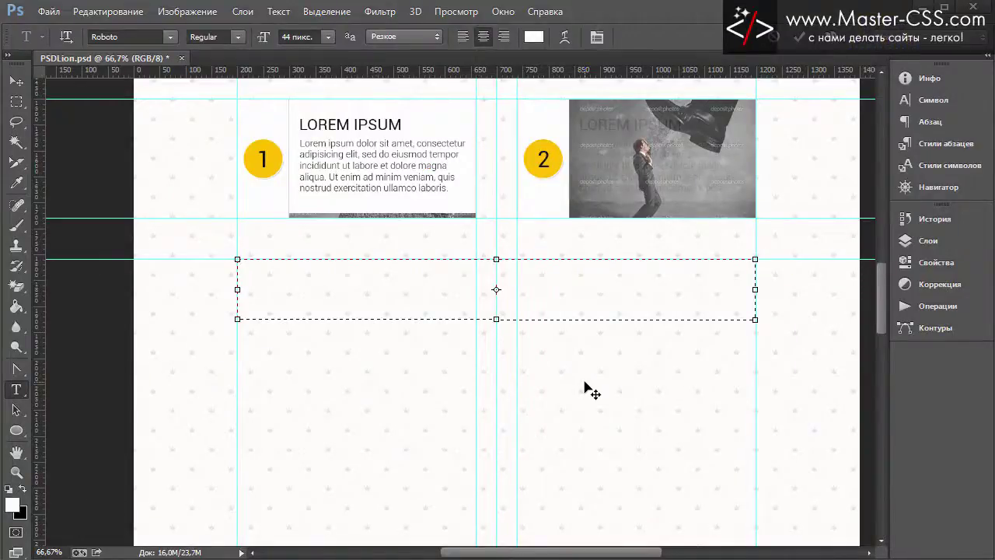
{"action": "left_click", "coordinate": [533, 37]}
Step: Set text colour #111111 and type the headline 'ХВАТИТ СЕБЯ ЖАЛЕТЬ! … ВСЕ СВОИ ПРОБЛЕМЫ!'
{"action": "type", "text": "111111"}
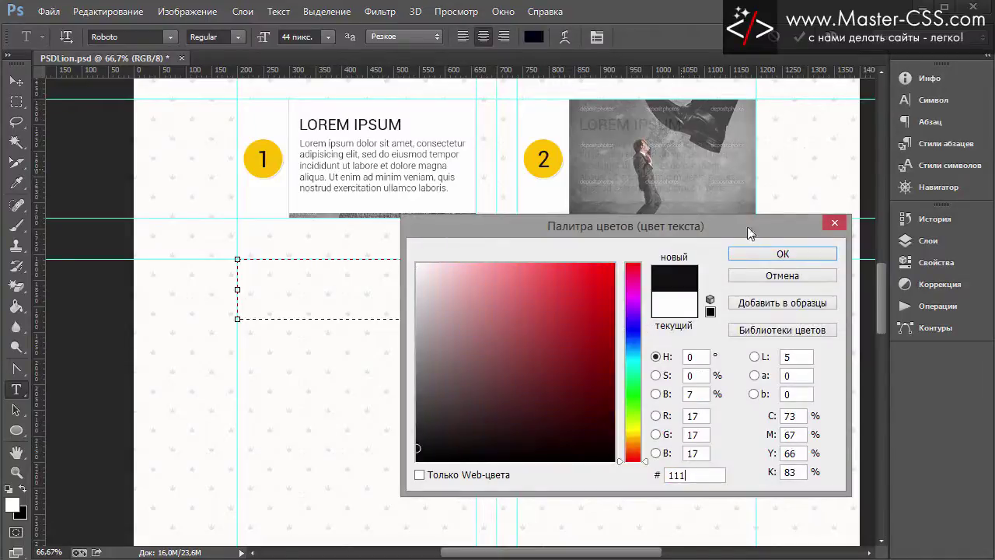
{"action": "left_click", "coordinate": [771, 255]}
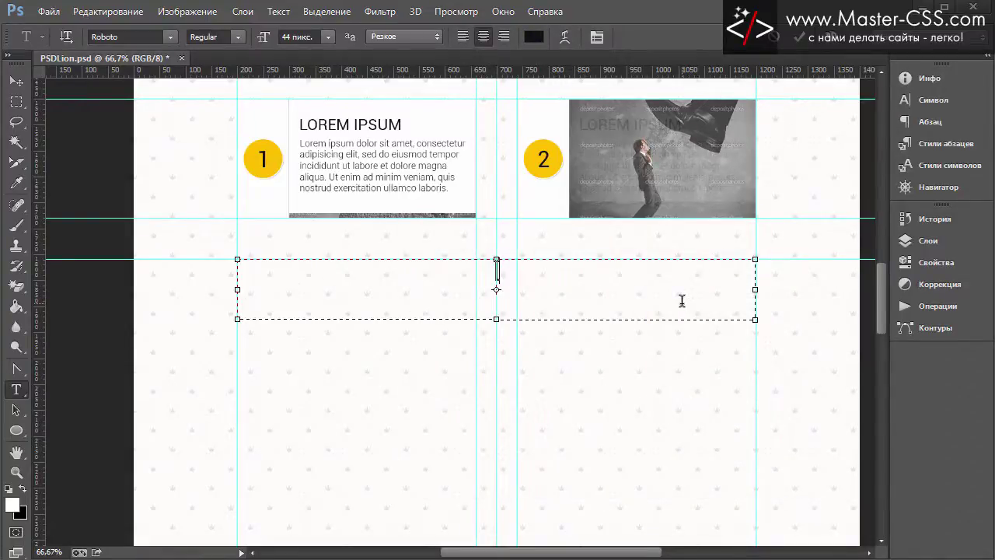
{"action": "type", "text": "DFN"}
{"action": "key", "text": "BackSpace"}
{"action": "key", "text": "BackSpace"}
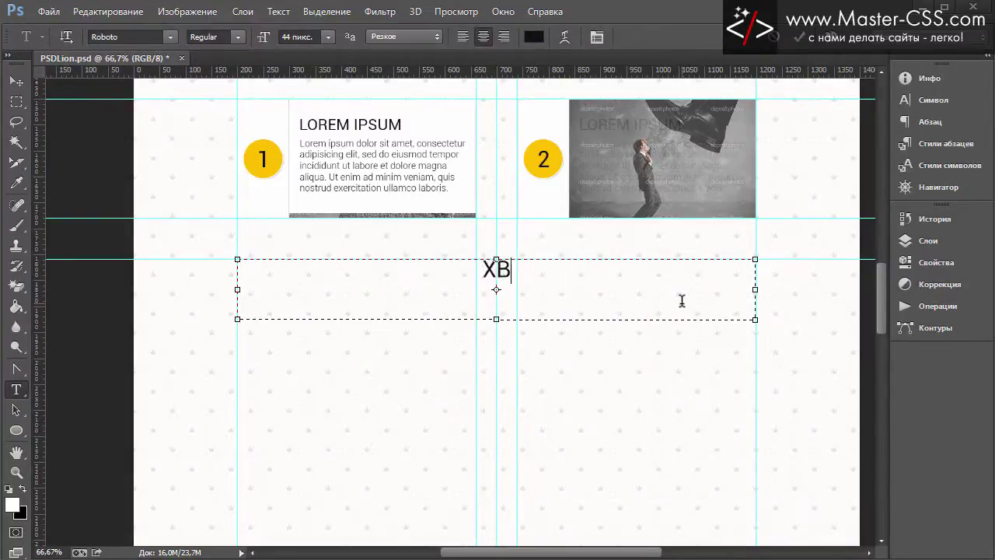
{"action": "type", "text": "АТИТ СЕБЯ ЖА"}
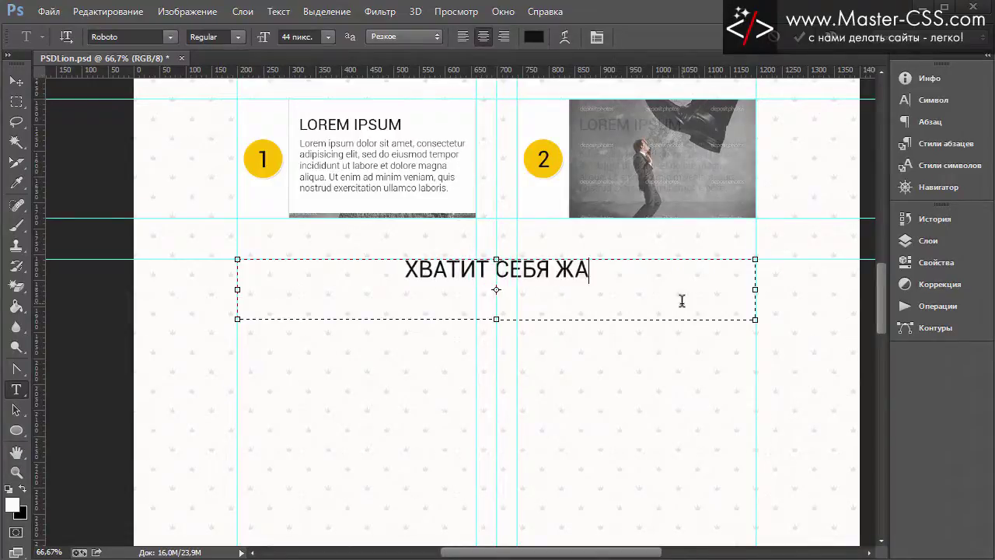
{"action": "type", "text": "ЛЕТЬ"}
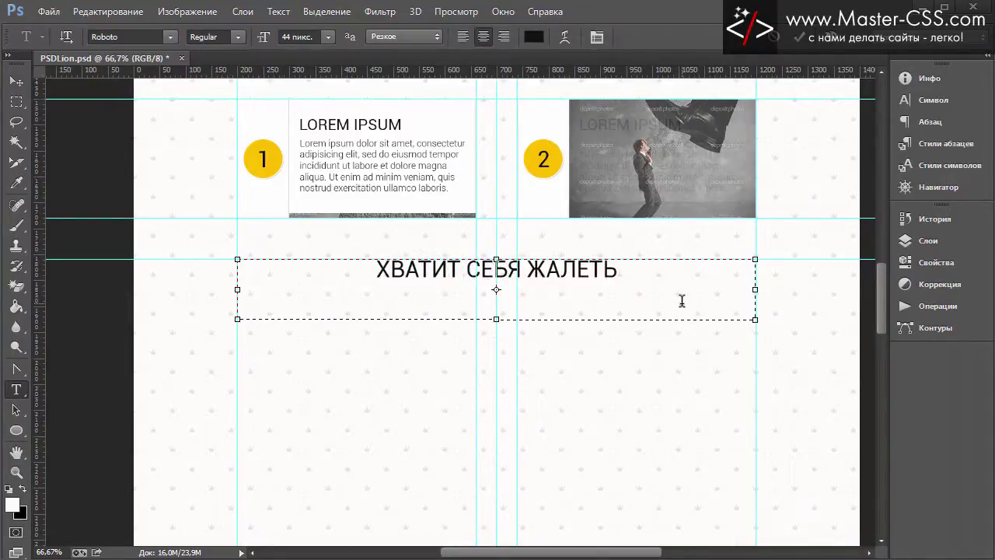
{"action": "type", "text": "! ВСЕГО"}
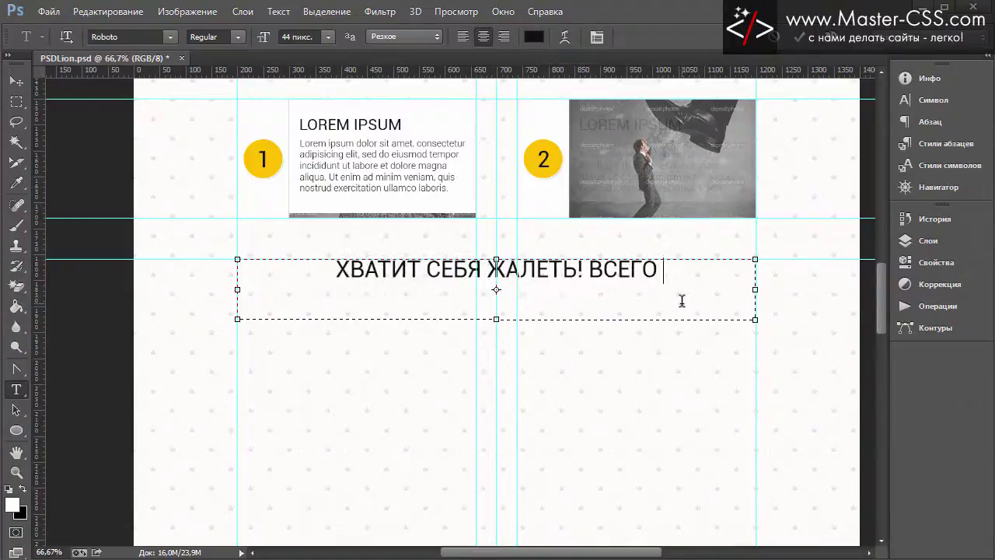
{"action": "type", "text": " ЗА  1 НЕДЕ"}
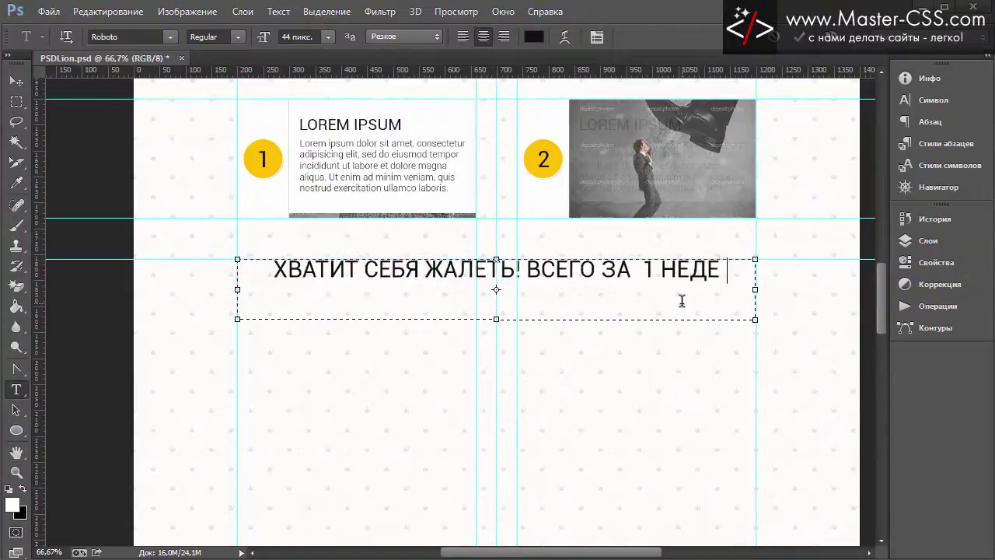
{"action": "type", "text": "ЛЮ ВЫ С"}
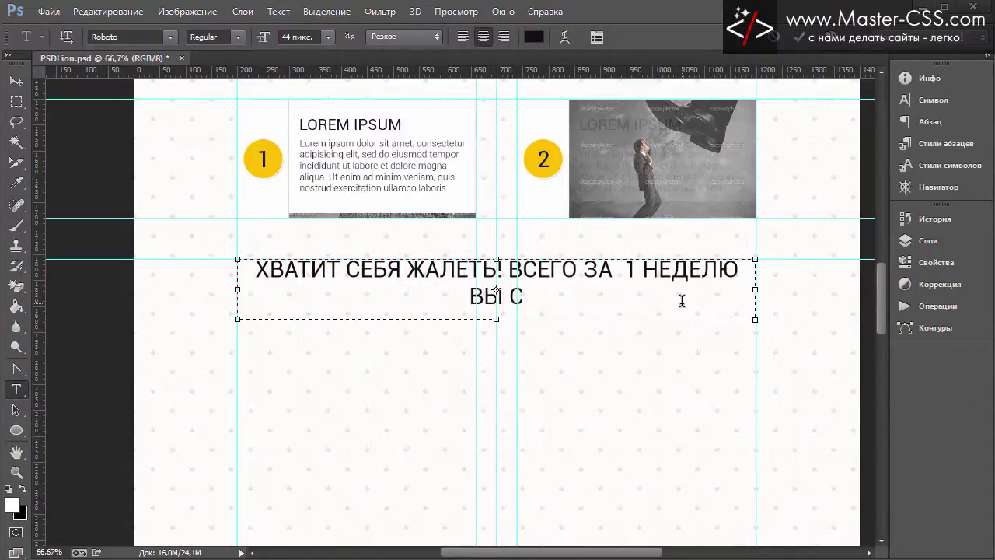
{"action": "type", "text": "МОЖЕТЕ РЕ"}
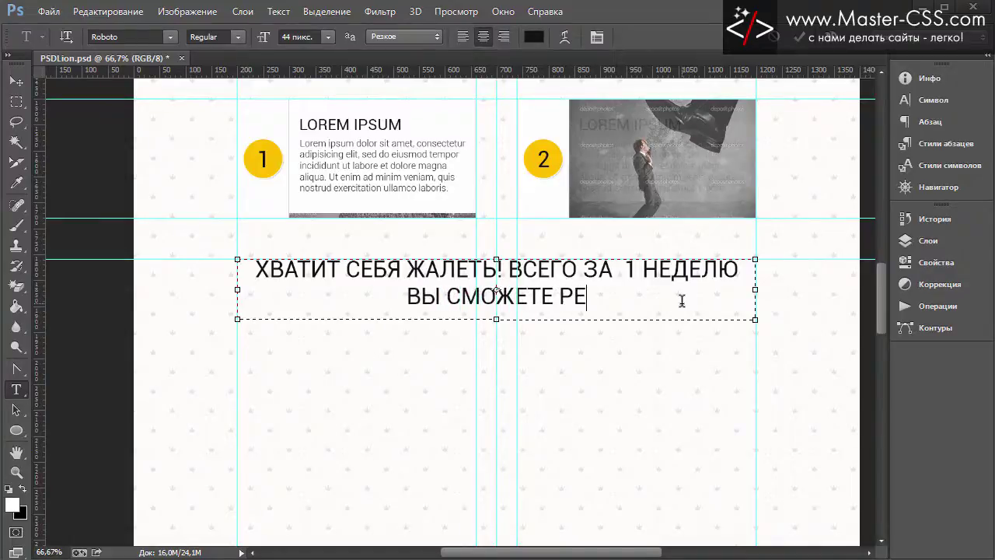
{"action": "type", "text": "ШИТЬ ВСЕ СВ"}
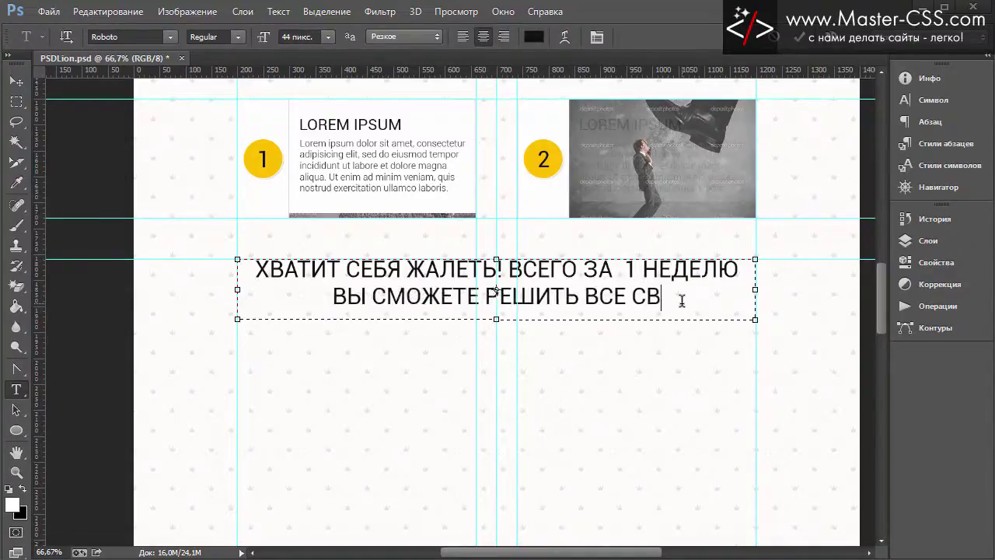
{"action": "type", "text": "ОИ ПРОБЛЕМЫ"}
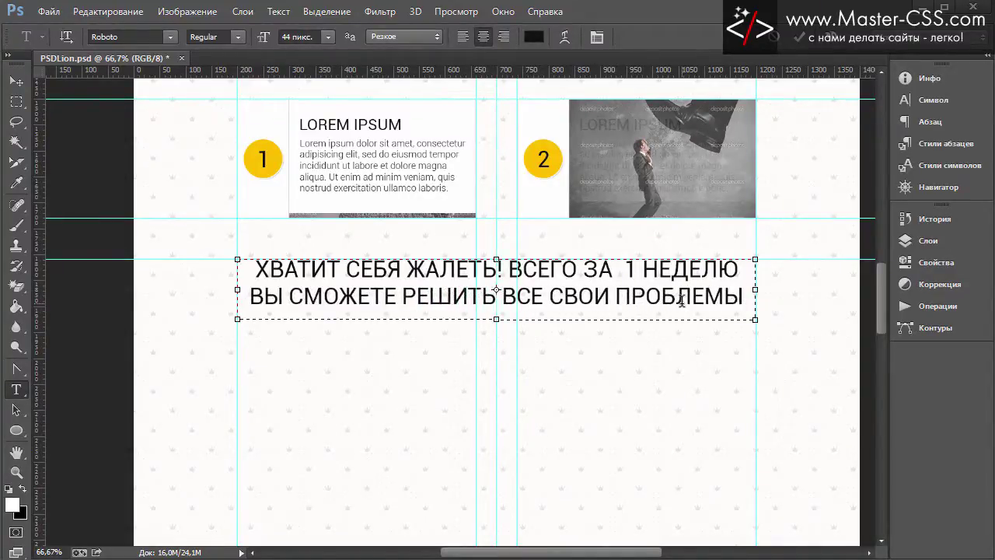
{"action": "type", "text": "!"}
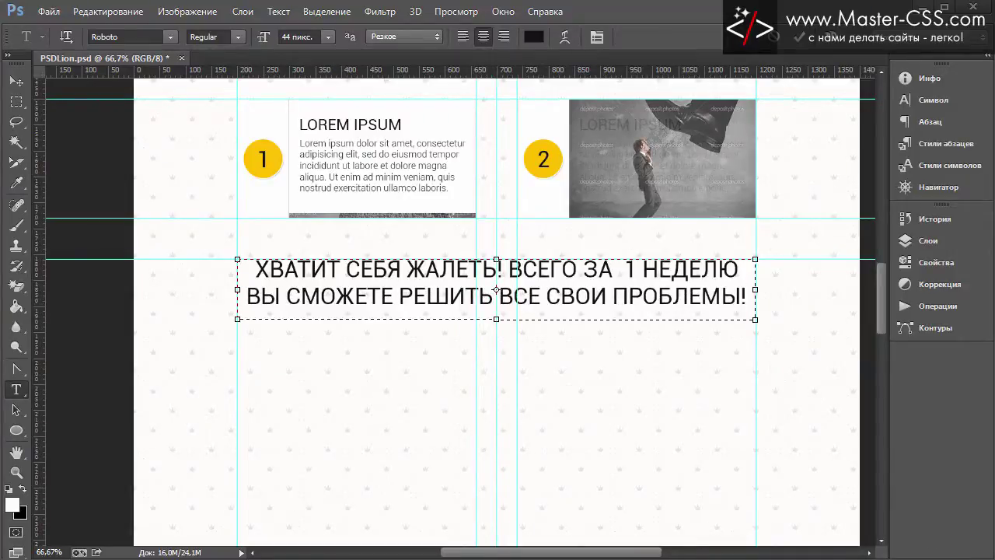
{"action": "key", "text": "alt+Tab"}
{"action": "scroll", "coordinate": [411, 196], "scroll_direction": "up", "scroll_amount": 3}
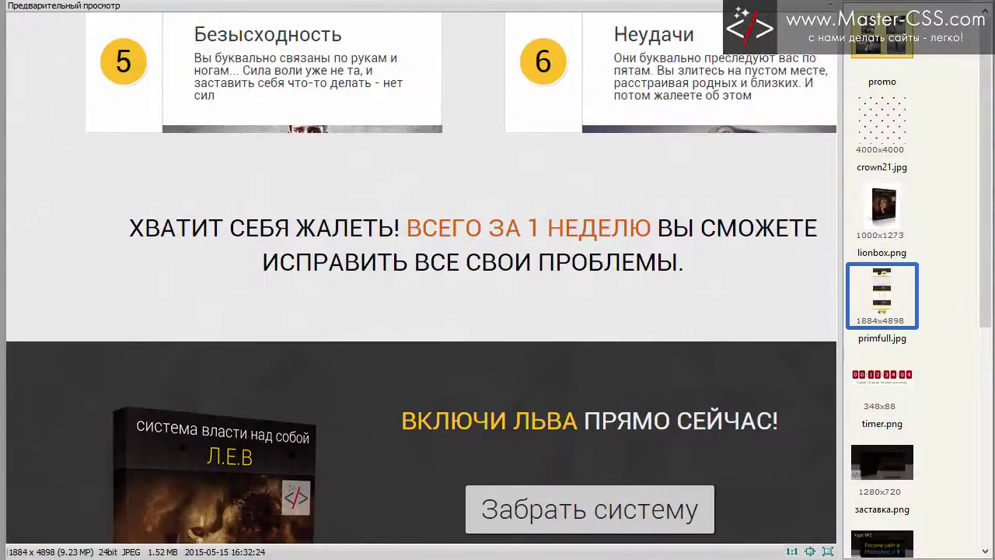
Step: Check the reference headline in FastStone, then switch back to PSDLion.psd in Photoshop
{"action": "scroll", "coordinate": [685, 508], "scroll_direction": "down", "scroll_amount": 5}
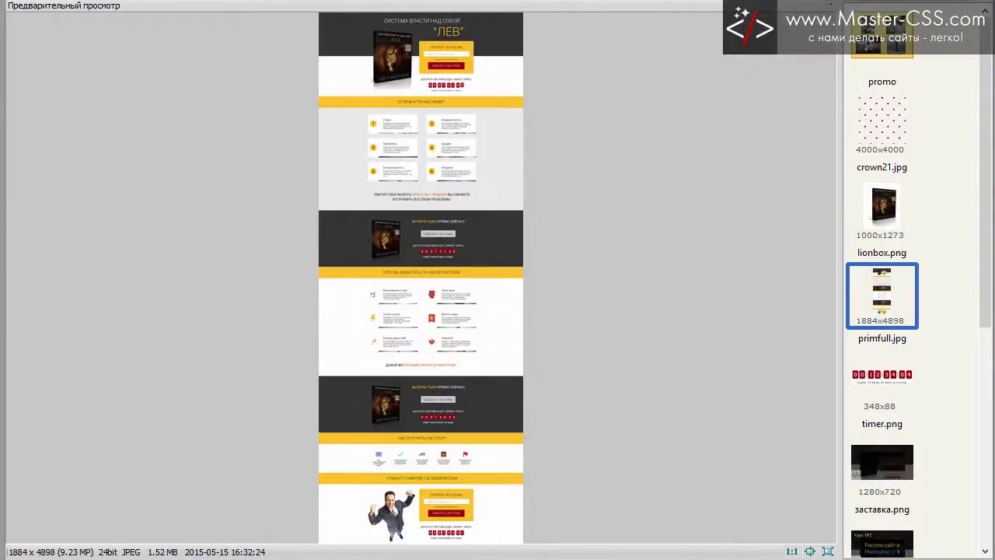
{"action": "key", "text": "alt+Tab"}
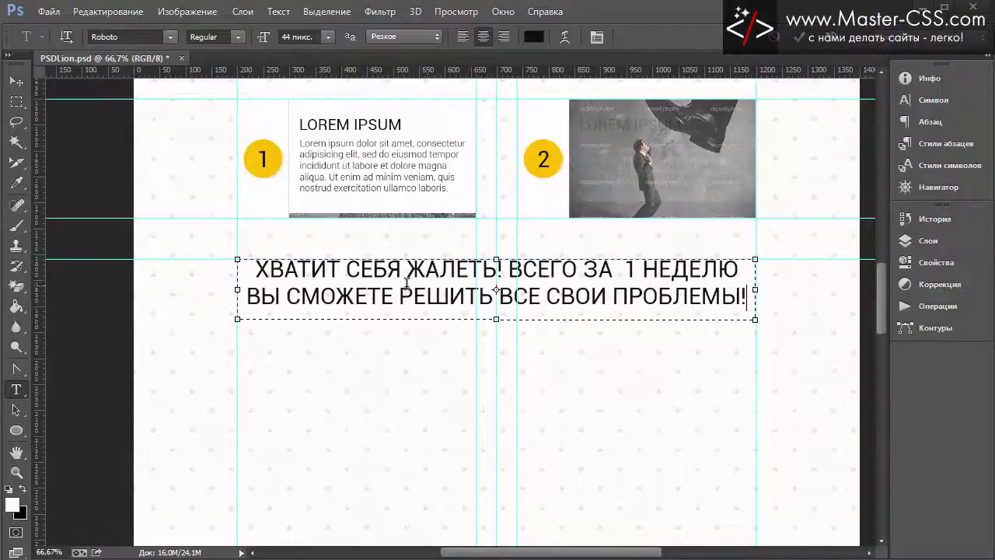
Step: Break the headline into two lines after 'ВЫ СМОЖЕТЕ'
{"action": "key", "text": "Delete"}
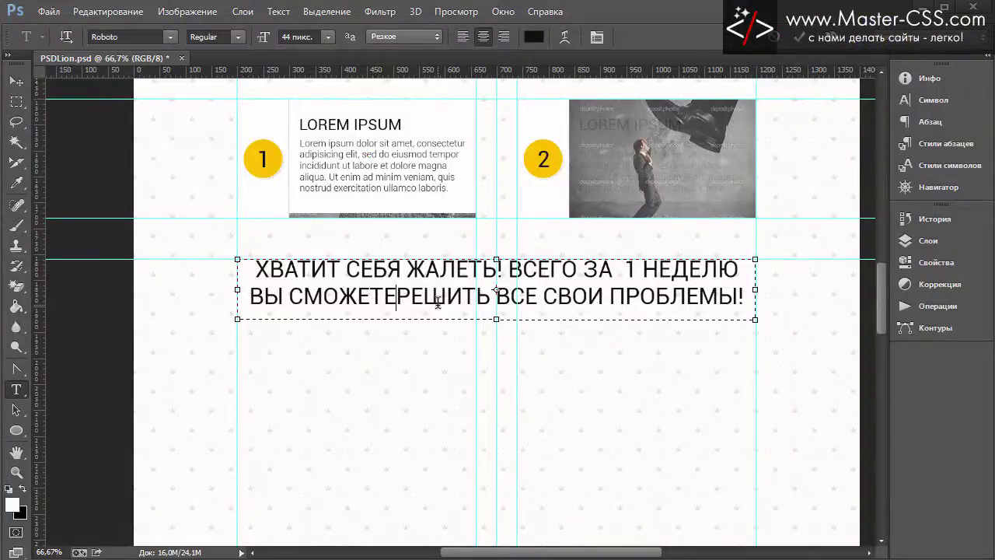
{"action": "key", "text": "Return"}
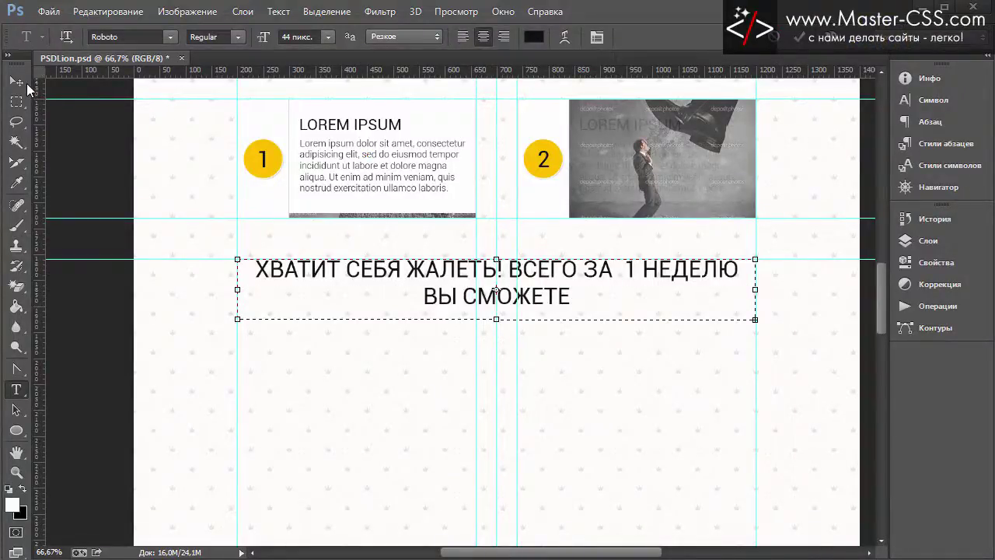
{"action": "left_click", "coordinate": [17, 82]}
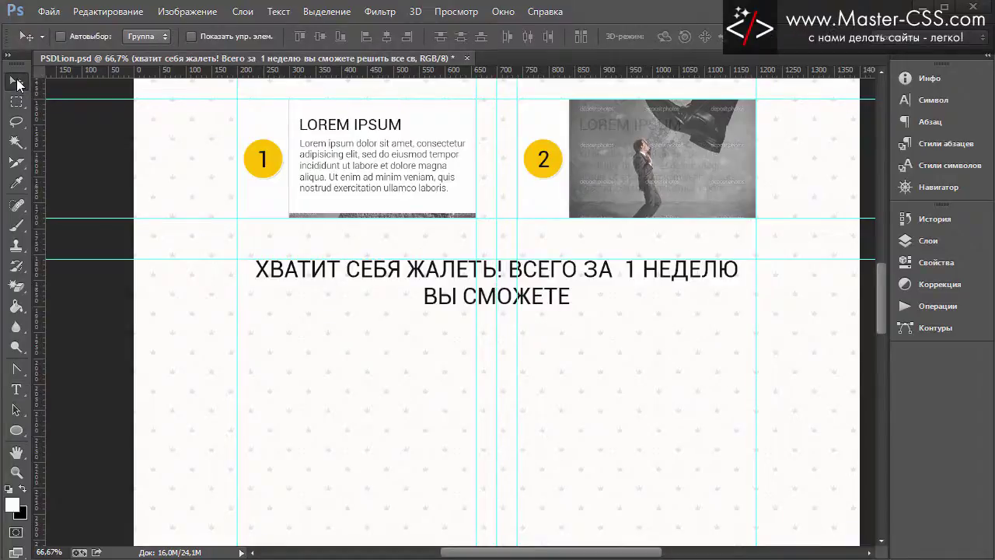
Step: Set the headline to 30 px and select the words 'ВСЕГО ЗА 1 НЕДЕЛЮ'
{"action": "left_click", "coordinate": [929, 100]}
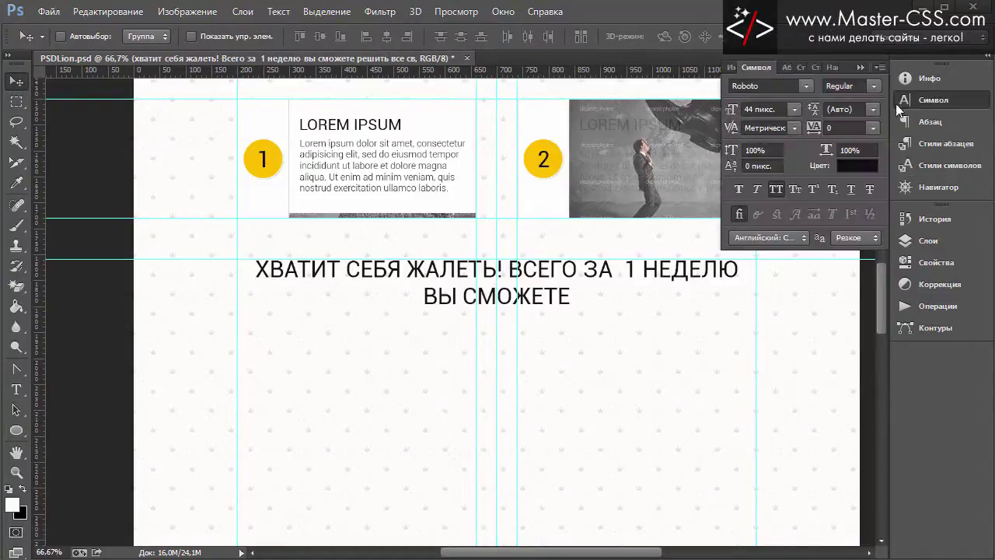
{"action": "left_click", "coordinate": [793, 109]}
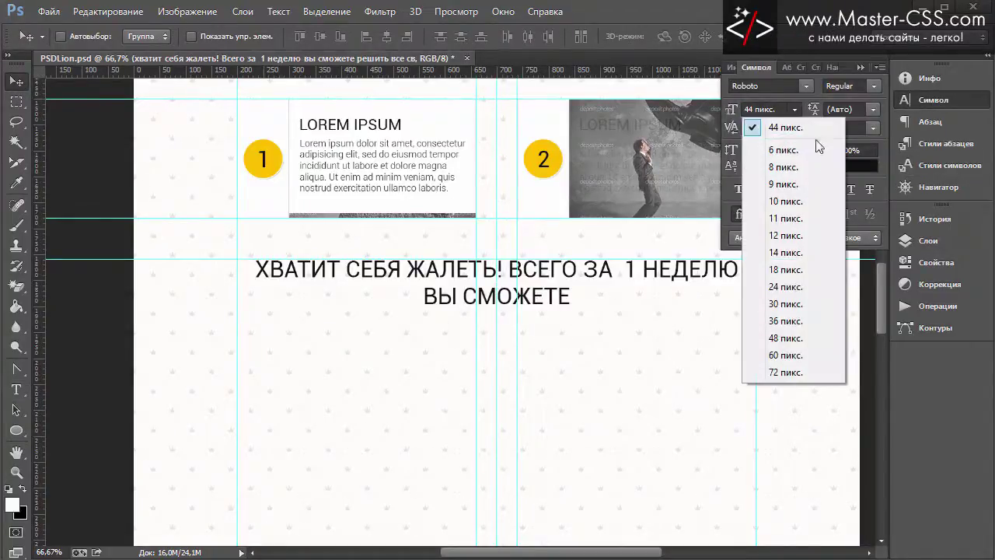
{"action": "left_click", "coordinate": [786, 304]}
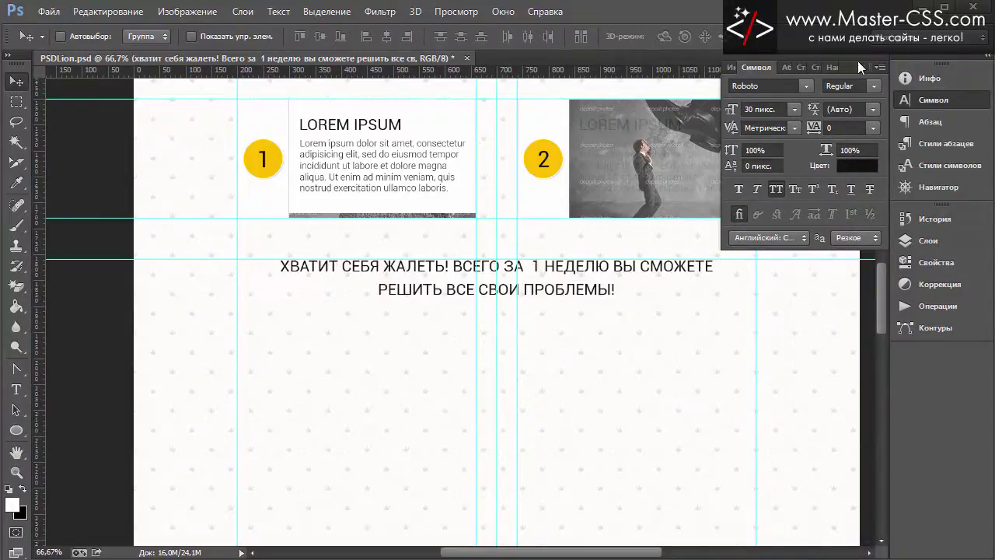
{"action": "left_click", "coordinate": [16, 388]}
{"action": "left_click_drag", "start_coordinate": [452, 266], "coordinate": [607, 262]}
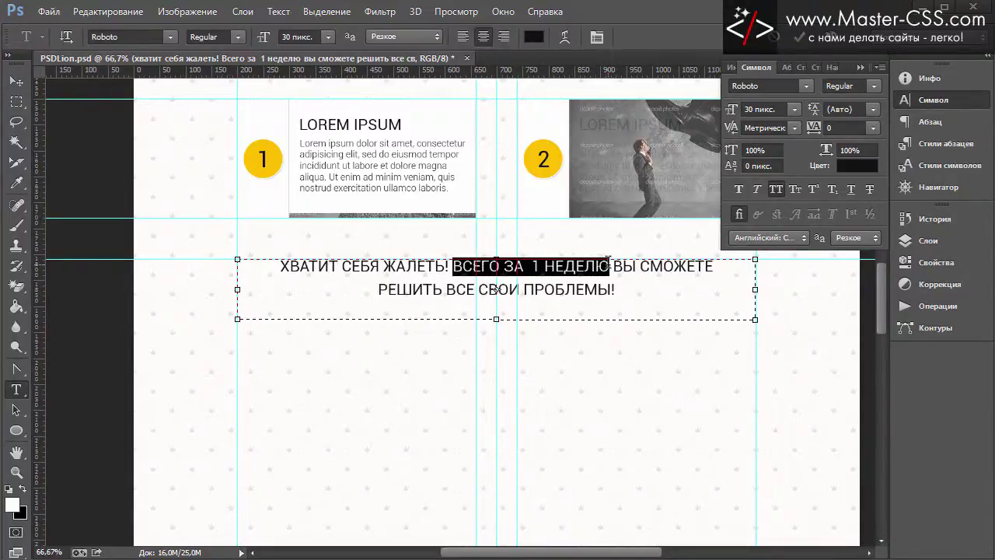
Step: Colour 'ВСЕГО ЗА 1 НЕДЕЛЮ' orange, shifting the hue from the numbered circle's yellow
{"action": "left_click", "coordinate": [846, 166]}
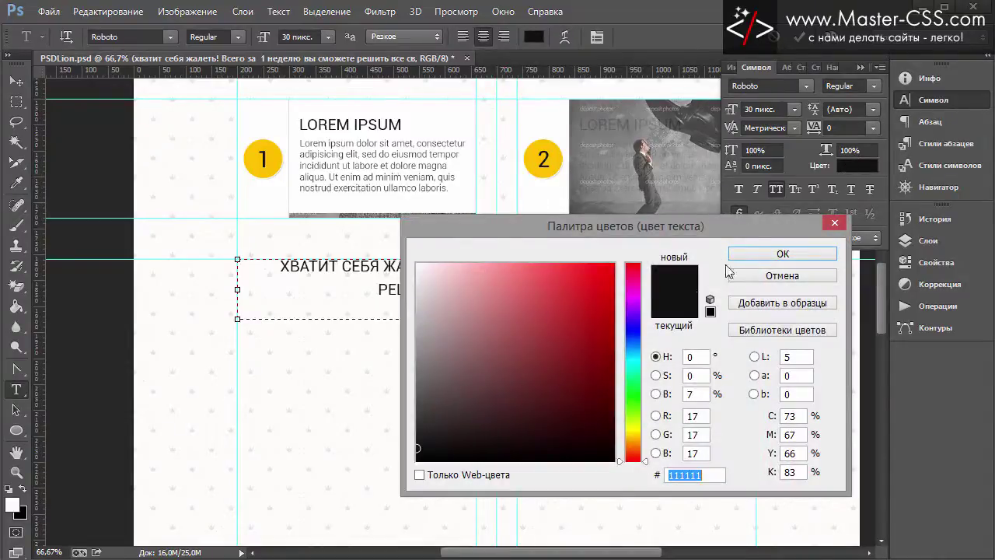
{"action": "left_click_drag", "start_coordinate": [673, 242], "coordinate": [818, 251]}
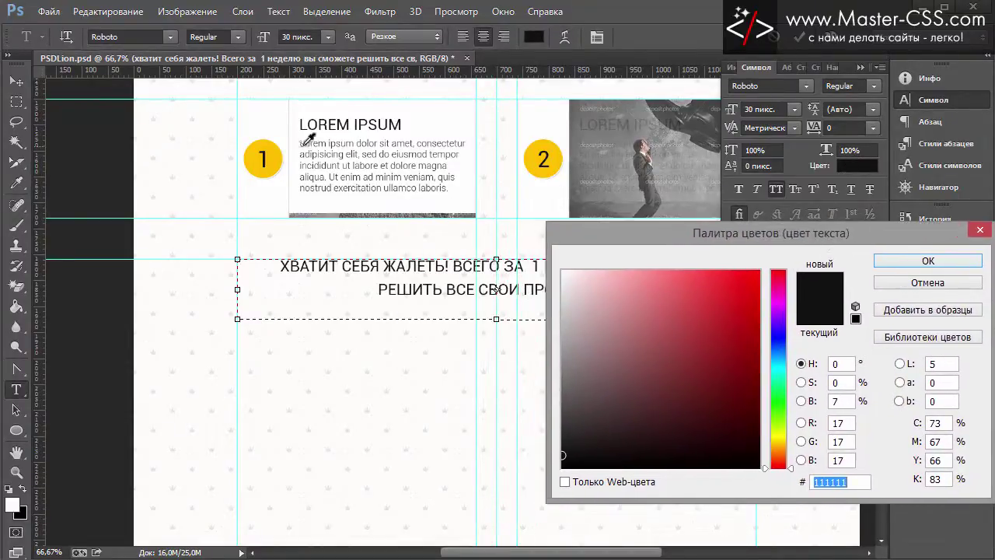
{"action": "left_click", "coordinate": [267, 144]}
{"action": "left_click_drag", "start_coordinate": [604, 234], "coordinate": [622, 202]}
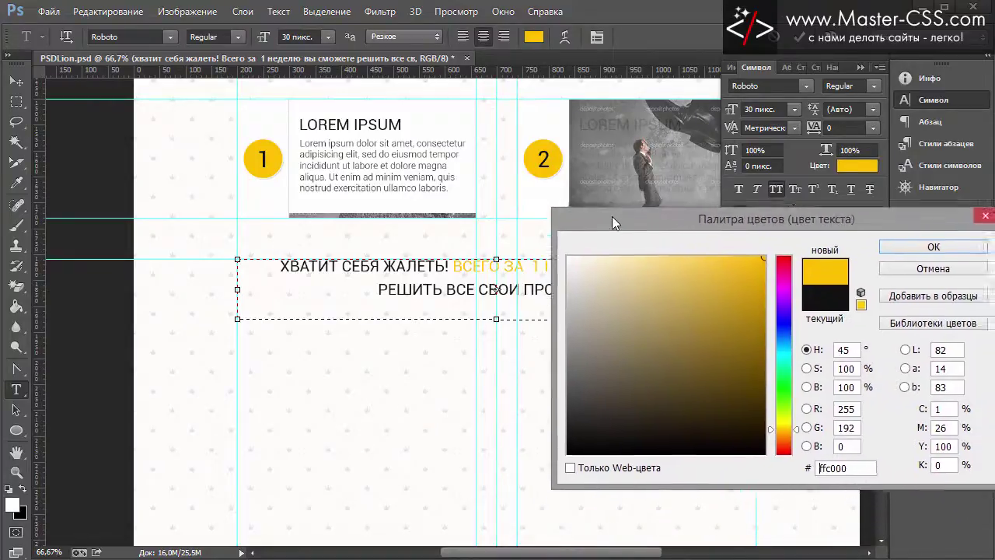
{"action": "left_click_drag", "start_coordinate": [800, 420], "coordinate": [802, 425]}
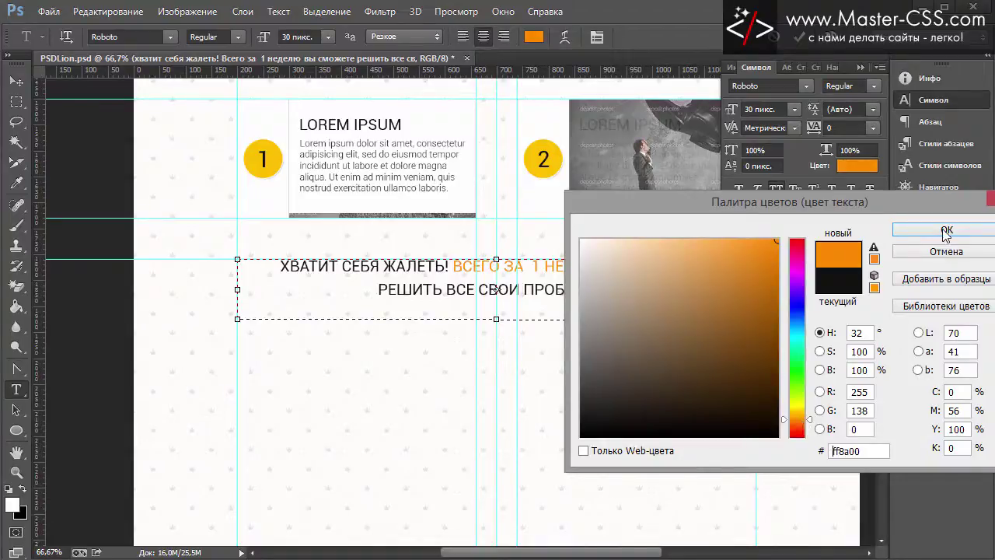
{"action": "left_click", "coordinate": [945, 231]}
{"action": "left_click", "coordinate": [860, 68]}
{"action": "left_click", "coordinate": [15, 81]}
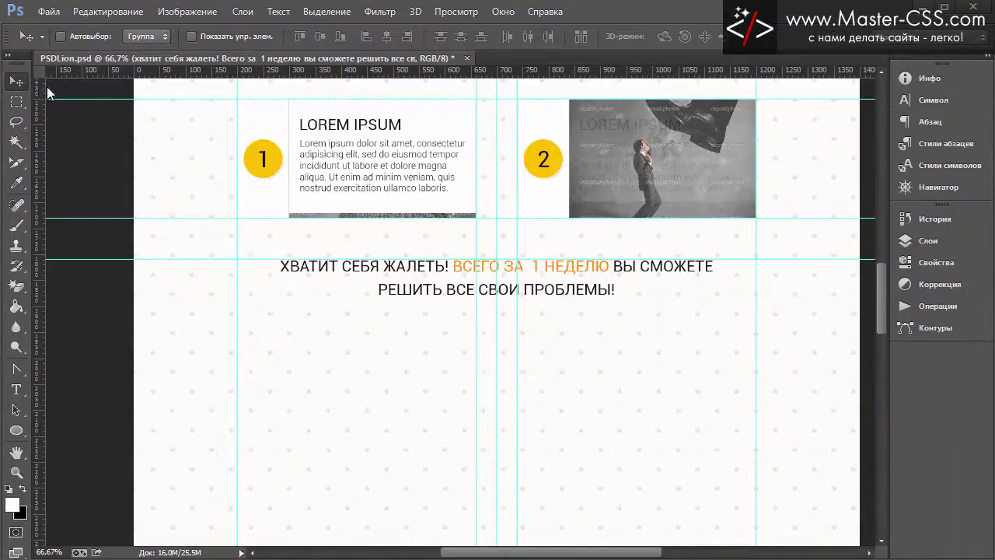
Step: Hide guides, view the page at 100%, then show the grid and guides
{"action": "key", "text": "ctrl+h"}
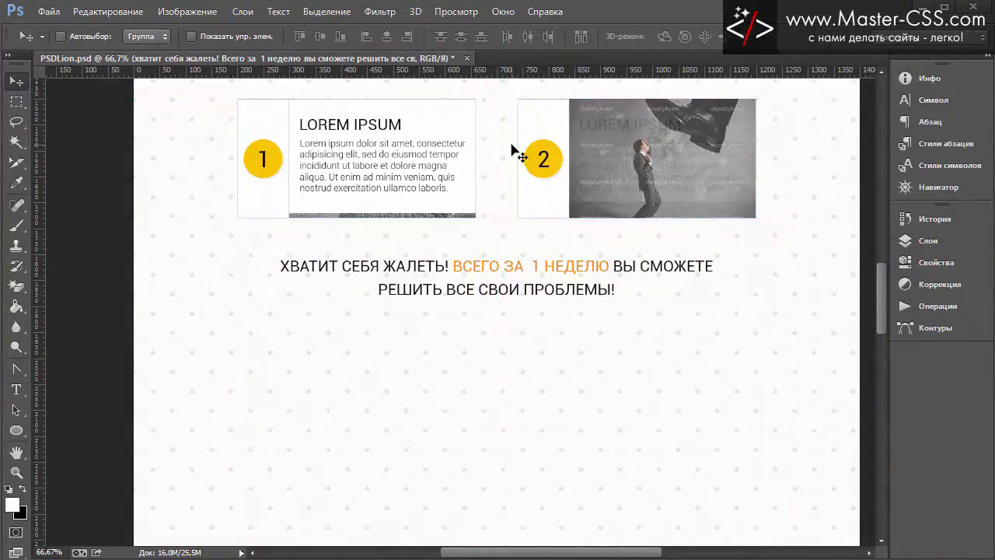
{"action": "key", "text": "ctrl+plus"}
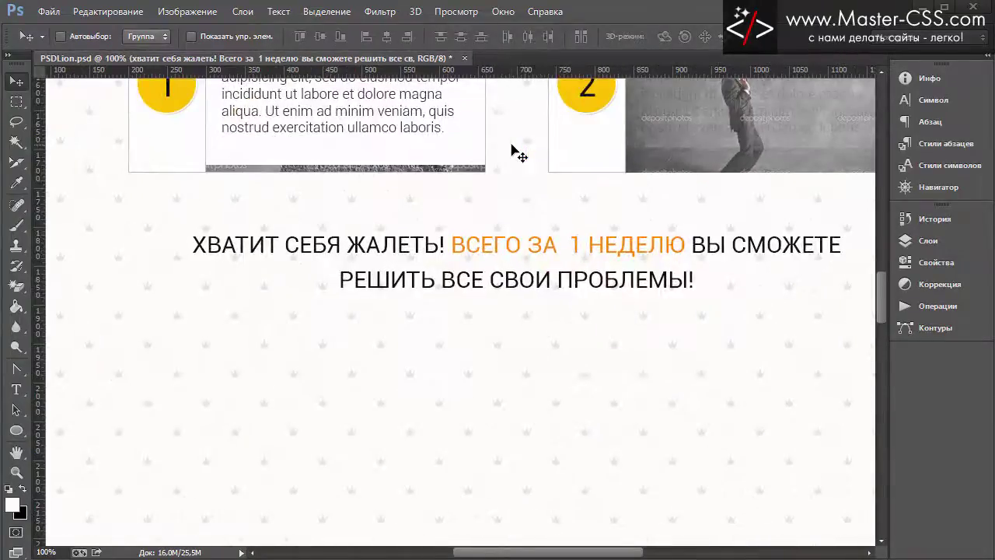
{"action": "left_click_drag", "start_coordinate": [537, 555], "coordinate": [563, 553]}
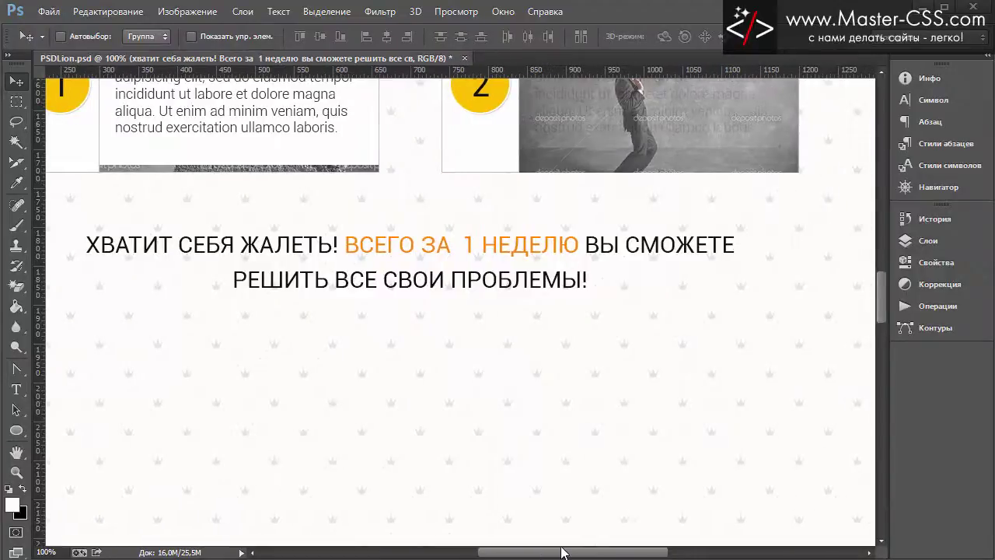
{"action": "scroll", "coordinate": [476, 342], "scroll_direction": "up", "scroll_amount": 3}
{"action": "scroll", "coordinate": [476, 342], "scroll_direction": "down", "scroll_amount": 3}
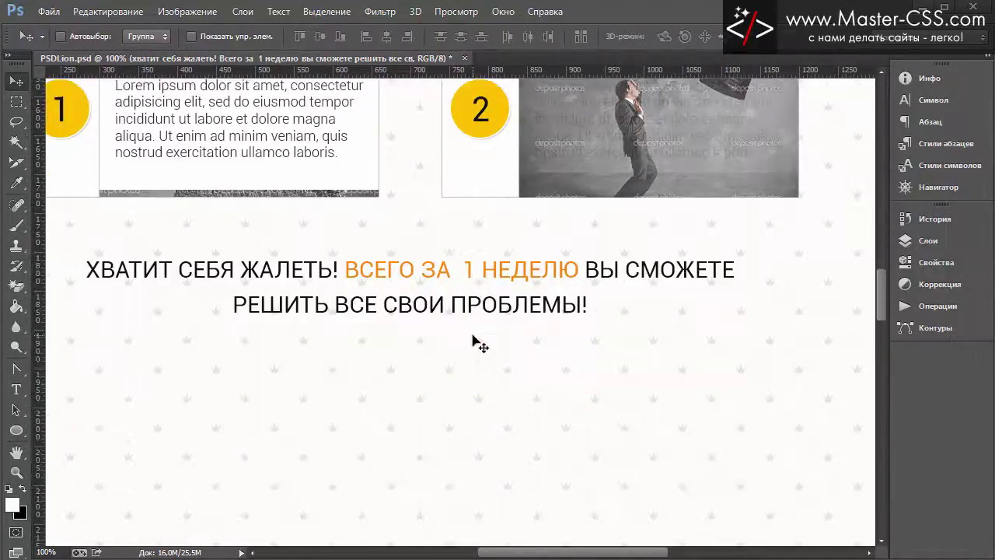
{"action": "key", "text": "ctrl+apostrophe"}
{"action": "key", "text": "ctrl+semicolon"}
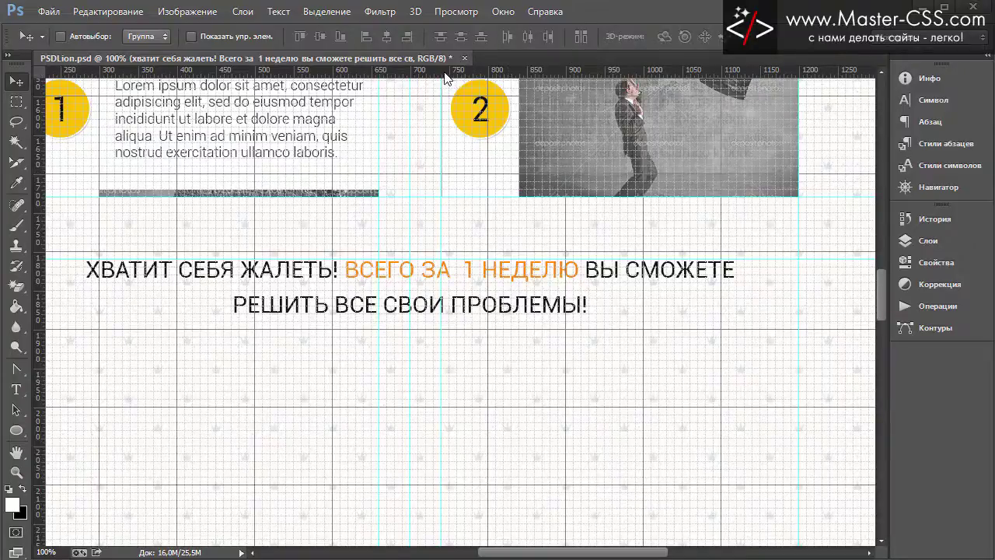
Step: Add a horizontal guide just below the headline at about 1880 px
{"action": "left_click_drag", "start_coordinate": [444, 74], "coordinate": [453, 314]}
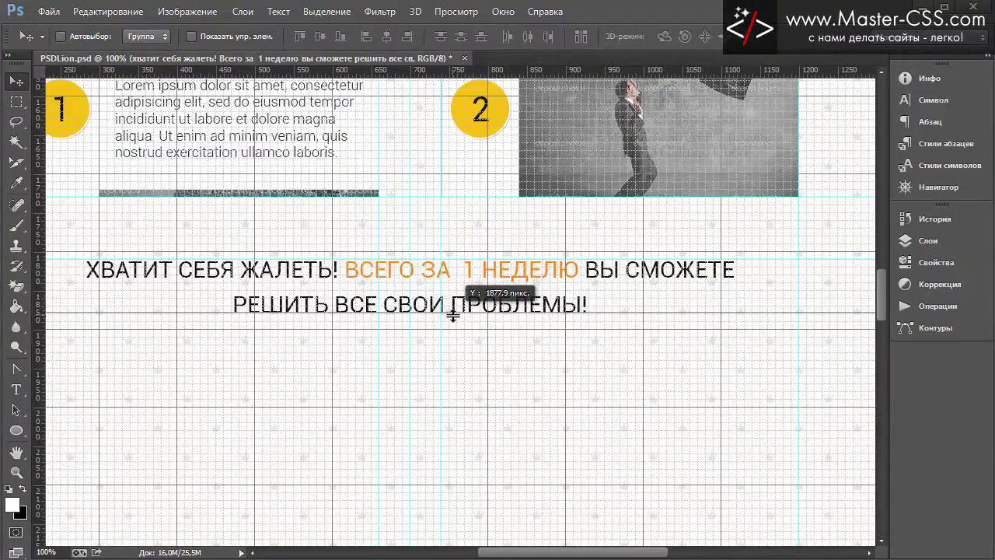
{"action": "left_click_drag", "start_coordinate": [453, 314], "coordinate": [450, 312]}
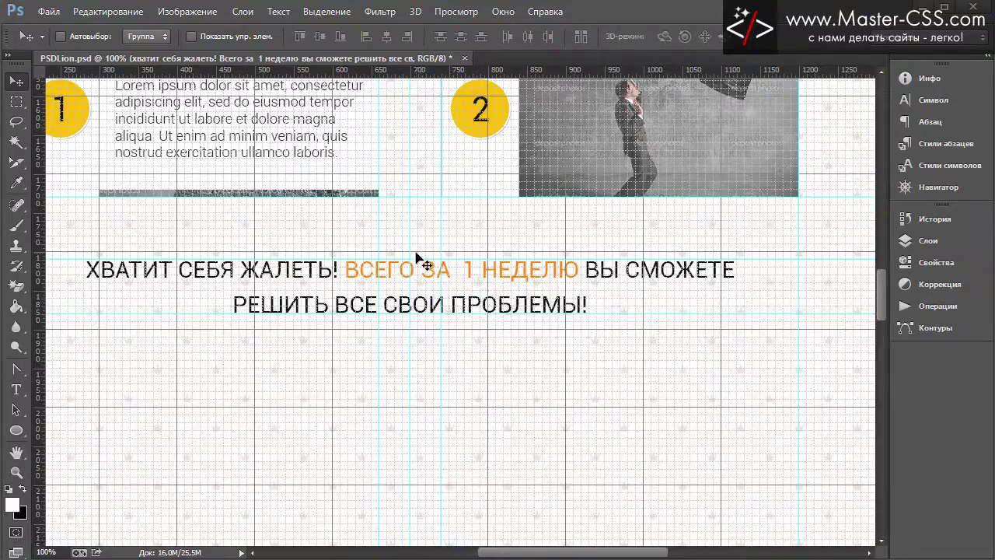
{"action": "scroll", "coordinate": [426, 259], "scroll_direction": "up", "scroll_amount": 3}
{"action": "scroll", "coordinate": [439, 263], "scroll_direction": "up", "scroll_amount": 5}
{"action": "scroll", "coordinate": [443, 265], "scroll_direction": "up", "scroll_amount": 5}
{"action": "scroll", "coordinate": [447, 265], "scroll_direction": "up", "scroll_amount": 5}
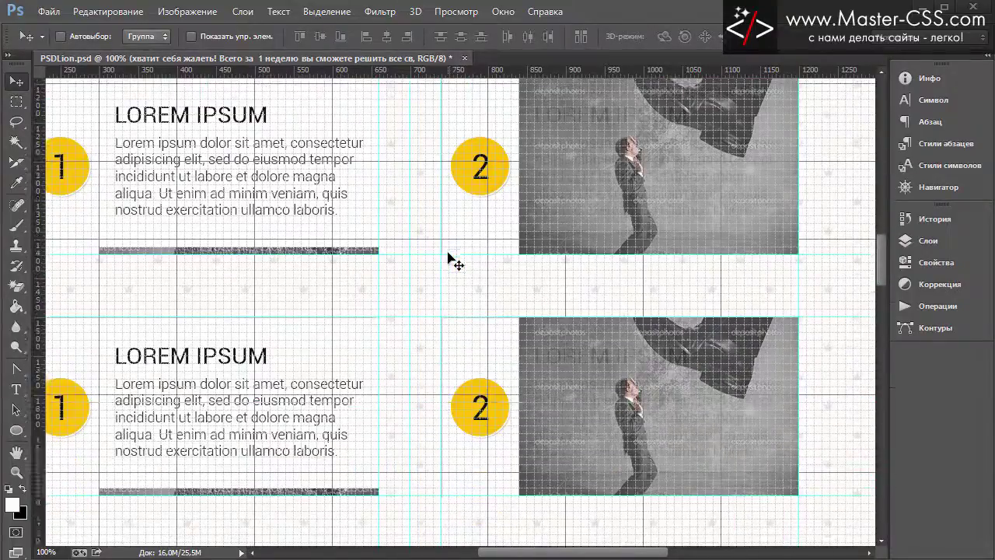
{"action": "scroll", "coordinate": [452, 267], "scroll_direction": "up", "scroll_amount": 2}
{"action": "scroll", "coordinate": [447, 261], "scroll_direction": "down", "scroll_amount": 3}
{"action": "scroll", "coordinate": [440, 251], "scroll_direction": "down", "scroll_amount": 2}
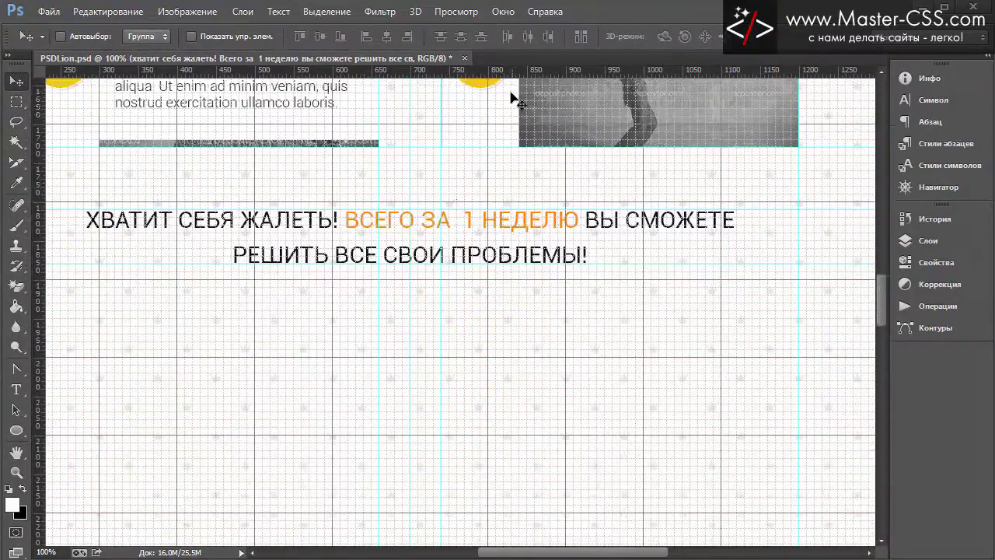
Step: Add a second horizontal guide further down at about Y 1955 px
{"action": "left_click_drag", "start_coordinate": [507, 73], "coordinate": [489, 325]}
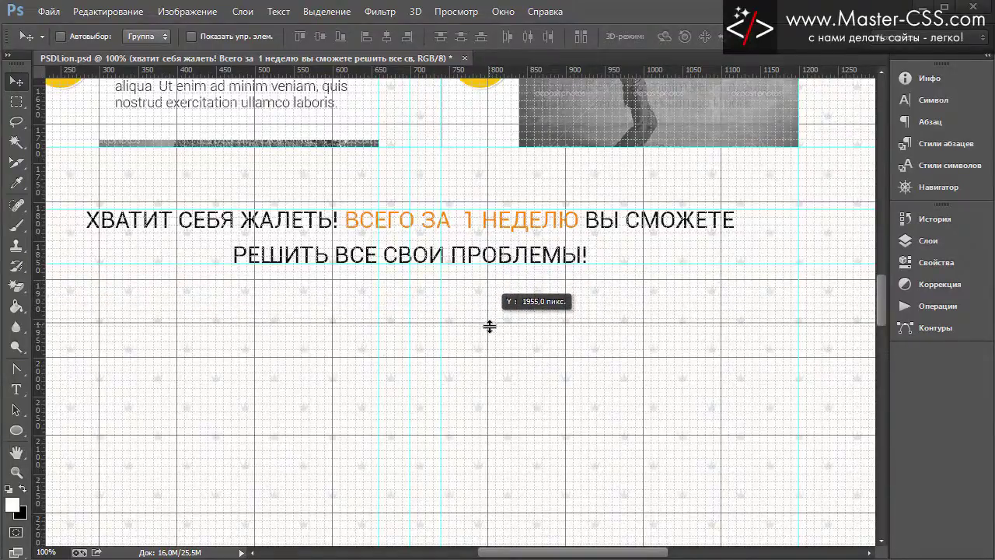
{"action": "scroll", "coordinate": [666, 368], "scroll_direction": "up", "scroll_amount": 2}
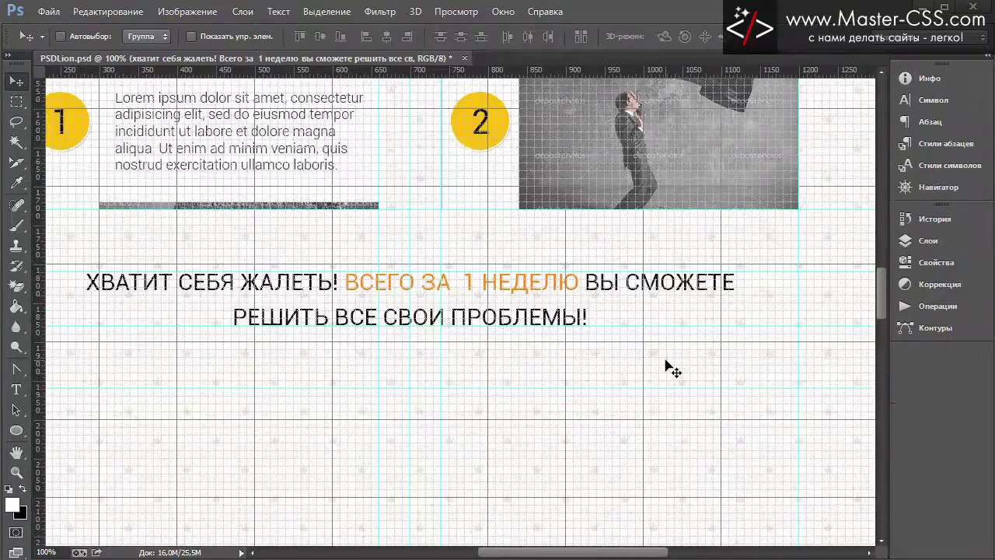
{"action": "scroll", "coordinate": [666, 368], "scroll_direction": "down", "scroll_amount": 1}
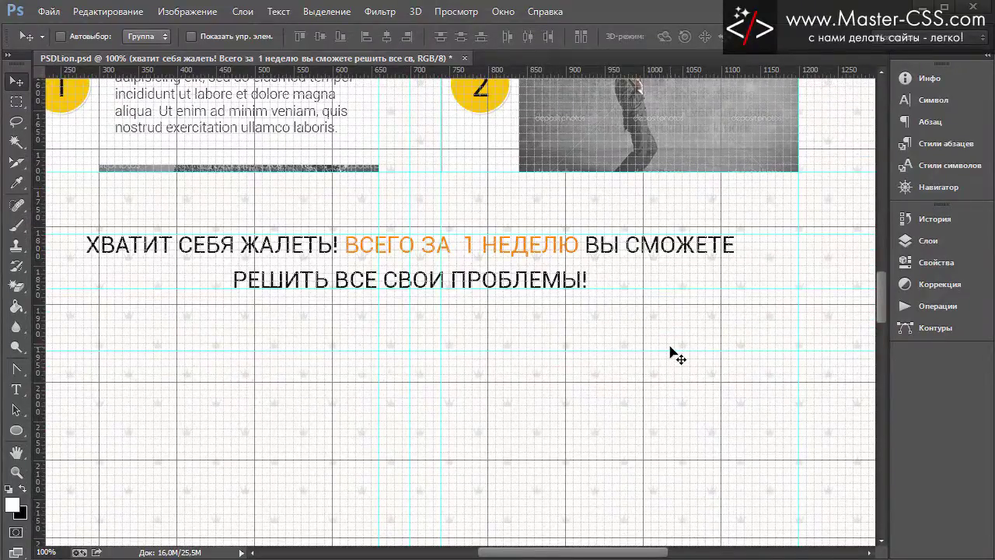
{"action": "scroll", "coordinate": [674, 350], "scroll_direction": "up", "scroll_amount": 3}
{"action": "scroll", "coordinate": [673, 351], "scroll_direction": "down", "scroll_amount": 3}
{"action": "left_click_drag", "start_coordinate": [544, 555], "coordinate": [475, 555]}
{"action": "scroll", "coordinate": [186, 348], "scroll_direction": "up", "scroll_amount": 4}
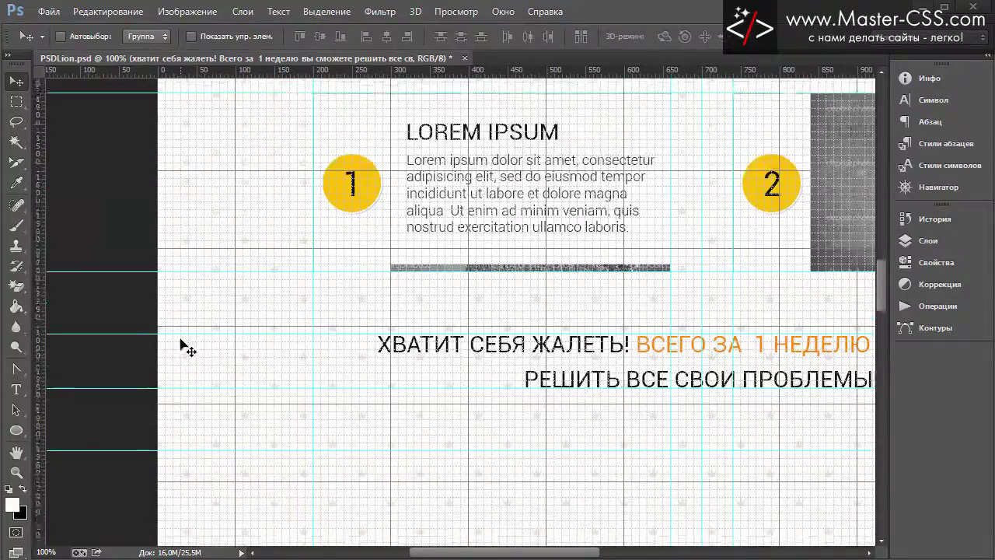
{"action": "scroll", "coordinate": [187, 348], "scroll_direction": "up", "scroll_amount": 8}
{"action": "scroll", "coordinate": [194, 329], "scroll_direction": "up", "scroll_amount": 6}
{"action": "scroll", "coordinate": [197, 324], "scroll_direction": "up", "scroll_amount": 4}
{"action": "scroll", "coordinate": [202, 320], "scroll_direction": "up", "scroll_amount": 5}
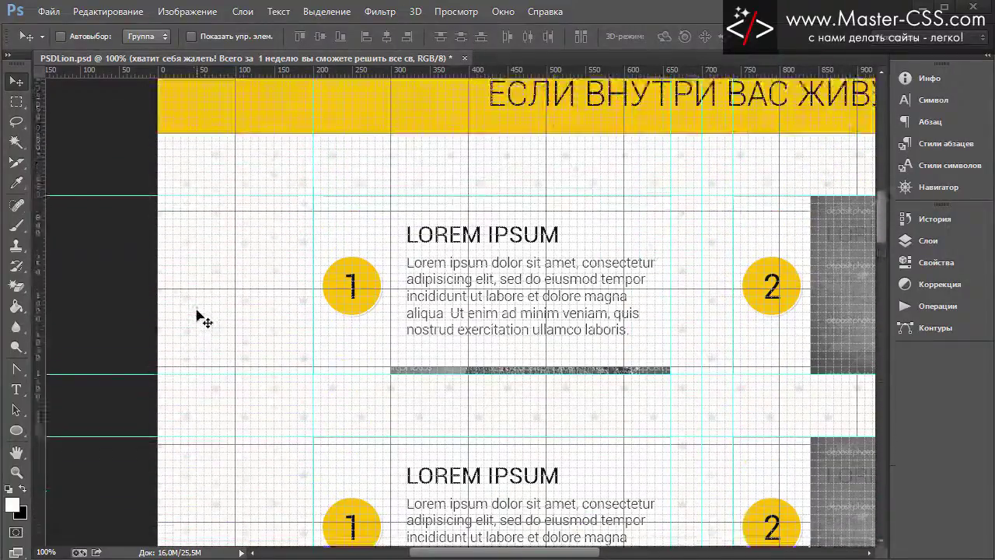
{"action": "scroll", "coordinate": [203, 318], "scroll_direction": "up", "scroll_amount": 3}
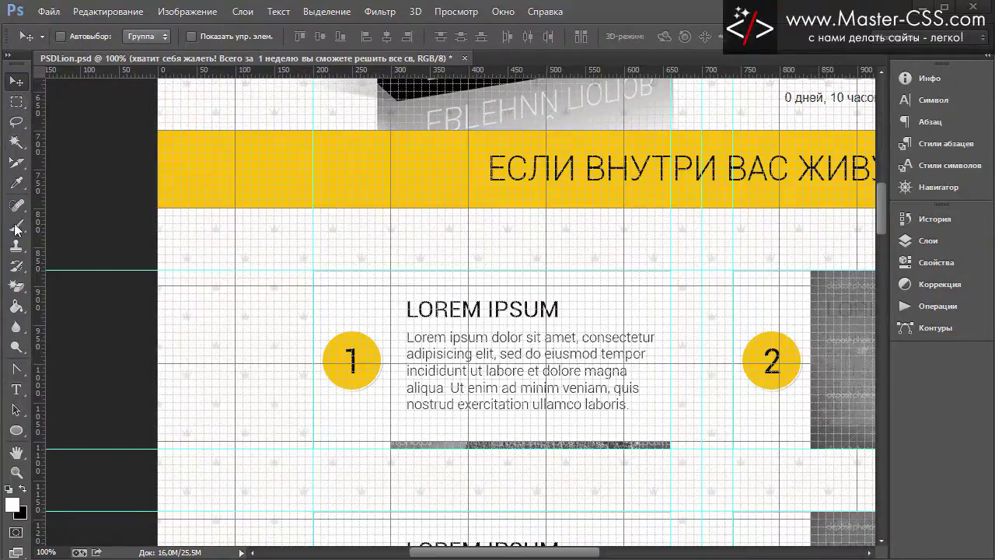
Step: Choose the Rectangle tool and select the 'если внутри вас живут:' text layer
{"action": "left_click", "coordinate": [17, 431]}
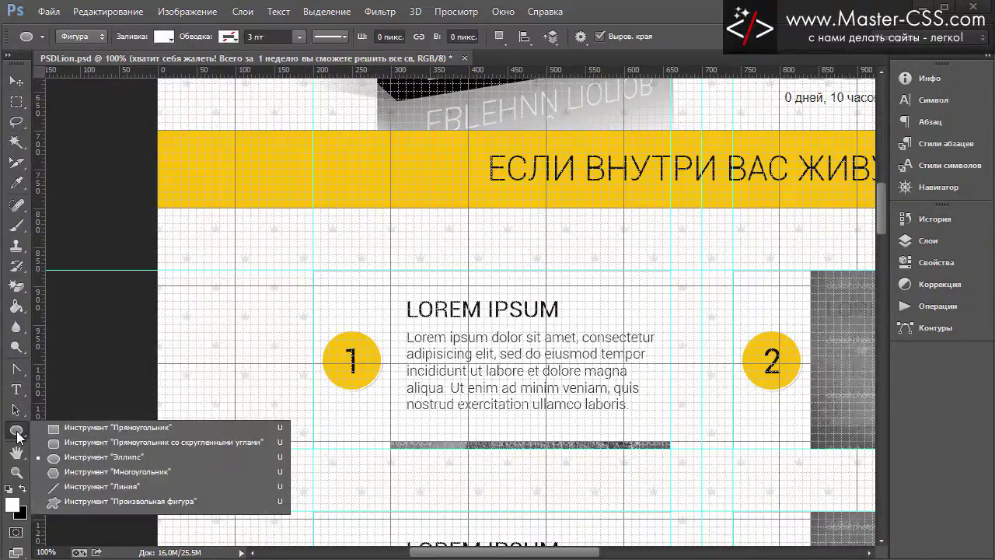
{"action": "left_click", "coordinate": [92, 429]}
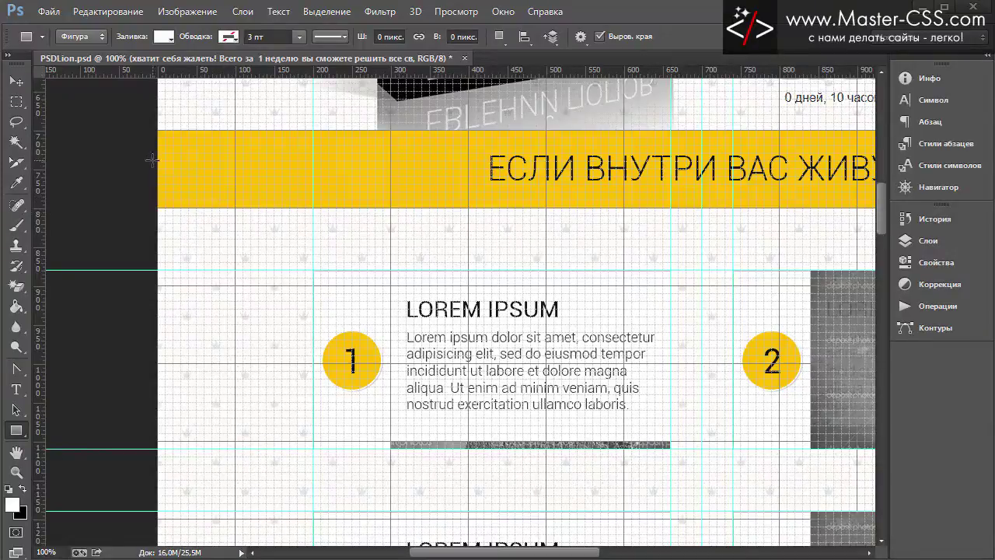
{"action": "left_click", "coordinate": [949, 238]}
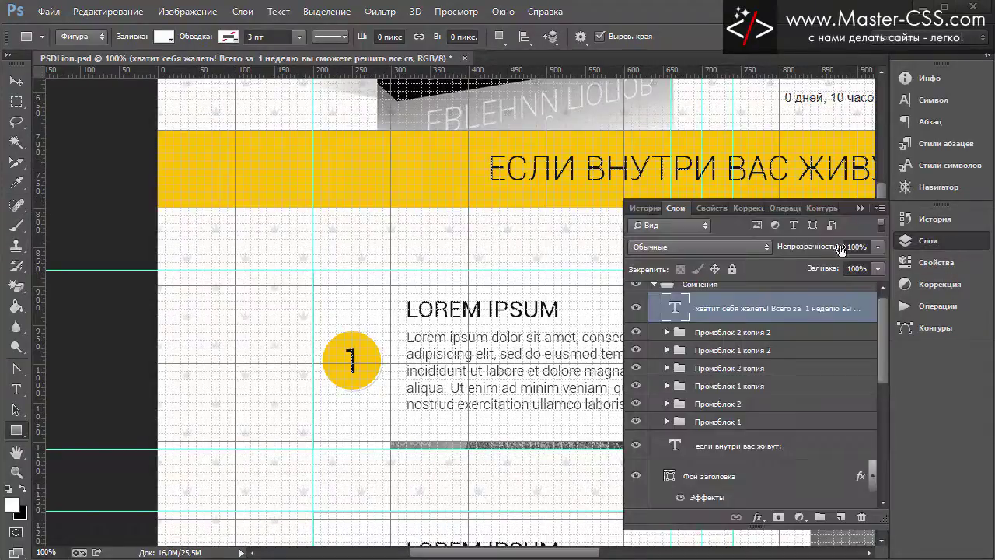
{"action": "left_click", "coordinate": [699, 292]}
{"action": "scroll", "coordinate": [758, 375], "scroll_direction": "down", "scroll_amount": 1}
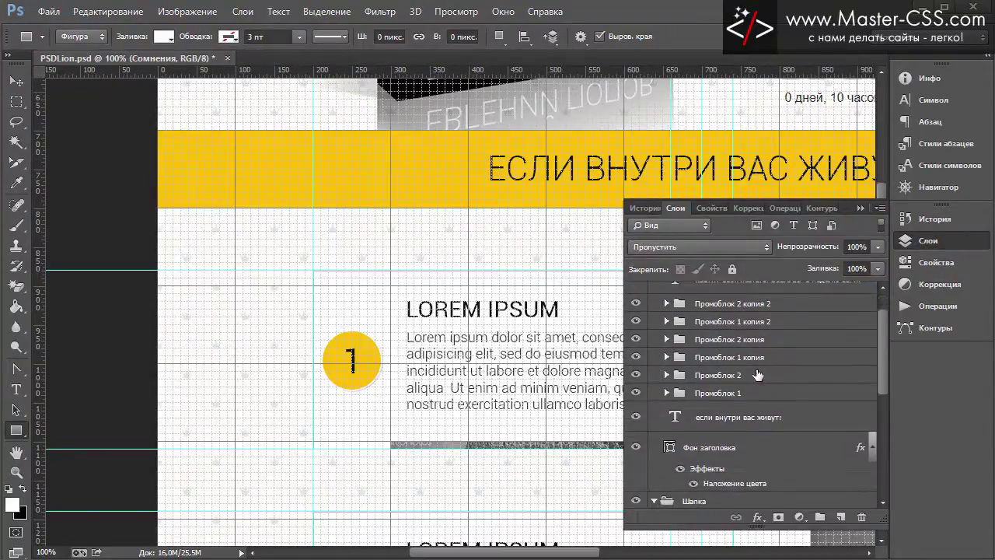
{"action": "scroll", "coordinate": [709, 422], "scroll_direction": "down", "scroll_amount": 1}
{"action": "left_click", "coordinate": [709, 413]}
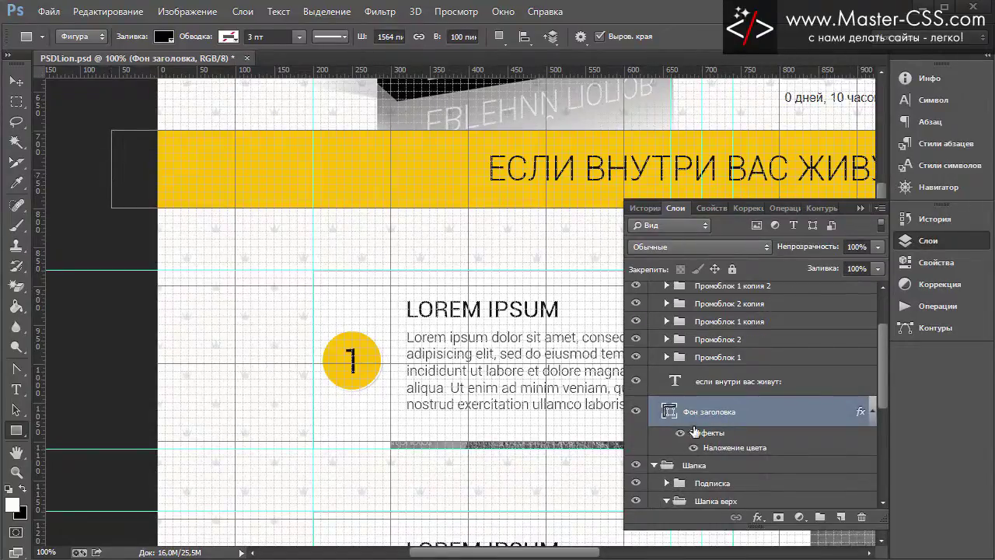
{"action": "left_click", "coordinate": [725, 381]}
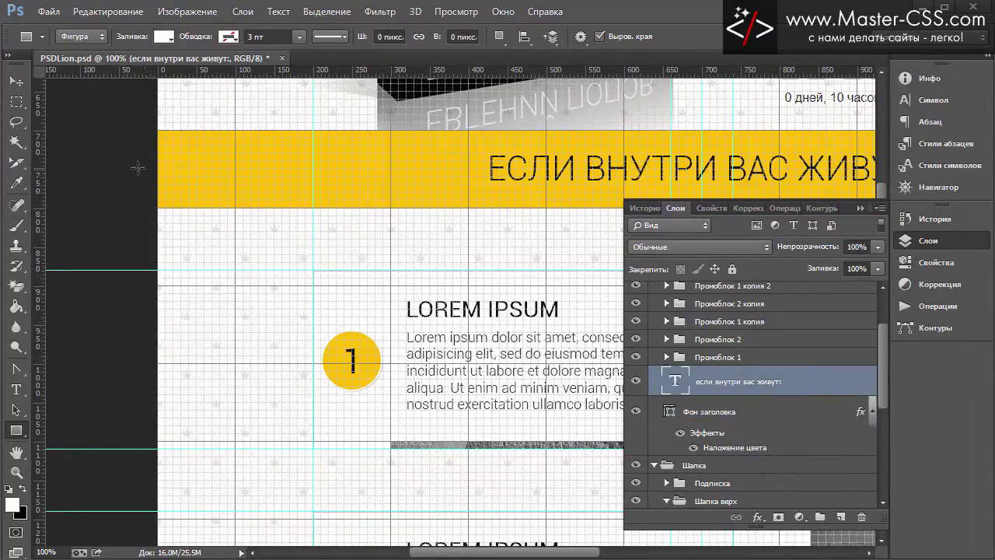
Step: Draw a white 1520 × 1210 px rectangle over the promo block rows below the header
{"action": "left_click_drag", "start_coordinate": [137, 167], "coordinate": [513, 292]}
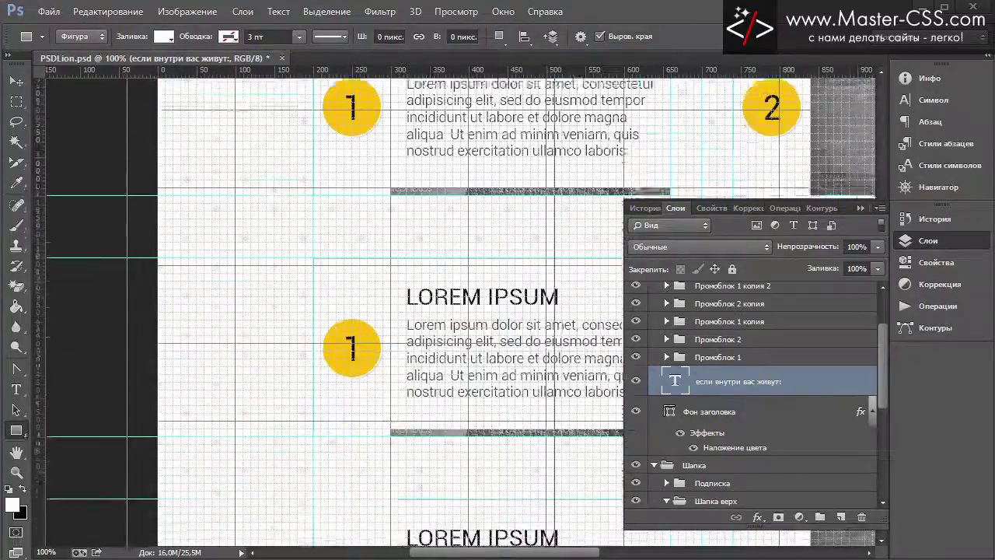
{"action": "mouse_move", "coordinate": [521, 544]}
{"action": "left_mouse_down"}
{"action": "mouse_move", "coordinate": [462, 332]}
{"action": "mouse_move", "coordinate": [431, 287]}
{"action": "mouse_move", "coordinate": [433, 268]}
{"action": "mouse_move", "coordinate": [961, 284]}
{"action": "mouse_move", "coordinate": [574, 284]}
{"action": "left_mouse_up"}
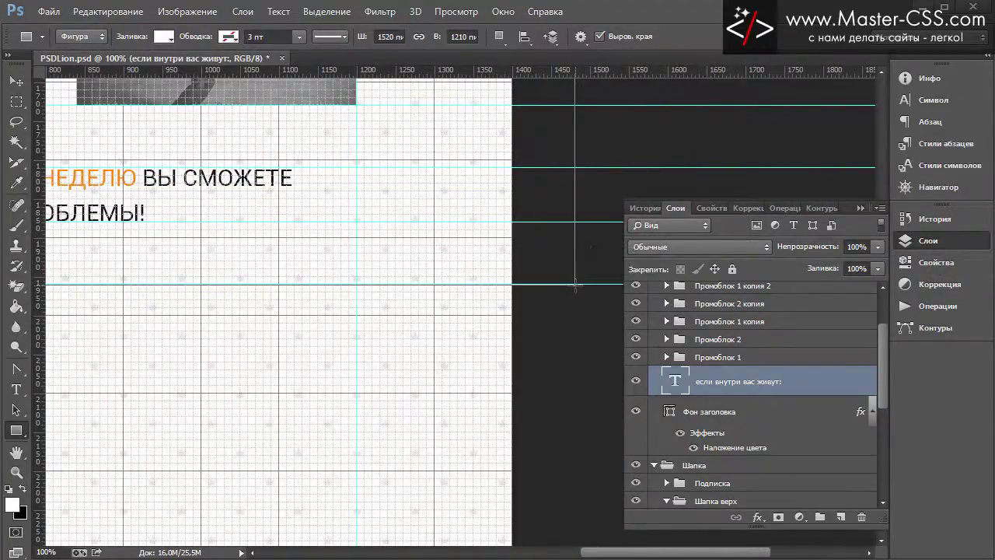
{"action": "scroll", "coordinate": [304, 335], "scroll_direction": "up", "scroll_amount": 5}
{"action": "scroll", "coordinate": [333, 324], "scroll_direction": "up", "scroll_amount": 5}
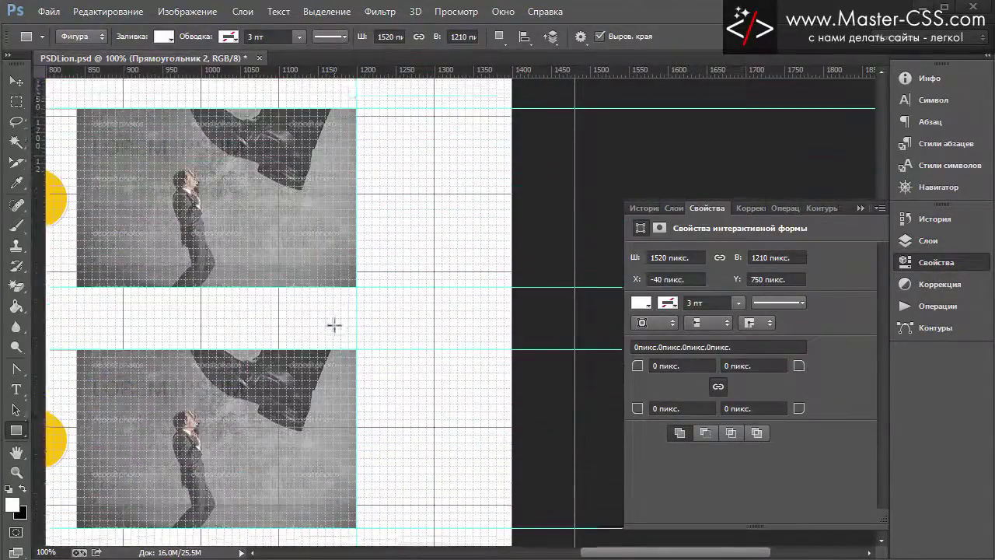
{"action": "scroll", "coordinate": [334, 323], "scroll_direction": "up", "scroll_amount": 5}
{"action": "scroll", "coordinate": [352, 312], "scroll_direction": "up", "scroll_amount": 5}
{"action": "scroll", "coordinate": [506, 436], "scroll_direction": "up", "scroll_amount": 3}
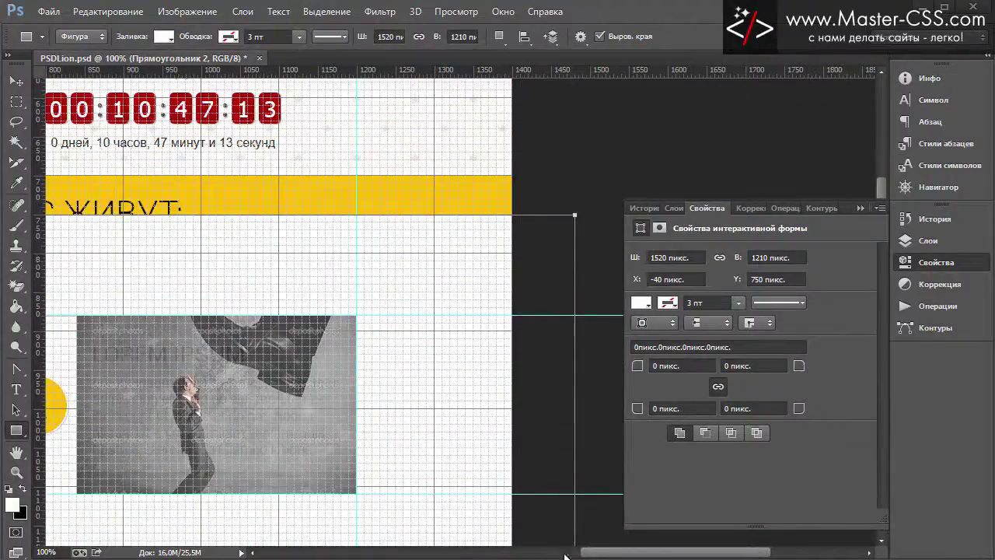
{"action": "left_click_drag", "start_coordinate": [619, 552], "coordinate": [581, 552]}
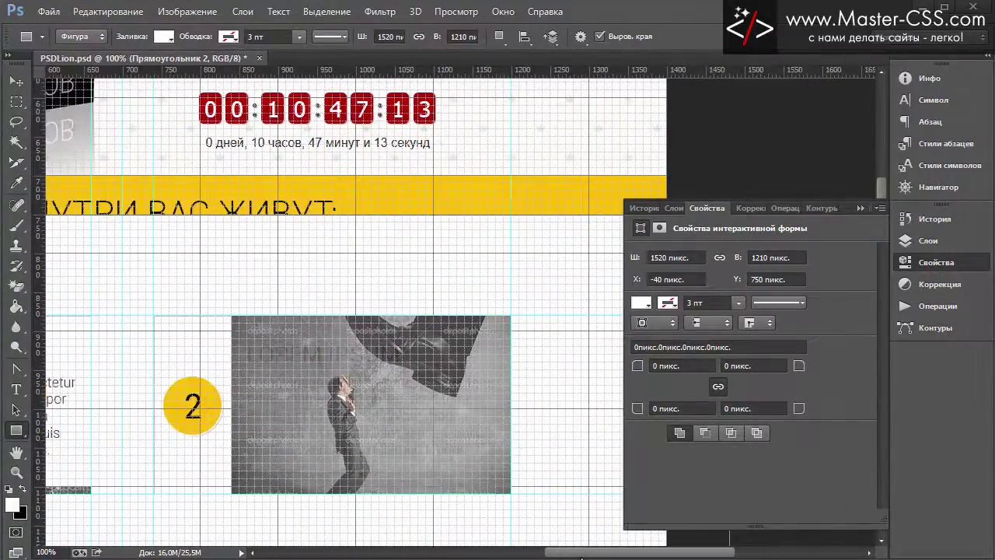
Step: Move the Прямоугольник 2 layer below Фон заголовка in the layer stack
{"action": "left_click", "coordinate": [673, 208]}
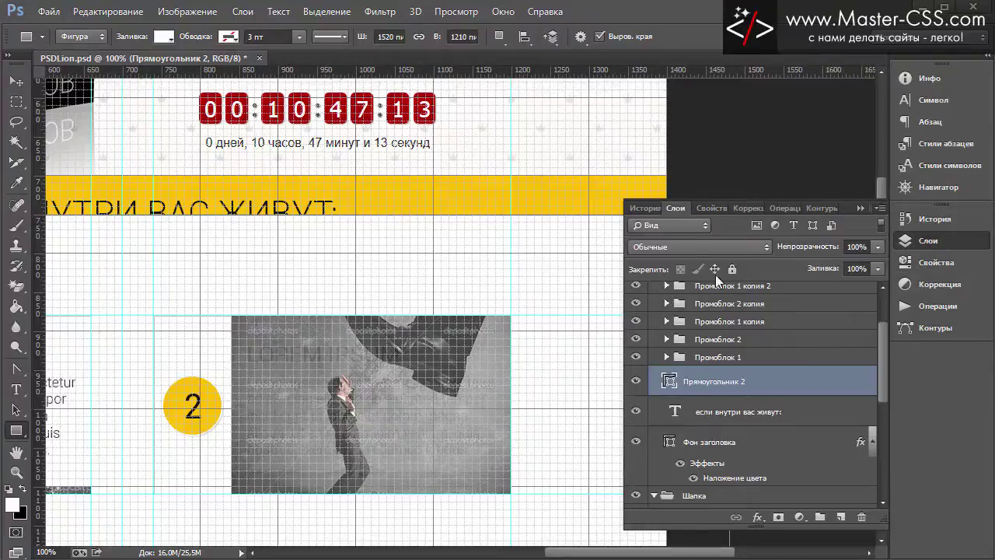
{"action": "scroll", "coordinate": [762, 404], "scroll_direction": "up", "scroll_amount": 1}
{"action": "scroll", "coordinate": [766, 415], "scroll_direction": "up", "scroll_amount": 1}
{"action": "scroll", "coordinate": [766, 415], "scroll_direction": "down", "scroll_amount": 2}
{"action": "scroll", "coordinate": [765, 415], "scroll_direction": "down", "scroll_amount": 1}
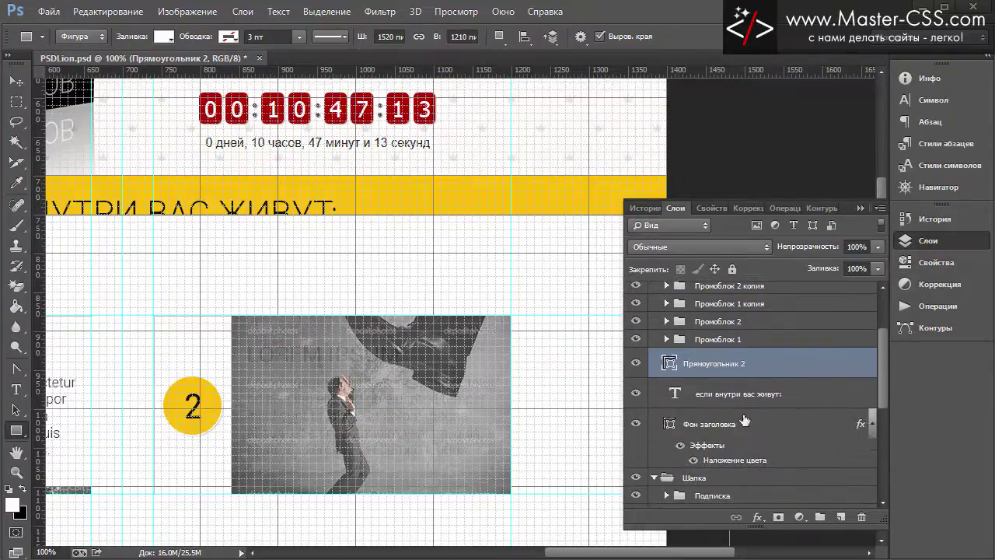
{"action": "left_click", "coordinate": [705, 428]}
{"action": "double_click", "coordinate": [765, 373]}
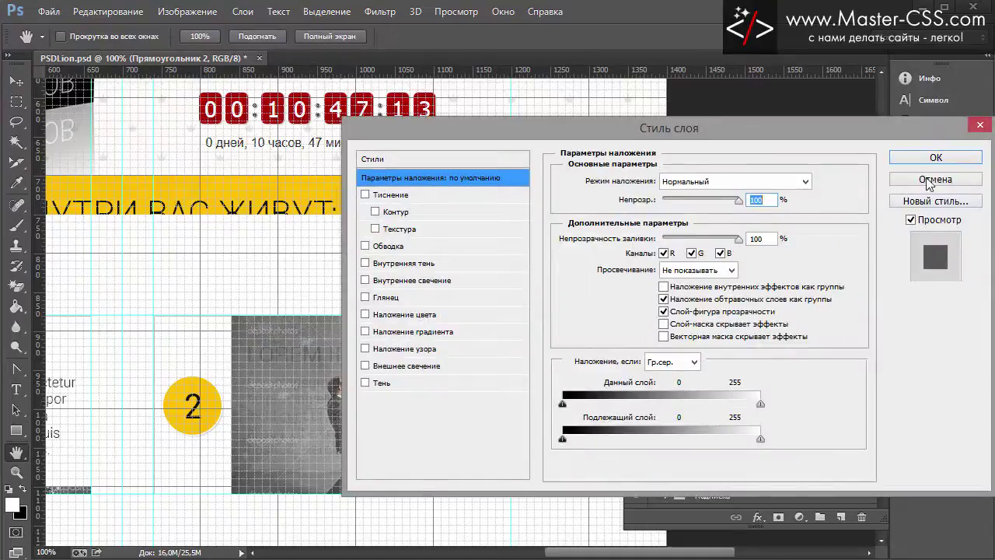
{"action": "left_click", "coordinate": [929, 183]}
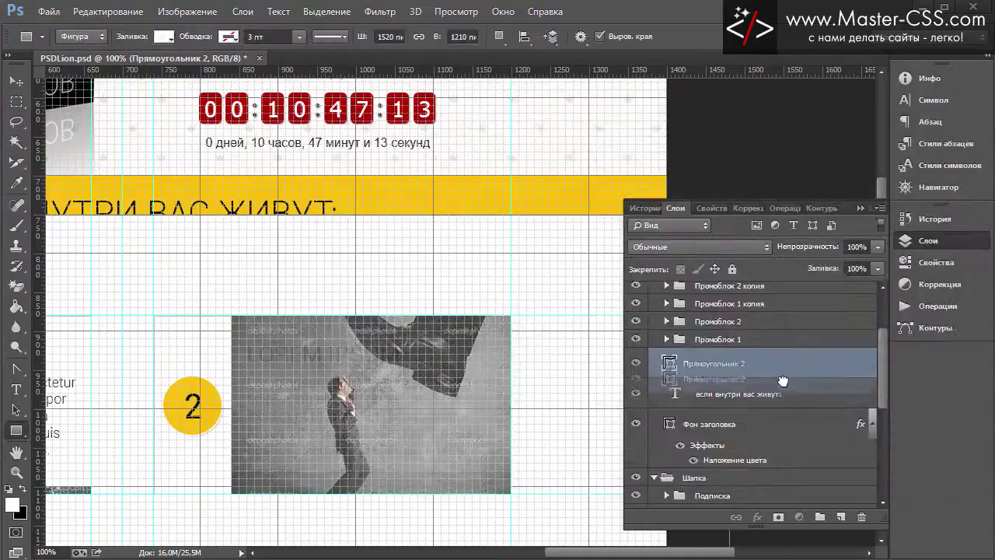
{"action": "left_click_drag", "start_coordinate": [778, 424], "coordinate": [783, 420]}
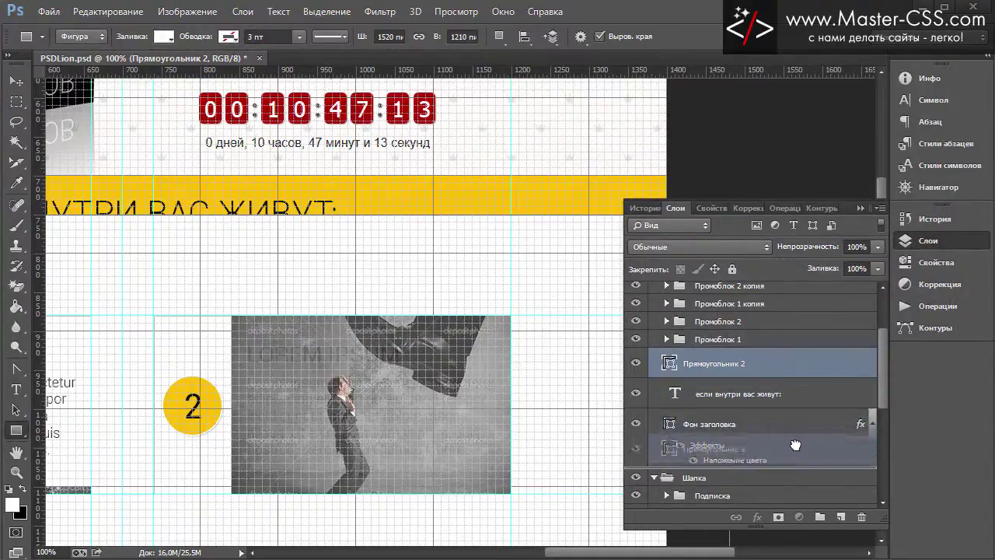
{"action": "left_click_drag", "start_coordinate": [795, 445], "coordinate": [794, 445]}
Step: Review the Сомнения group and reselect the Прямоугольник 2 rectangle layer
{"action": "scroll", "coordinate": [777, 436], "scroll_direction": "up", "scroll_amount": 3}
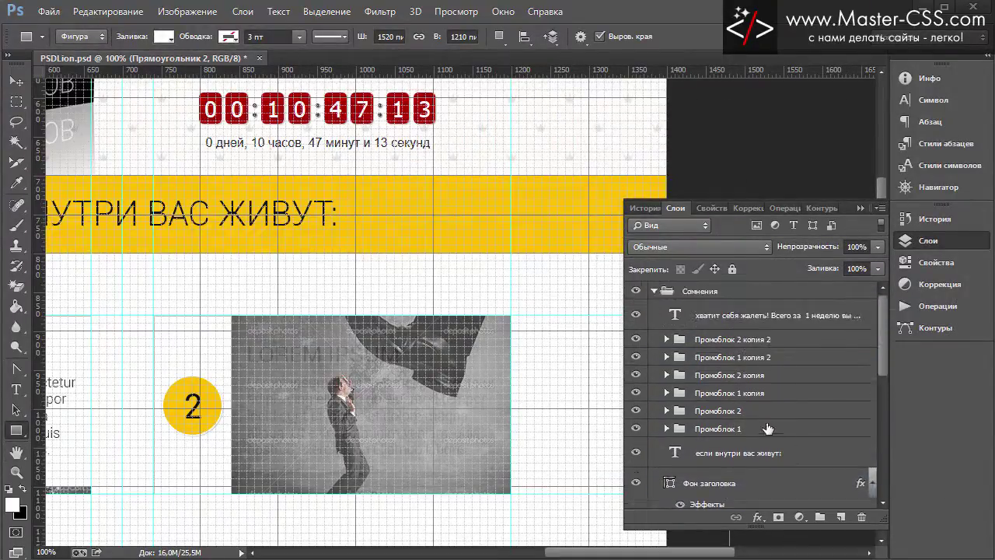
{"action": "left_click", "coordinate": [653, 292]}
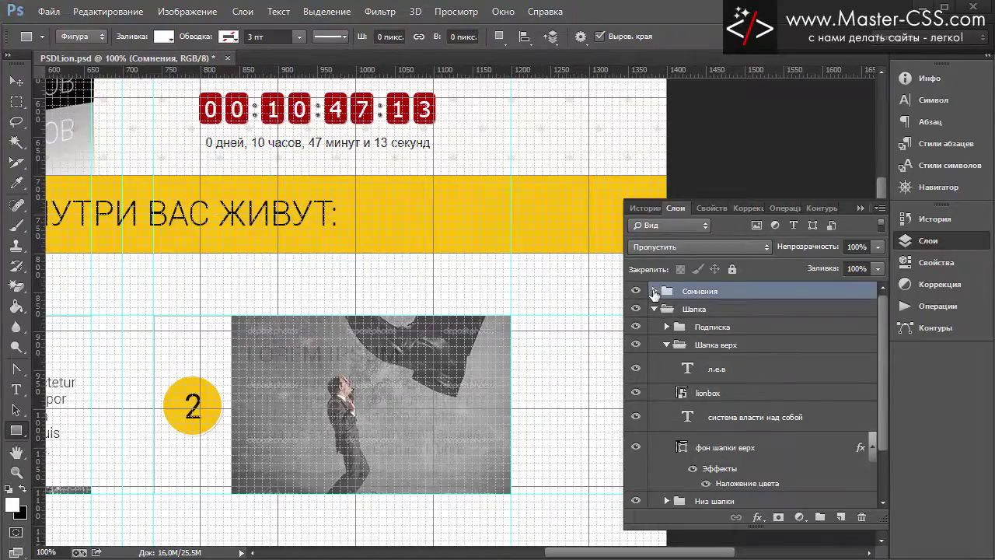
{"action": "left_click", "coordinate": [653, 291]}
{"action": "scroll", "coordinate": [745, 366], "scroll_direction": "down", "scroll_amount": 3}
{"action": "scroll", "coordinate": [744, 365], "scroll_direction": "down", "scroll_amount": 3}
{"action": "scroll", "coordinate": [744, 366], "scroll_direction": "down", "scroll_amount": 2}
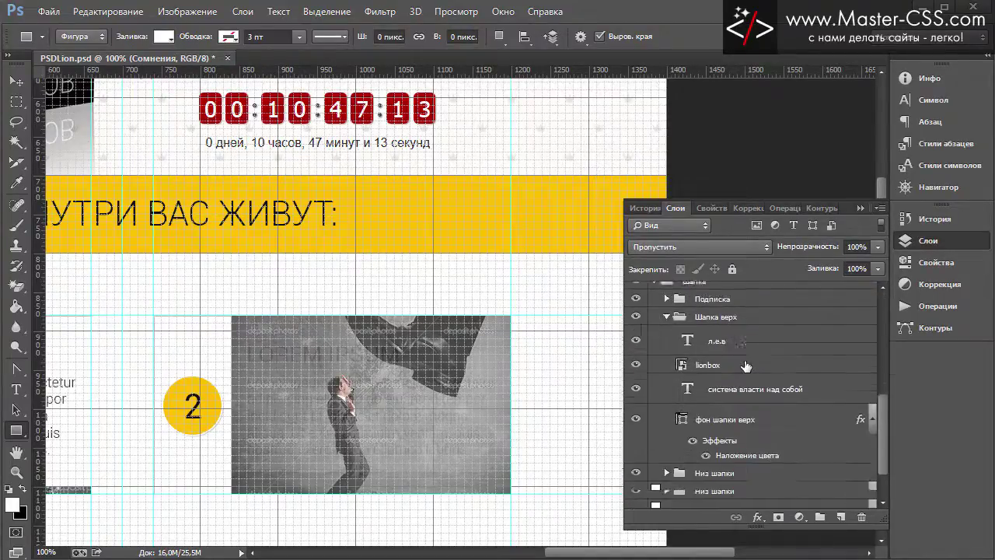
{"action": "scroll", "coordinate": [744, 365], "scroll_direction": "down", "scroll_amount": 1}
{"action": "scroll", "coordinate": [752, 405], "scroll_direction": "up", "scroll_amount": 3}
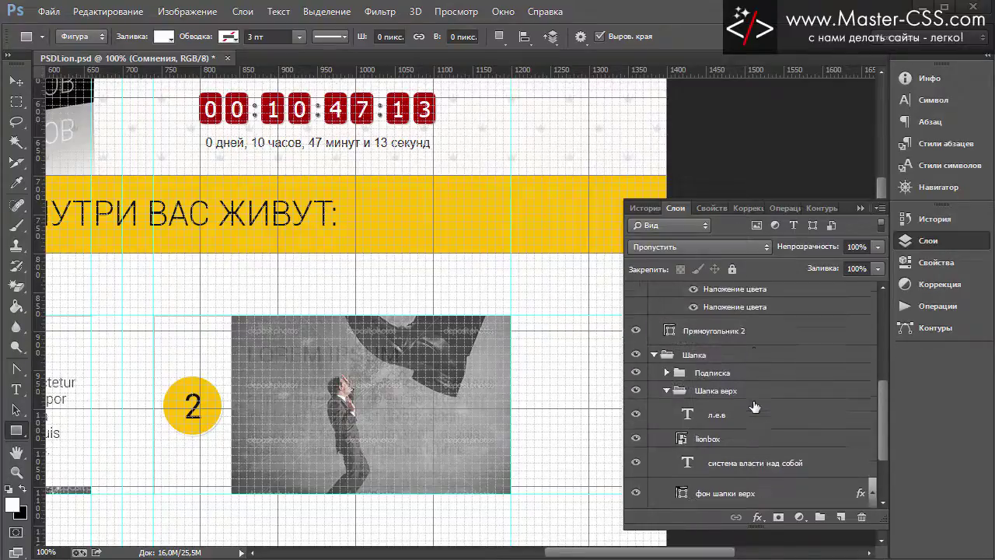
{"action": "scroll", "coordinate": [752, 405], "scroll_direction": "up", "scroll_amount": 3}
{"action": "scroll", "coordinate": [752, 404], "scroll_direction": "up", "scroll_amount": 3}
{"action": "scroll", "coordinate": [754, 406], "scroll_direction": "up", "scroll_amount": 1}
{"action": "scroll", "coordinate": [754, 407], "scroll_direction": "down", "scroll_amount": 1}
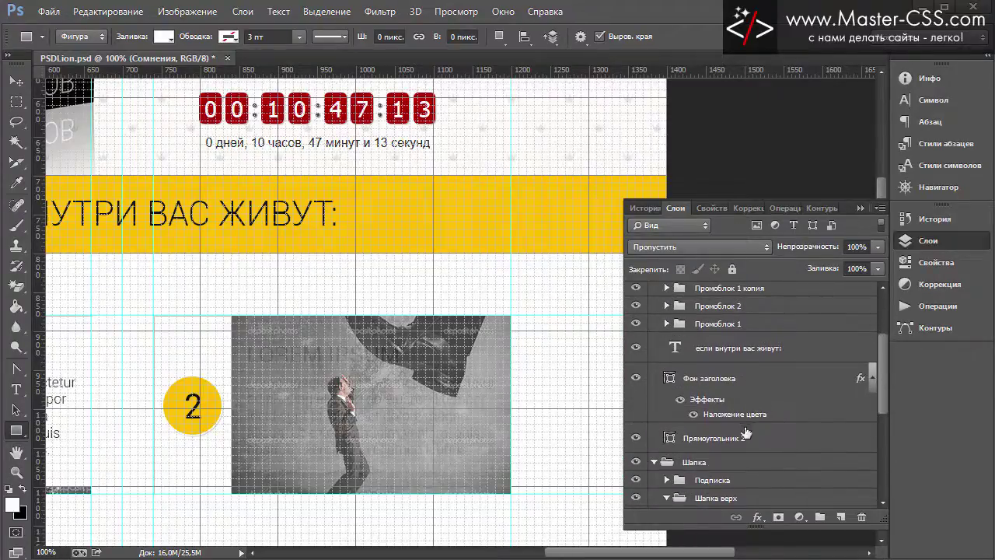
{"action": "left_click", "coordinate": [736, 439]}
{"action": "type", "text": "фон блока"}
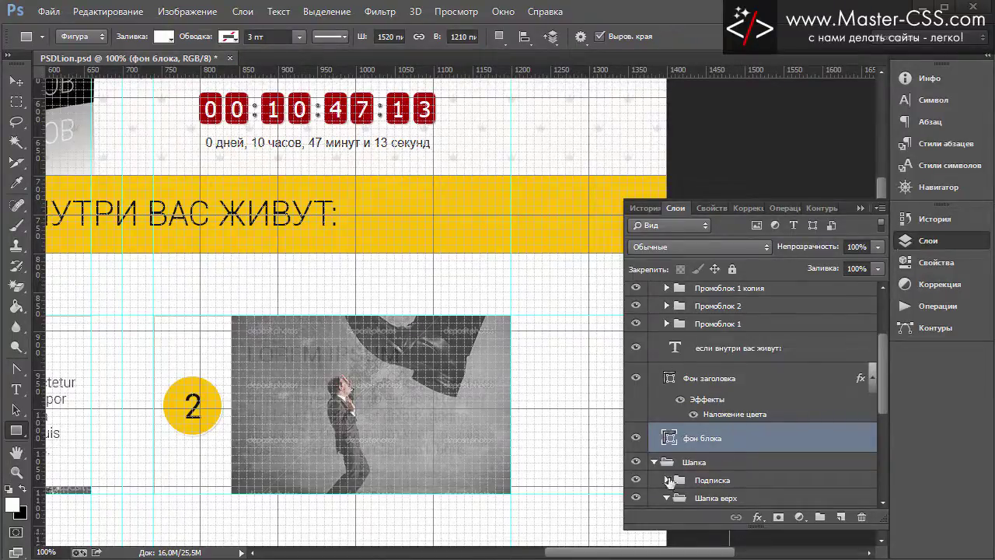
Step: Close the Layers panel, hide grid and guides, and review the promo cards on the white background
{"action": "left_click", "coordinate": [861, 206]}
{"action": "key", "text": "ctrl+h"}
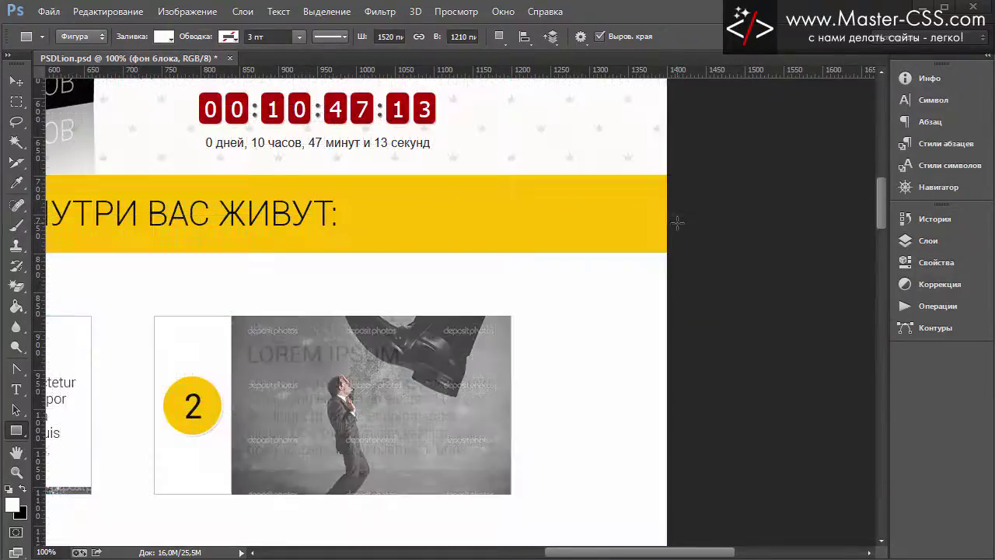
{"action": "left_click_drag", "start_coordinate": [610, 556], "coordinate": [532, 555]}
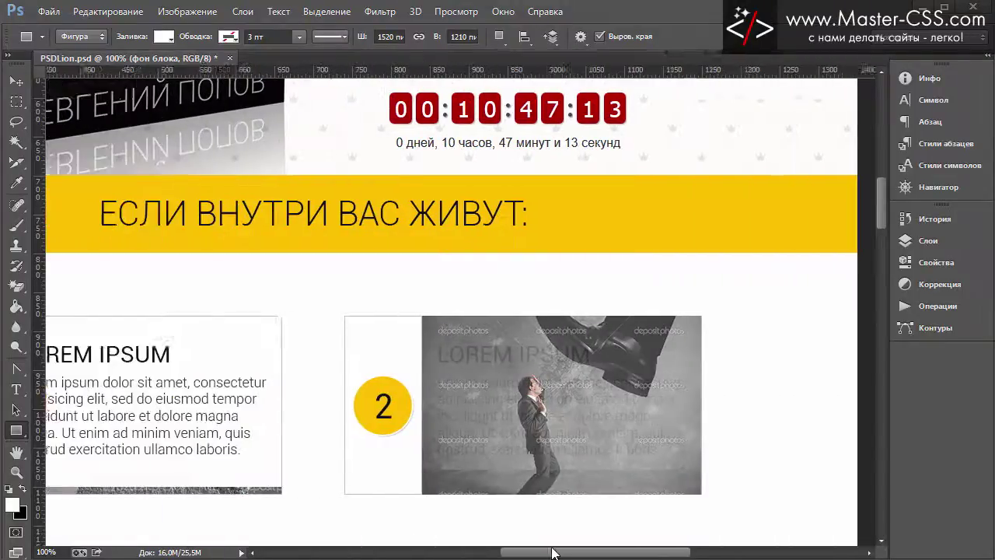
{"action": "scroll", "coordinate": [539, 390], "scroll_direction": "down", "scroll_amount": 2}
{"action": "scroll", "coordinate": [539, 390], "scroll_direction": "down", "scroll_amount": 4}
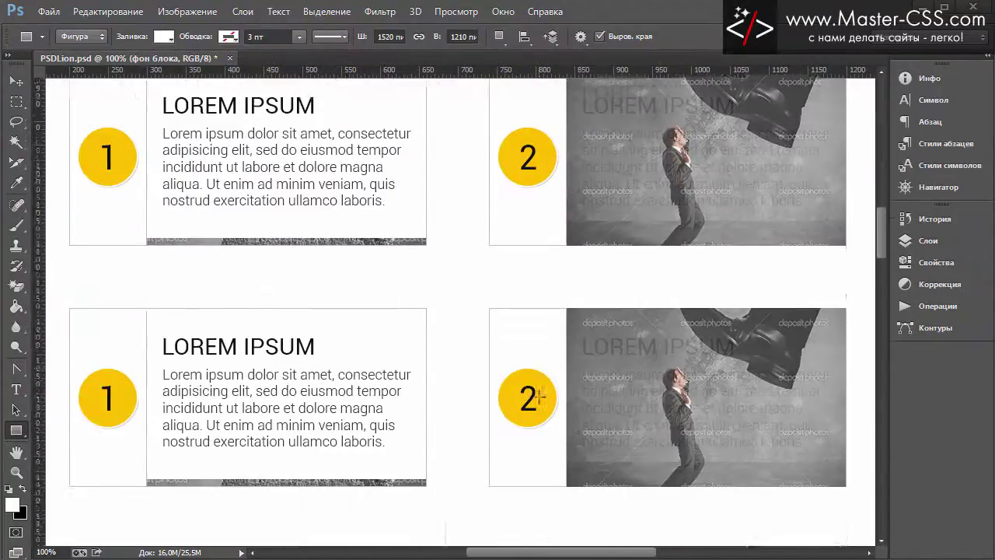
{"action": "scroll", "coordinate": [533, 396], "scroll_direction": "up", "scroll_amount": 2}
{"action": "scroll", "coordinate": [551, 402], "scroll_direction": "down", "scroll_amount": 2}
{"action": "scroll", "coordinate": [551, 404], "scroll_direction": "down", "scroll_amount": 4}
{"action": "scroll", "coordinate": [562, 428], "scroll_direction": "down", "scroll_amount": 2}
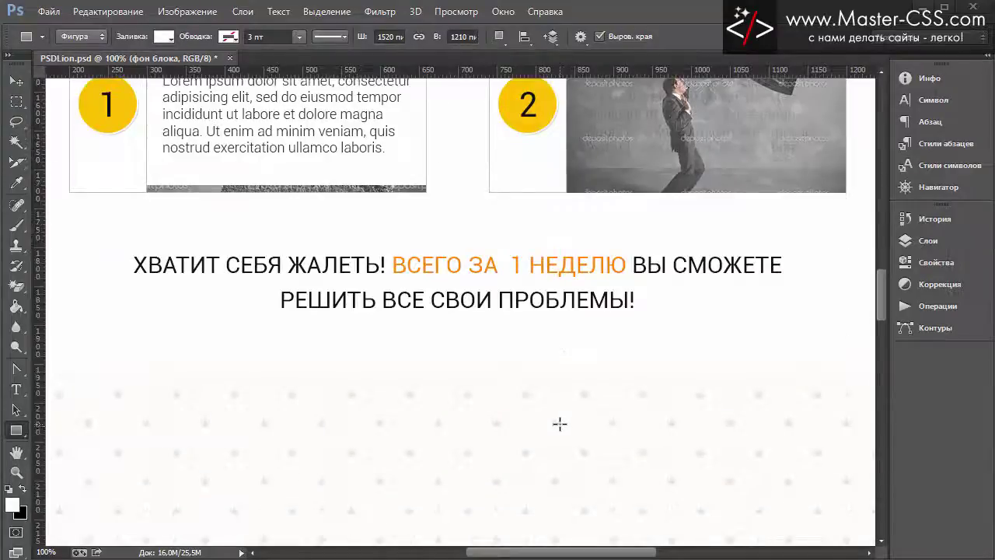
{"action": "scroll", "coordinate": [559, 423], "scroll_direction": "up", "scroll_amount": 2}
{"action": "scroll", "coordinate": [559, 424], "scroll_direction": "down", "scroll_amount": 2}
{"action": "scroll", "coordinate": [562, 424], "scroll_direction": "up", "scroll_amount": 4}
{"action": "scroll", "coordinate": [561, 424], "scroll_direction": "up", "scroll_amount": 3}
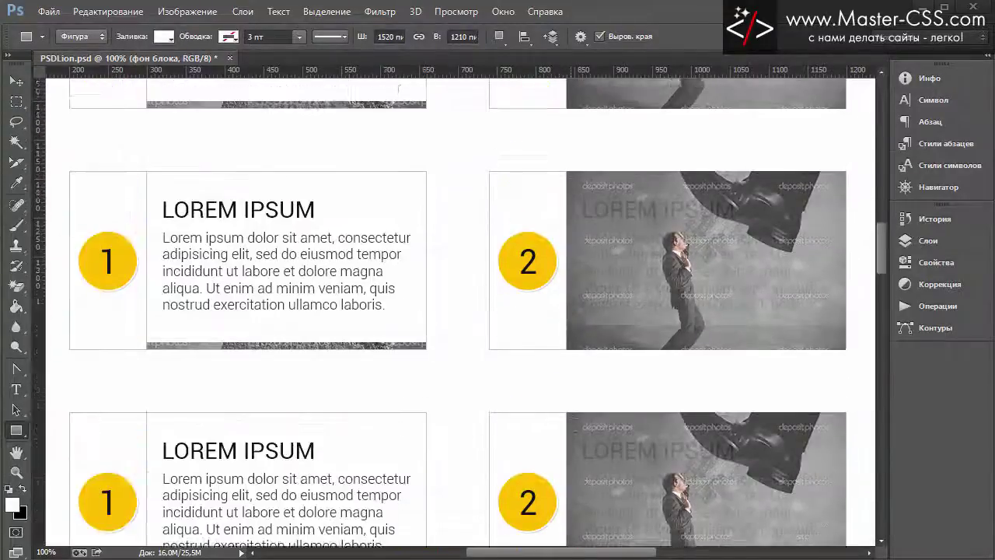
{"action": "scroll", "coordinate": [564, 425], "scroll_direction": "up", "scroll_amount": 2}
{"action": "scroll", "coordinate": [571, 427], "scroll_direction": "up", "scroll_amount": 3}
{"action": "scroll", "coordinate": [580, 431], "scroll_direction": "down", "scroll_amount": 1}
{"action": "scroll", "coordinate": [579, 432], "scroll_direction": "down", "scroll_amount": 2}
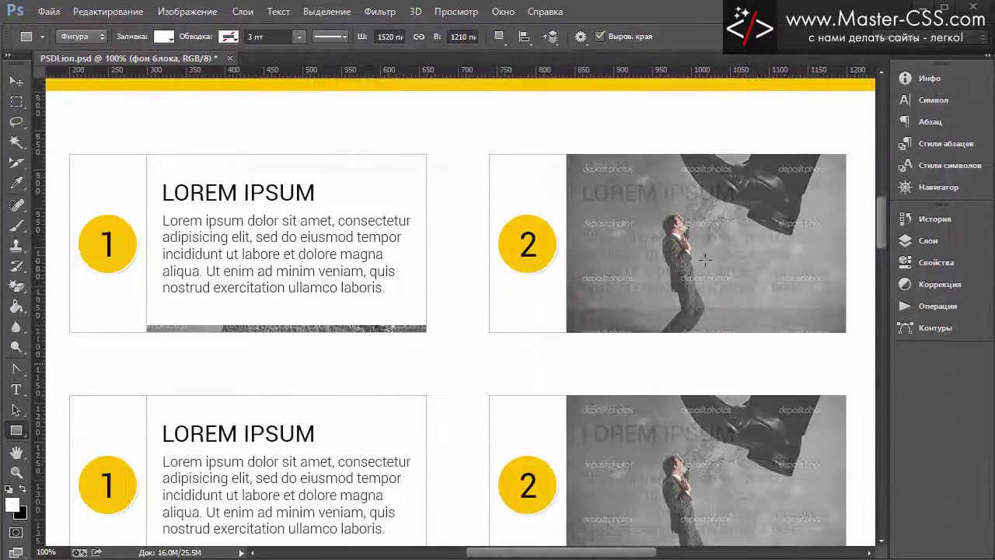